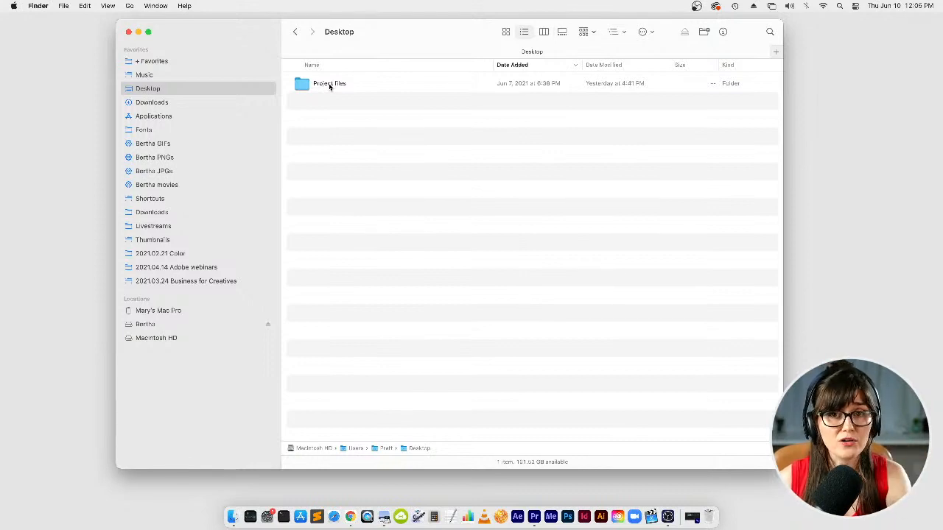
# - Open the Project files folder on the Desktop to review its contents, and switch to Premiere Pro
pyautogui.doubleClick(329, 84)
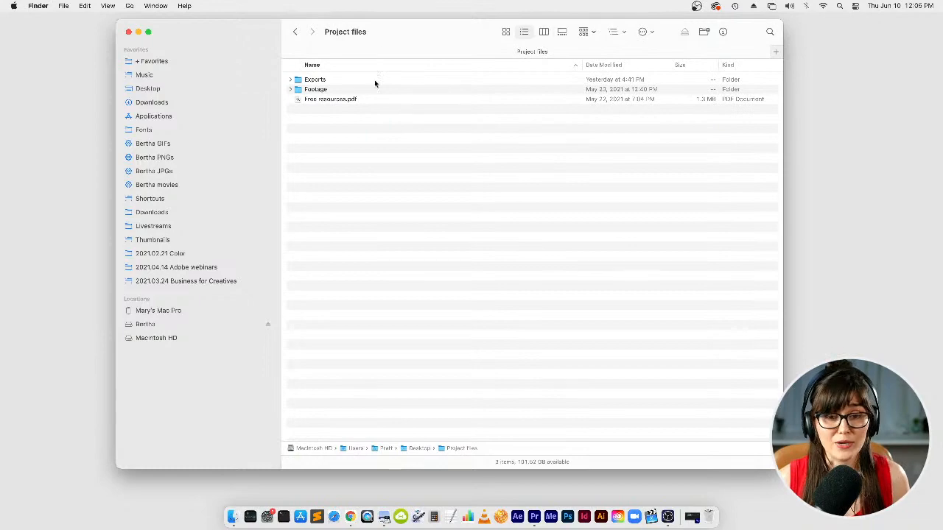
pyautogui.click(533, 519)
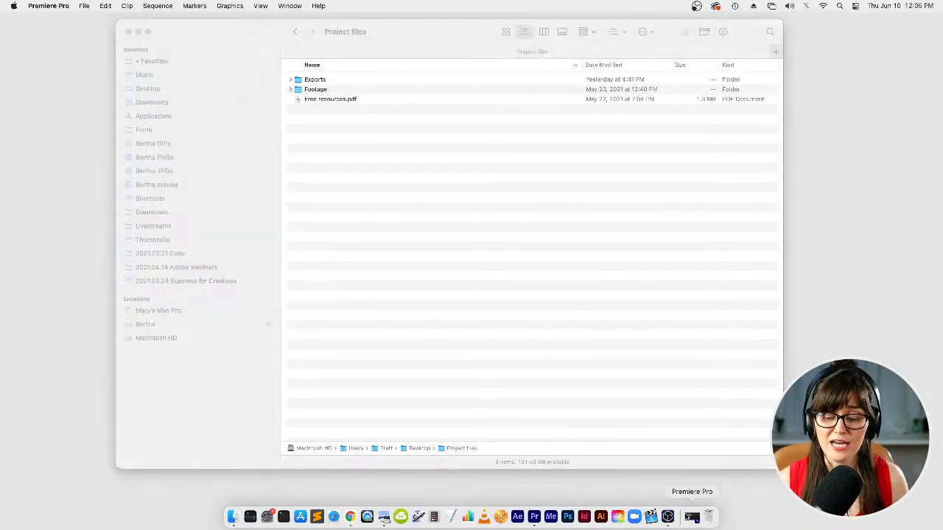
pyautogui.click(690, 516)
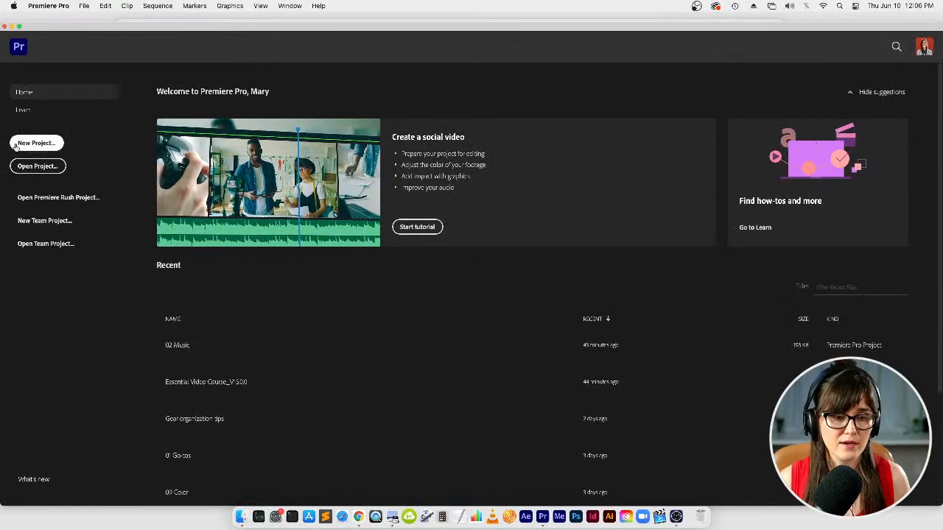
# - Start a new project and name it "Gear organization tips"
pyautogui.click(14, 147)
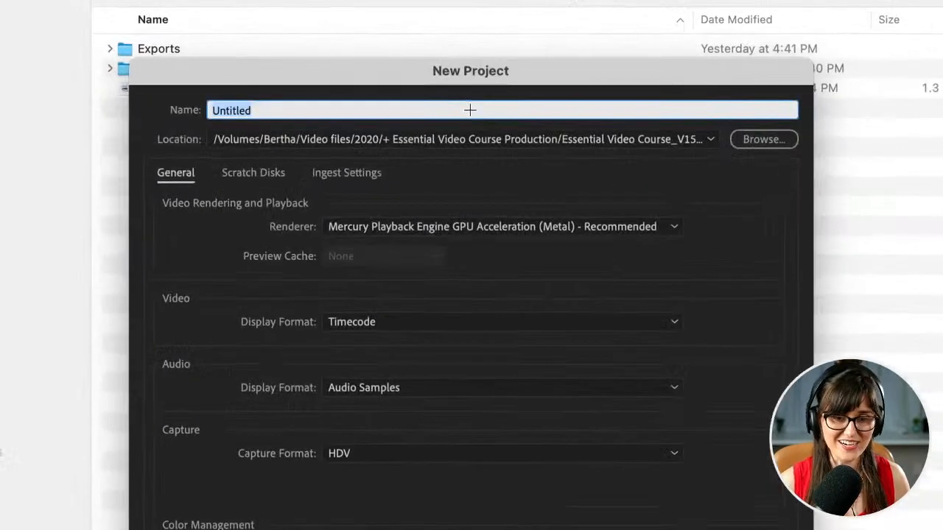
pyautogui.write('Gear organization')
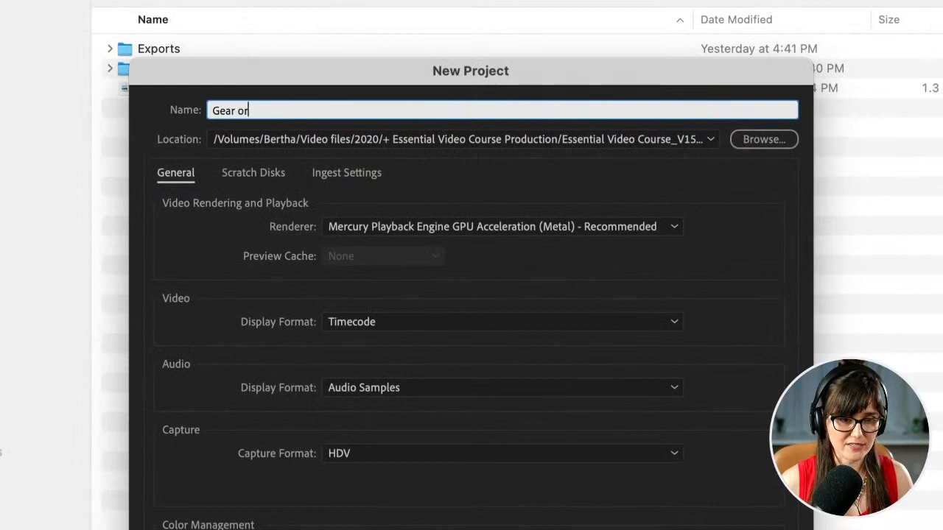
pyautogui.write(' tips')
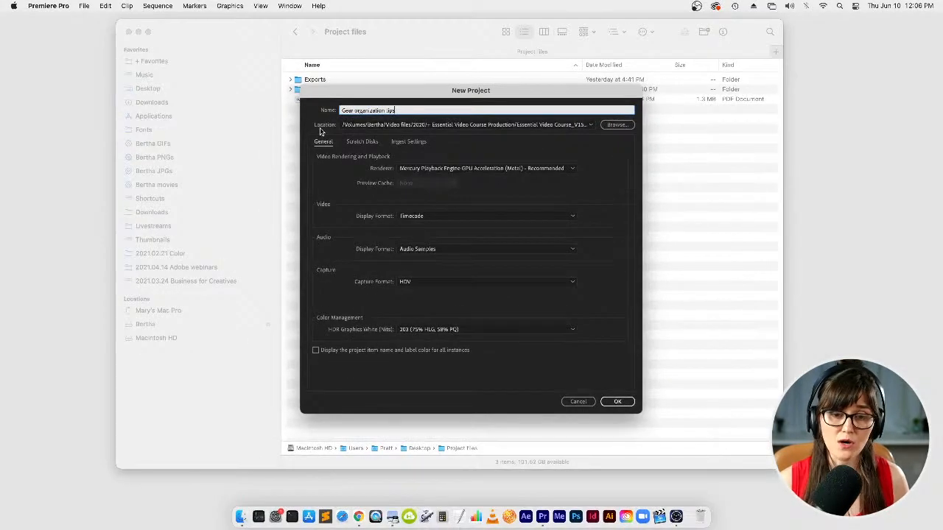
# - Set the new project's location to the Project files folder on the Desktop
pyautogui.click(627, 129)
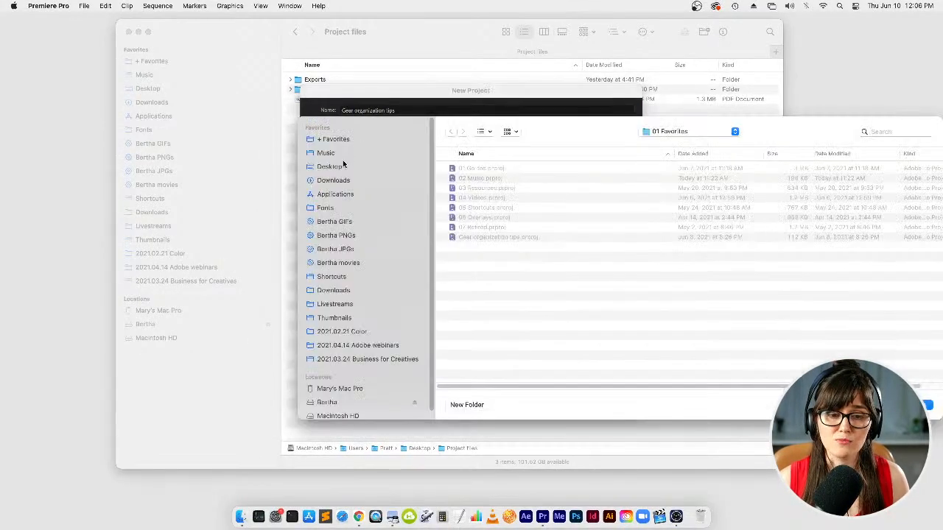
pyautogui.click(340, 165)
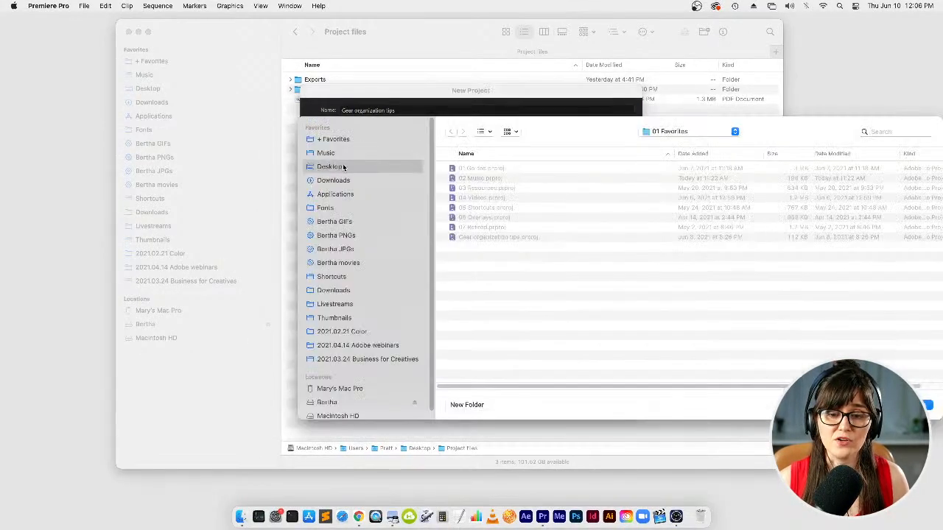
pyautogui.doubleClick(471, 168)
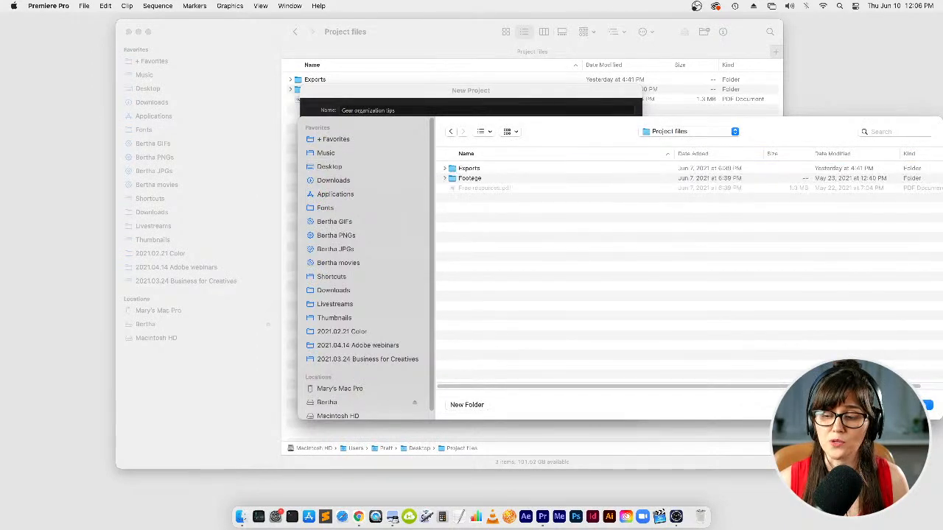
pyautogui.click(913, 405)
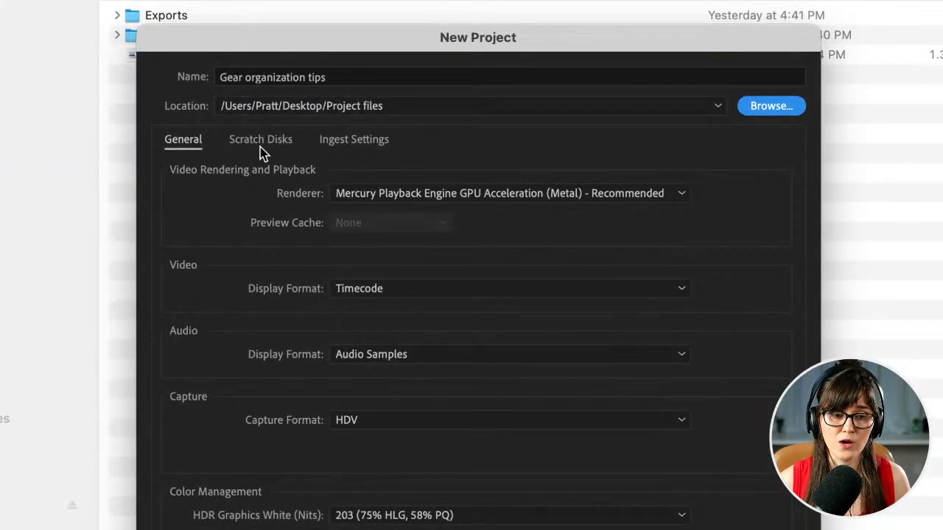
# - Set the scratch disks for Captured Video, Captured Audio and Video Previews to Same as Project
pyautogui.click(285, 145)
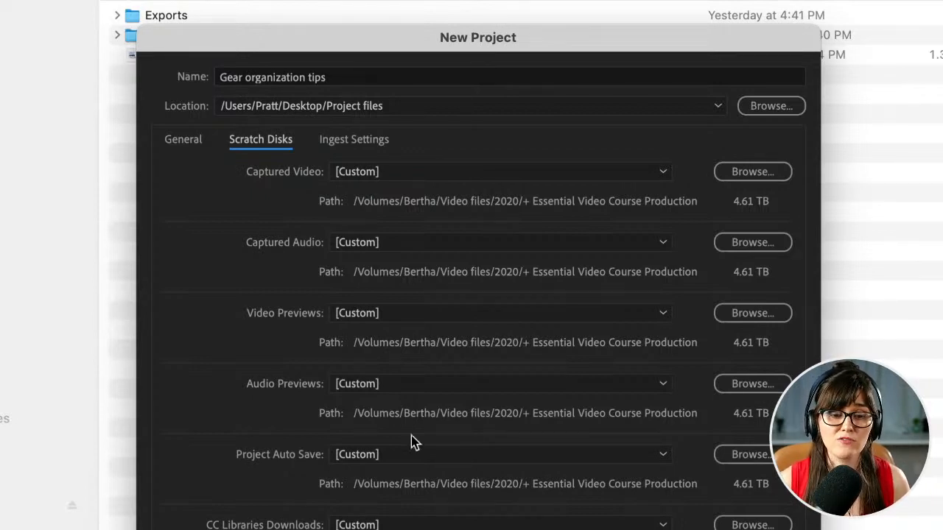
pyautogui.click(516, 175)
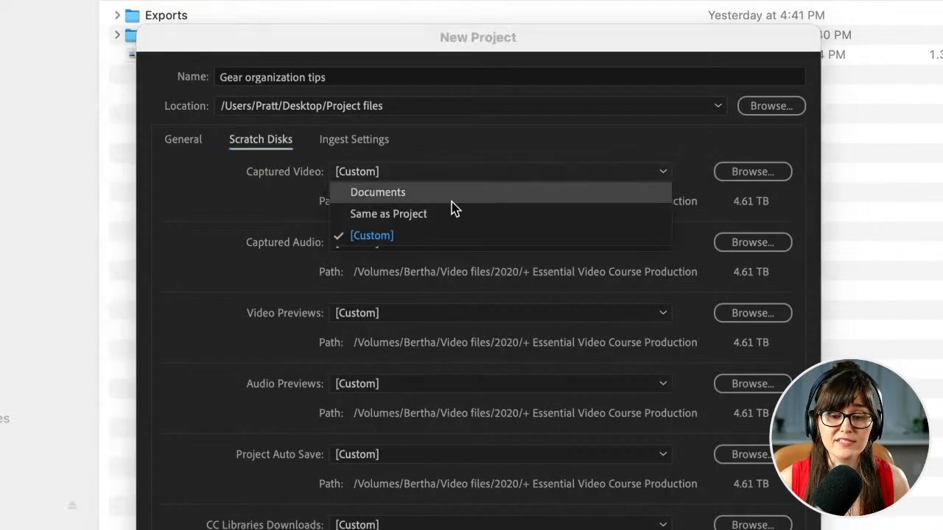
pyautogui.click(446, 221)
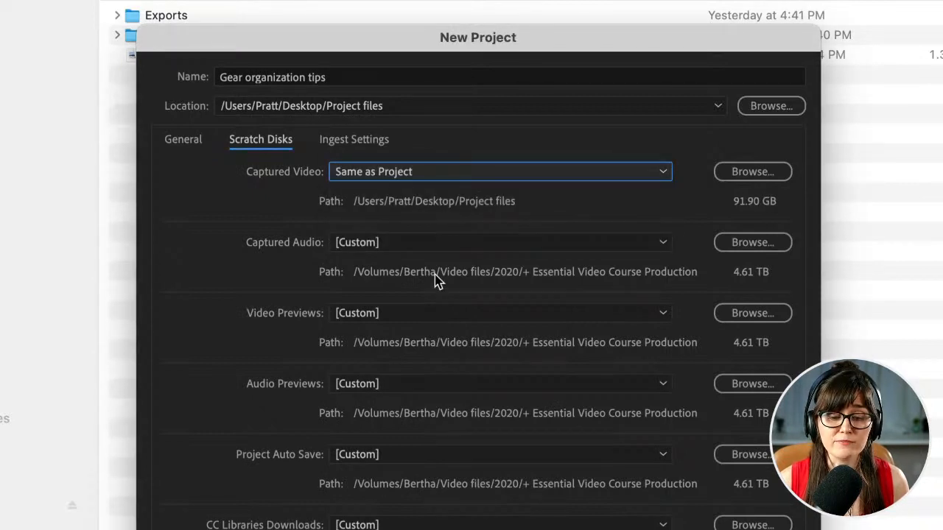
pyautogui.click(416, 247)
pyautogui.click(414, 286)
pyautogui.click(411, 314)
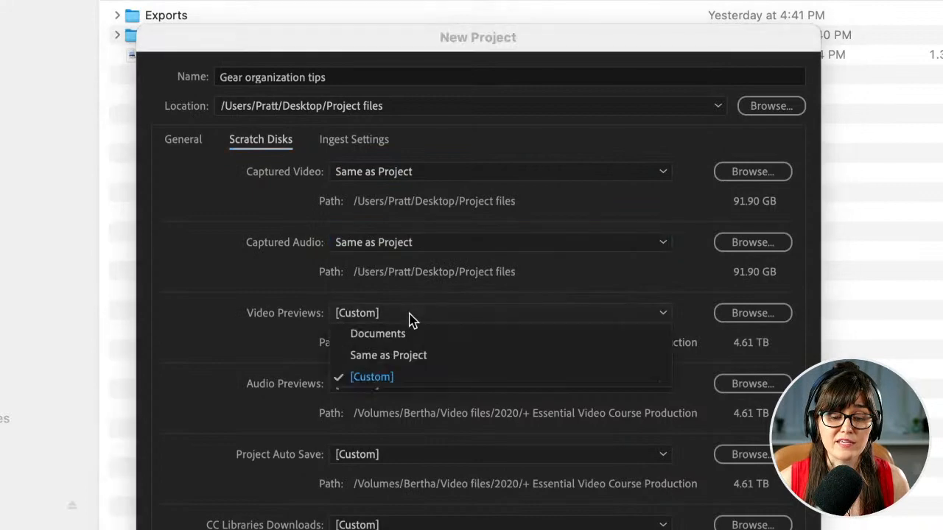
pyautogui.click(414, 356)
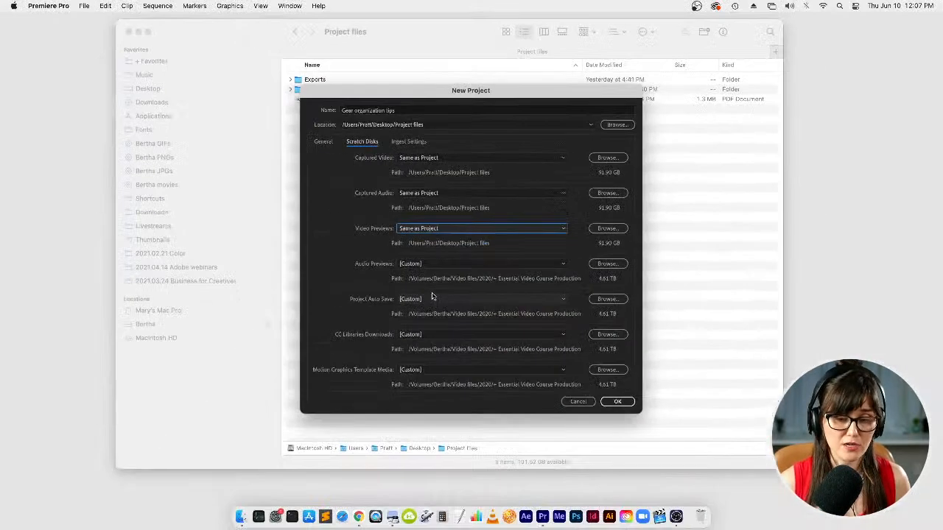
# - Set Audio Previews, Project Auto Save, CC Libraries Downloads and Motion Graphics Template Media to Same as Project, and create the project
pyautogui.click(446, 264)
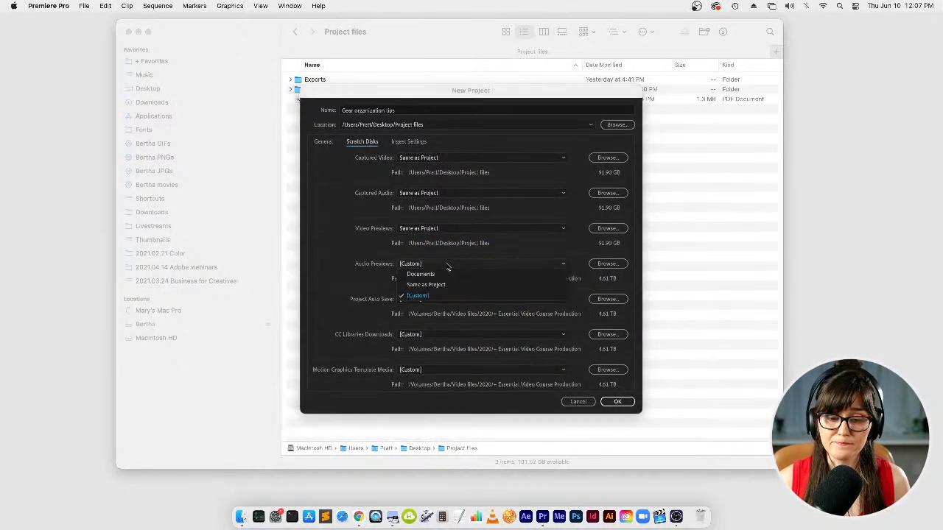
pyautogui.click(450, 282)
pyautogui.click(440, 300)
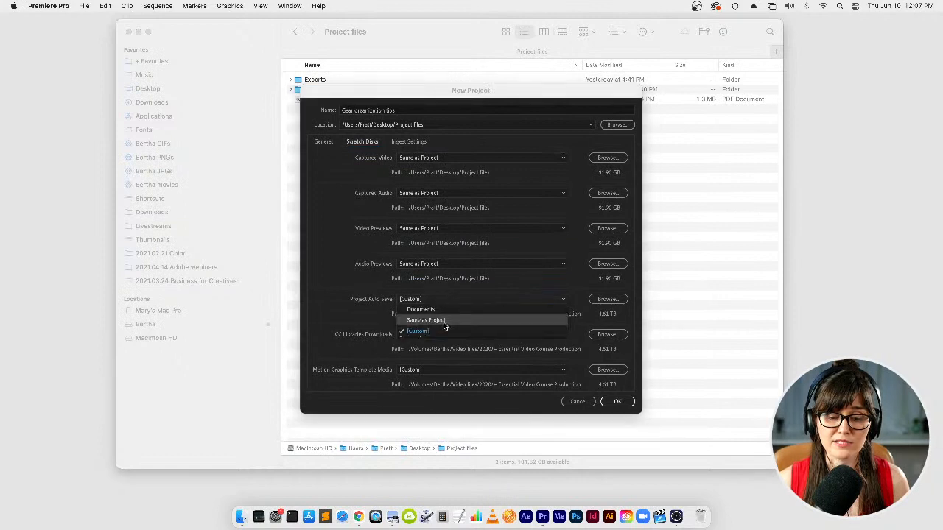
pyautogui.click(443, 322)
pyautogui.click(446, 332)
pyautogui.click(435, 356)
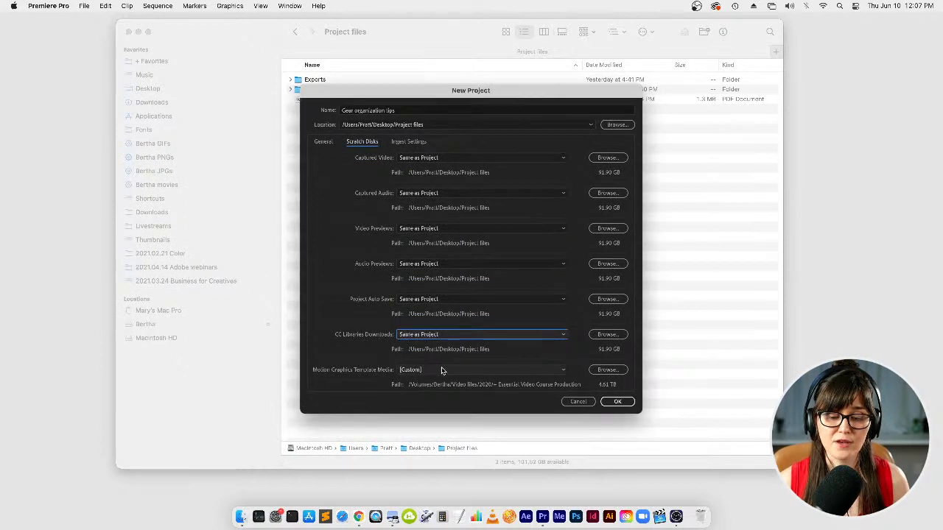
pyautogui.click(442, 369)
pyautogui.click(435, 390)
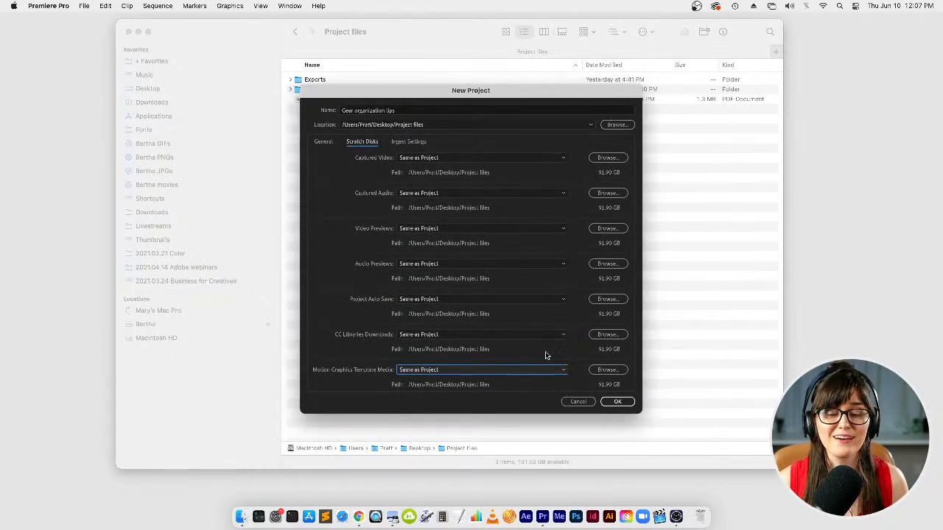
pyautogui.click(619, 401)
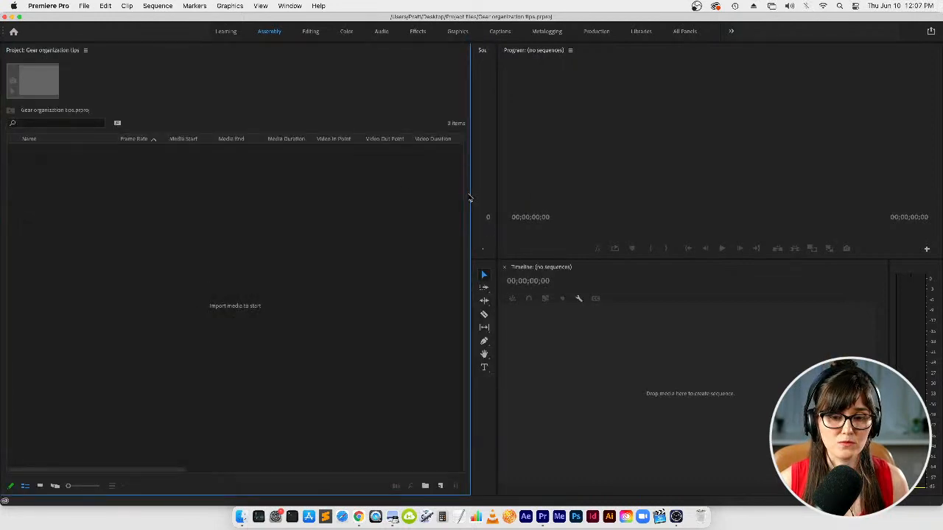
# - Resize the workspace by narrowing the Project panel, widening the Timeline up to the Tools panel, and slightly widening the Source monitor
pyautogui.moveTo(471, 197); pyautogui.dragTo(165, 194)
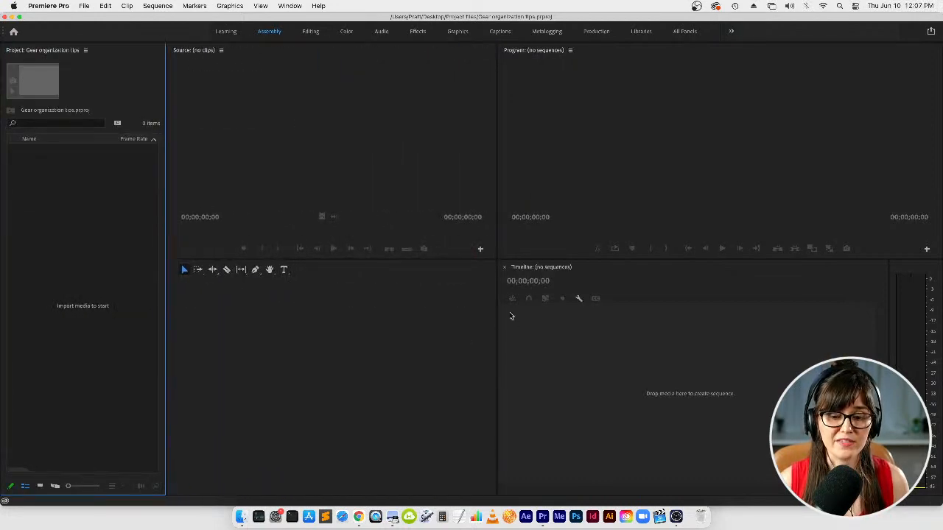
pyautogui.moveTo(498, 309); pyautogui.dragTo(198, 309)
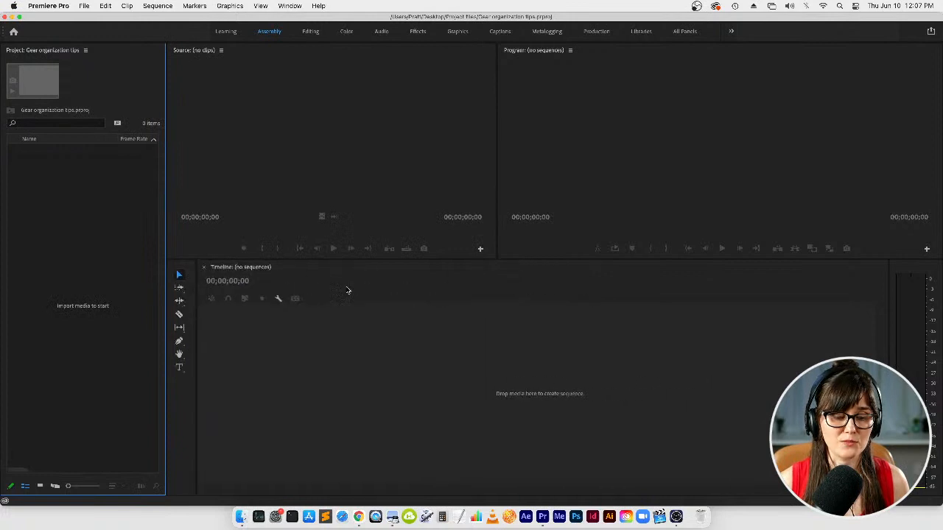
pyautogui.moveTo(497, 216); pyautogui.dragTo(540, 221)
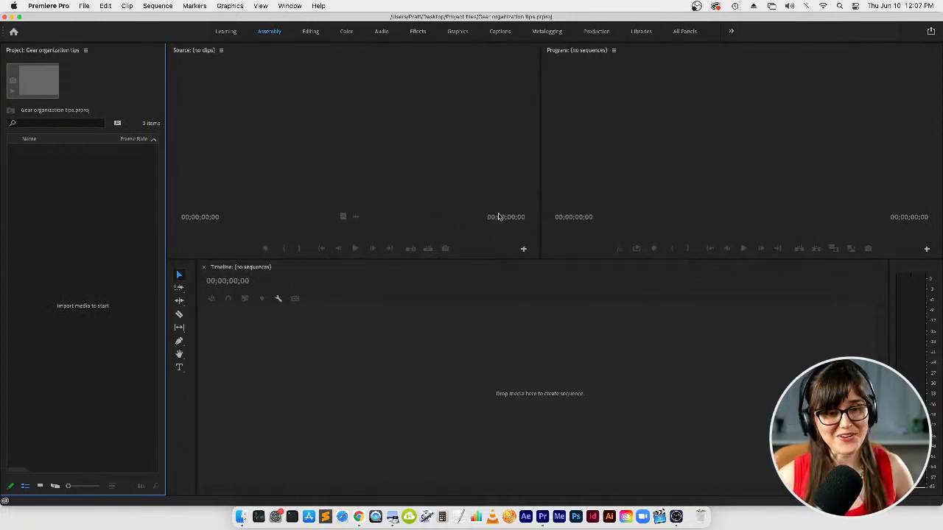
# - Examine the main workspace areas: the Source monitor, Program monitor, Timeline, Project panel and Tools panel
pyautogui.click(398, 139)
pyautogui.click(735, 151)
pyautogui.click(489, 346)
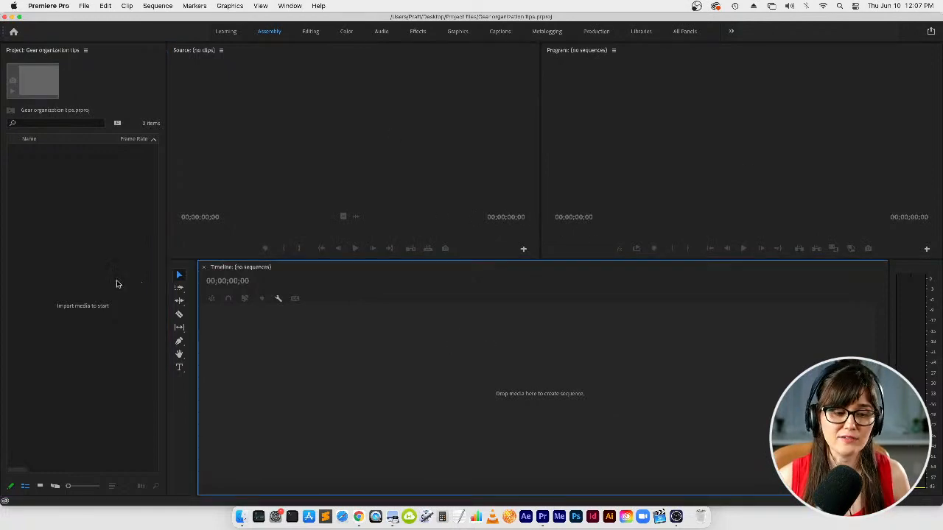
pyautogui.click(118, 284)
pyautogui.click(380, 197)
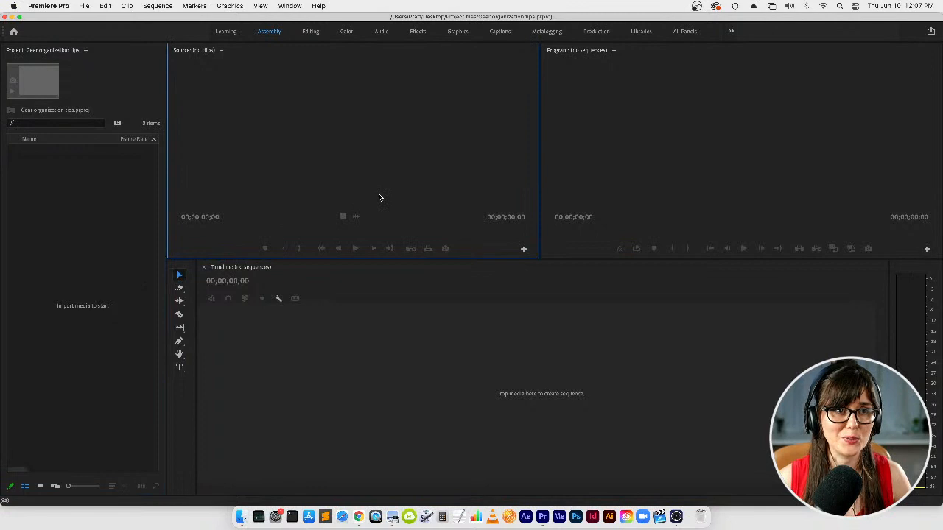
pyautogui.click(727, 176)
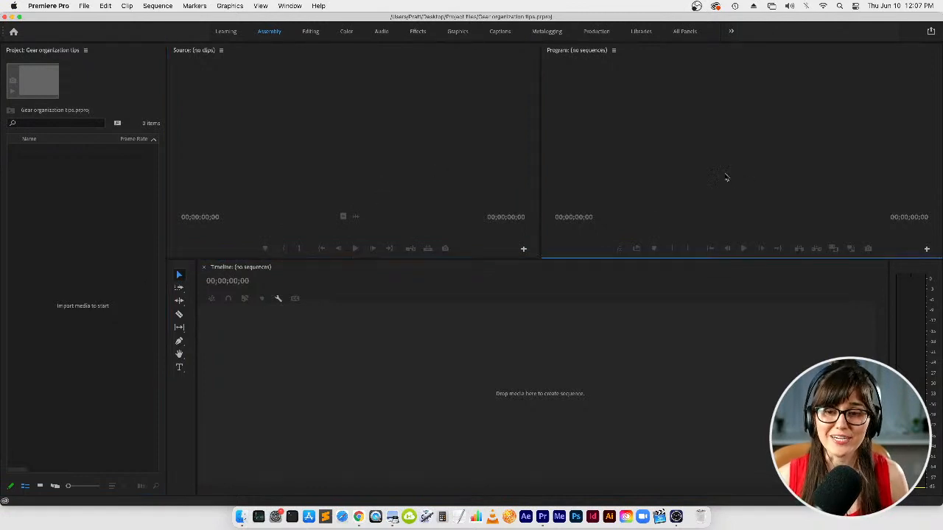
pyautogui.click(571, 278)
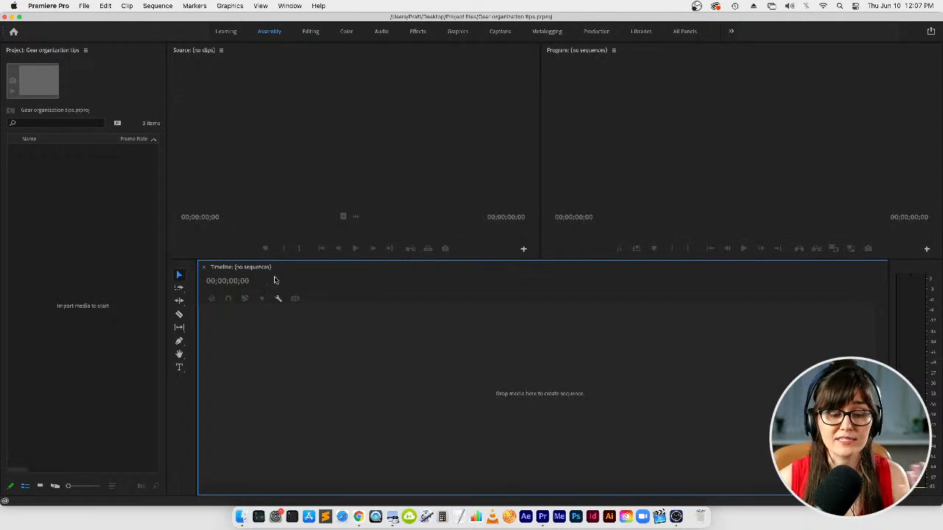
pyautogui.click(177, 267)
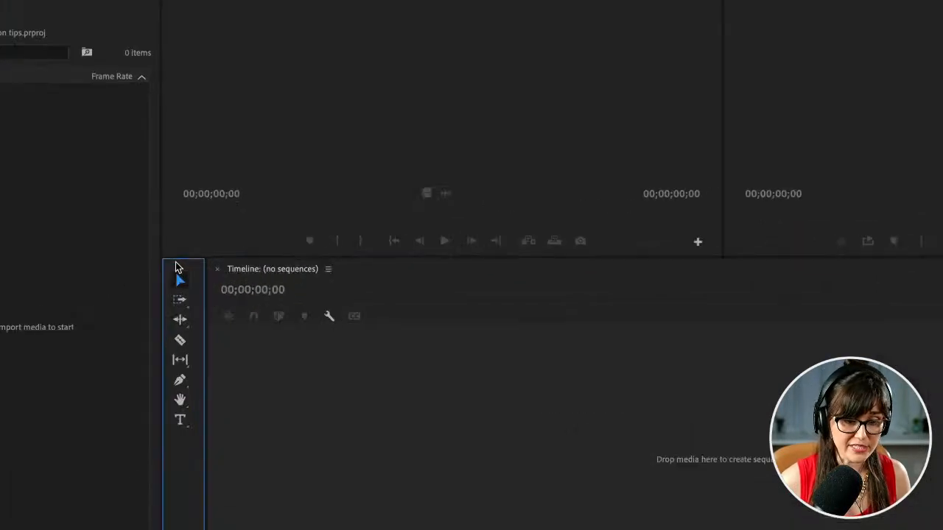
pyautogui.click(364, 296)
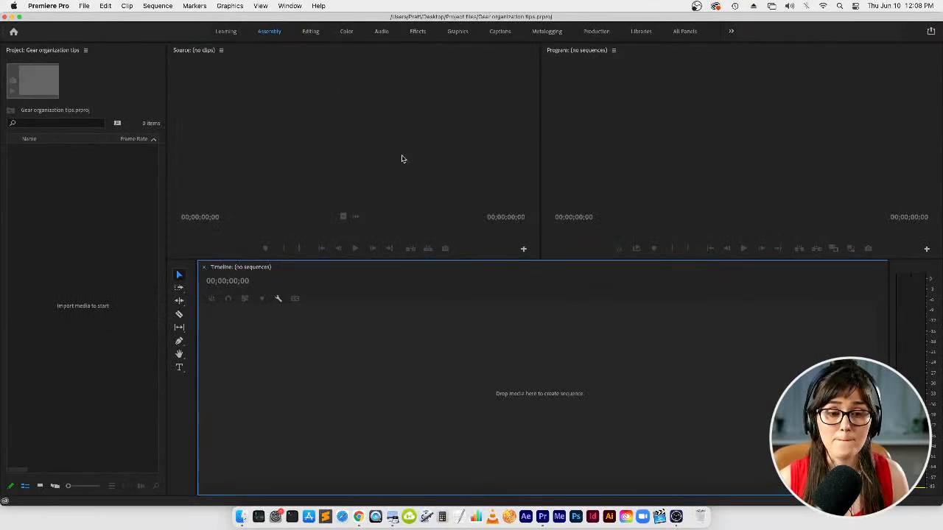
# - Try docking the Program monitor before the Source monitor, return it to its original place, and narrow the Source monitor
pyautogui.moveTo(587, 49); pyautogui.dragTo(248, 116)
pyautogui.moveTo(265, 49); pyautogui.dragTo(928, 140)
pyautogui.moveTo(555, 156); pyautogui.dragTo(503, 166)
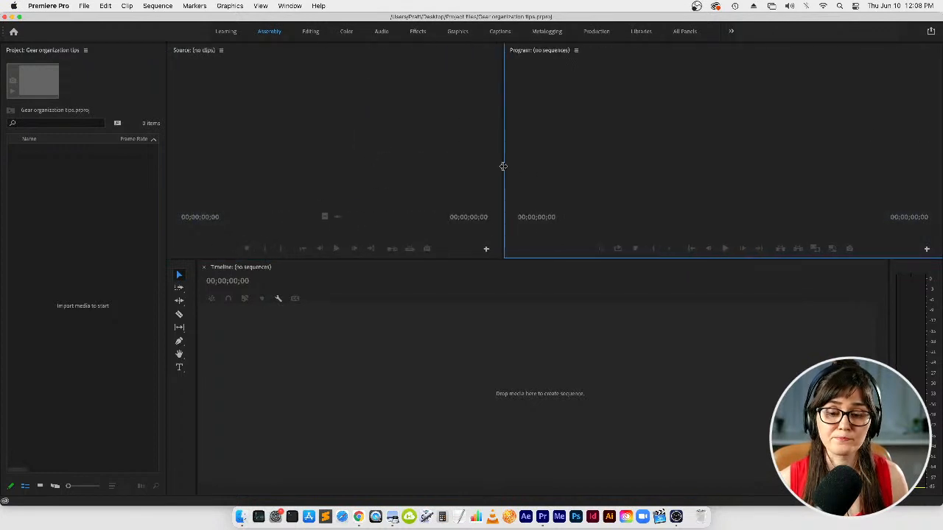
pyautogui.click(221, 48)
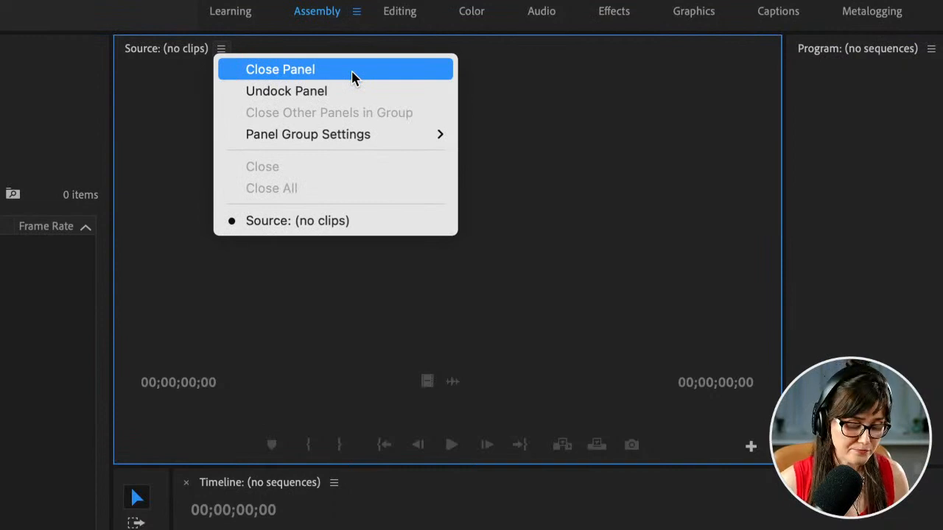
pyautogui.click(649, 201)
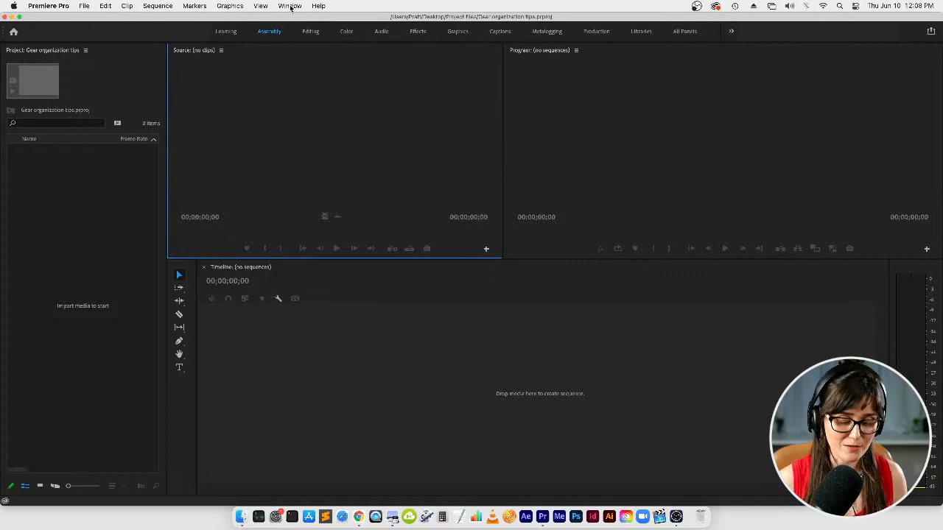
pyautogui.click(290, 6)
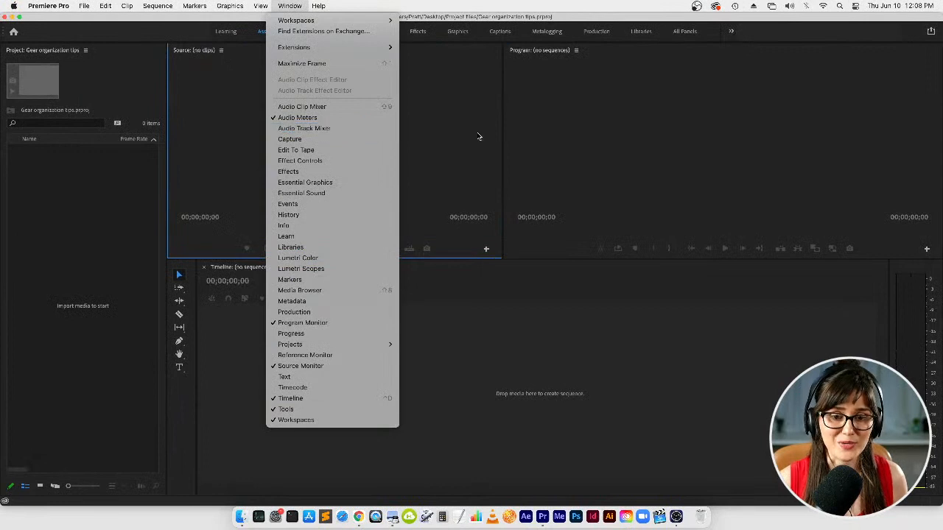
pyautogui.click(478, 136)
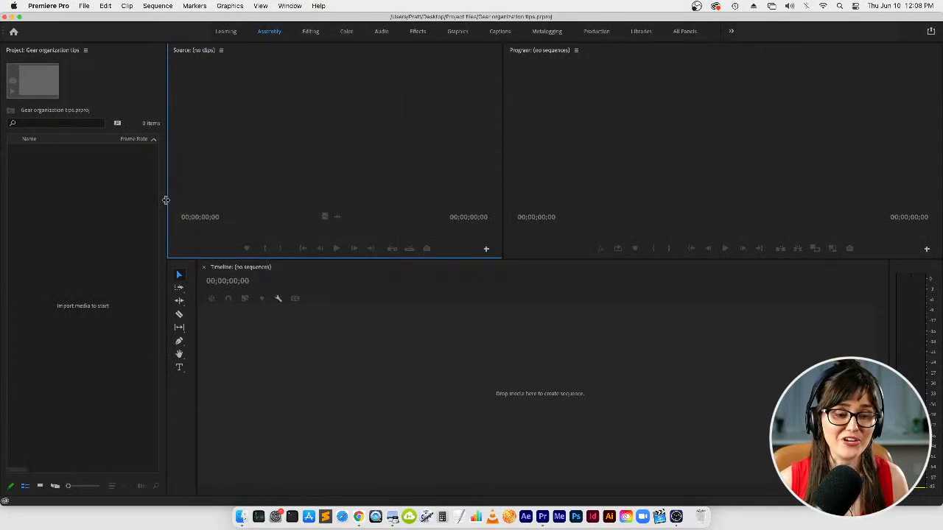
# - Widen the Project panel moderately so that the Media Start column fits
pyautogui.moveTo(167, 201); pyautogui.dragTo(222, 204)
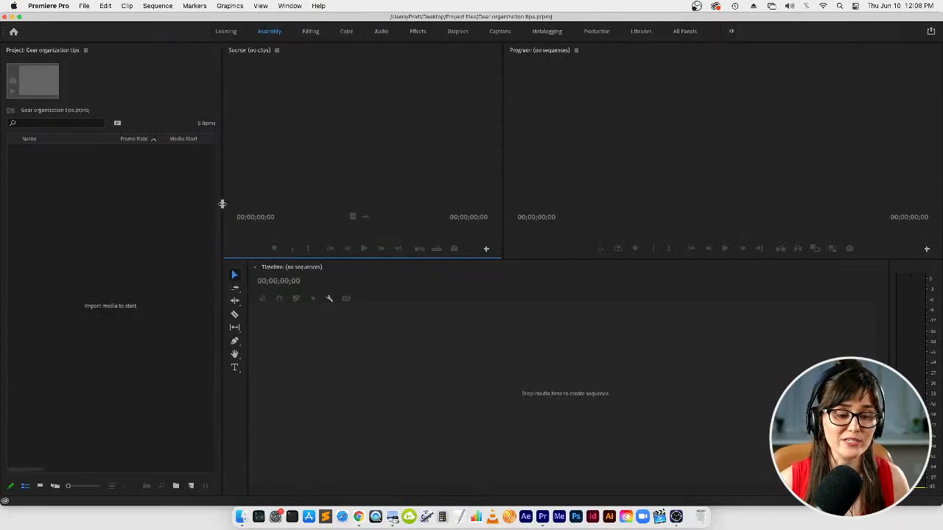
pyautogui.click(76, 206)
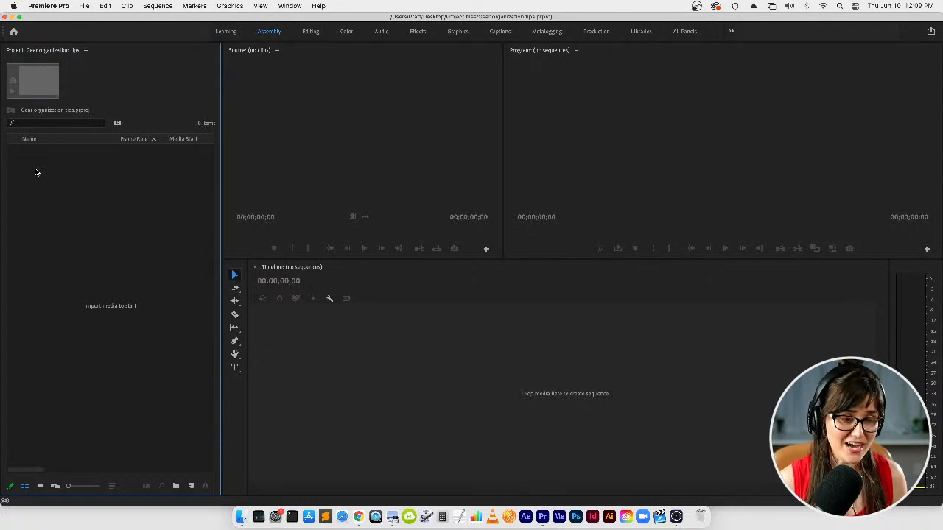
pyautogui.rightClick(70, 188)
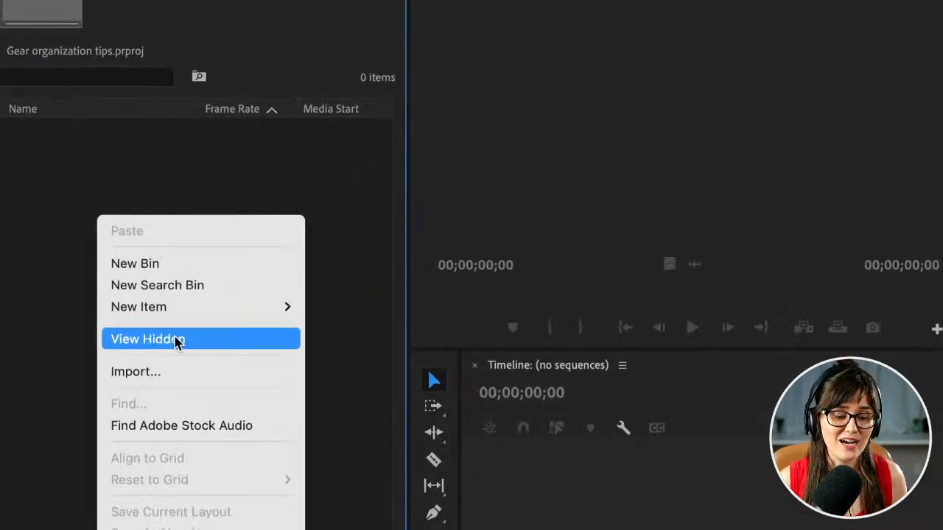
pyautogui.click(242, 172)
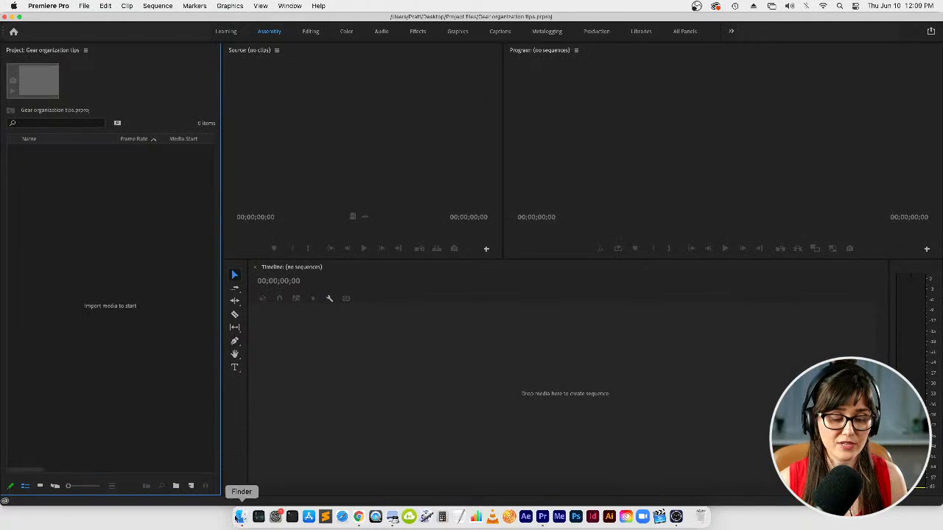
# - Import the Footage folder from the Project files folder in Finder into the Premiere Pro Project panel
pyautogui.click(241, 518)
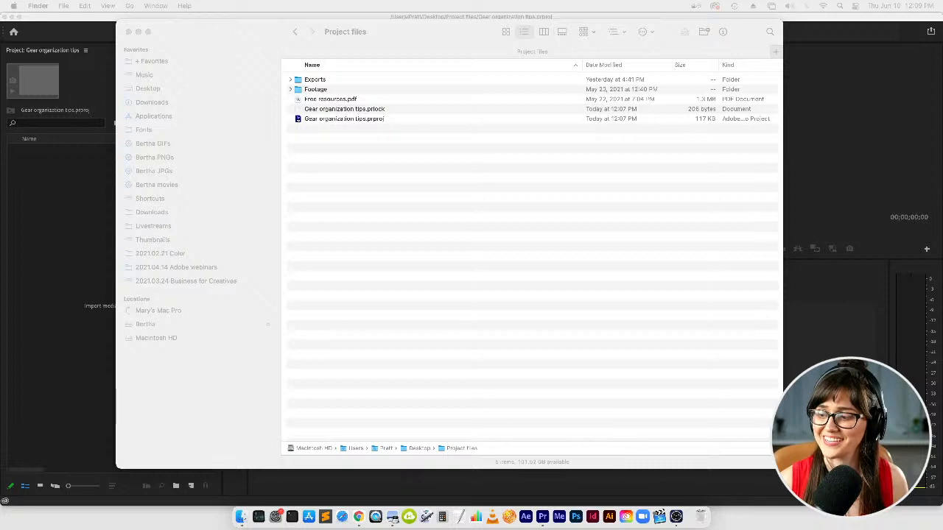
pyautogui.click(433, 156)
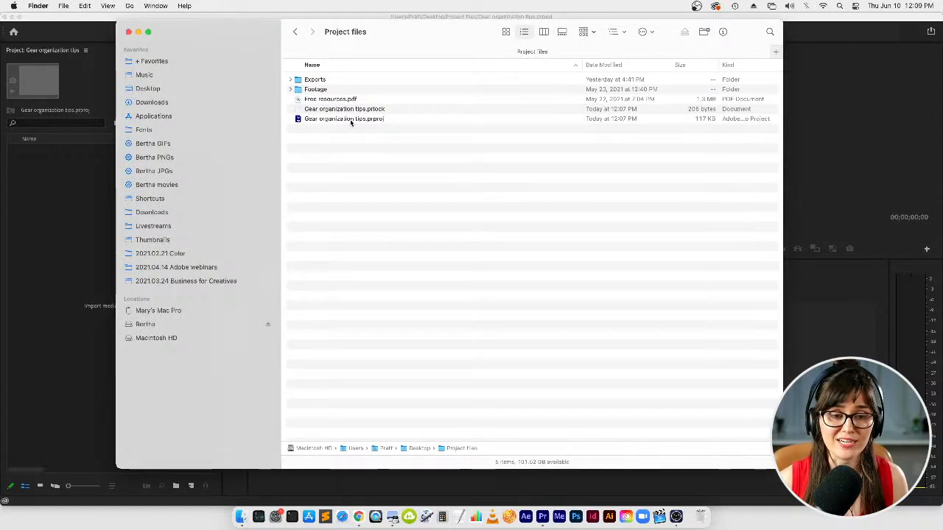
pyautogui.click(351, 120)
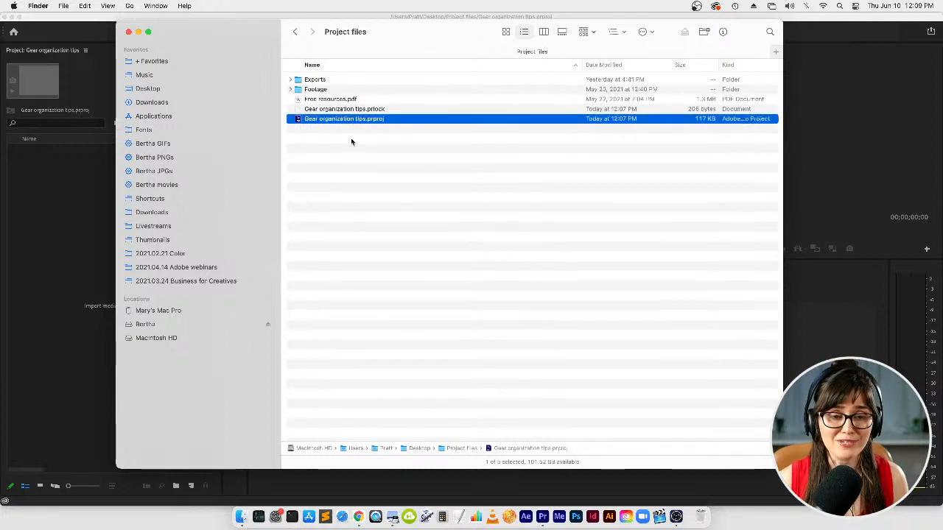
pyautogui.moveTo(233, 30); pyautogui.dragTo(441, 91)
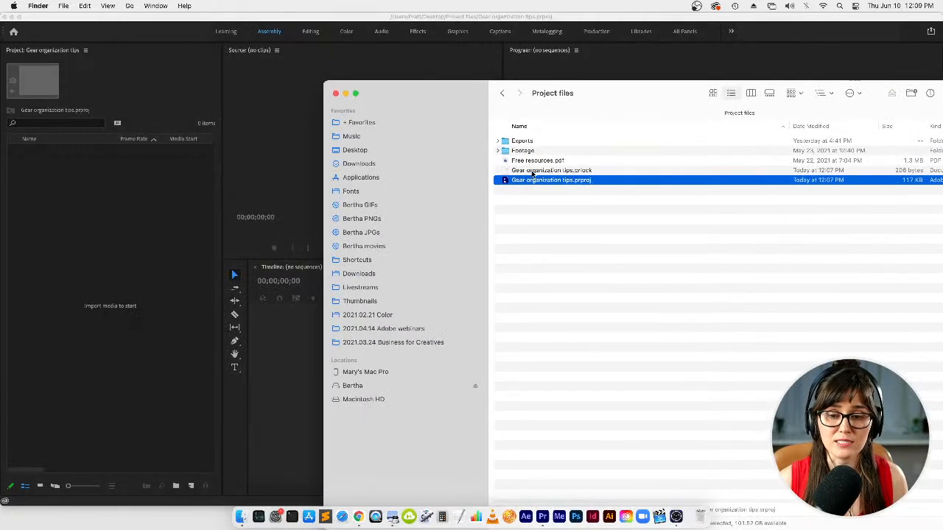
pyautogui.click(527, 197)
pyautogui.click(540, 151)
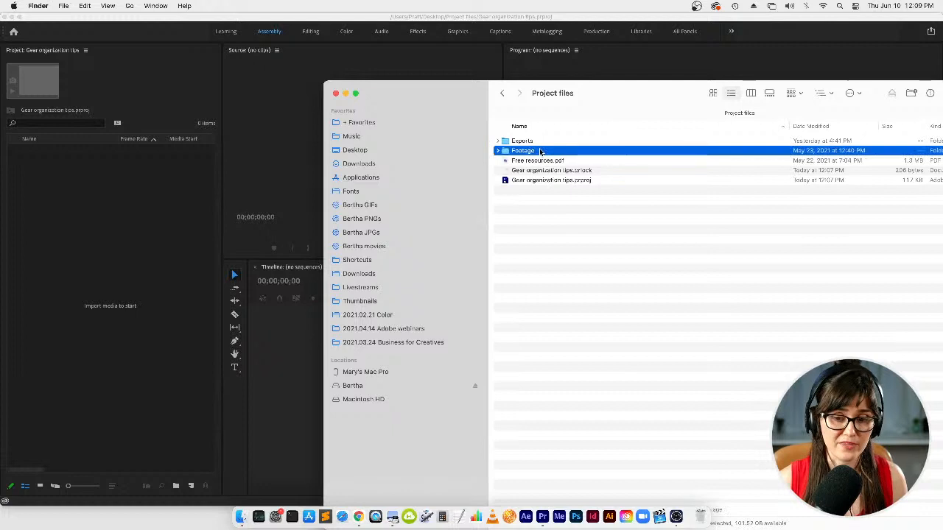
pyautogui.moveTo(540, 152); pyautogui.dragTo(50, 243)
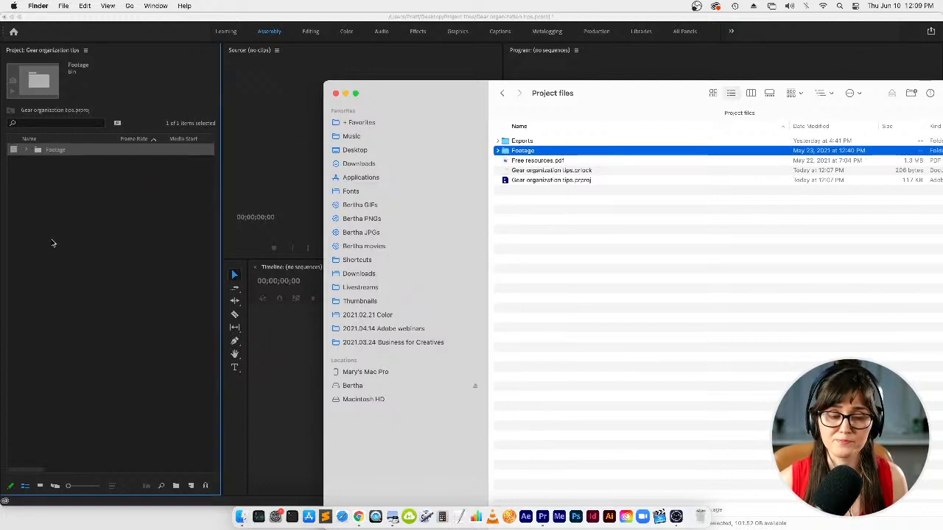
pyautogui.click(54, 242)
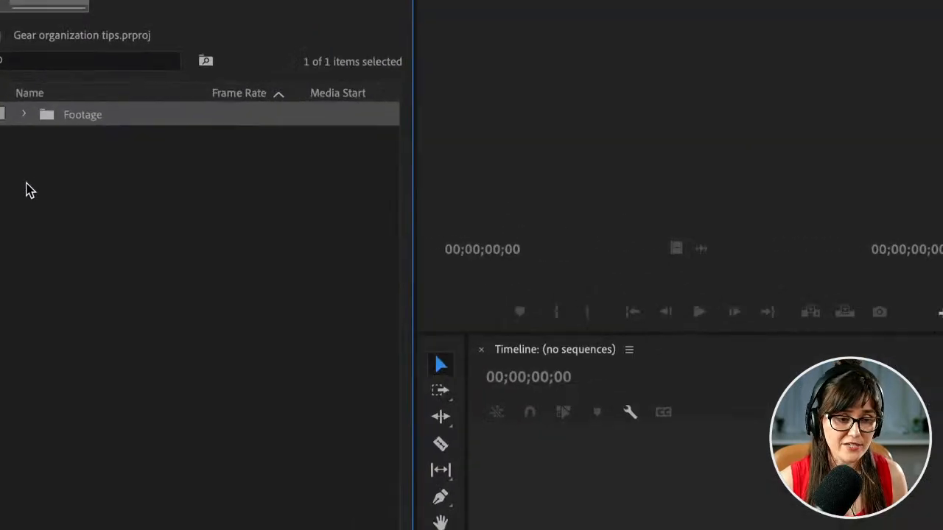
pyautogui.rightClick(48, 188)
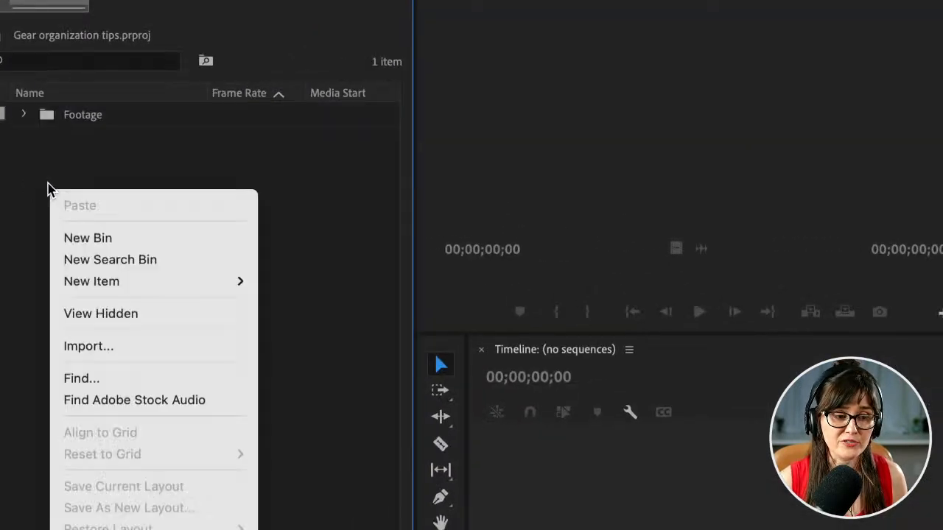
pyautogui.click(162, 167)
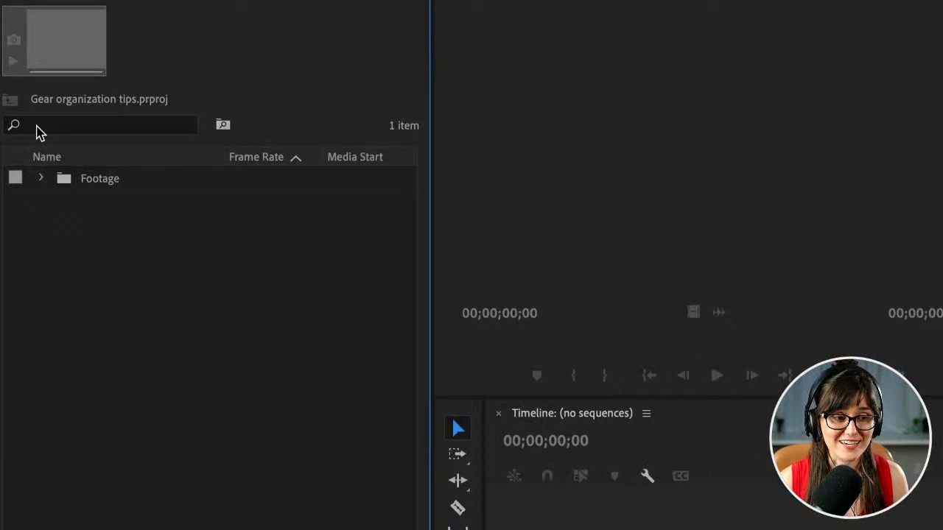
# - Search the Project panel for "scram" and widen the Name column to fit the full clip names
pyautogui.click(39, 131)
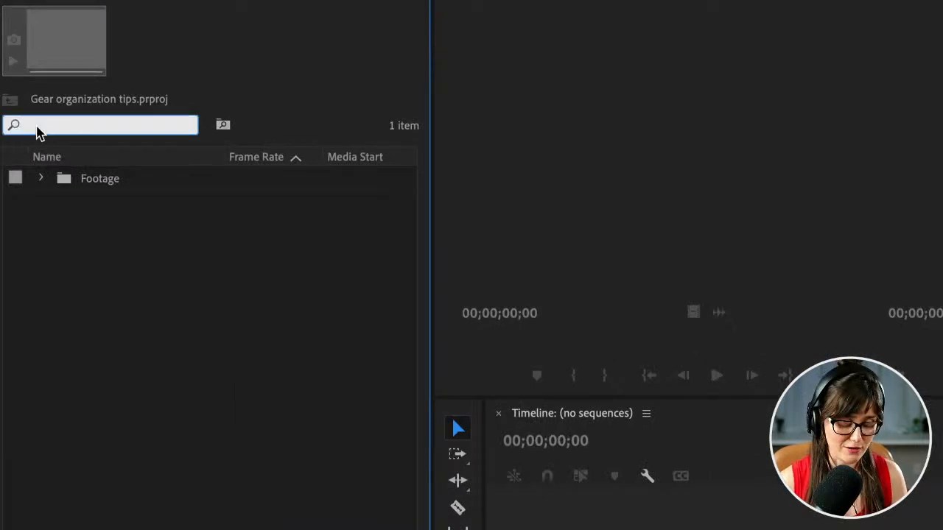
pyautogui.write('scram')
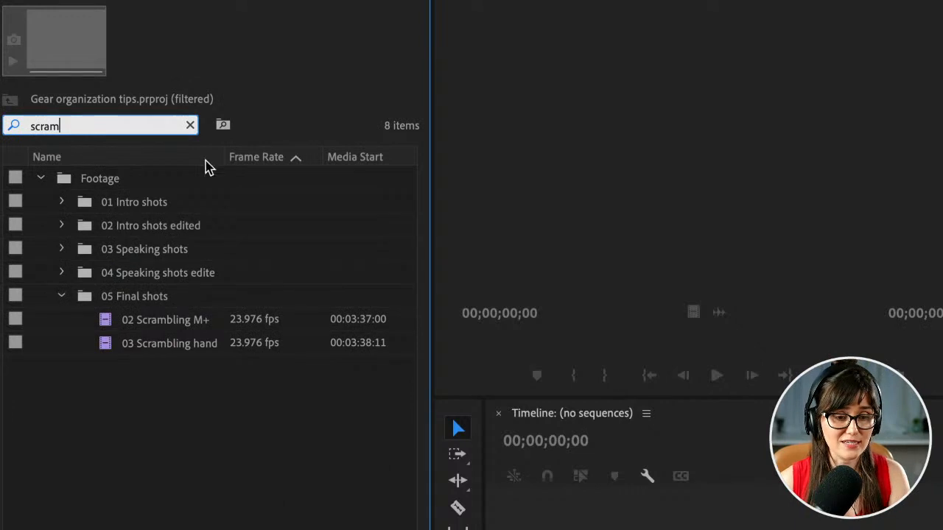
pyautogui.moveTo(221, 157); pyautogui.dragTo(290, 157)
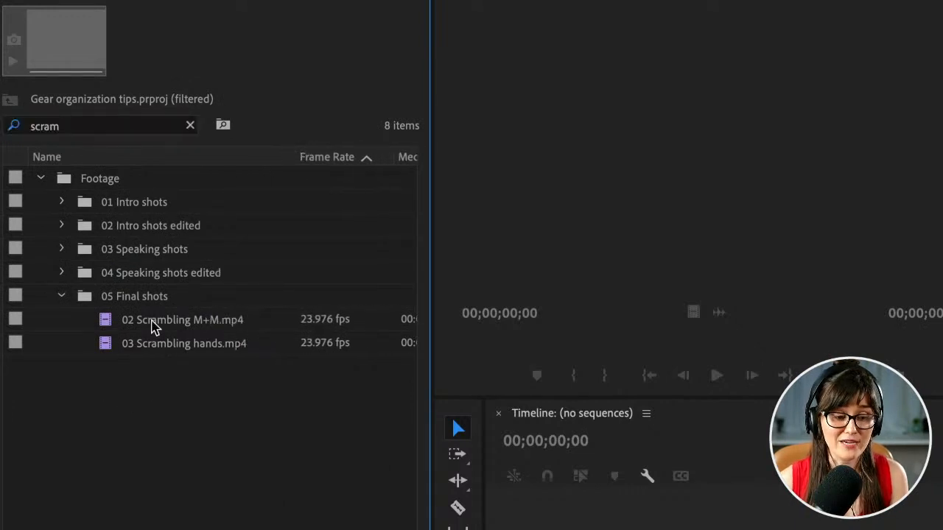
# - Search the project items for "video" and for "1080", and clear the search
pyautogui.doubleClick(78, 127)
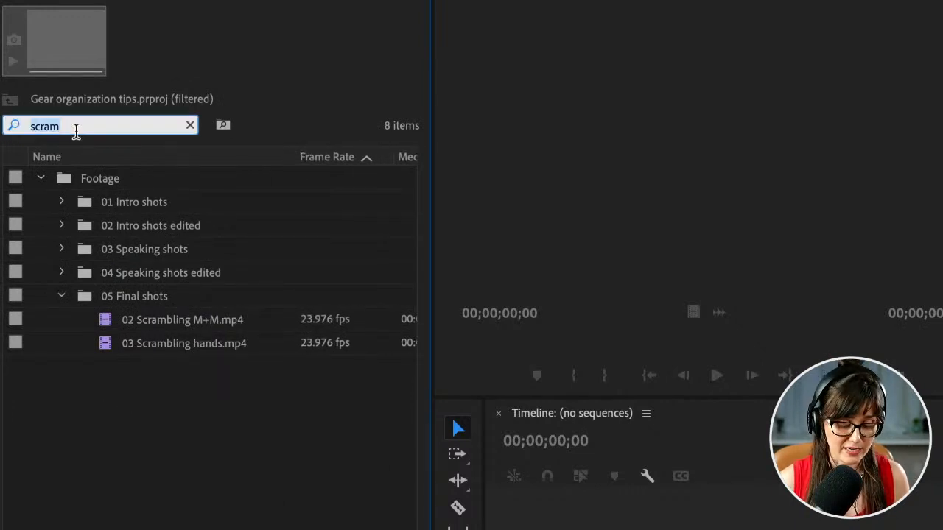
pyautogui.write('video')
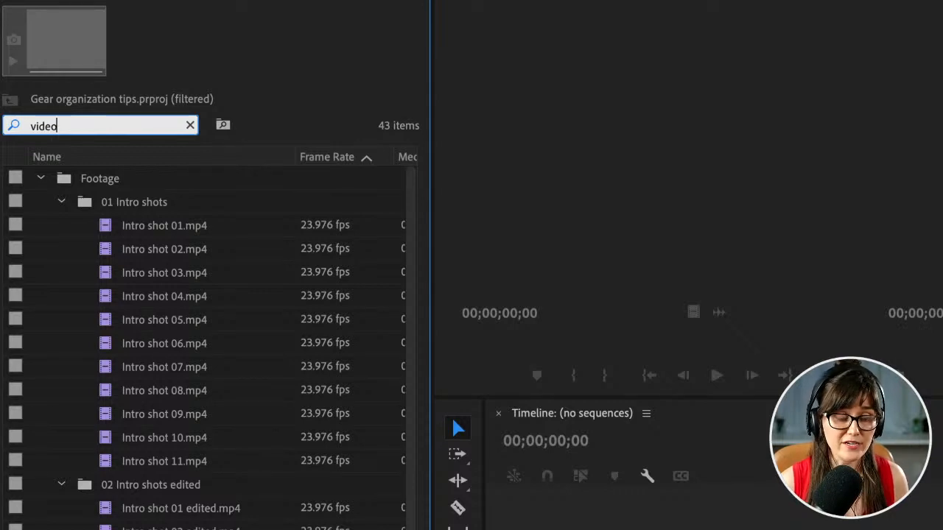
pyautogui.hotkey('ctrl', 'a')
pyautogui.write('1080')
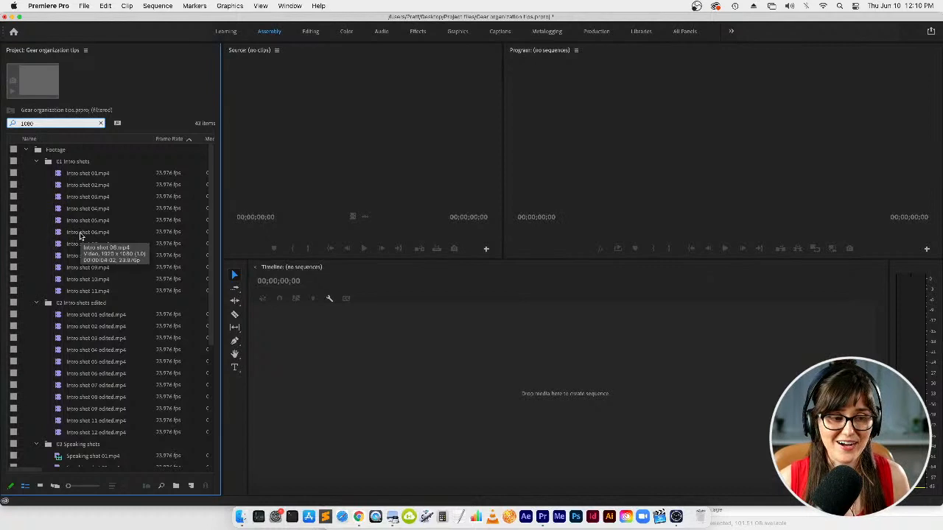
pyautogui.click(38, 162)
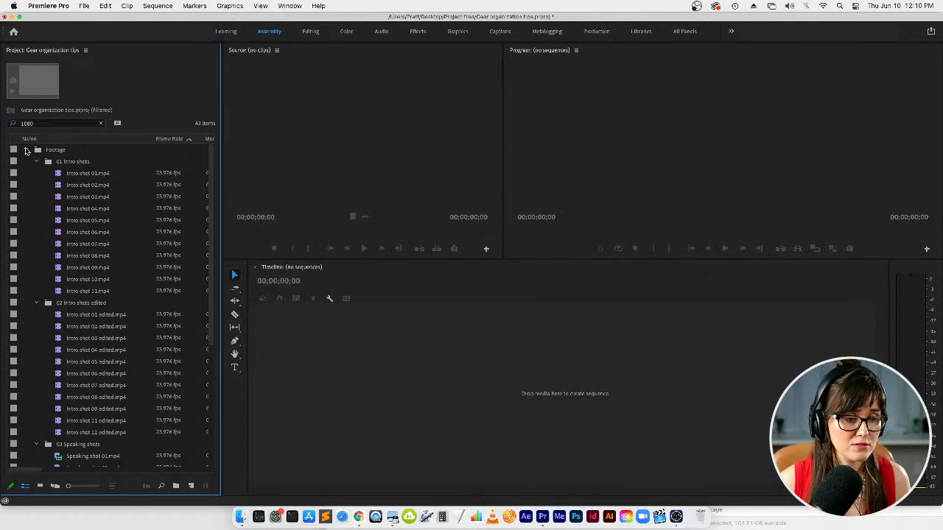
pyautogui.click(102, 123)
# - Expand the Footage bin and its 03 Speaking shots and 02 Intro shots edited bins
pyautogui.click(25, 149)
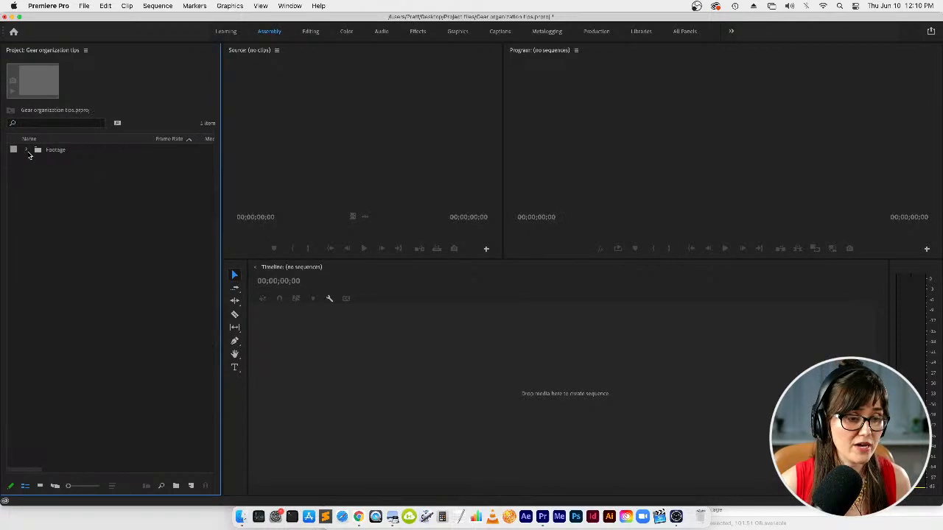
pyautogui.click(26, 149)
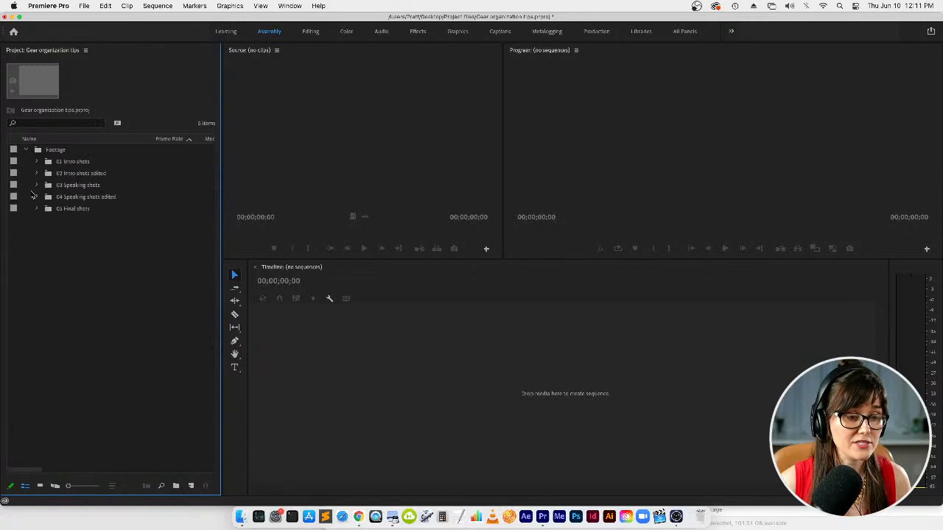
pyautogui.click(37, 184)
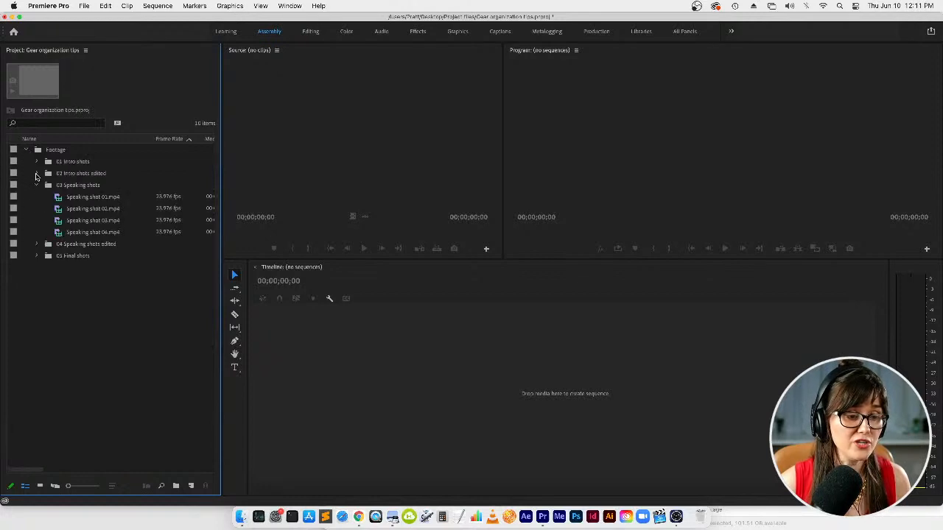
pyautogui.click(37, 173)
# - Widen the Project panel across most of the workspace and move the Video Duration column after Media Duration and Video In Point before it
pyautogui.moveTo(222, 275); pyautogui.dragTo(657, 268)
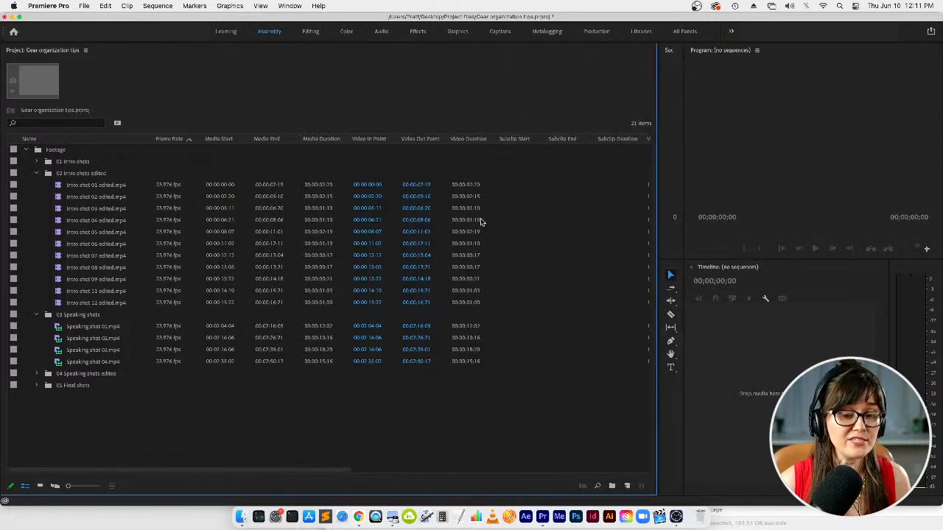
pyautogui.moveTo(329, 475); pyautogui.dragTo(267, 456)
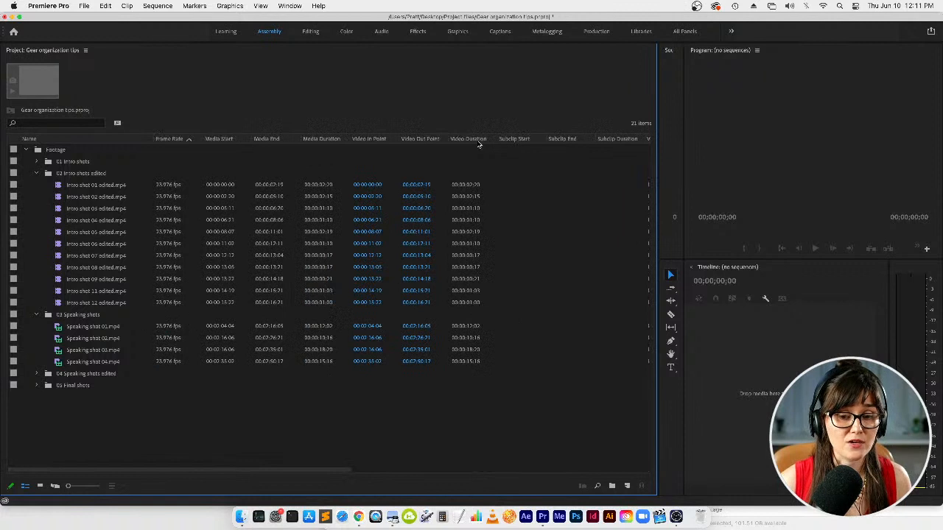
pyautogui.moveTo(479, 141); pyautogui.dragTo(340, 134)
pyautogui.moveTo(417, 138); pyautogui.dragTo(286, 142)
# - Sort the project items by Media End in descending order
pyautogui.click(276, 145)
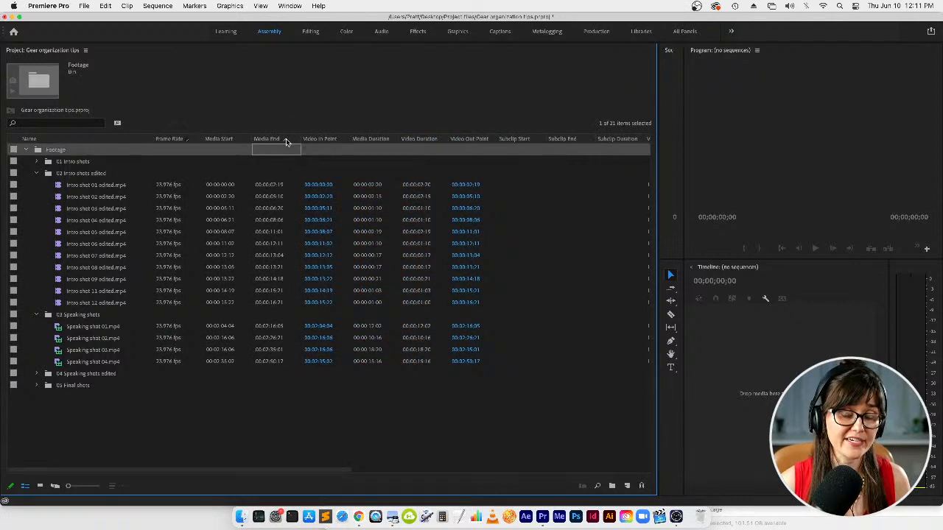
pyautogui.click(286, 138)
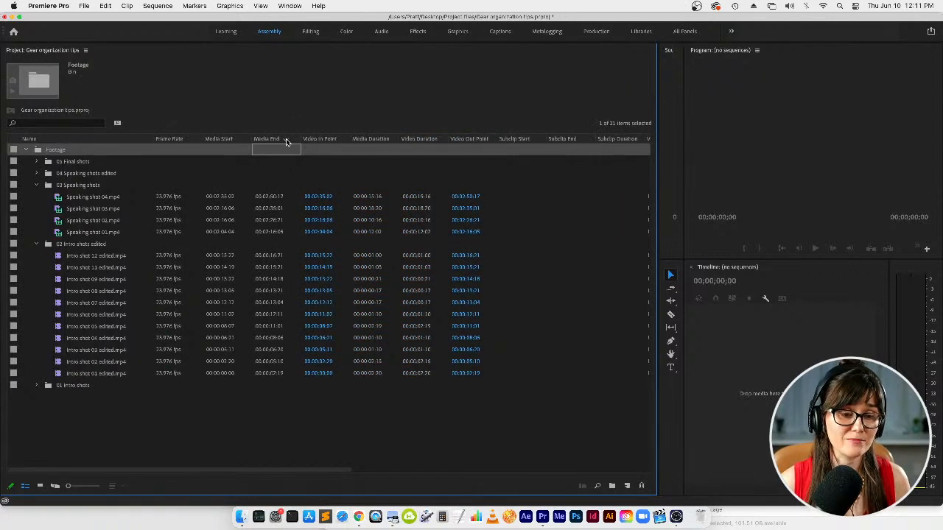
# - Examine the metadata properties offered under Premiere Pro Project Metadata in the Metadata Display settings, and close them without changes
pyautogui.rightClick(177, 150)
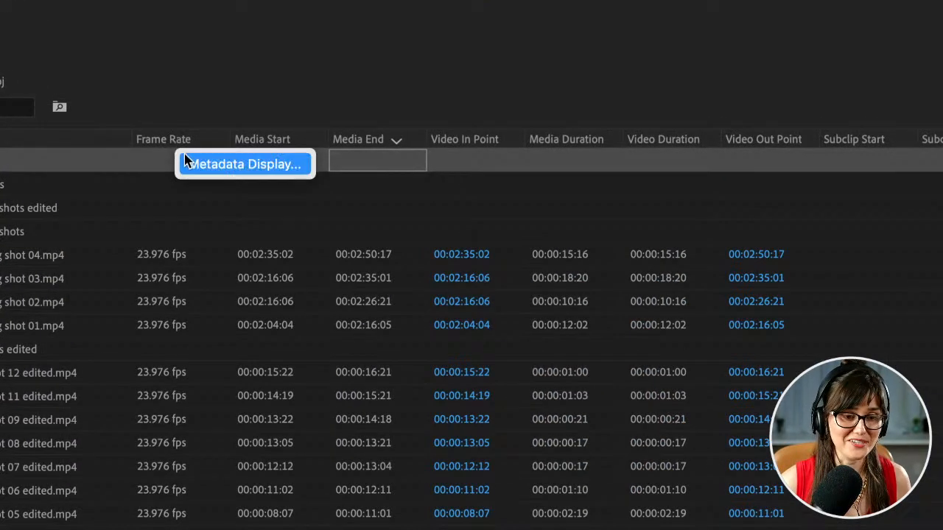
pyautogui.click(200, 171)
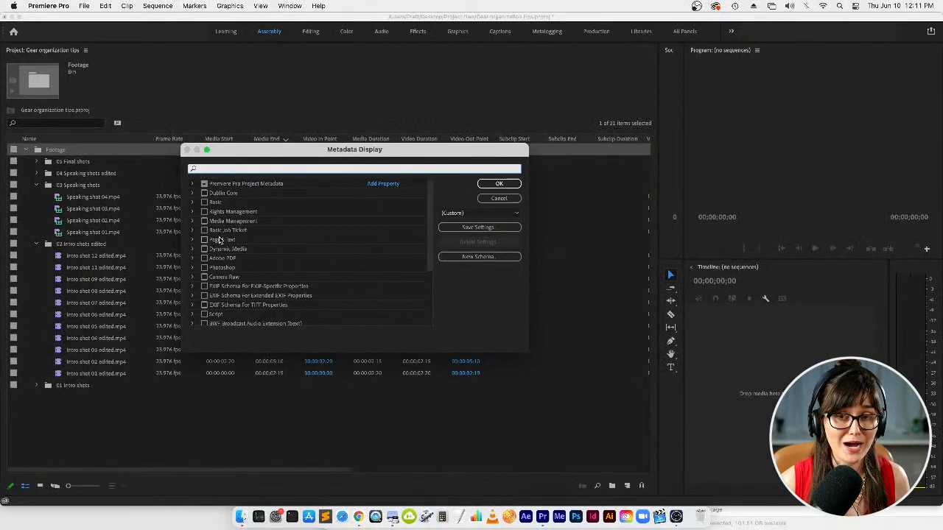
pyautogui.click(193, 184)
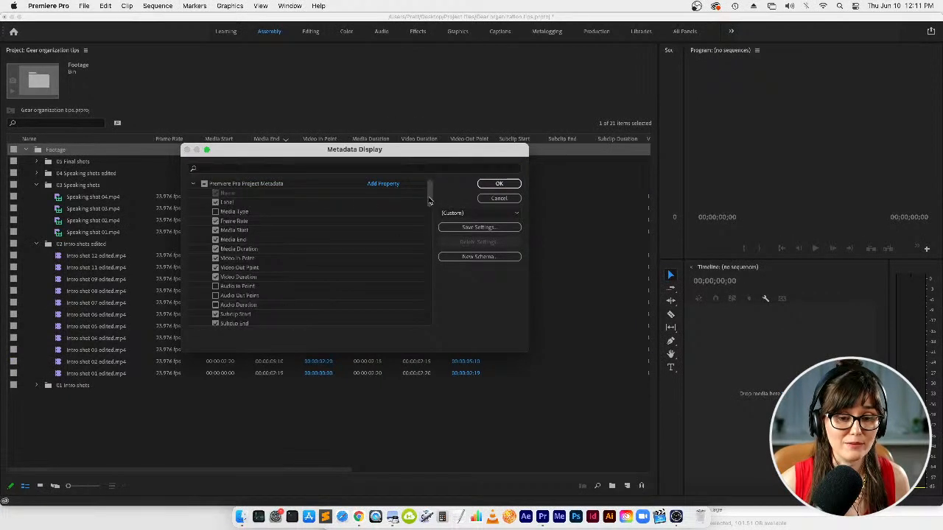
pyautogui.moveTo(431, 201); pyautogui.dragTo(430, 321)
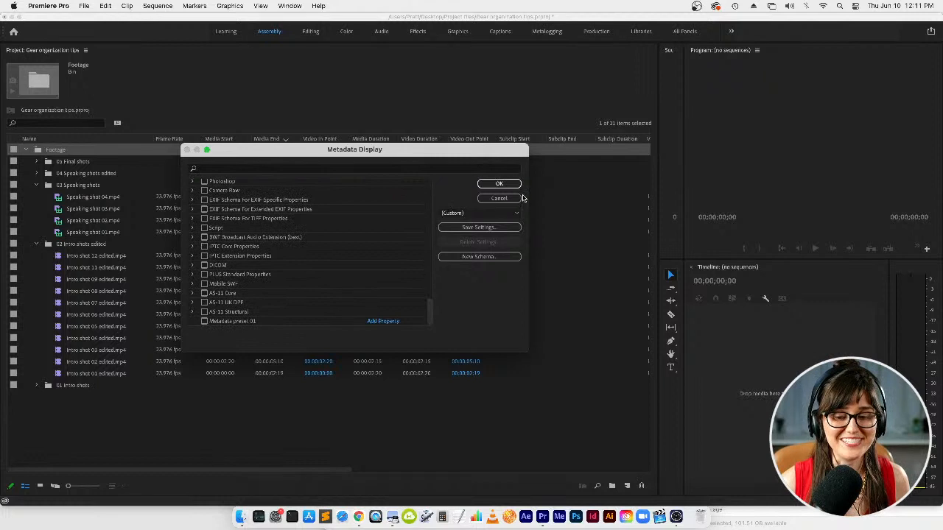
pyautogui.click(519, 198)
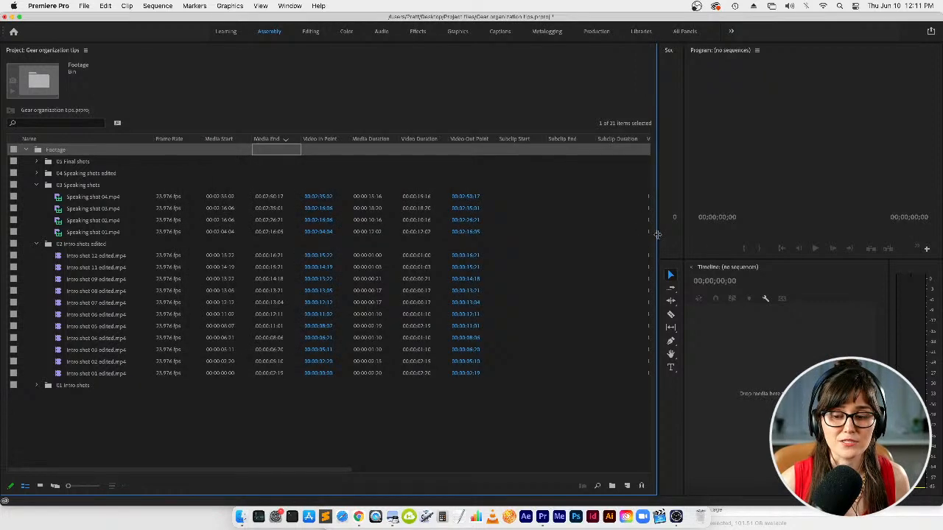
# - Narrow the Project panel, widen the Timeline up to the Tools panel, and divide the remaining width about equally between the Source and Program monitors
pyautogui.moveTo(658, 237); pyautogui.dragTo(235, 237)
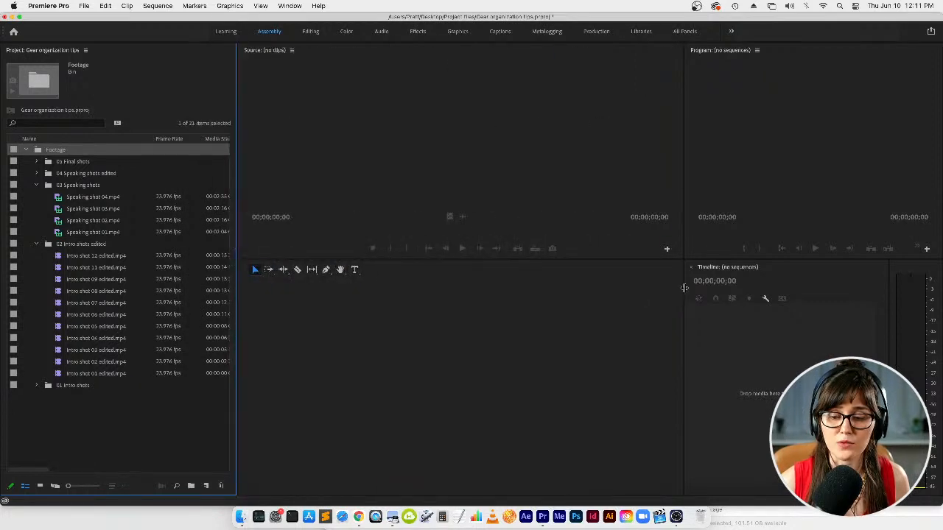
pyautogui.moveTo(684, 288); pyautogui.dragTo(264, 287)
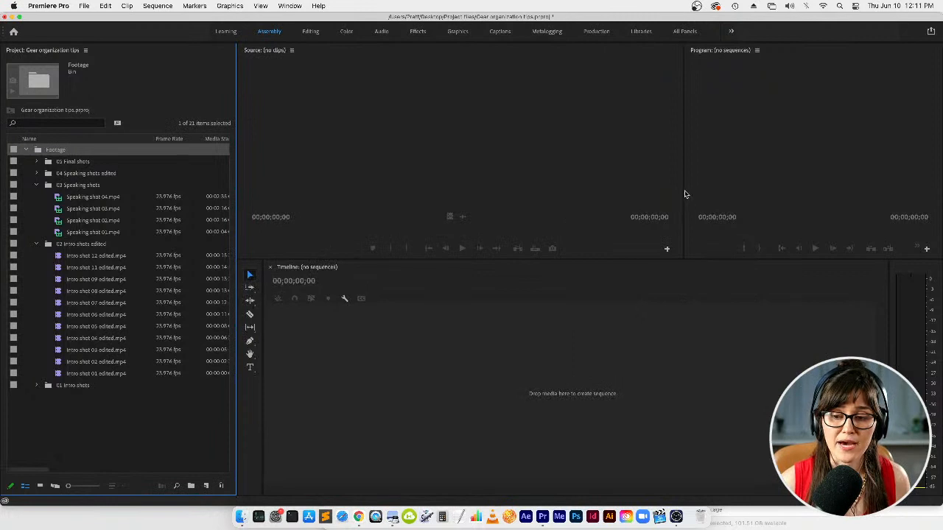
pyautogui.moveTo(684, 193); pyautogui.dragTo(543, 190)
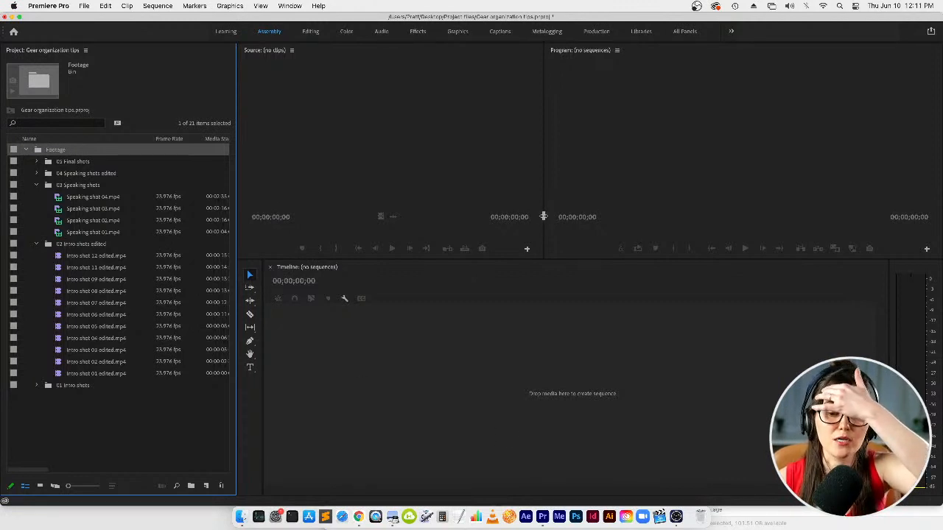
pyautogui.moveTo(546, 219); pyautogui.dragTo(560, 219)
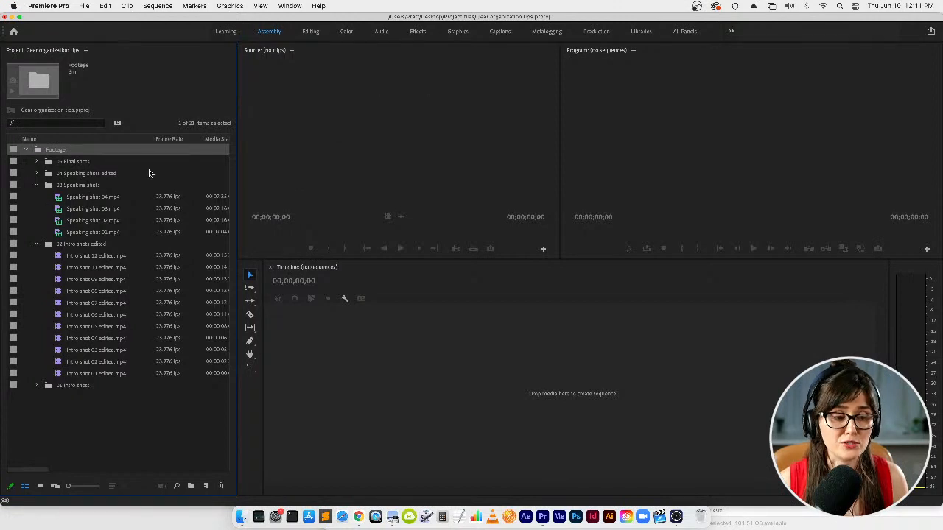
# - Open Speaking shot 04.mp4 in the Source monitor, scrub through the clip and play a short portion of it
pyautogui.click(57, 197)
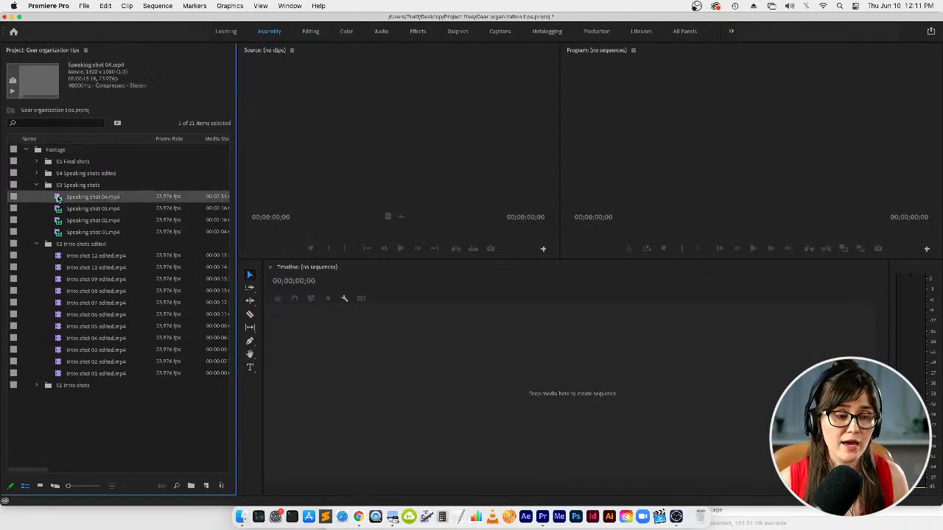
pyautogui.doubleClick(58, 197)
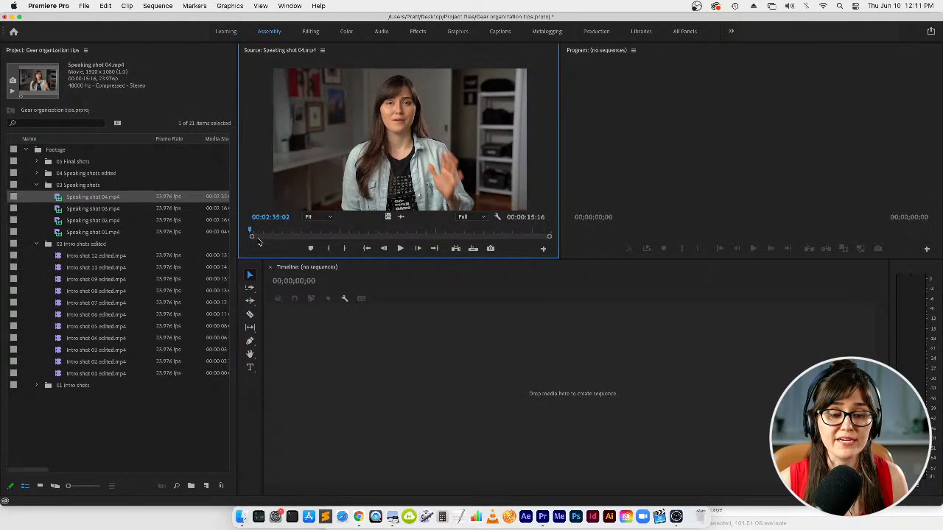
pyautogui.moveTo(252, 232); pyautogui.dragTo(274, 233)
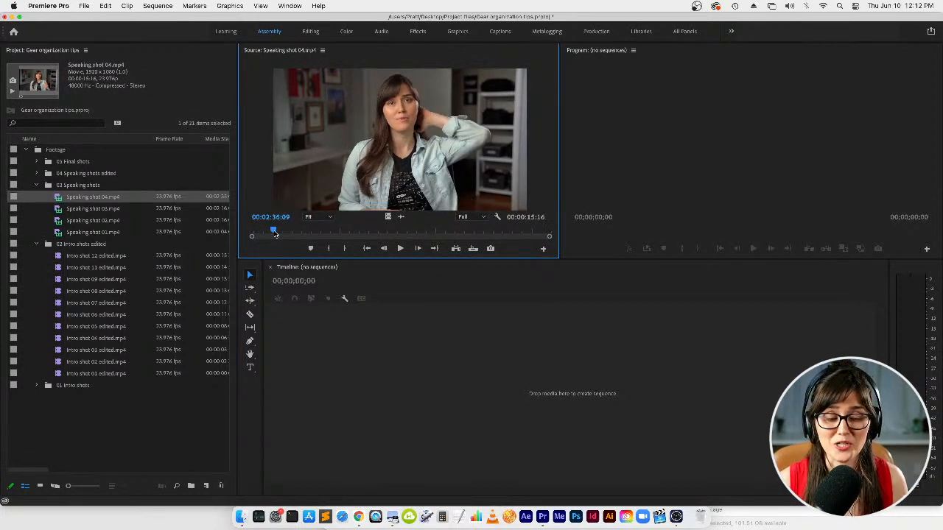
pyautogui.moveTo(274, 232); pyautogui.dragTo(377, 232)
pyautogui.press('space')
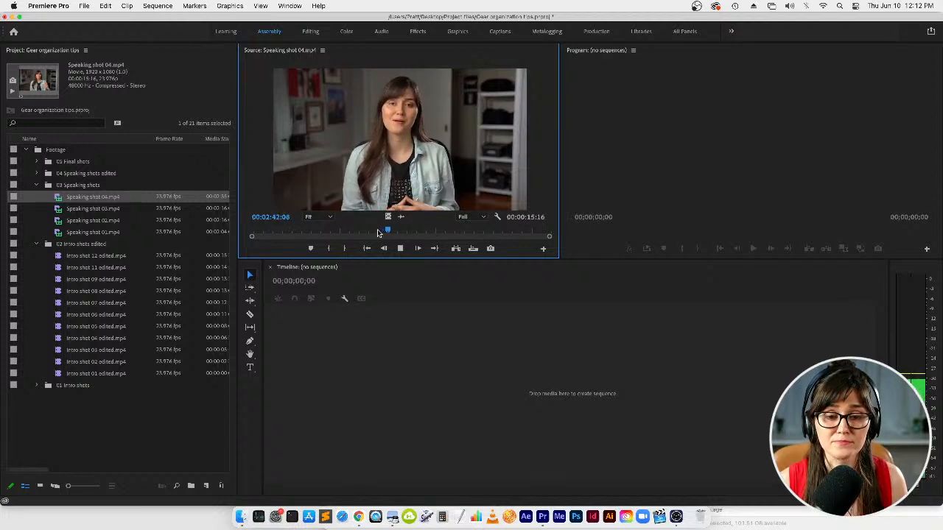
pyautogui.press('space')
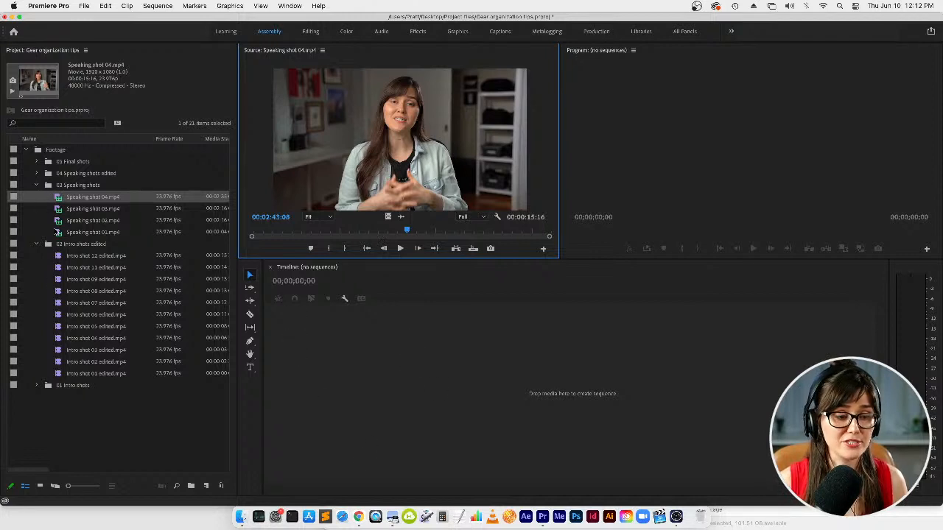
# - Create a sequence from the 04 Speaking shots edited bin and append the Speaking shot 04.mp4 source clip after its last clip
pyautogui.moveTo(53, 176); pyautogui.dragTo(408, 356)
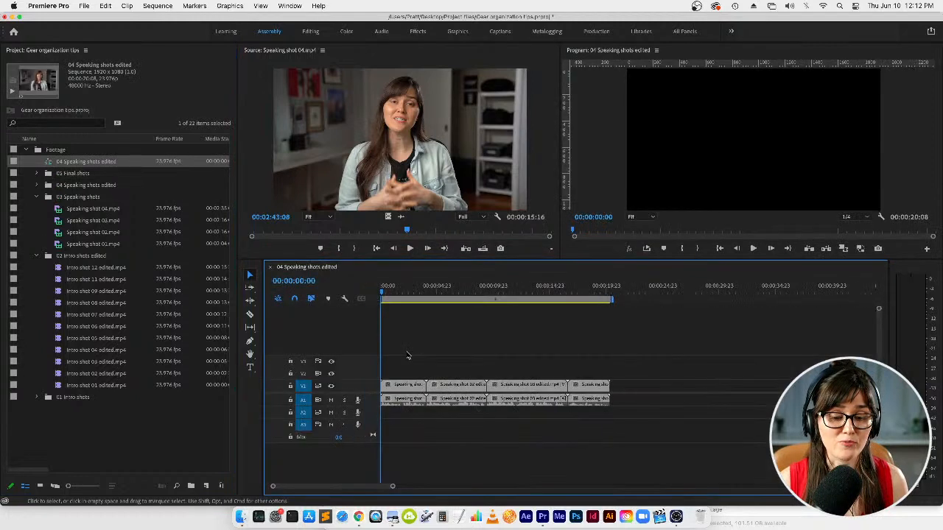
pyautogui.moveTo(434, 176); pyautogui.dragTo(616, 391)
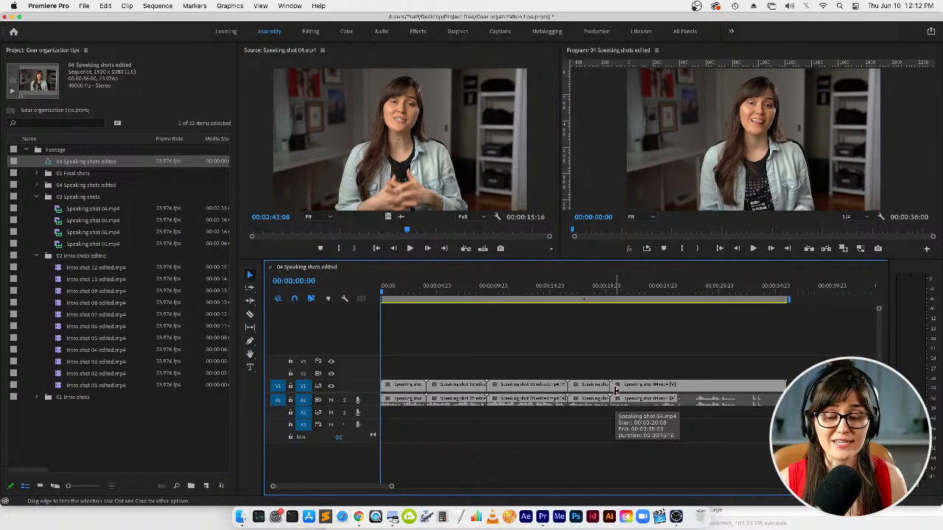
# - Enlarge the Source and Program monitors by shrinking the Timeline, and preview the sequence from 00:00:06:13
pyautogui.moveTo(384, 291); pyautogui.dragTo(454, 298)
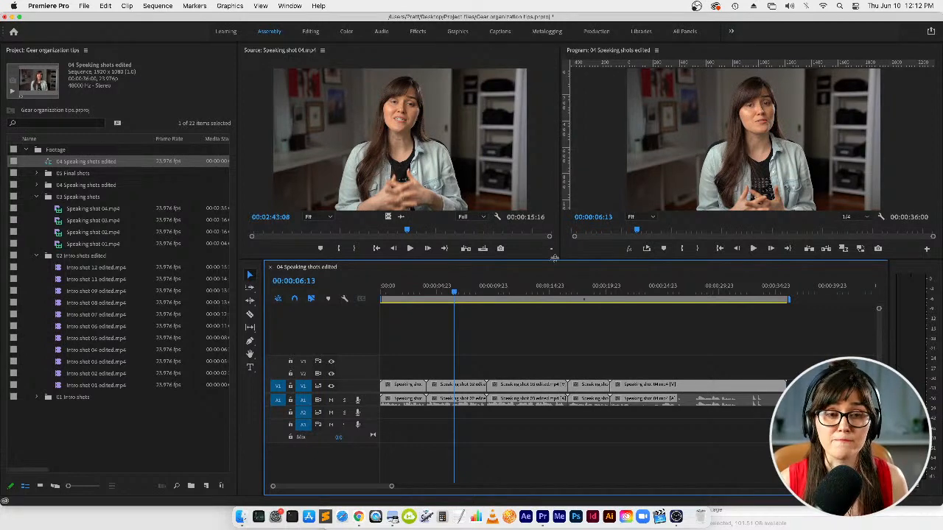
pyautogui.moveTo(554, 258); pyautogui.dragTo(553, 277)
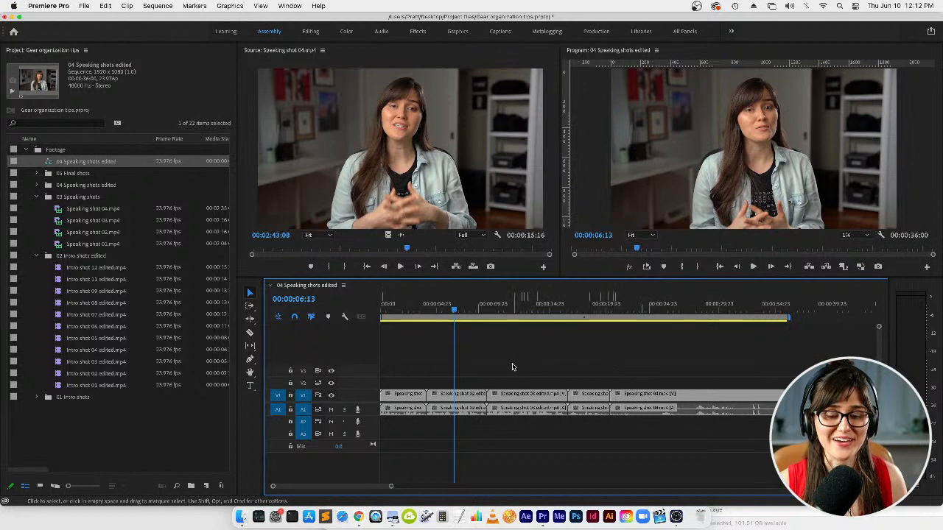
pyautogui.click(751, 267)
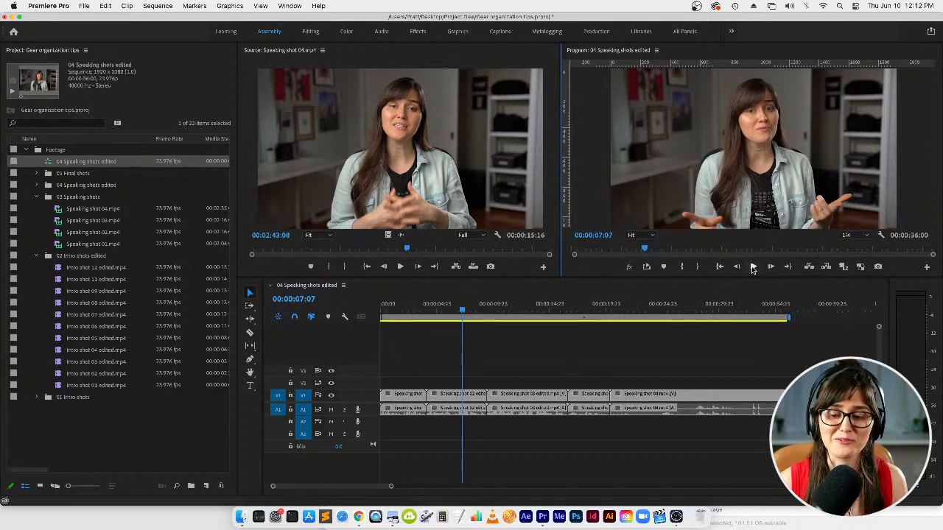
# - Delete all clips from the 04 Speaking shots edited sequence
pyautogui.moveTo(416, 373); pyautogui.dragTo(758, 426)
pyautogui.press('Delete')
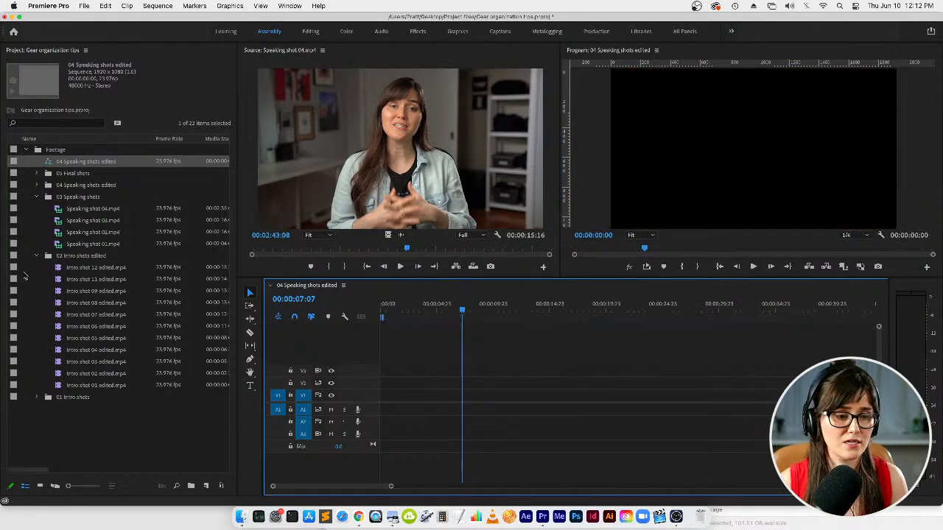
# - Sort the project items by Name in ascending order and place the 01 Intro shots clips at the start of video track V1
pyautogui.click(37, 197)
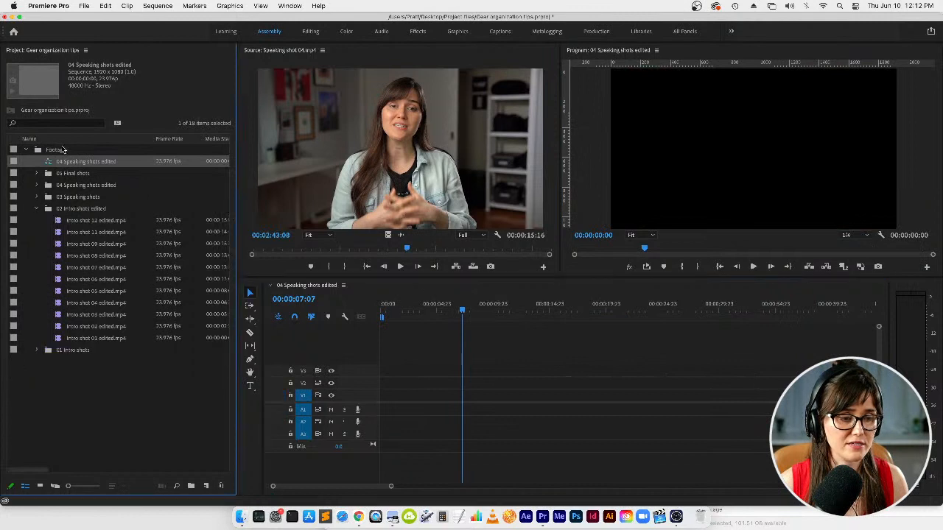
pyautogui.click(64, 139)
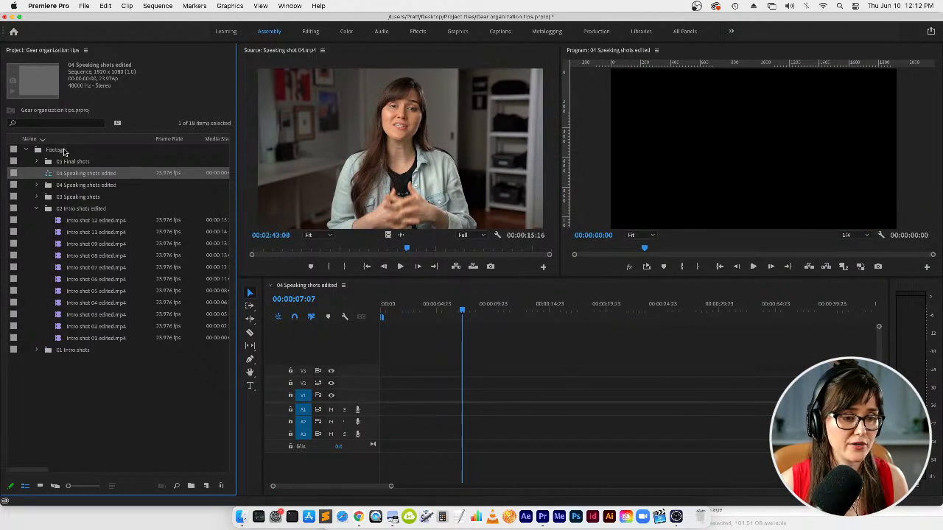
pyautogui.click(65, 139)
pyautogui.moveTo(48, 165); pyautogui.dragTo(409, 396)
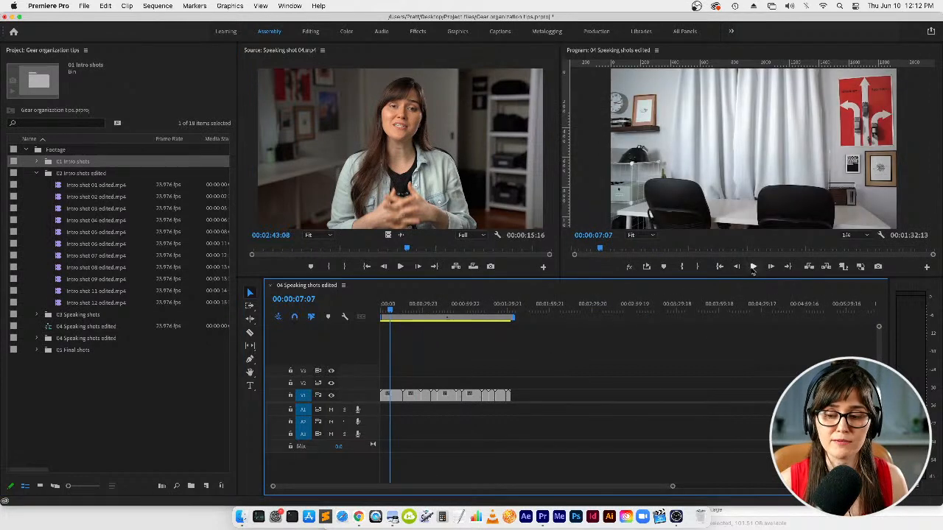
# - Play a short part of the intro shots in the Program monitor and scrub the playhead to 00:00:49:17
pyautogui.click(753, 267)
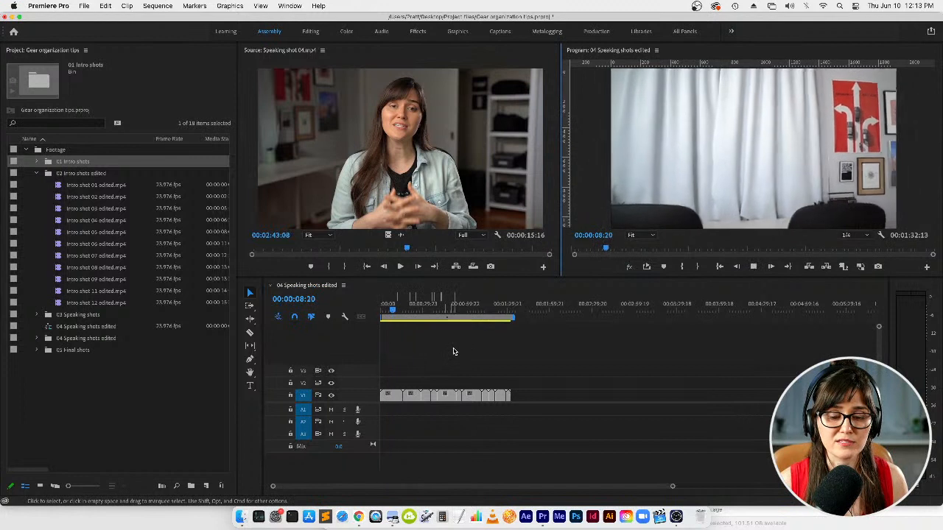
pyautogui.press('space')
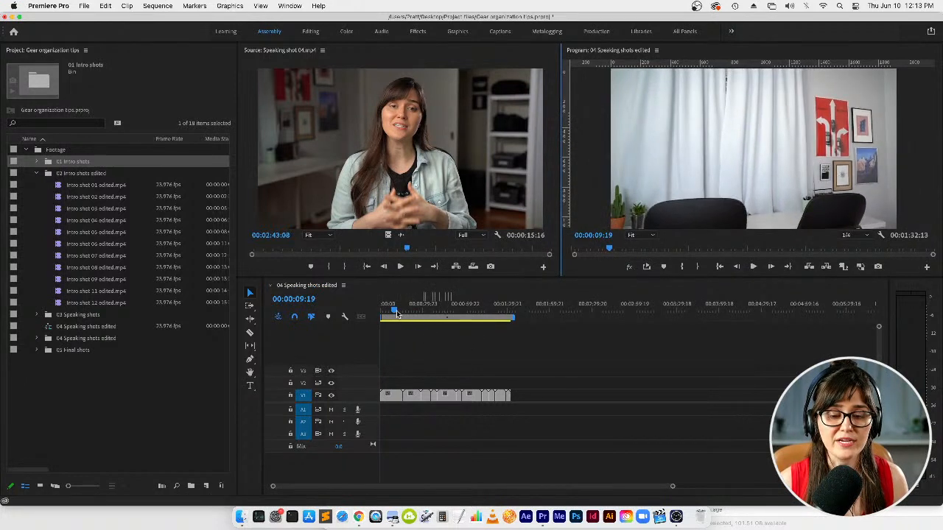
pyautogui.moveTo(397, 312); pyautogui.dragTo(451, 322)
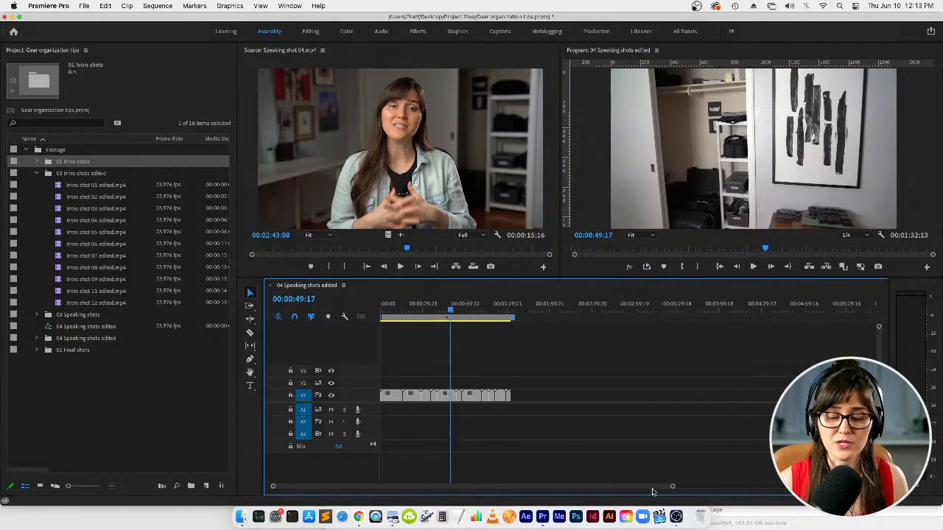
# - Examine the intro clips on the timeline up close with the Hand tool, and return to the full sequence view and the Selection tool
pyautogui.moveTo(630, 486); pyautogui.dragTo(523, 489)
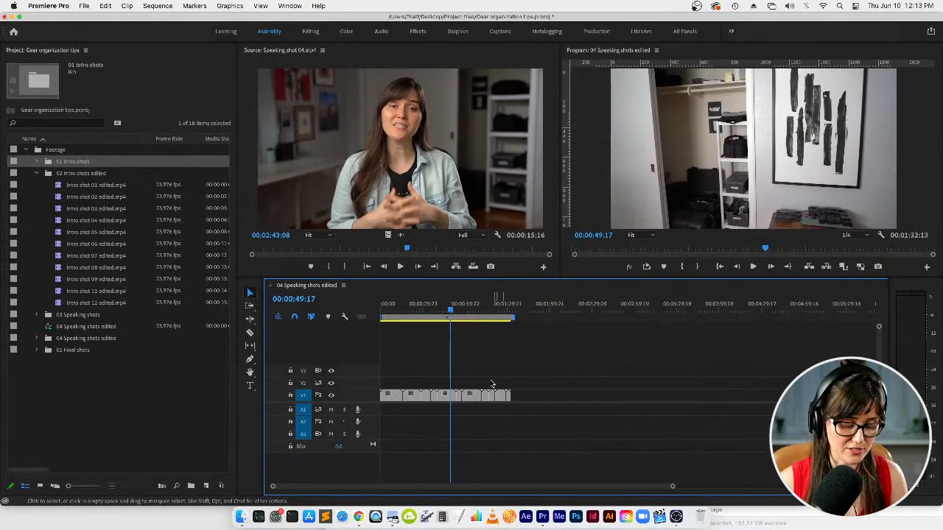
pyautogui.press('=')
pyautogui.press('=')
pyautogui.press('=')
pyautogui.press('h')
pyautogui.moveTo(595, 377); pyautogui.dragTo(304, 379)
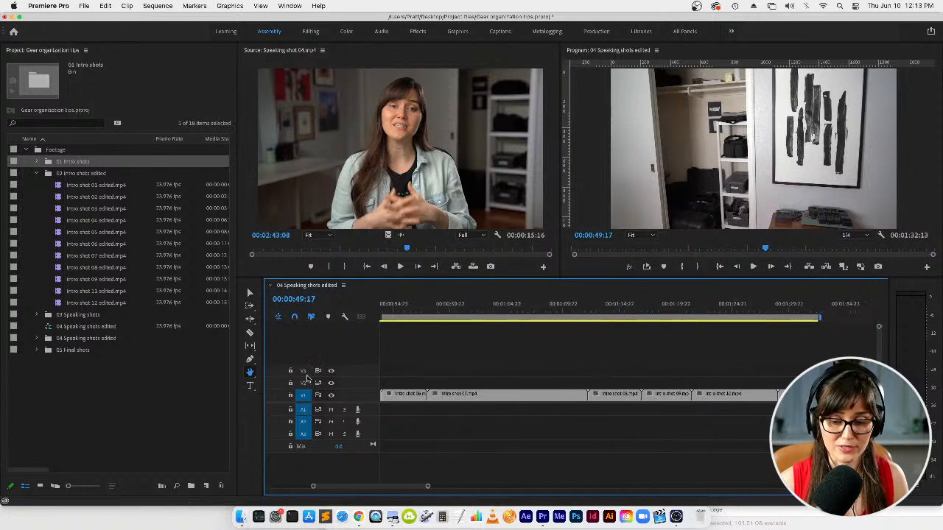
pyautogui.moveTo(751, 380); pyautogui.dragTo(790, 390)
pyautogui.moveTo(442, 390); pyautogui.dragTo(686, 393)
pyautogui.moveTo(521, 396); pyautogui.dragTo(741, 396)
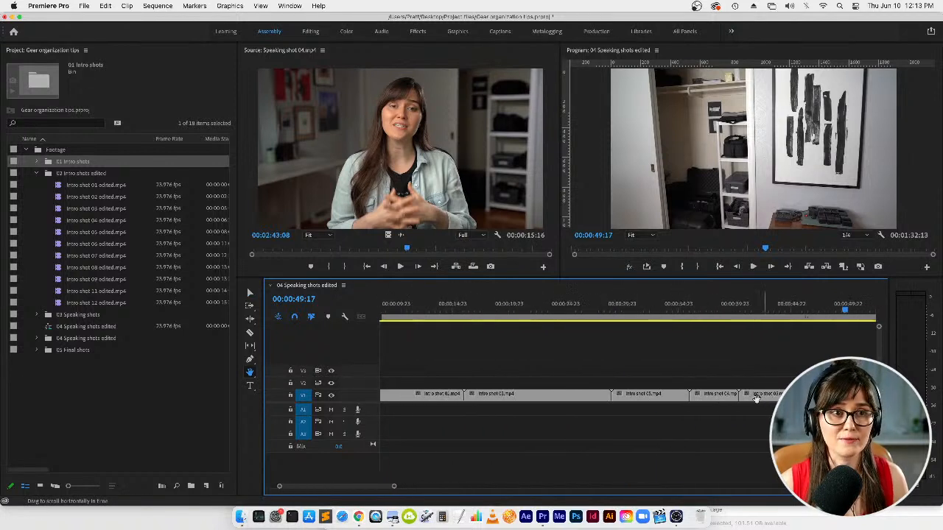
pyautogui.press('-')
pyautogui.press('-')
pyautogui.press('-')
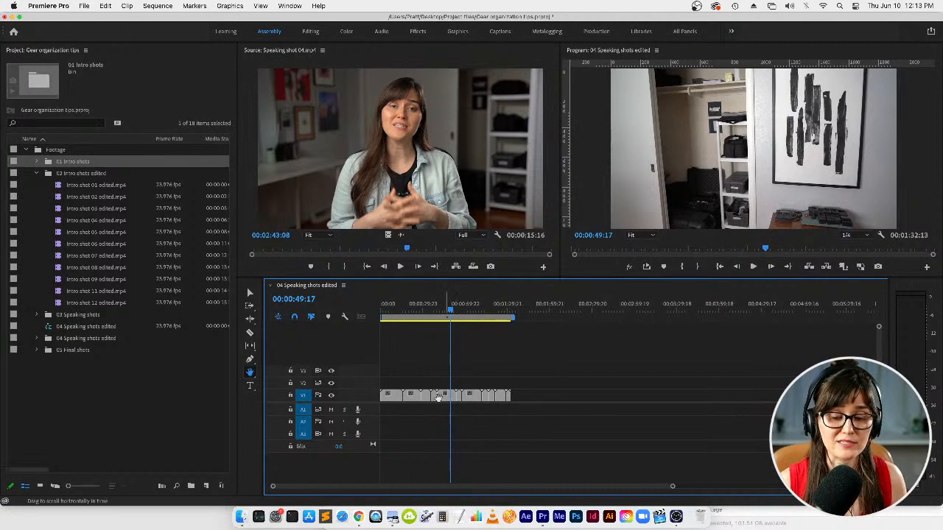
pyautogui.press('v')
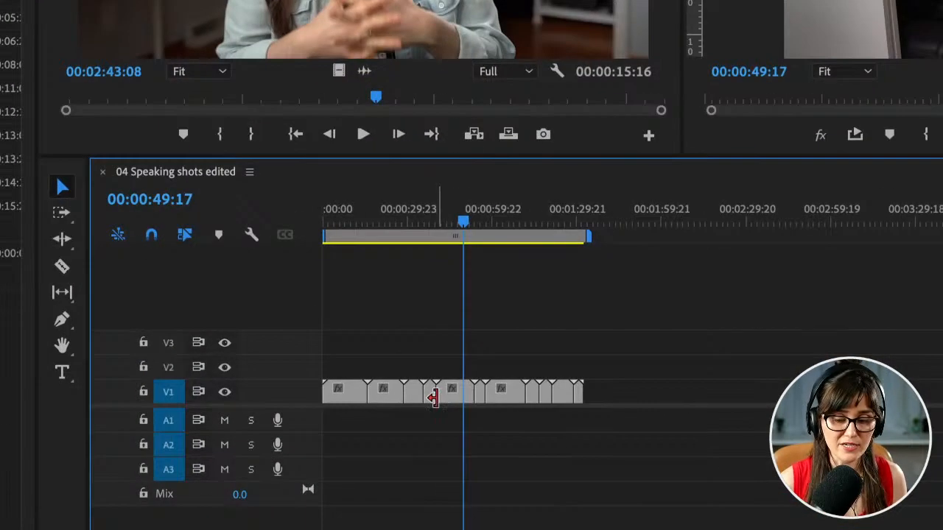
# - Step the playhead back and forth between the edit points, ending at the start of Intro shot 04.mp4 at 00:00:36:00
pyautogui.press('Up')
pyautogui.press('Up')
pyautogui.press('Up')
pyautogui.press('Down')
pyautogui.press('Down')
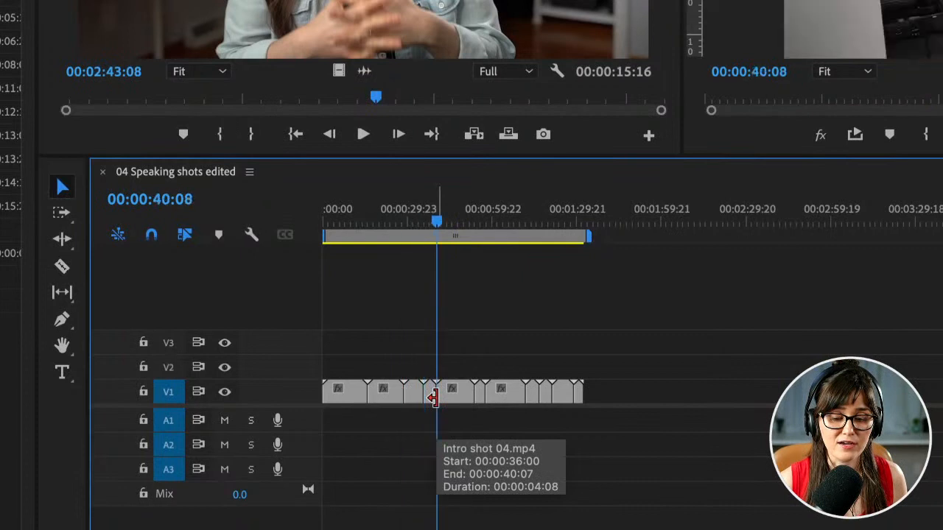
pyautogui.press('Down')
pyautogui.press('Down')
pyautogui.press('Down')
pyautogui.press('Down')
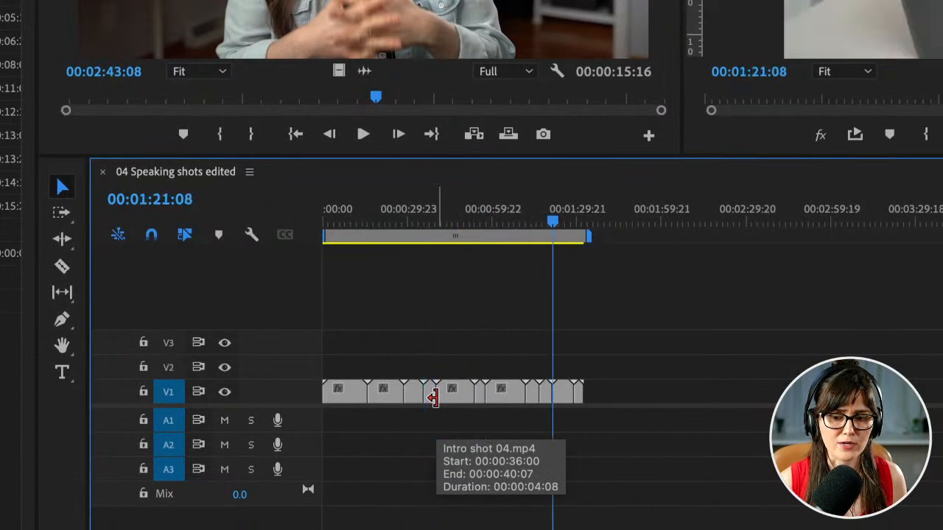
pyautogui.press('Down')
pyautogui.press('Up')
pyautogui.press('Up')
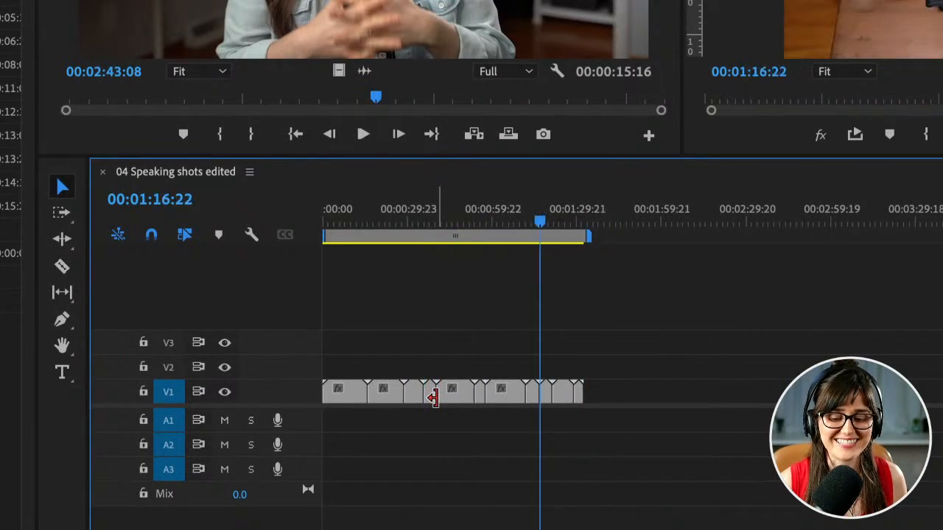
pyautogui.press('Up')
pyautogui.press('Up')
pyautogui.press('Up')
pyautogui.press('Up')
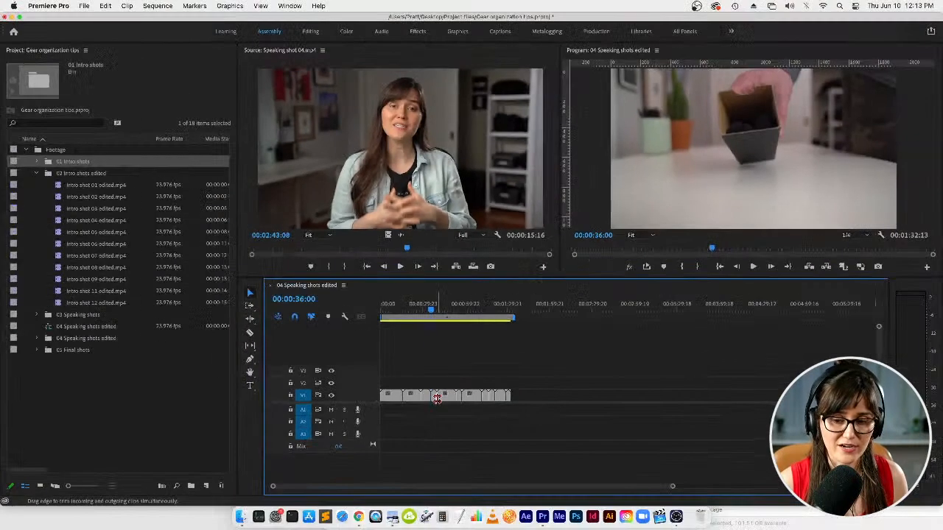
# - Review Intro shot 04.mp4 frame by frame and in playback, leaving the playhead at 00:00:38:03
pyautogui.press('=')
pyautogui.press('=')
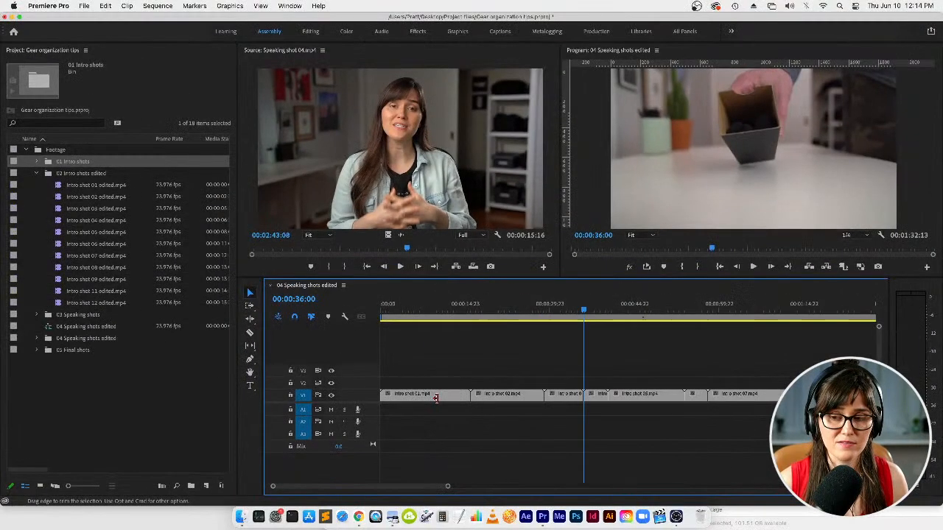
pyautogui.press('Right')
pyautogui.press('Right')
pyautogui.press('Right')
pyautogui.press('Right')
pyautogui.press('Right')
pyautogui.press('Right')
pyautogui.press('Right')
pyautogui.press('Right')
pyautogui.press('Right')
pyautogui.press('Right')
pyautogui.press('Right')
pyautogui.press('Right')
pyautogui.press('Right')
pyautogui.press('Right')
pyautogui.press('Right')
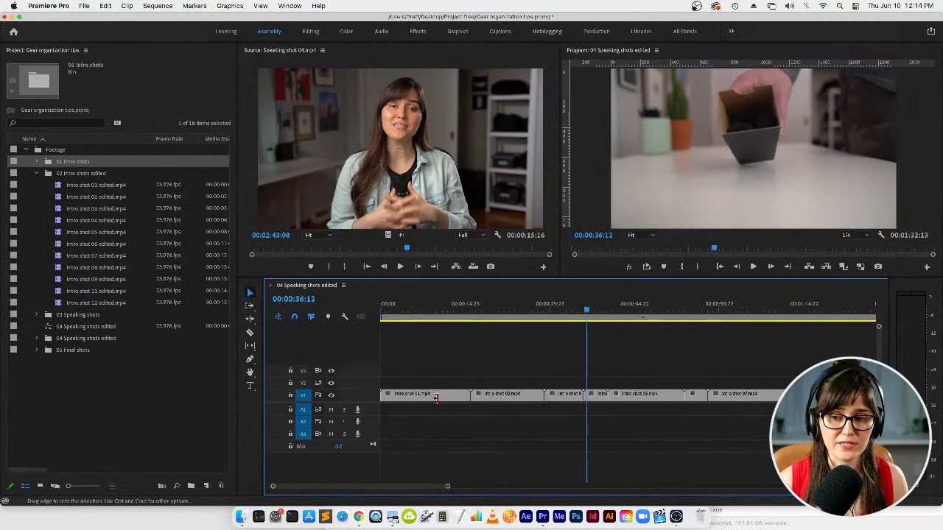
pyautogui.press('=')
pyautogui.press('space')
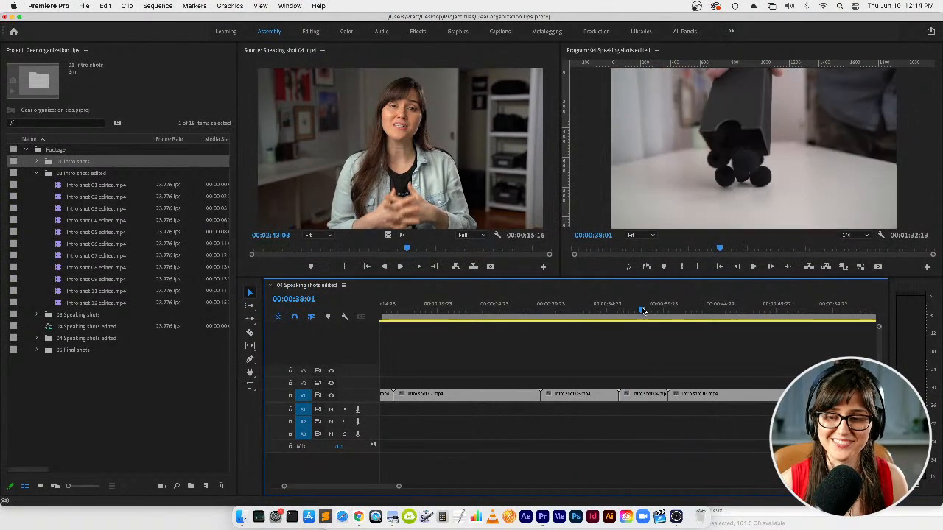
pyautogui.moveTo(645, 310); pyautogui.dragTo(643, 310)
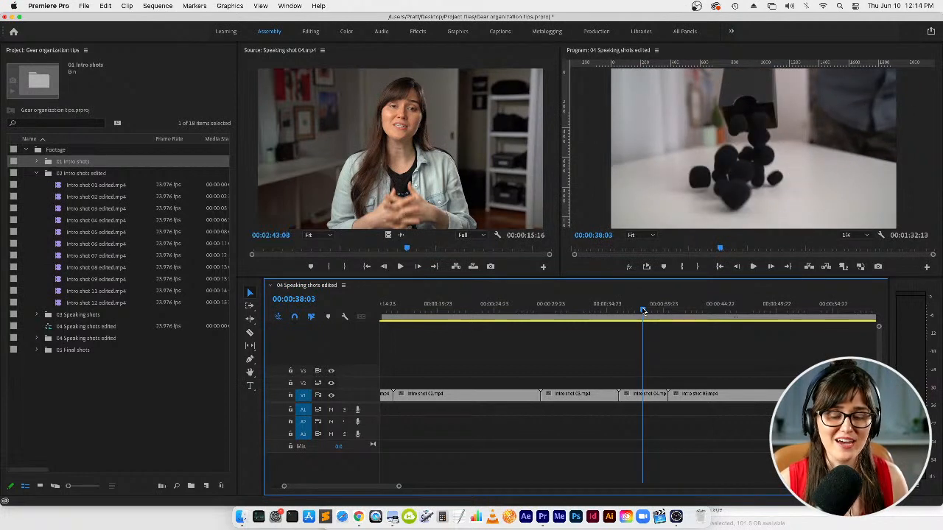
# - Compare the whole sequence with a close view of the clips around the playhead, ending zoomed in on Intro shot 04.mp4
pyautogui.press('-')
pyautogui.press('-')
pyautogui.press('-')
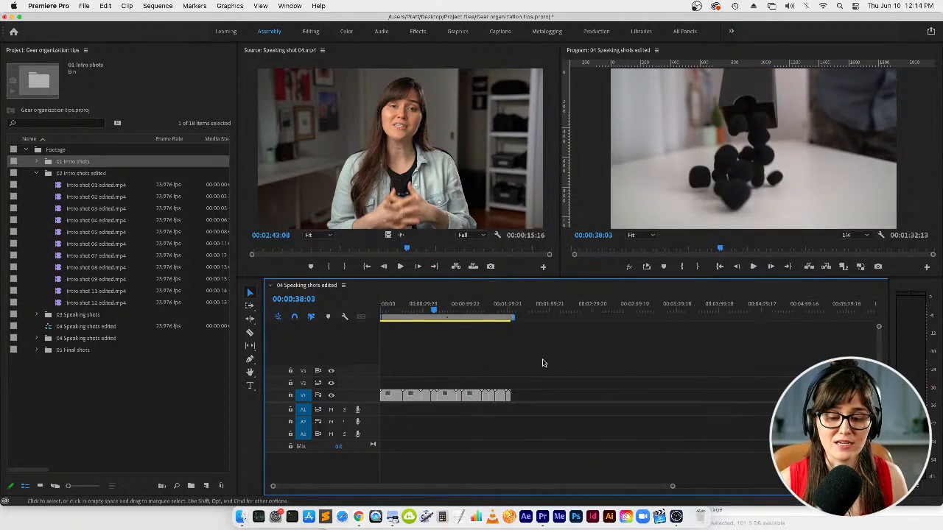
pyautogui.press('=')
pyautogui.press('=')
pyautogui.press('=')
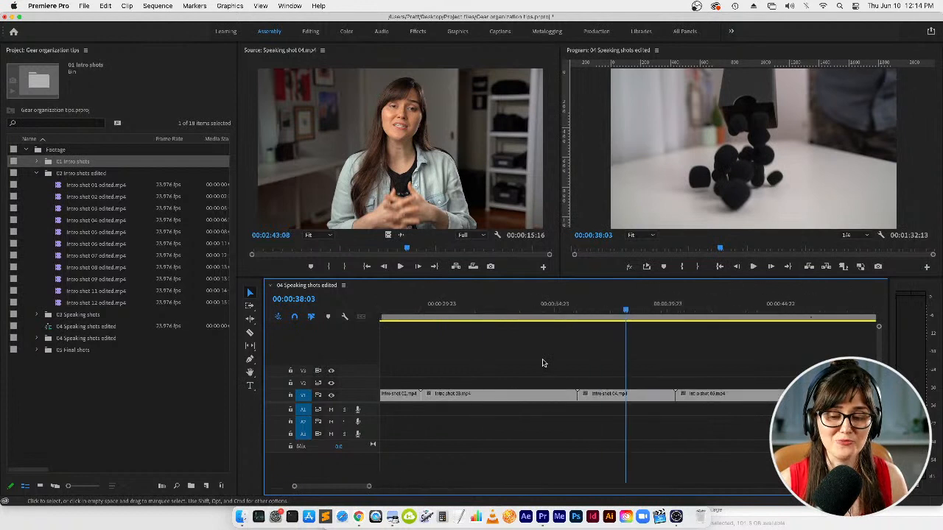
pyautogui.press('-')
pyautogui.press('-')
pyautogui.press('-')
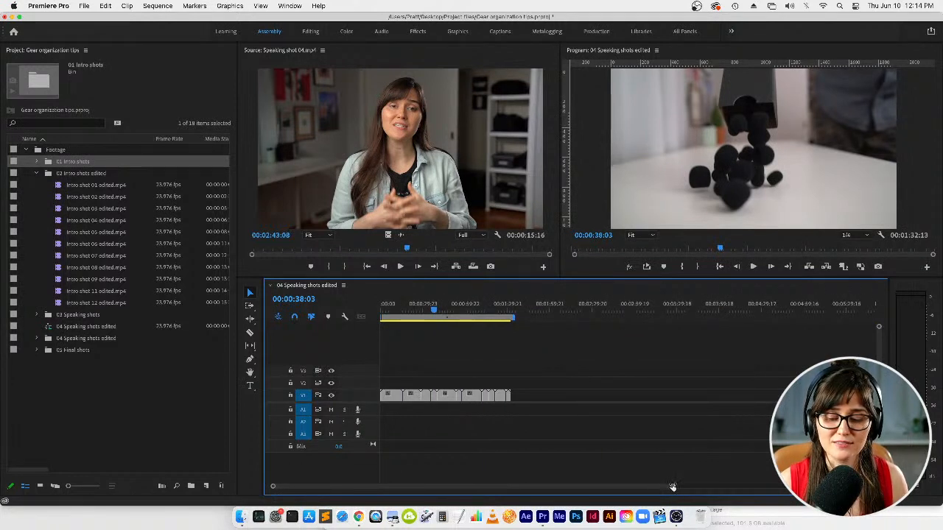
pyautogui.moveTo(673, 487); pyautogui.dragTo(645, 495)
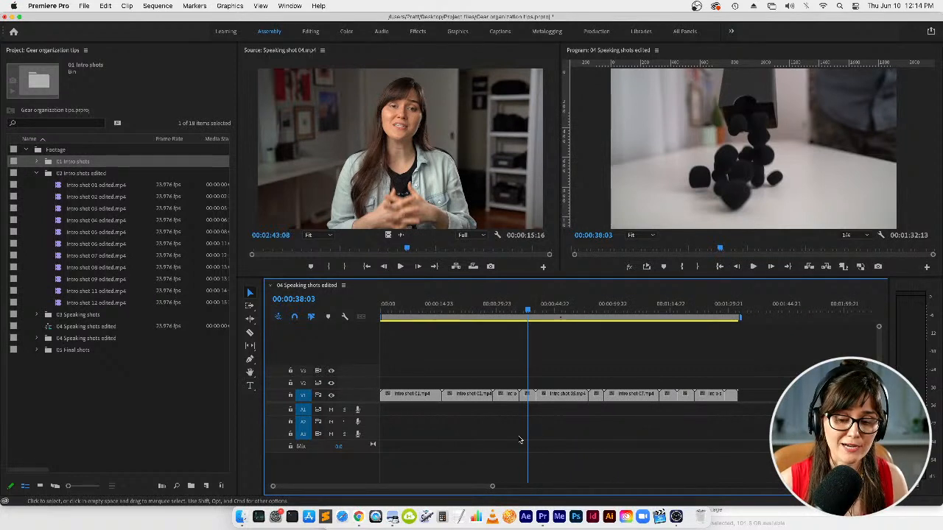
pyautogui.press('=')
pyautogui.press('=')
pyautogui.press('=')
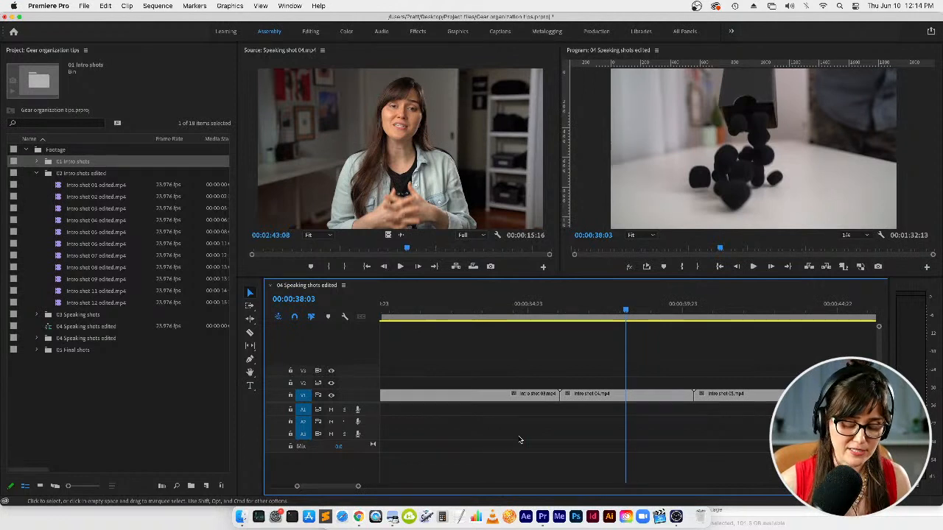
# - Delete all clips from the 04 Speaking shots edited timeline and close Speaking shot 04.mp4 in the Source monitor
pyautogui.press('-')
pyautogui.press('-')
pyautogui.press('-')
pyautogui.press('-')
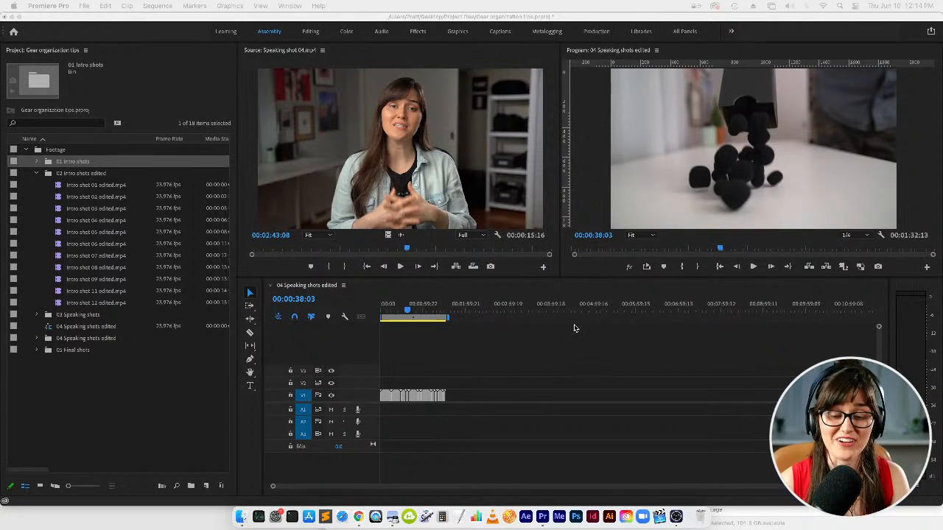
pyautogui.click(485, 388)
pyautogui.press('Delete')
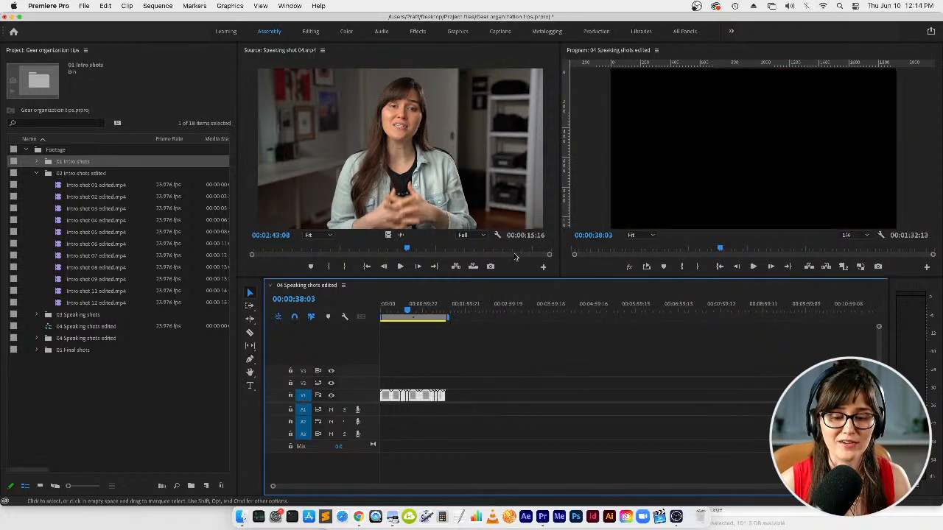
pyautogui.click(322, 50)
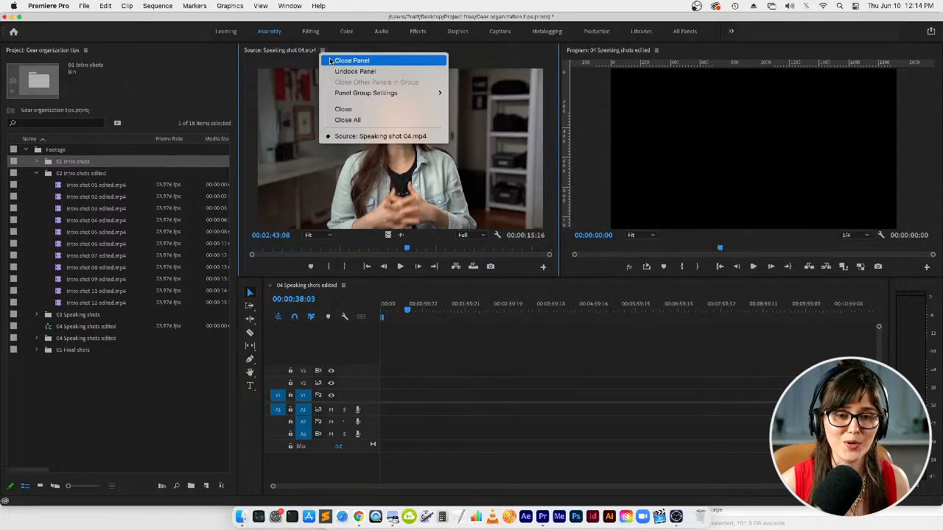
pyautogui.click(383, 109)
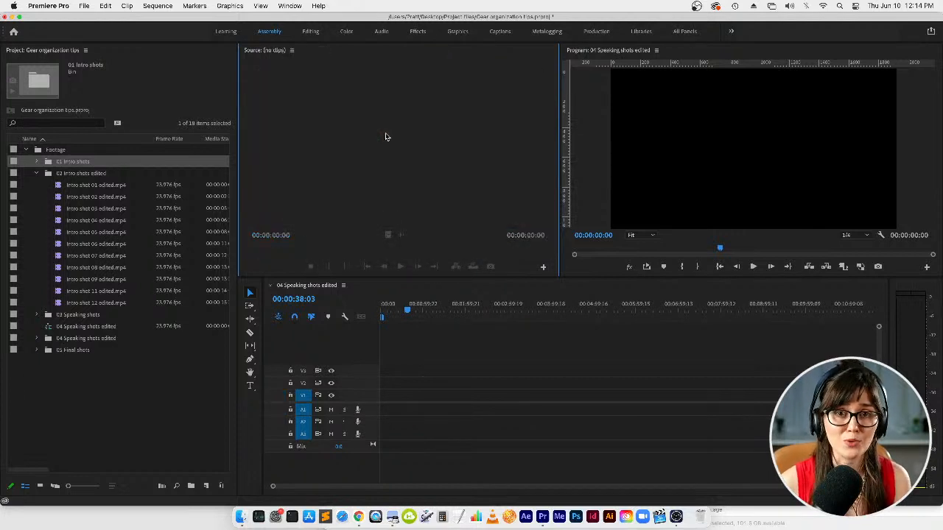
# - Collapse the 02 Intro shots edited bin, and open the 01 Intro shots bin in Icon View
pyautogui.click(35, 174)
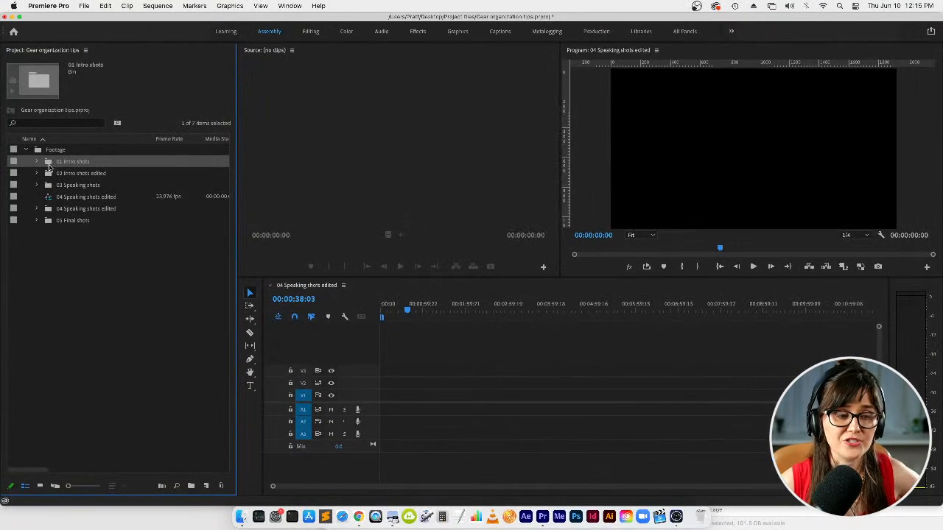
pyautogui.doubleClick(48, 162)
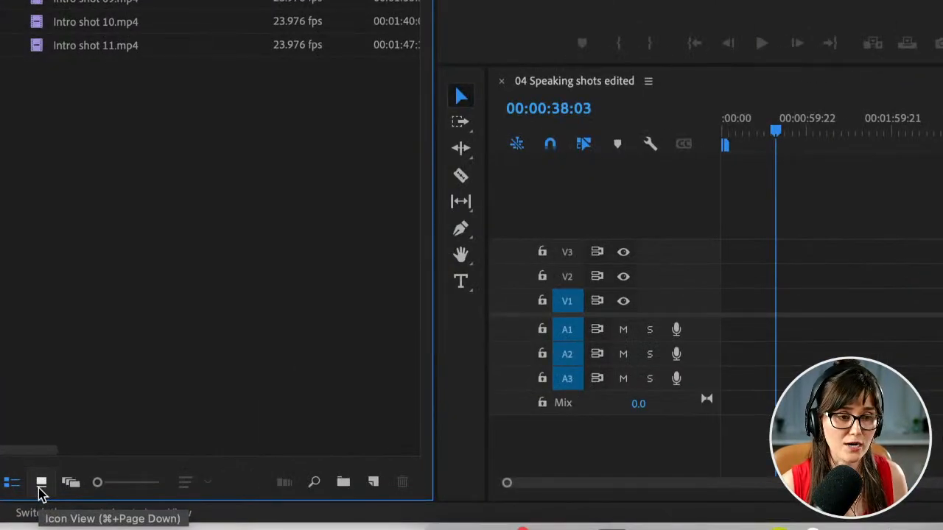
pyautogui.click(41, 492)
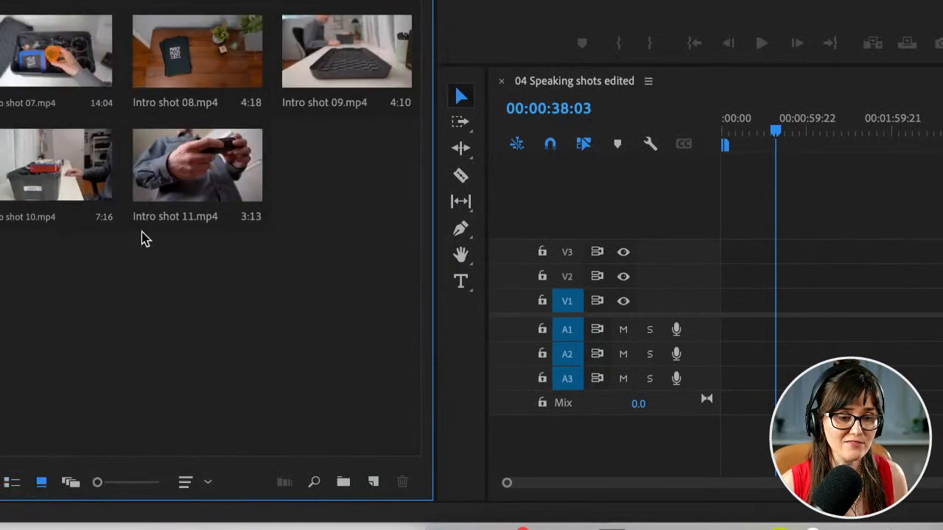
# - Try Freeform View in the 01 Intro shots bin, moving Intro shots 03, 04, 05 and 06 into a loose pile
pyautogui.click(67, 486)
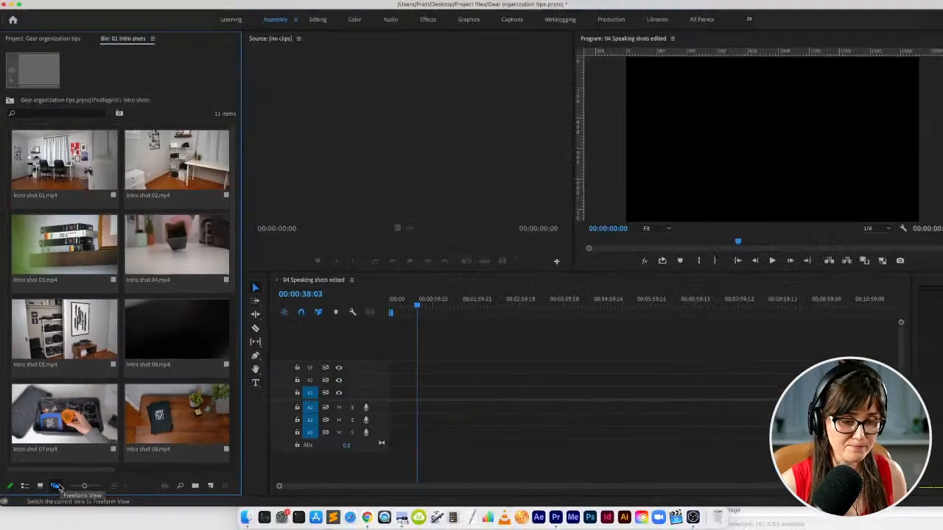
pyautogui.moveTo(86, 191); pyautogui.dragTo(78, 345)
pyautogui.moveTo(179, 346); pyautogui.dragTo(64, 435)
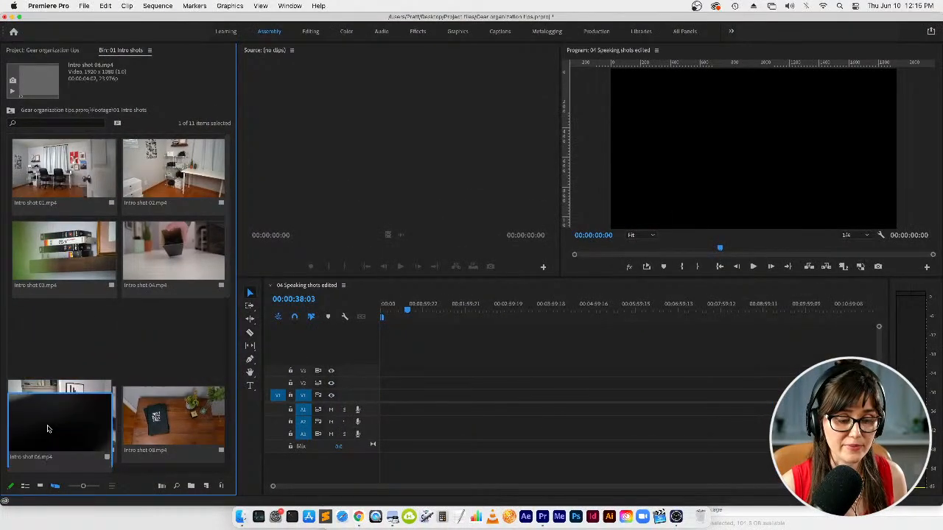
pyautogui.moveTo(90, 275); pyautogui.dragTo(85, 414)
pyautogui.moveTo(175, 263); pyautogui.dragTo(100, 414)
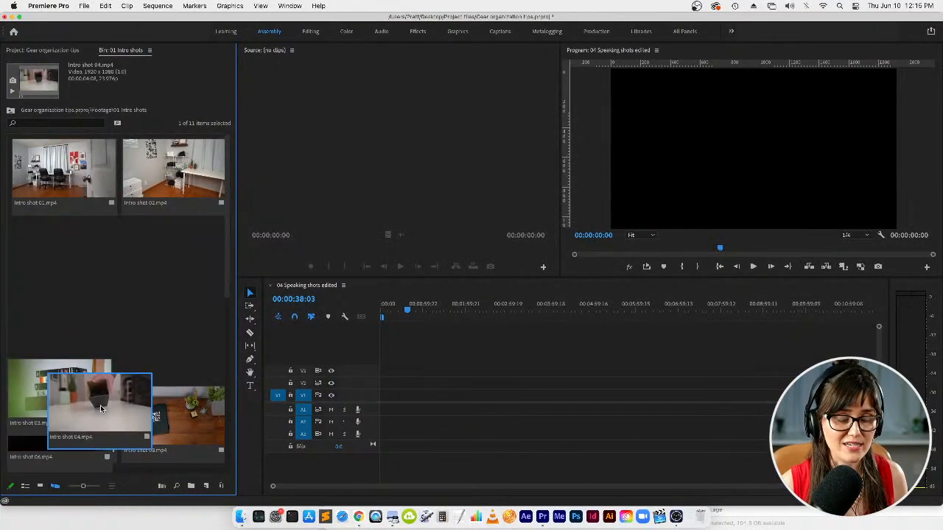
# - Display the bin in Icon View with larger thumbnails in two columns, sorted by Name
pyautogui.click(39, 488)
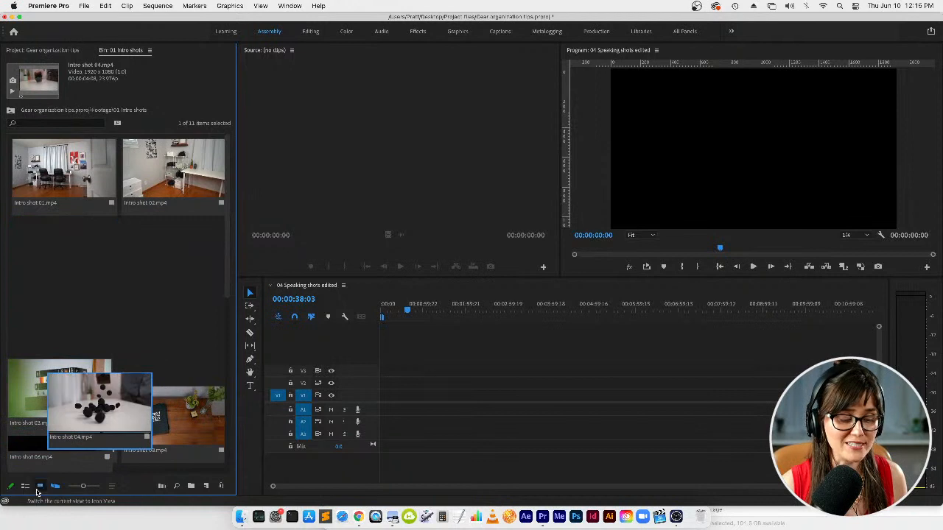
pyautogui.moveTo(68, 488)
pyautogui.mouseDown()
pyautogui.moveTo(92, 488)
pyautogui.moveTo(80, 488)
pyautogui.mouseUp()
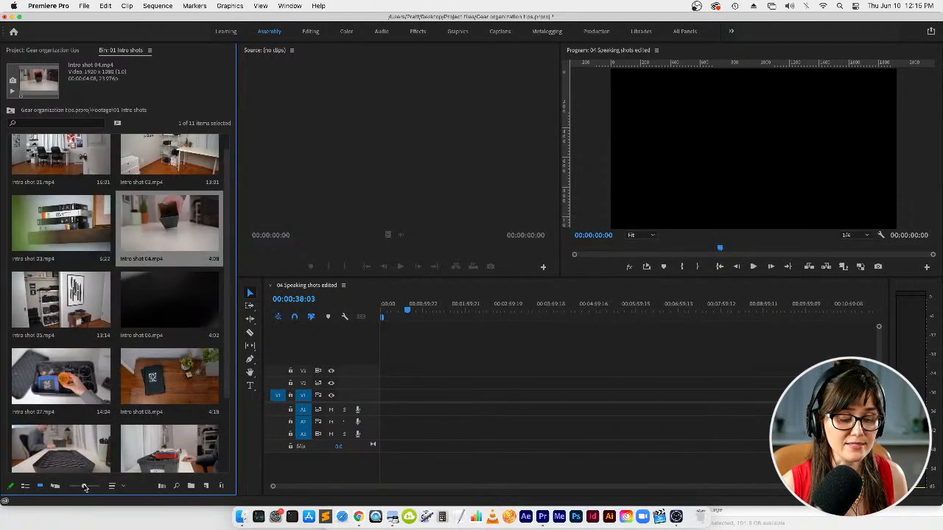
pyautogui.click(112, 486)
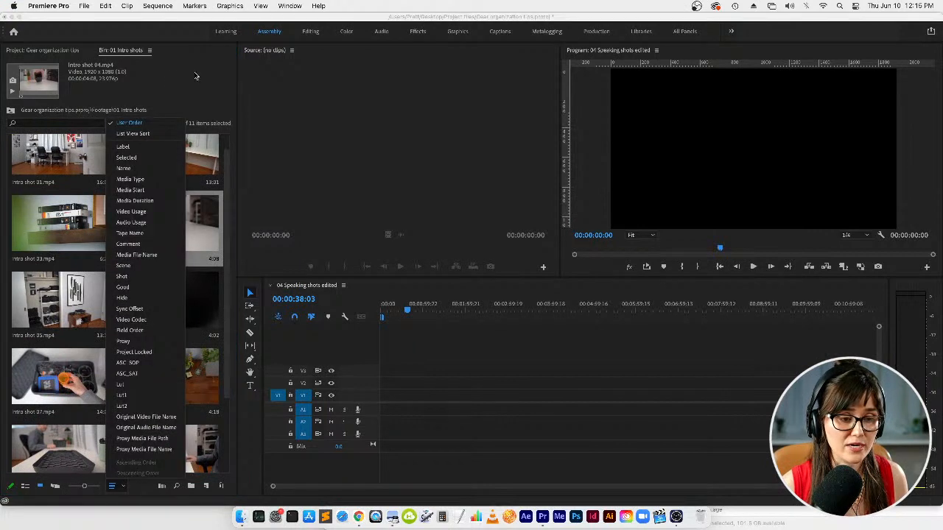
pyautogui.click(145, 168)
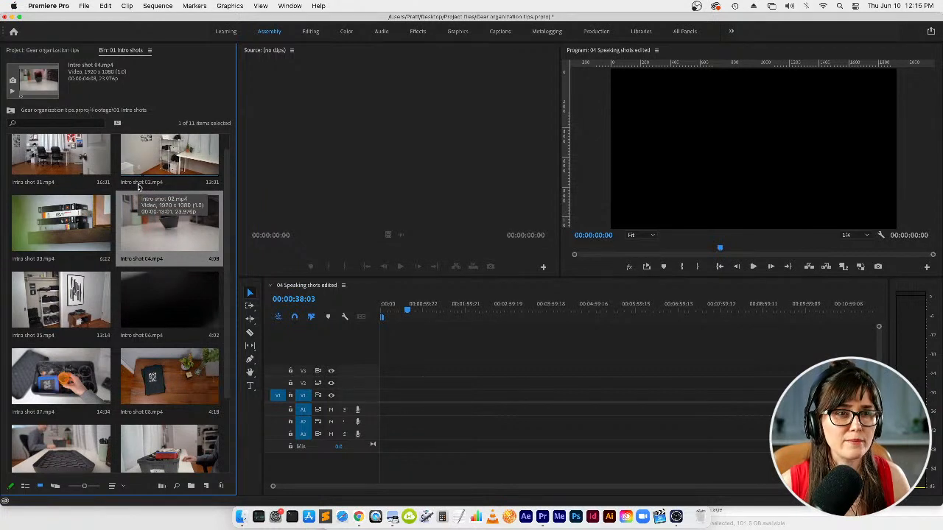
# - Mark In and Out points on the Intro shot 01.mp4 thumbnail in the bin to keep a 6:03 section
pyautogui.click(508, 430)
pyautogui.scroll(1, 60, 176)
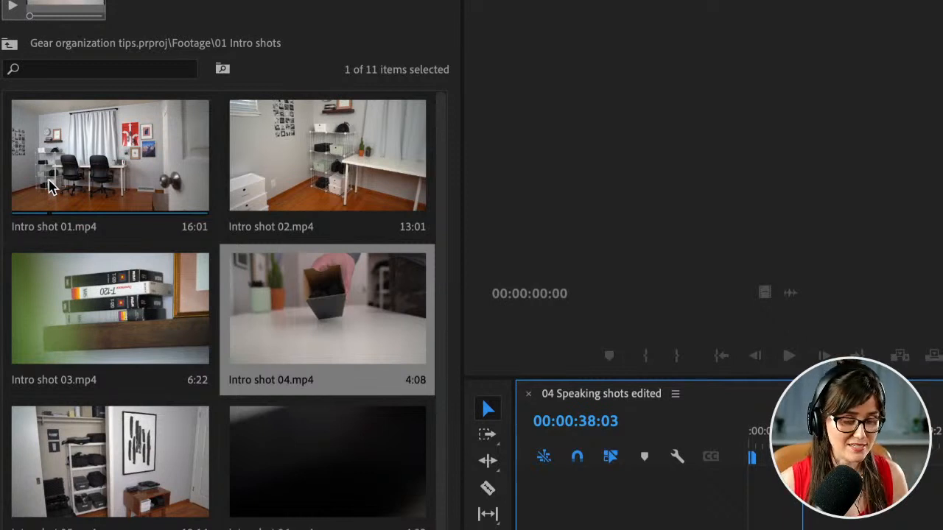
pyautogui.click(317, 66)
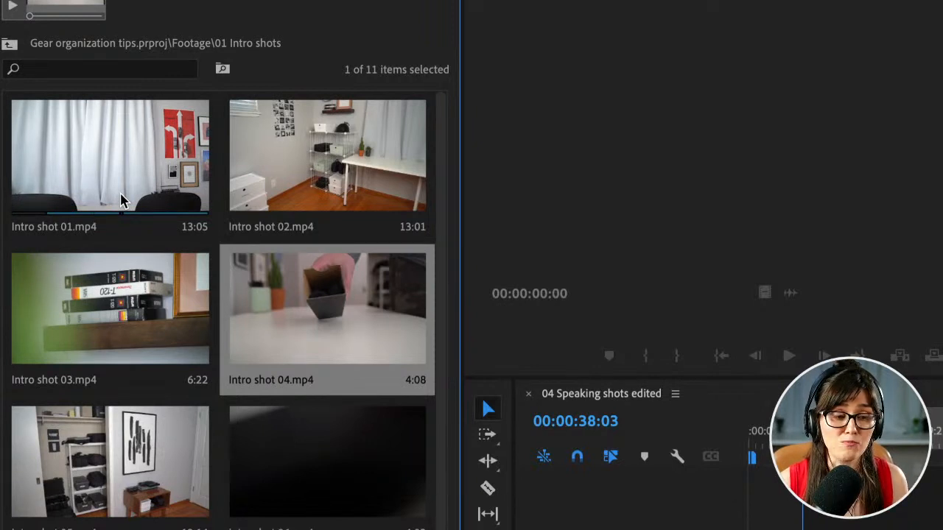
pyautogui.press('i')
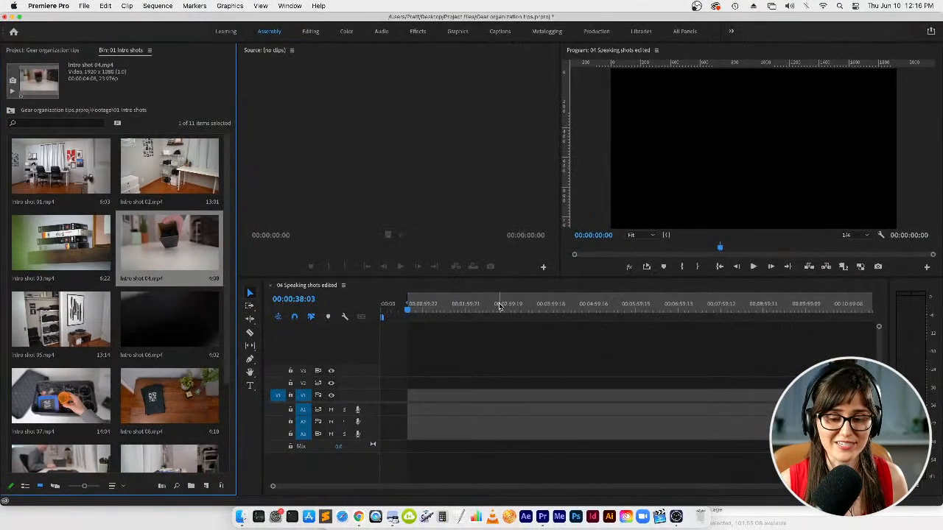
# - Mark an In to Out range on the sequence timeline from 00:00:55:09 to 00:03:31:18
pyautogui.click(498, 306)
pyautogui.click(420, 309)
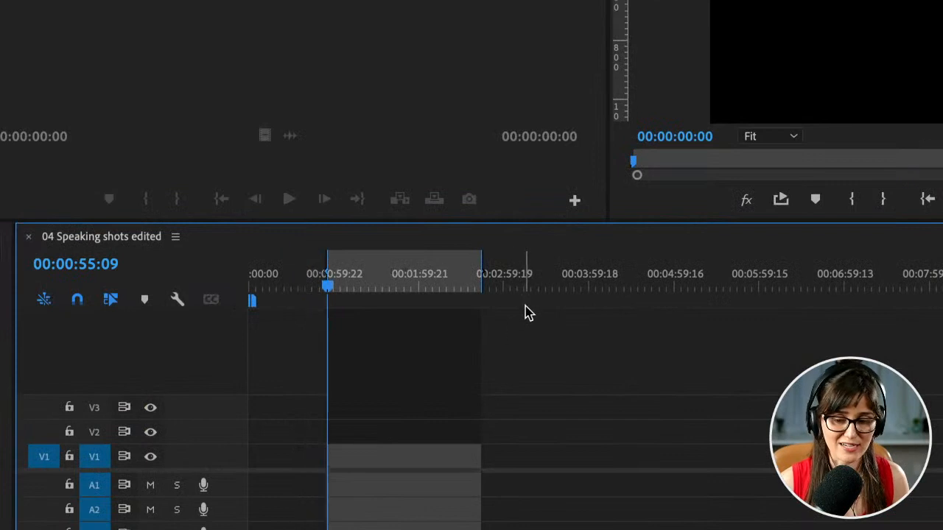
pyautogui.click(531, 309)
pyautogui.press('o')
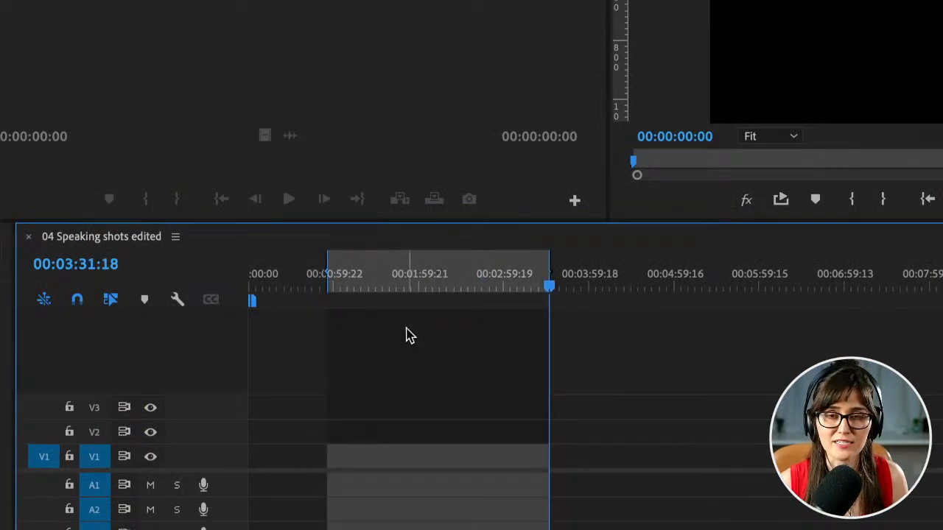
# - Clear the In and Out points from the sequence and return the playhead to 00:00:00:00
pyautogui.rightClick(452, 269)
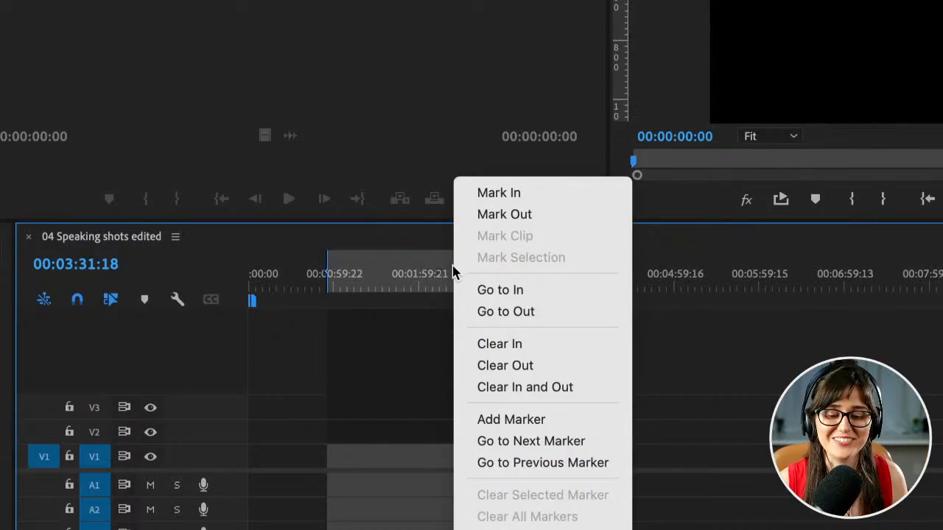
pyautogui.click(593, 391)
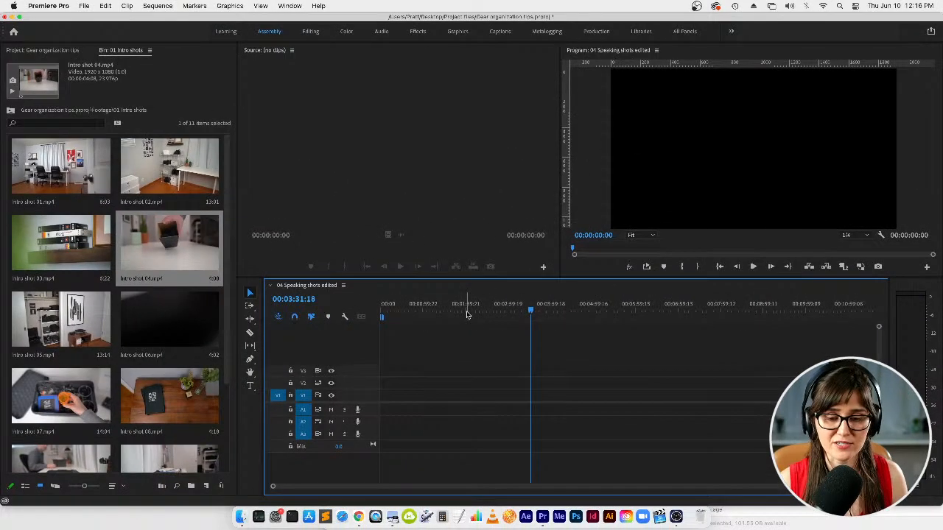
pyautogui.moveTo(444, 303); pyautogui.dragTo(262, 303)
# - Place Intro shot 01.mp4 from the bin at the start of track V1, keeping the playhead at 00:00:00:00
pyautogui.click(33, 154)
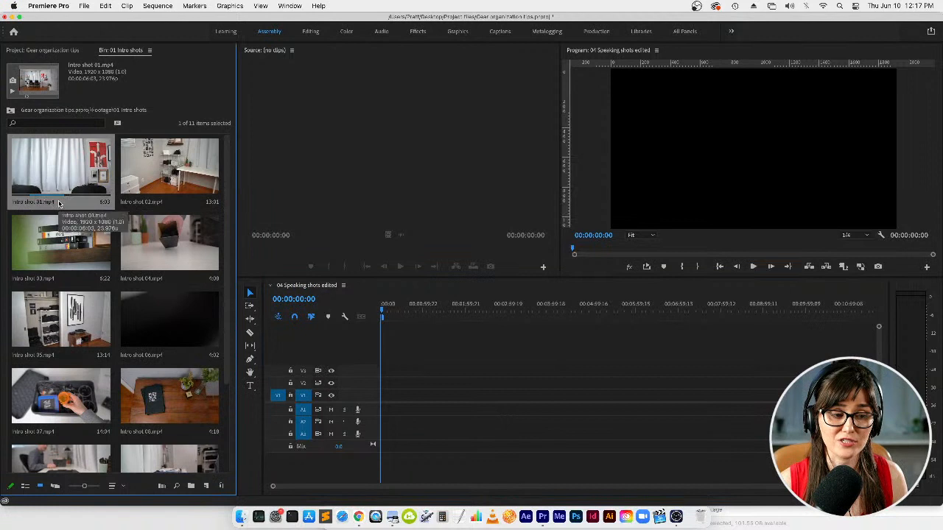
pyautogui.moveTo(38, 203); pyautogui.dragTo(375, 398)
pyautogui.press('=')
pyautogui.press('=')
pyautogui.press('=')
pyautogui.press('=')
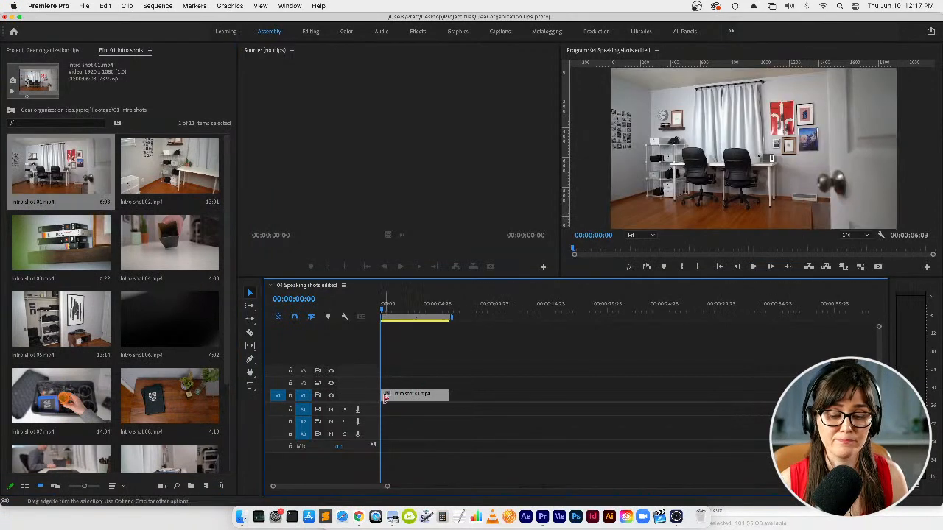
pyautogui.moveTo(384, 309); pyautogui.dragTo(360, 317)
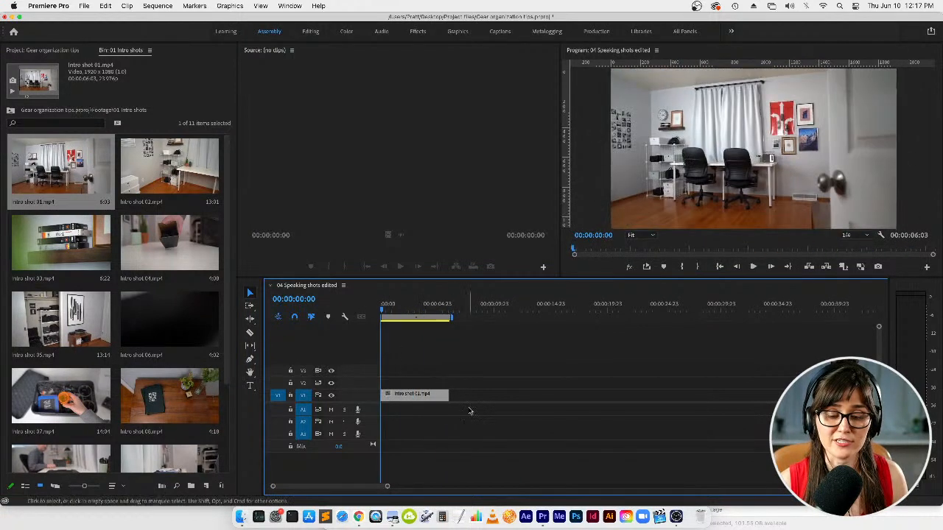
# - Try extending the end of Intro shot 01.mp4 on the timeline to 00:00:13:05, and undo the trim
pyautogui.moveTo(446, 395); pyautogui.dragTo(528, 394)
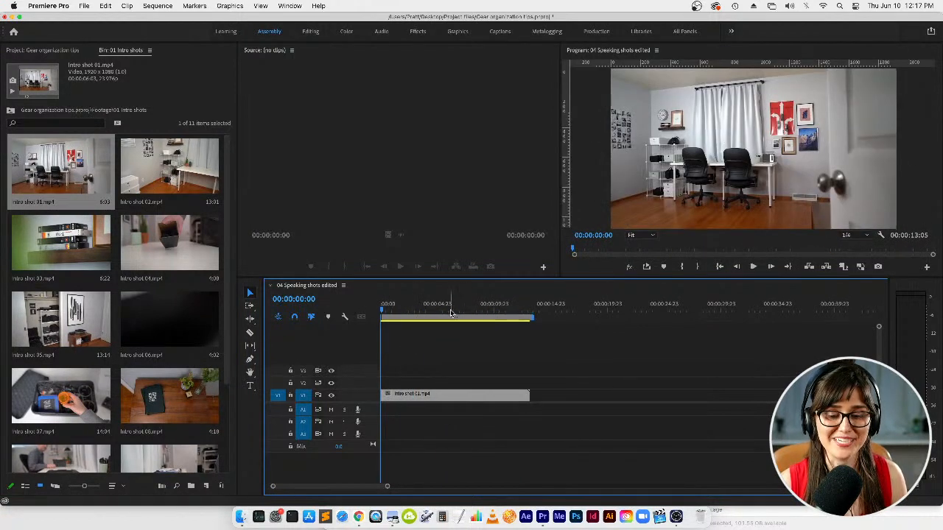
pyautogui.press('super+z')
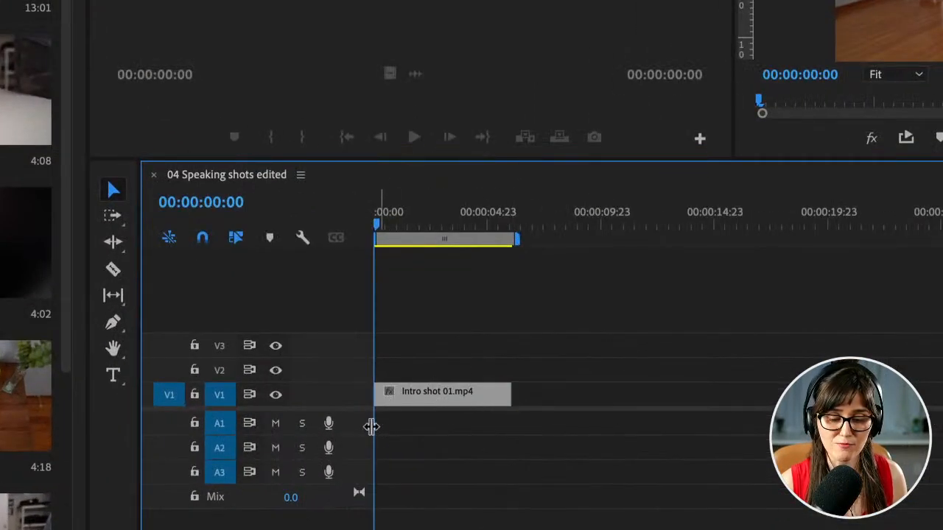
# - Increase the height of track V1 so that its clip displays a thumbnail on the timeline
pyautogui.moveTo(355, 382); pyautogui.dragTo(349, 339)
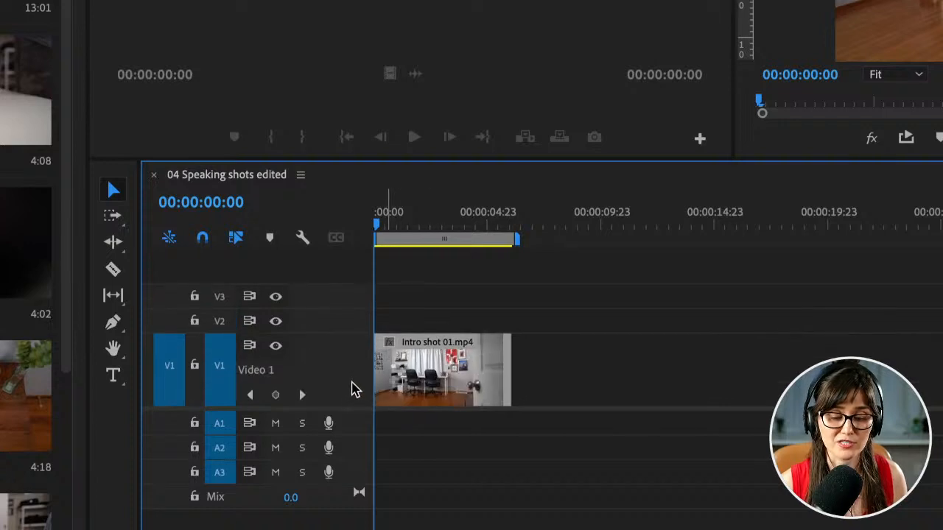
pyautogui.doubleClick(352, 387)
pyautogui.doubleClick(356, 395)
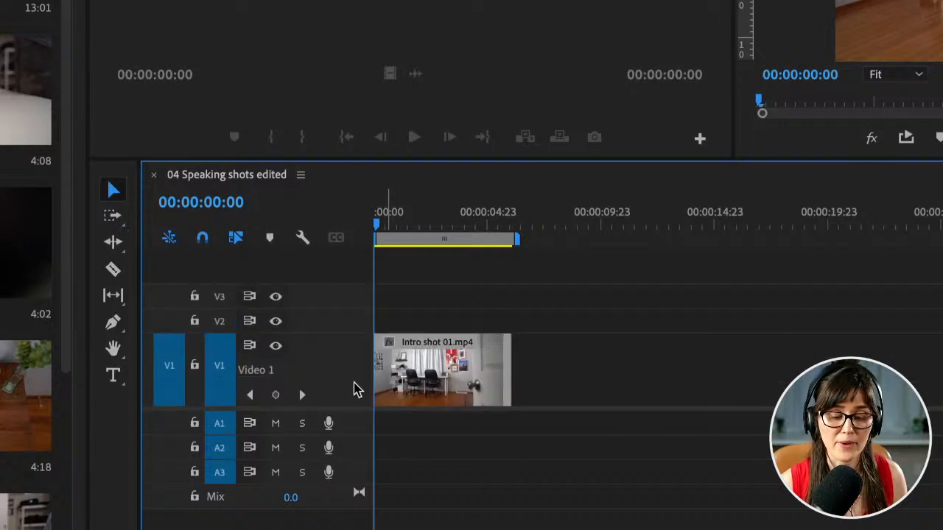
pyautogui.doubleClick(357, 393)
pyautogui.doubleClick(353, 396)
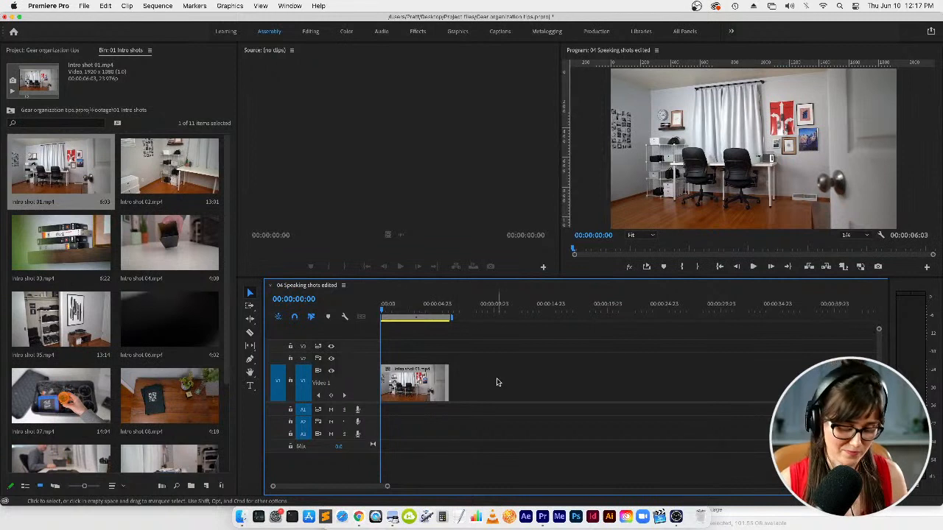
# - Move the playhead to the end of Intro shot 01.mp4 and mark a 5:10 section of Intro shot 02.mp4 in the bin
pyautogui.press('Down')
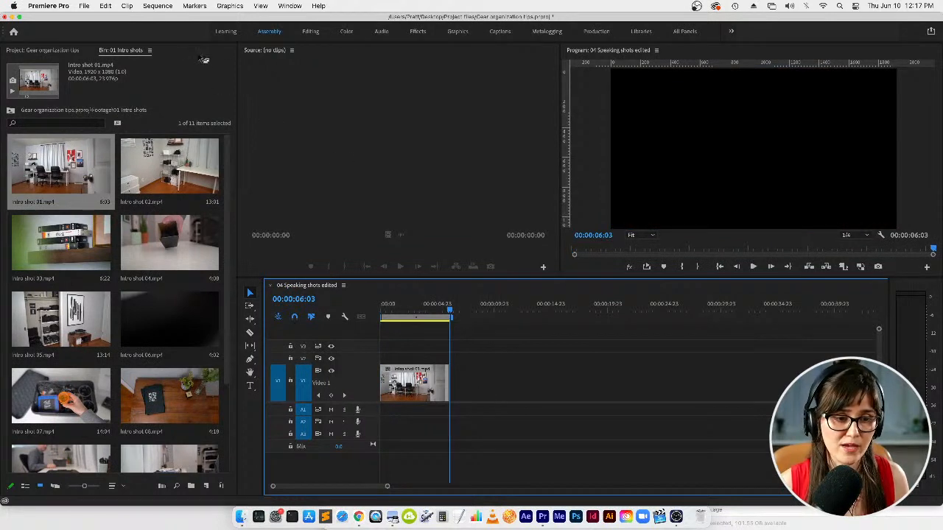
pyautogui.click(126, 91)
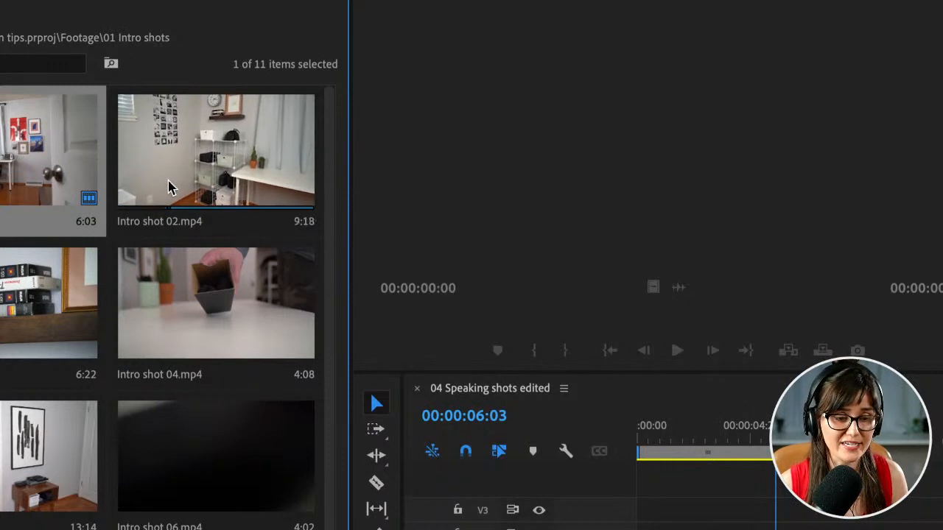
pyautogui.click(231, 174)
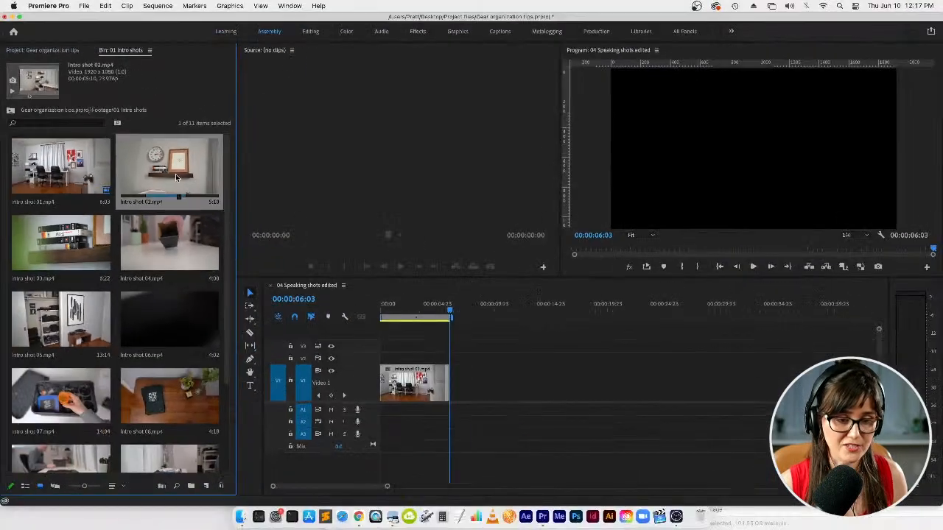
# - Try placing Intro shot 02.mp4 directly after Intro shot 01.mp4 on track V1, undo it, and reactivate the bin
pyautogui.moveTo(169, 166); pyautogui.dragTo(458, 388)
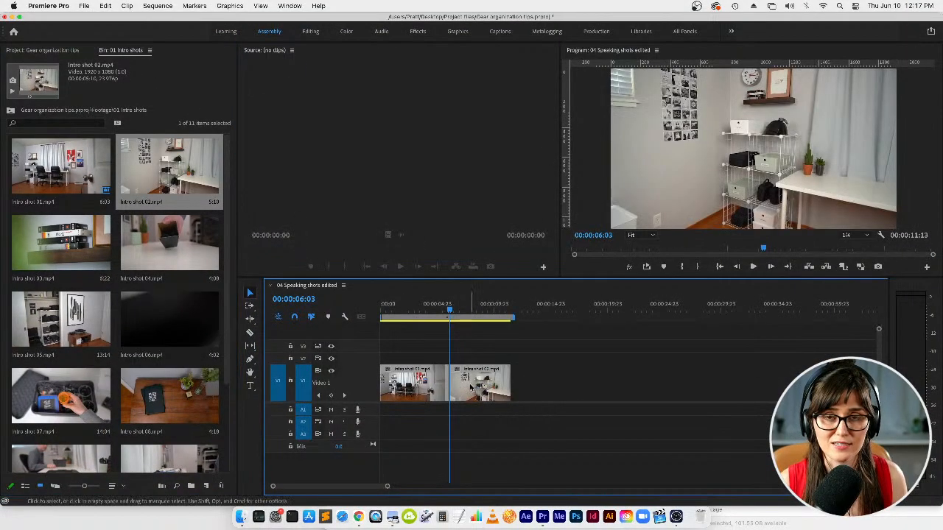
pyautogui.press('super+z')
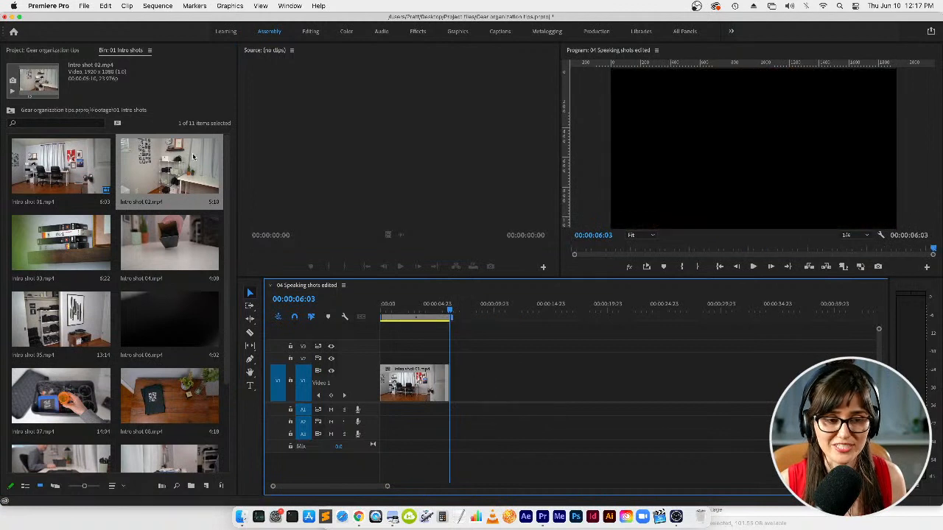
pyautogui.click(168, 101)
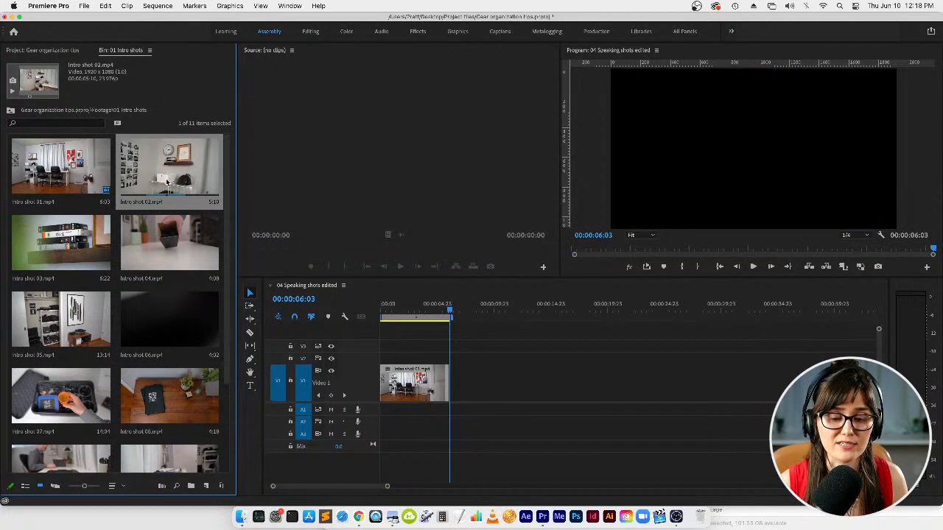
# - Try inserting three copies of Intro shot 02.mp4 after Intro shot 01.mp4 on track V1, and delete the copies
pyautogui.press(',')
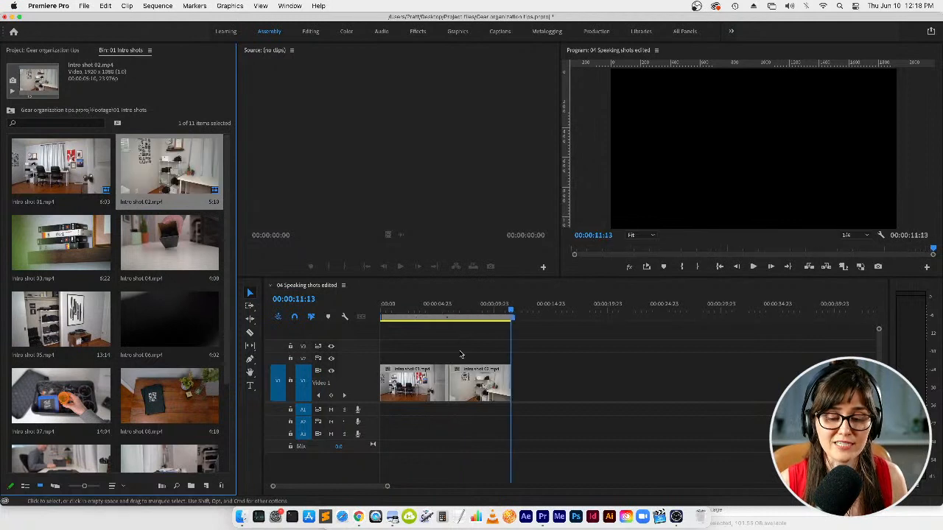
pyautogui.press(',')
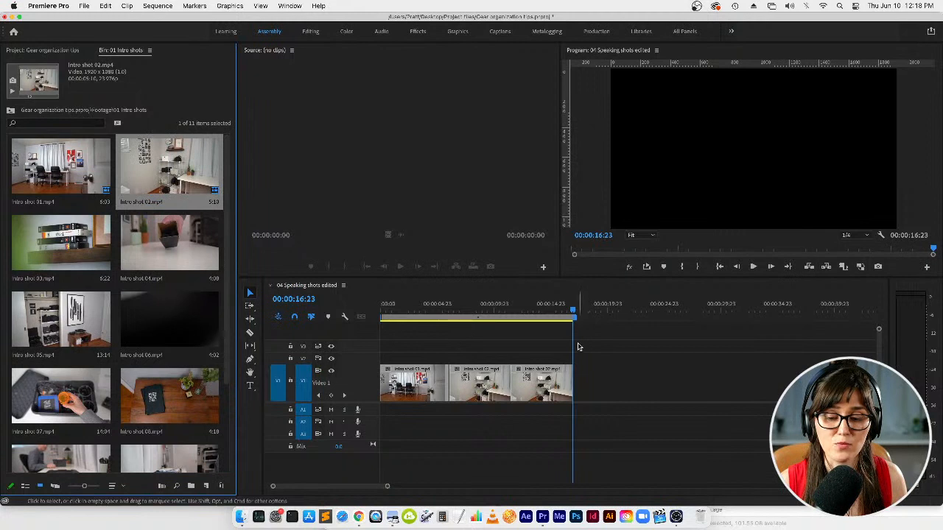
pyautogui.press(',')
pyautogui.moveTo(488, 358); pyautogui.dragTo(582, 381)
pyautogui.press('Delete')
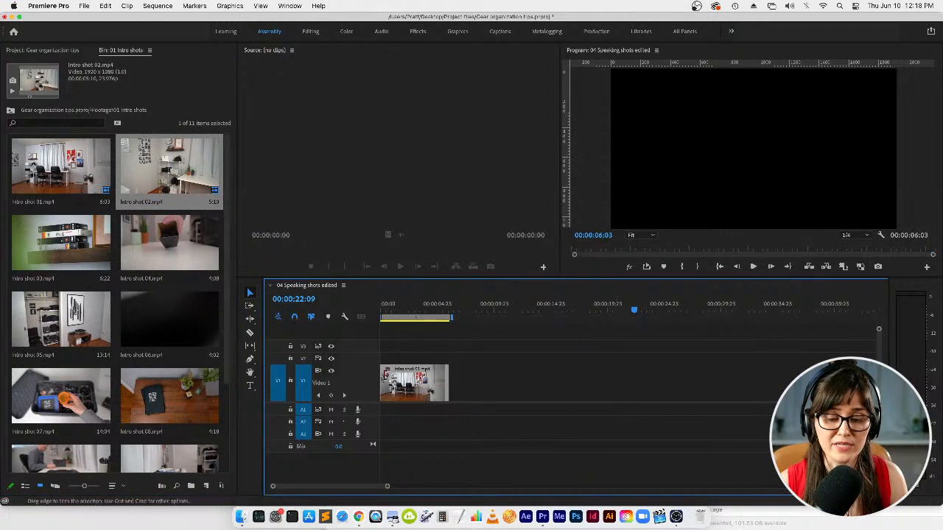
# - Try inserting Intro shot 02.mp4 at 00:00:02:23, in the middle of Intro shot 01.mp4, and undo the insert
pyautogui.press('=')
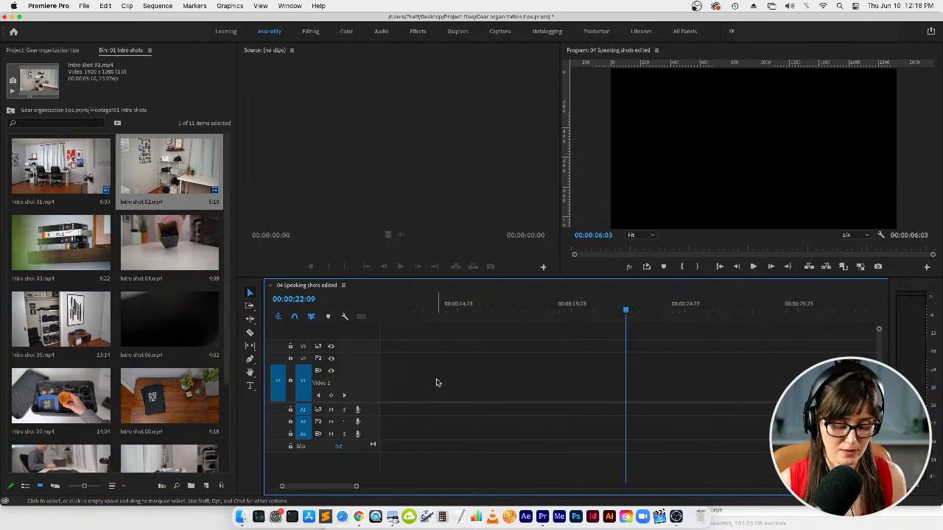
pyautogui.press('Home')
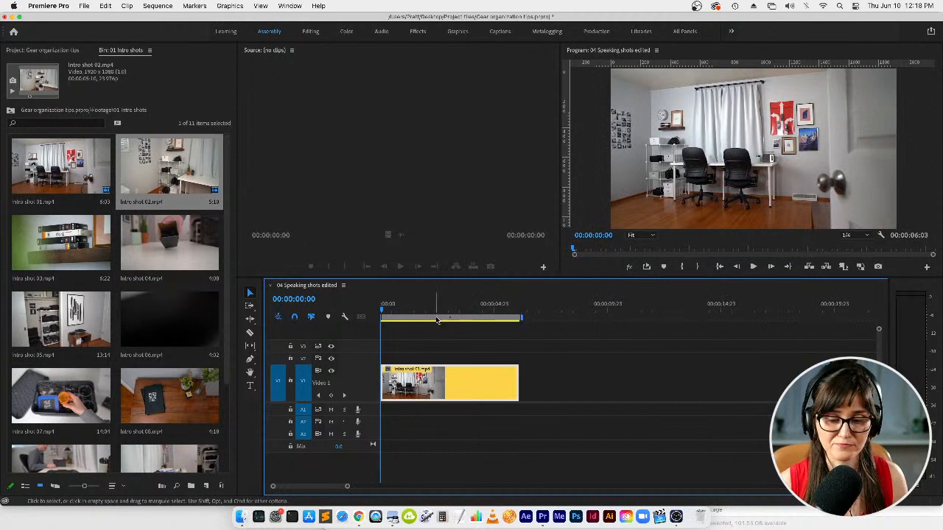
pyautogui.click(446, 311)
pyautogui.moveTo(447, 313); pyautogui.dragTo(449, 313)
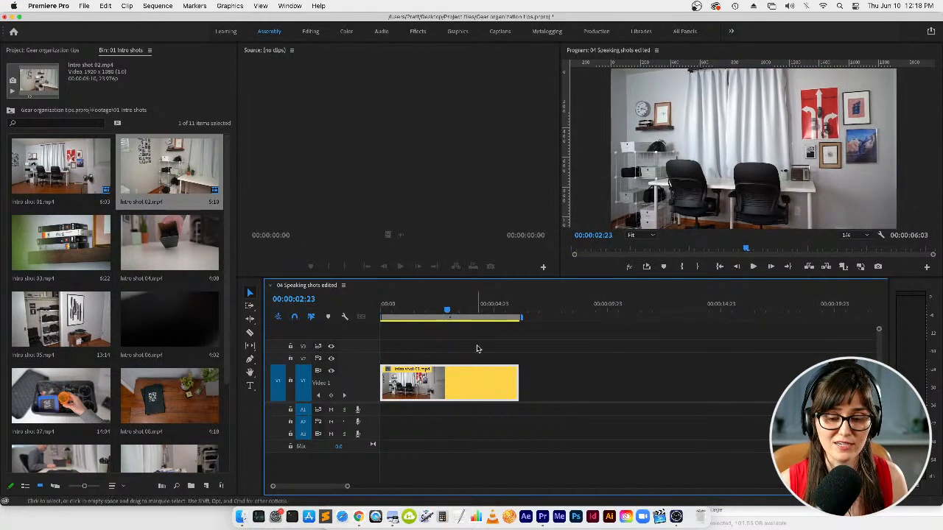
pyautogui.press(',')
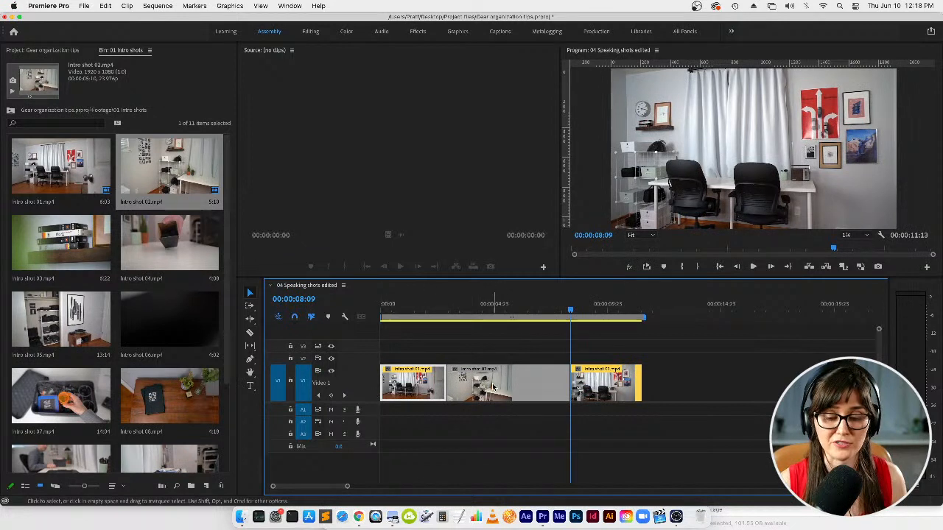
pyautogui.press('super+z')
pyautogui.press('super+shift+a')
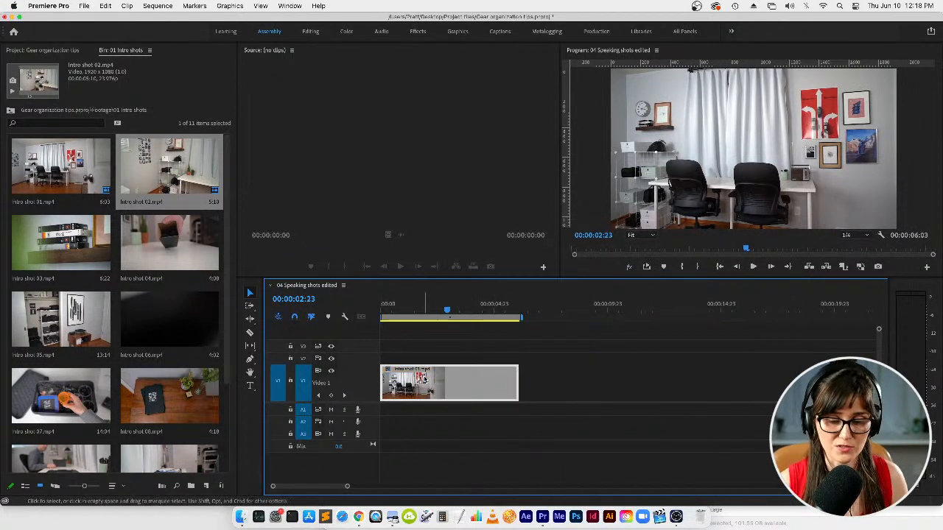
# - Overwrite Intro shot 02.mp4 onto track V1 directly after Intro shot 01.mp4, and mark a 2:20 section of Intro shot 03.mp4 in the bin
pyautogui.press('End')
pyautogui.press('.')
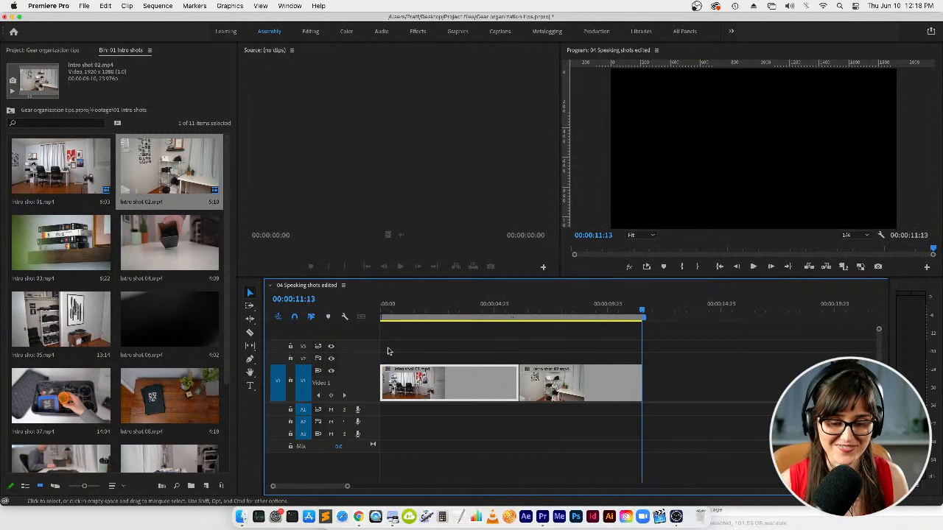
pyautogui.click(128, 90)
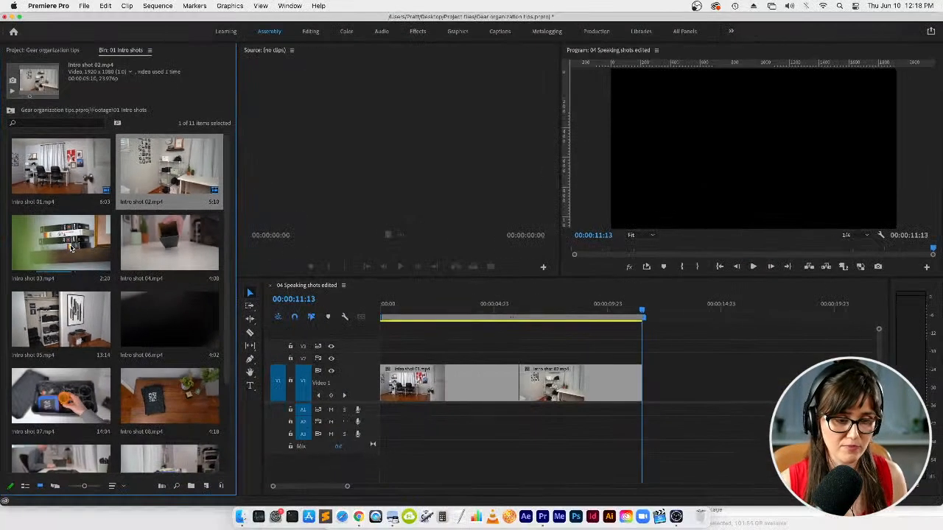
pyautogui.click(128, 246)
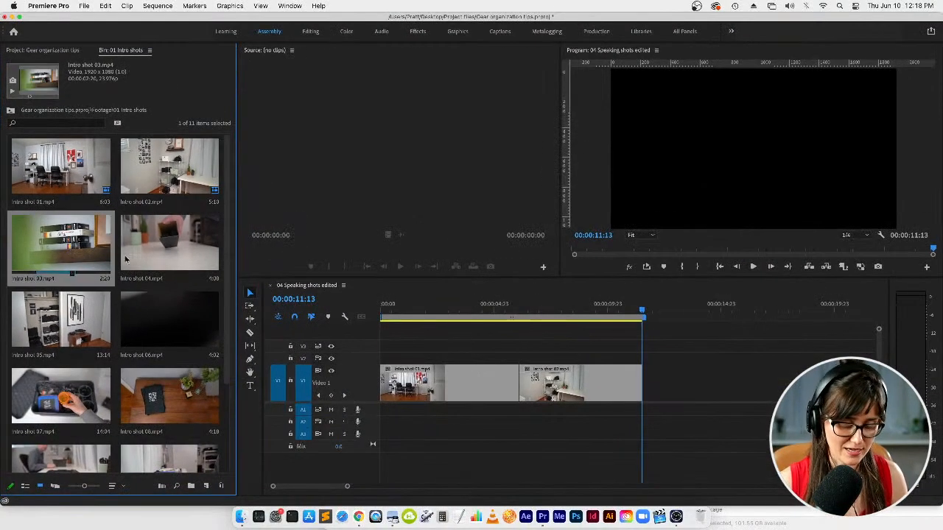
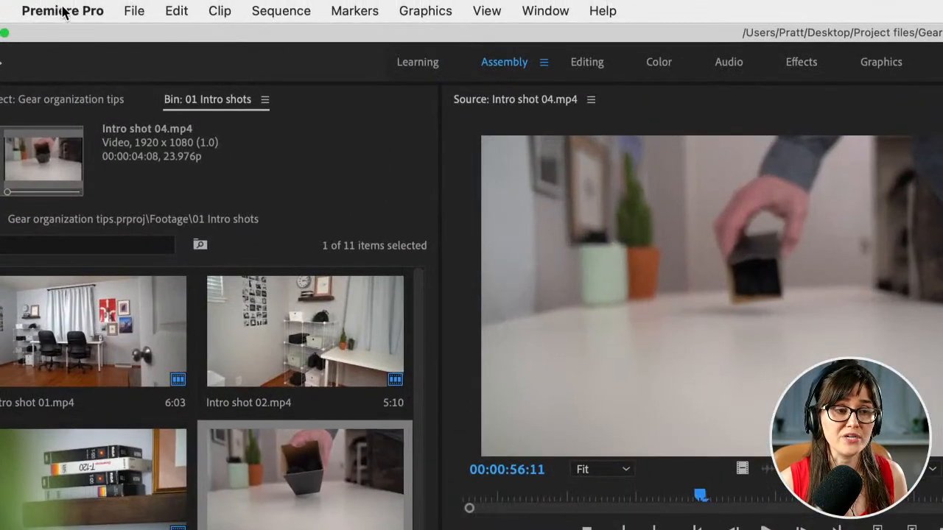
# - Open the keyboard shortcuts editor and examine the commands assigned to the G key
pyautogui.click(60, 10)
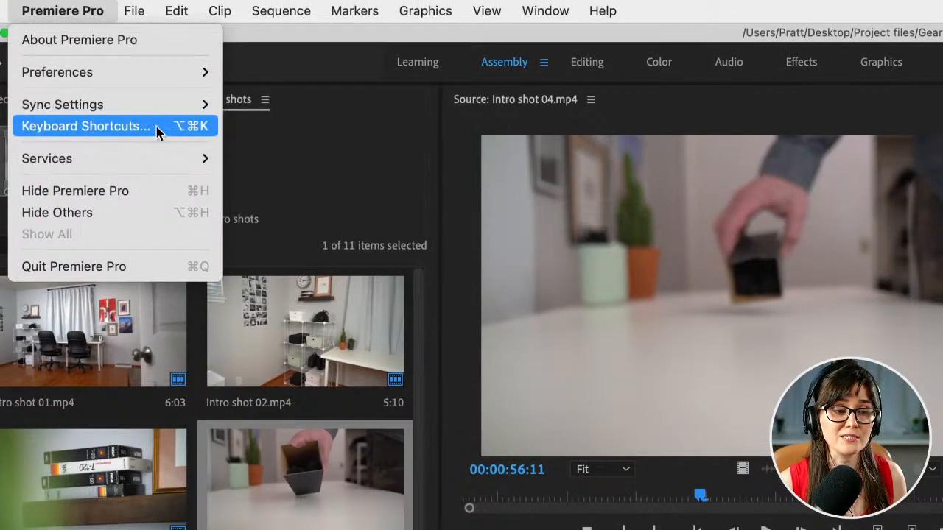
pyautogui.click(157, 133)
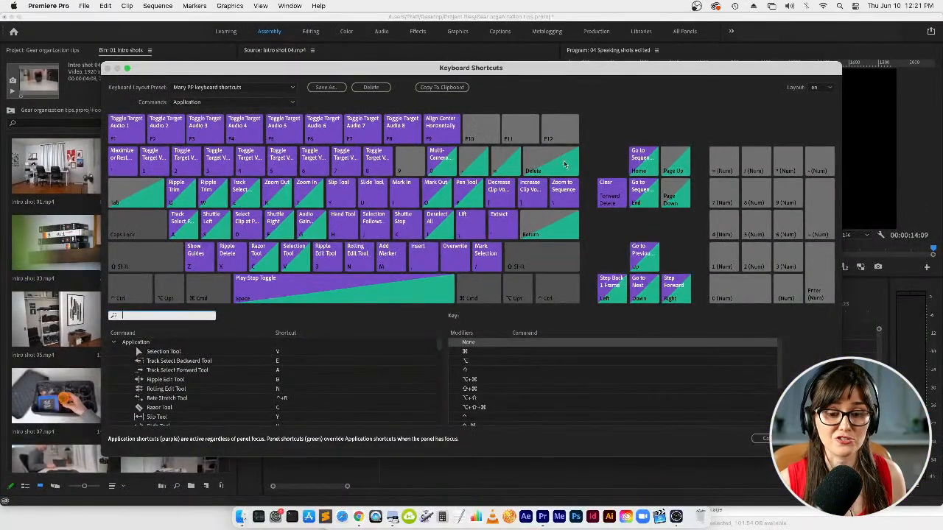
pyautogui.click(313, 229)
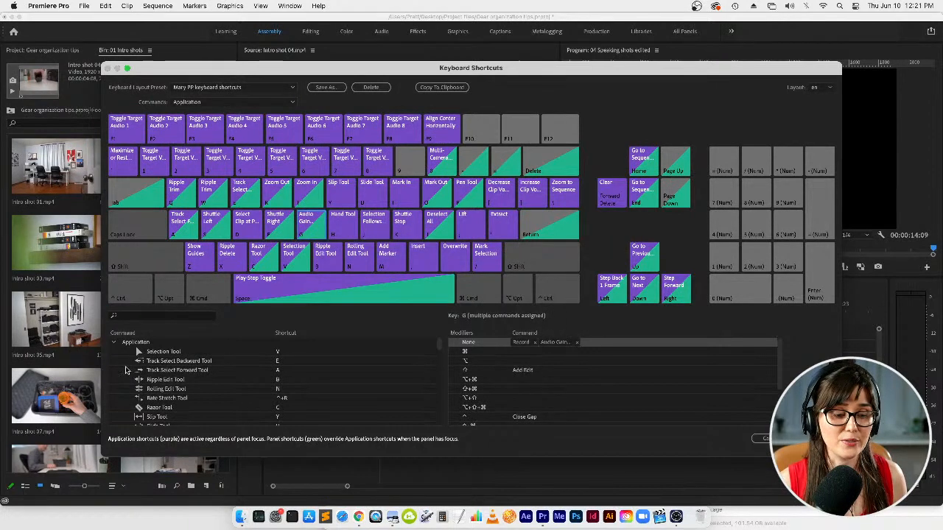
# - Search the shortcut commands for "shuttle", select the Shuttle Right shortcut, and close the shortcuts editor
pyautogui.click(124, 318)
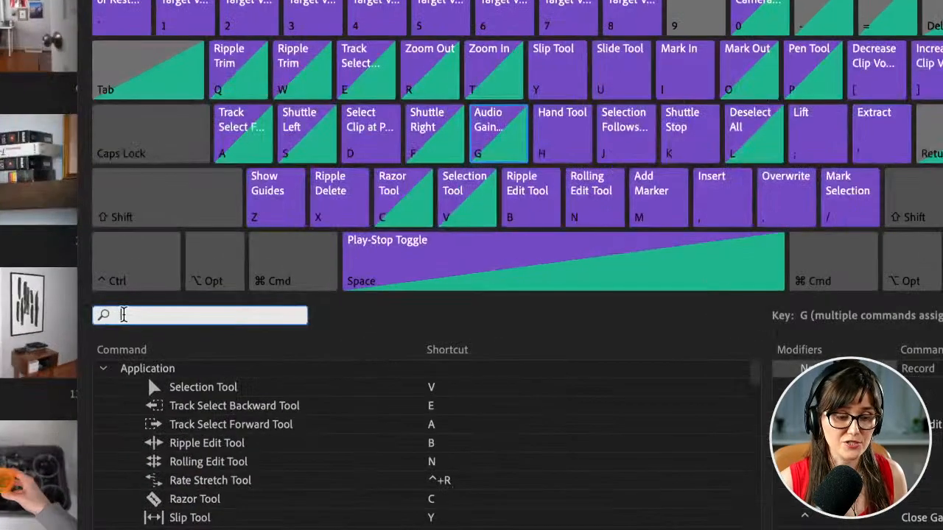
pyautogui.write('shuttle')
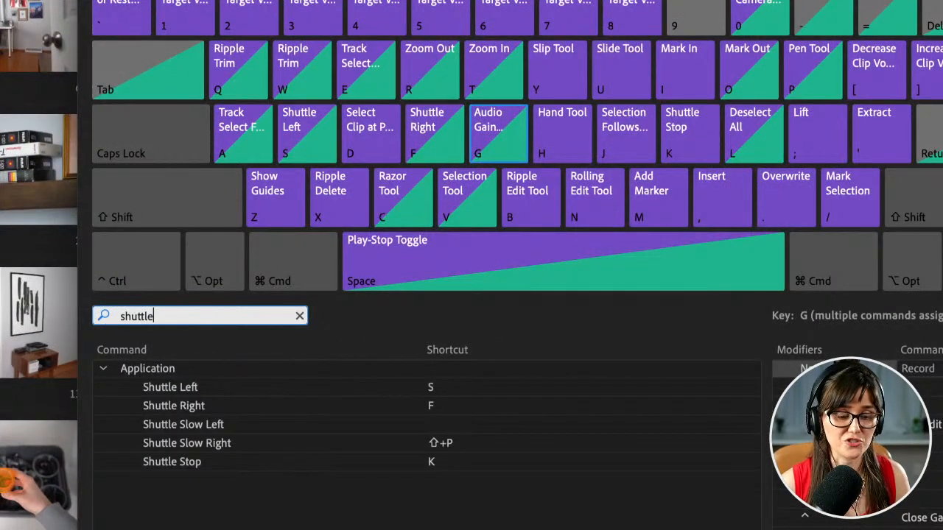
pyautogui.click(213, 408)
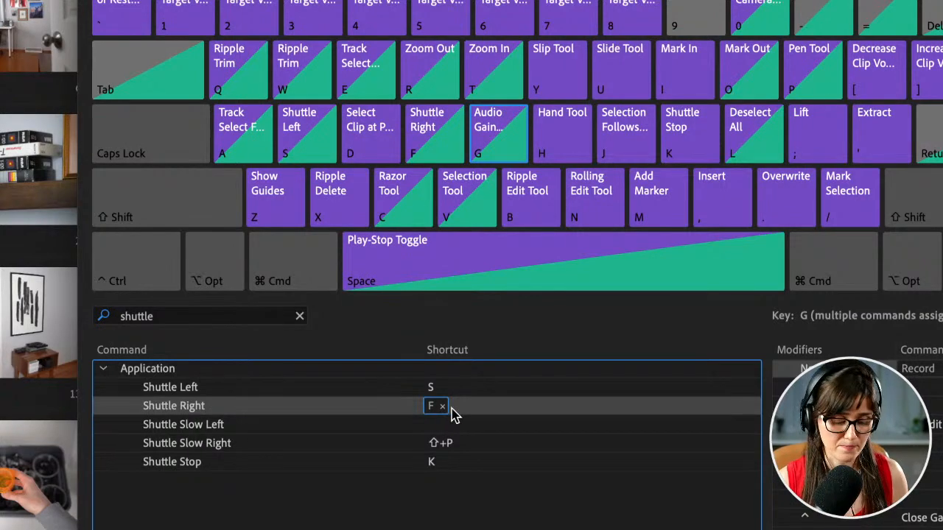
pyautogui.press('alt+super+8')
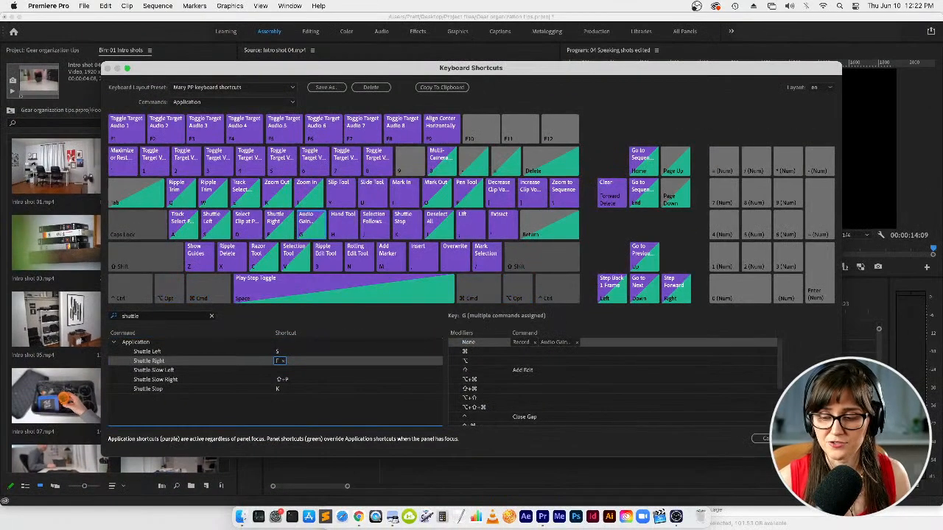
pyautogui.click(813, 438)
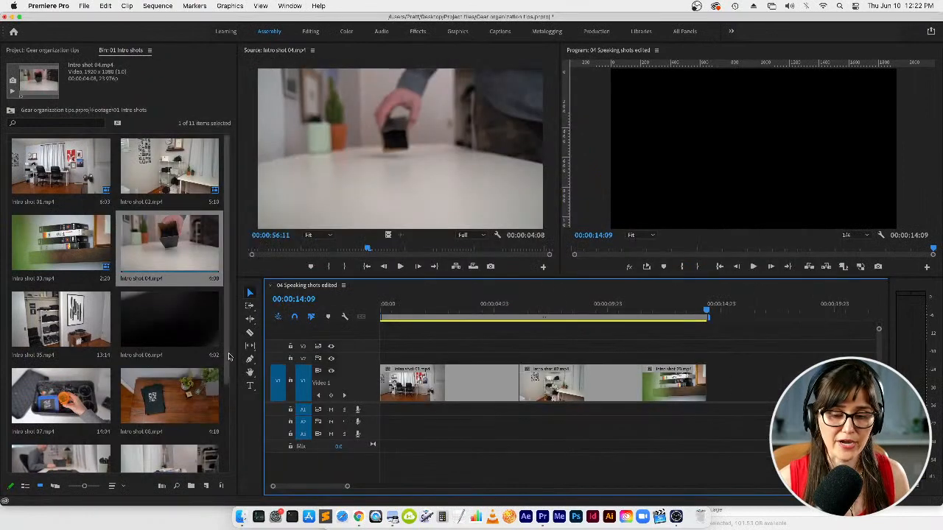
# - Play Intro shot 04.mp4 in the Source monitor, and play the sequence on the timeline from near its start
pyautogui.click(349, 204)
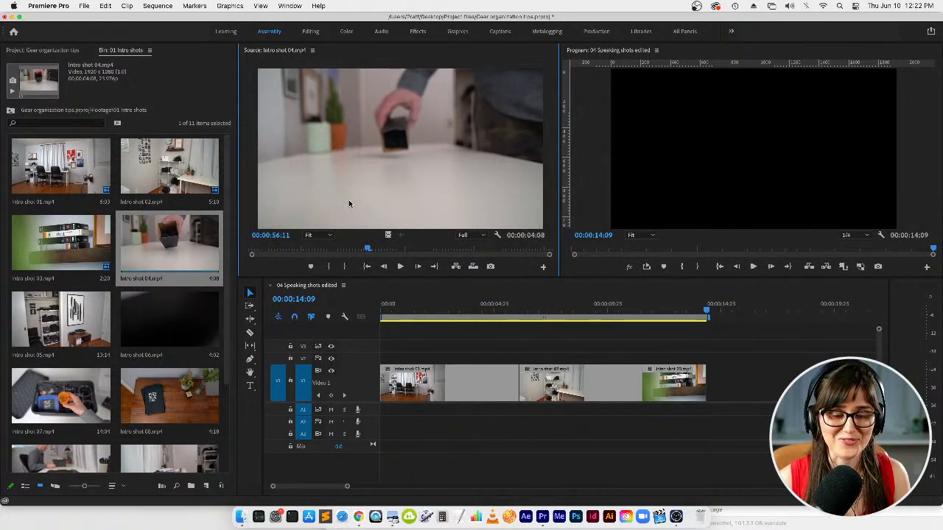
pyautogui.moveTo(298, 249); pyautogui.dragTo(288, 251)
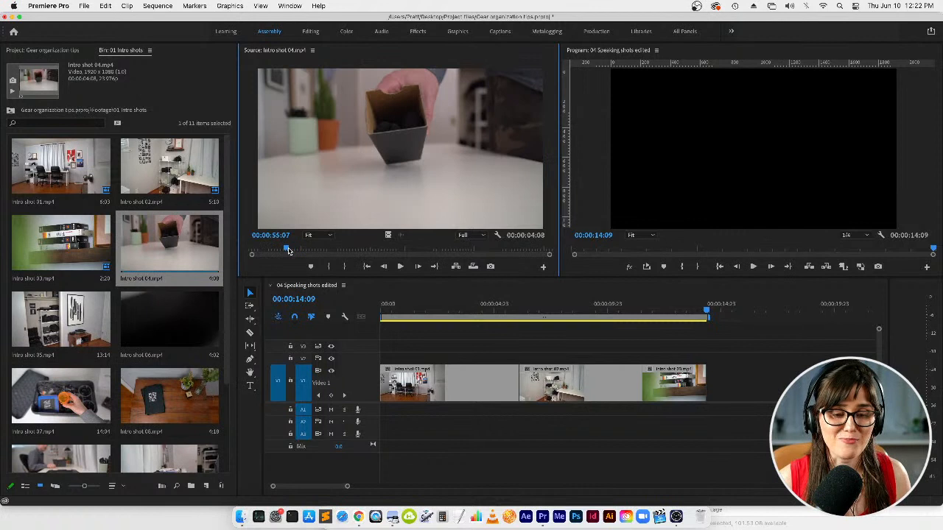
pyautogui.press('space')
pyautogui.press('space')
pyautogui.click(269, 250)
pyautogui.press('space')
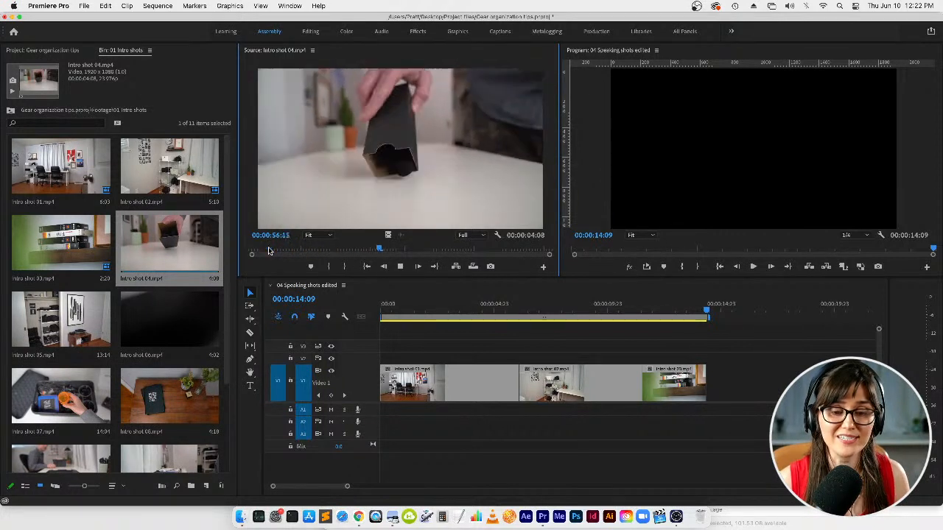
pyautogui.press('space')
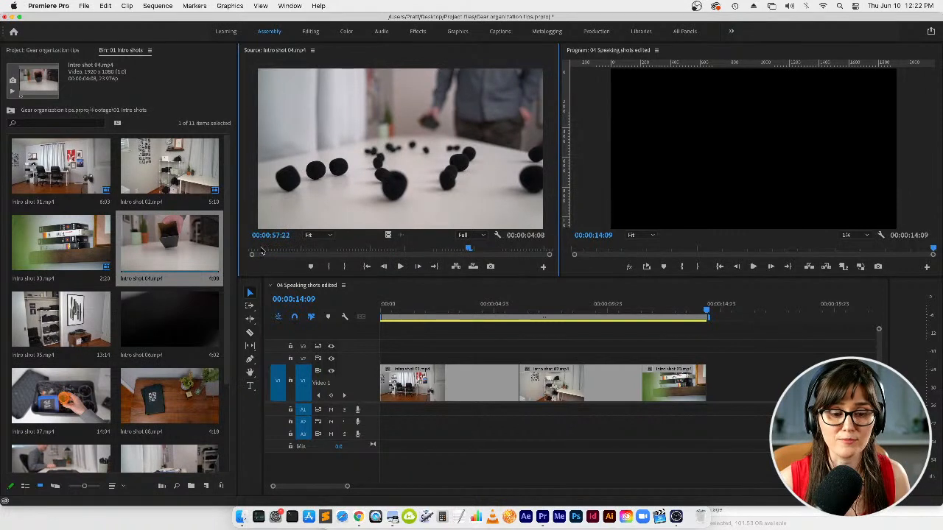
pyautogui.click(391, 307)
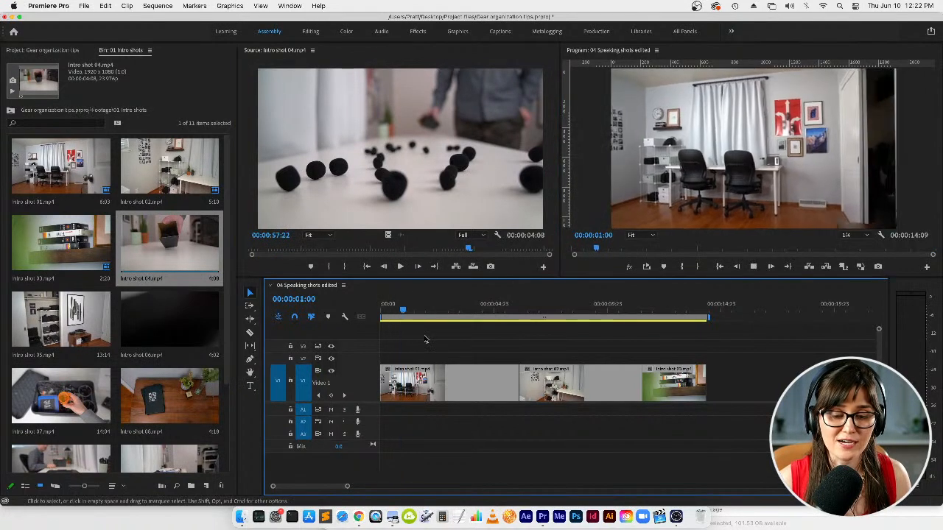
pyautogui.press('space')
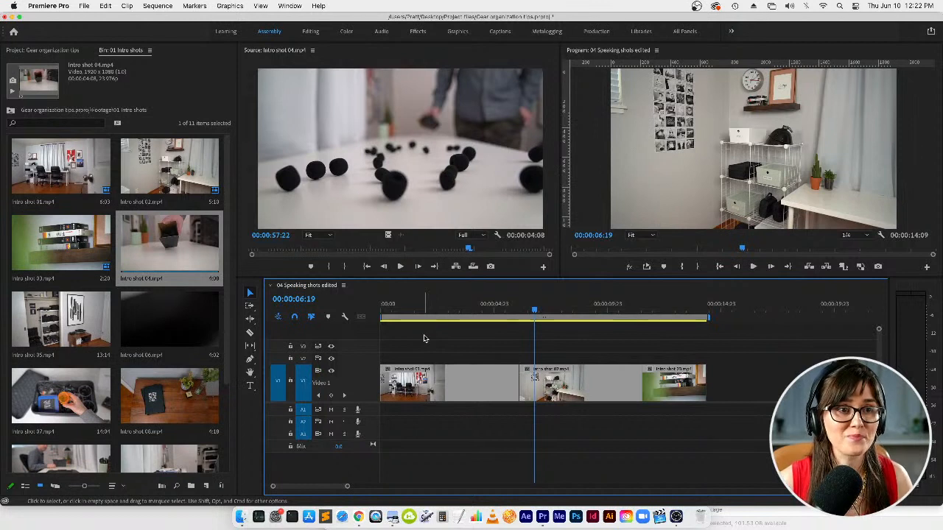
# - Mark Intro shot 04.mp4 in the Source monitor with an In point at 00:00:56:01 and an Out point at 00:00:56:23
pyautogui.click(381, 143)
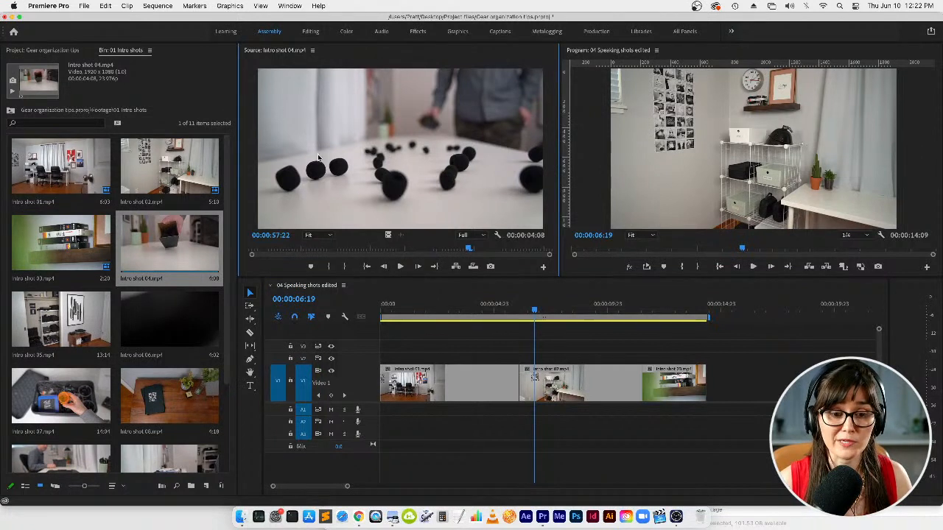
pyautogui.click(339, 250)
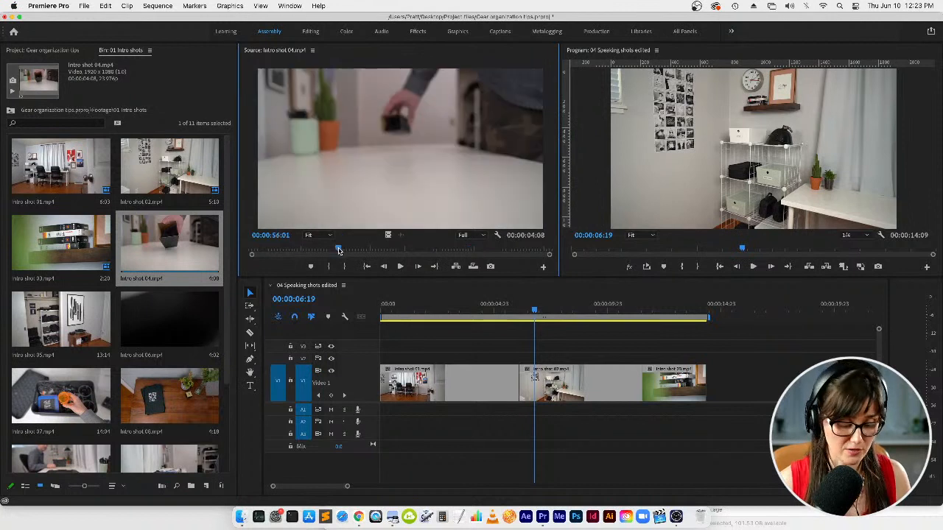
pyautogui.press('i')
pyautogui.click(401, 251)
pyautogui.press('o')
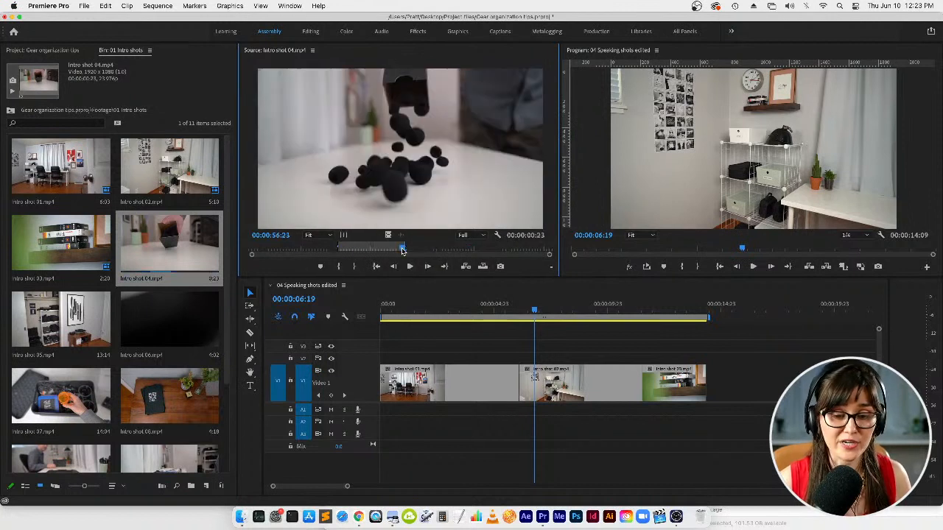
# - Place the marked section of Intro shot 04.mp4 three times in a row after Intro shot 03.mp4 on track V1
pyautogui.moveTo(410, 191); pyautogui.dragTo(713, 392)
pyautogui.click(720, 306)
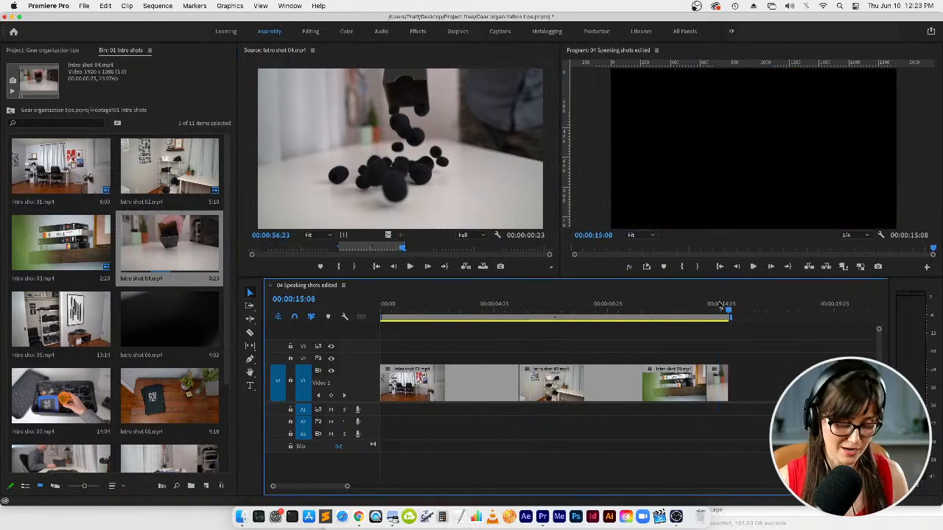
pyautogui.press('.')
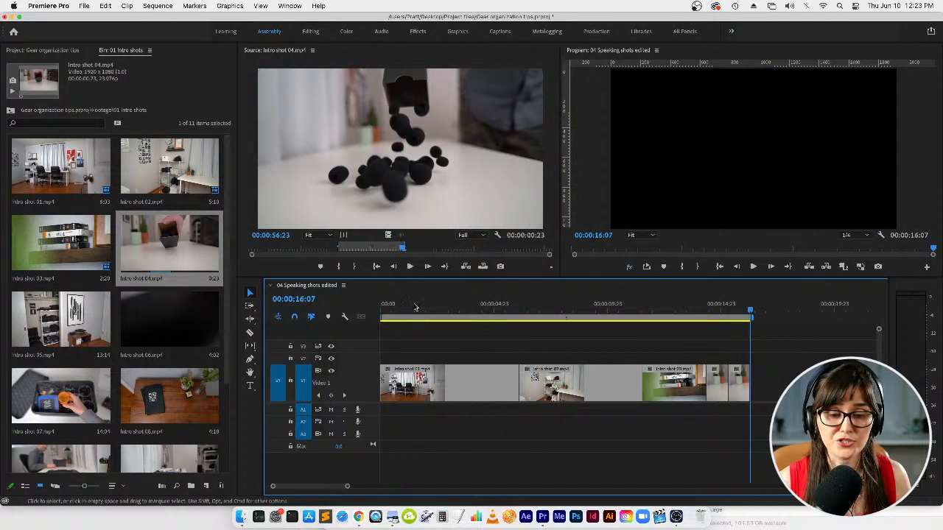
pyautogui.click(417, 157)
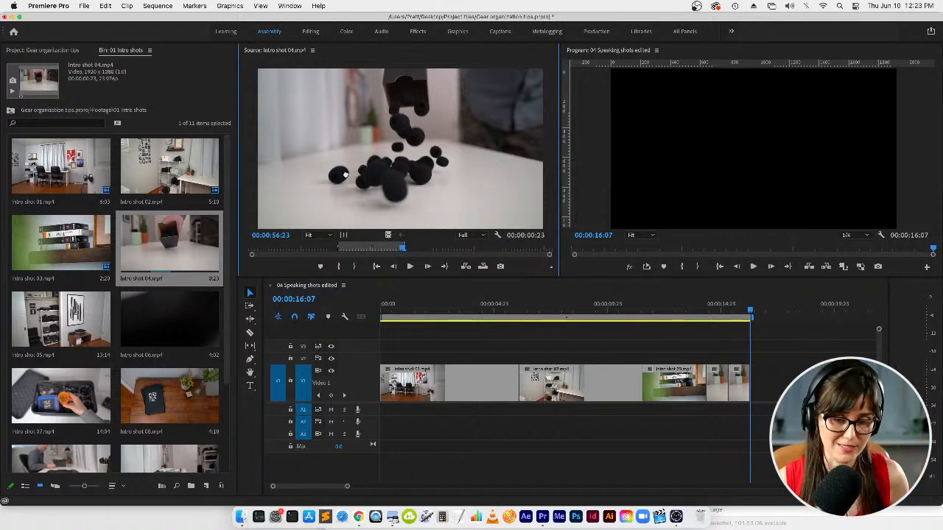
pyautogui.moveTo(344, 174); pyautogui.dragTo(763, 392)
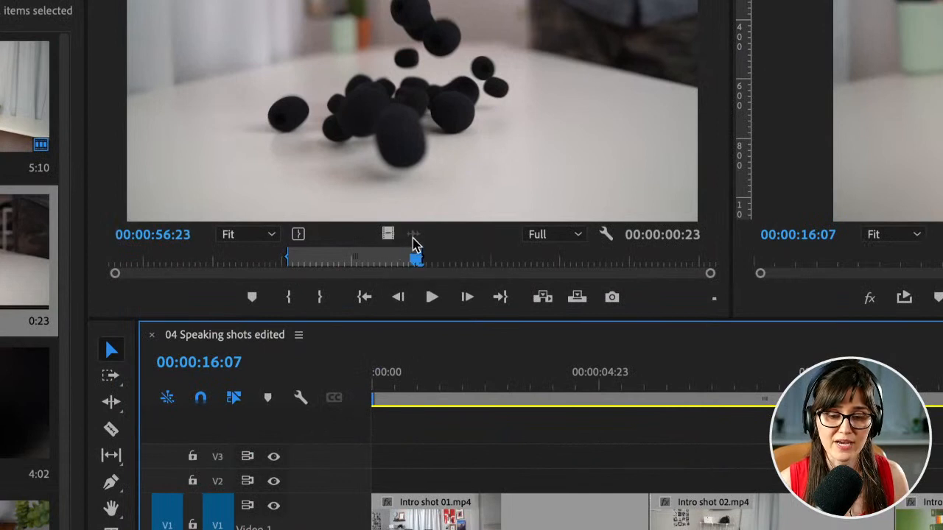
pyautogui.hotkey('ctrl', 's')
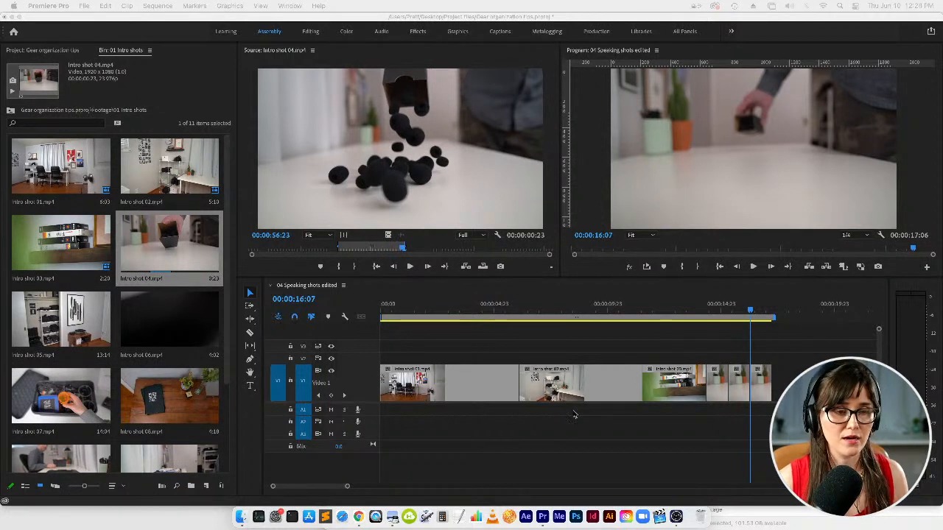
# - Delete all clips from the "04 Speaking shots edited" timeline and return the playhead to the start of the sequence
pyautogui.click(436, 347)
pyautogui.press('-')
pyautogui.press('-')
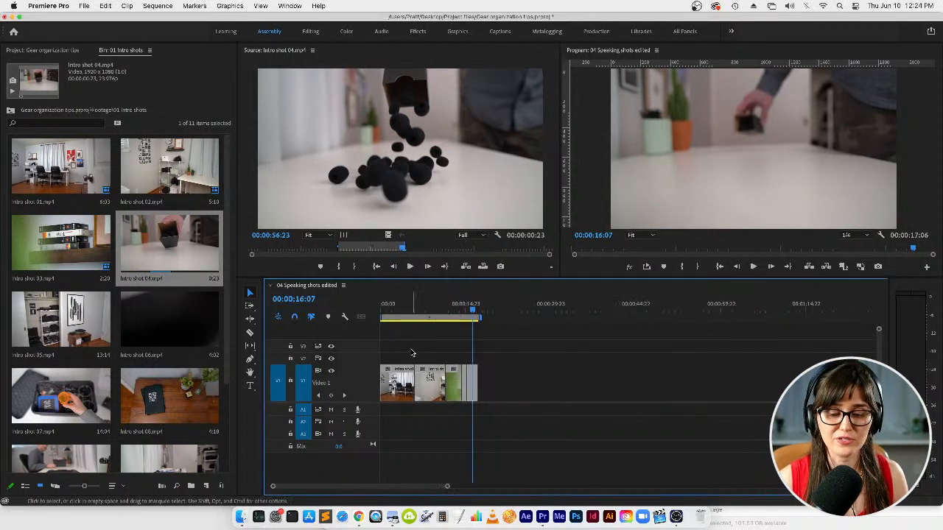
pyautogui.moveTo(415, 354); pyautogui.dragTo(551, 442)
pyautogui.press('Delete')
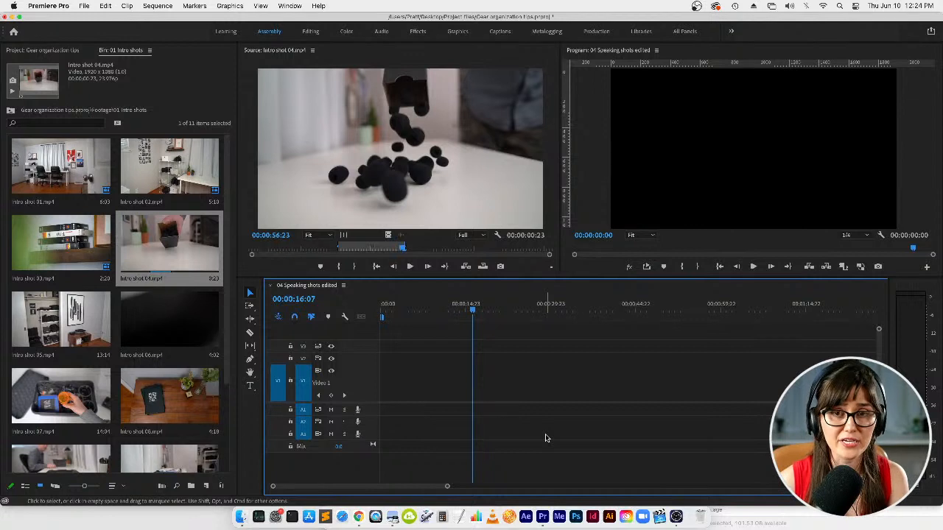
pyautogui.press('Home')
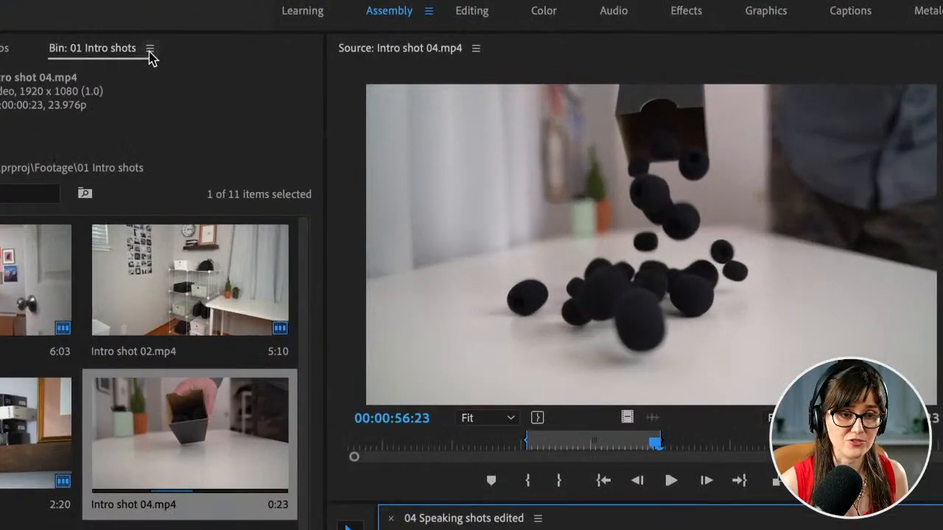
# - Close the 01 Intro shots bin and place the whole 02 Intro shots edited bin at the start of track V1
pyautogui.click(150, 49)
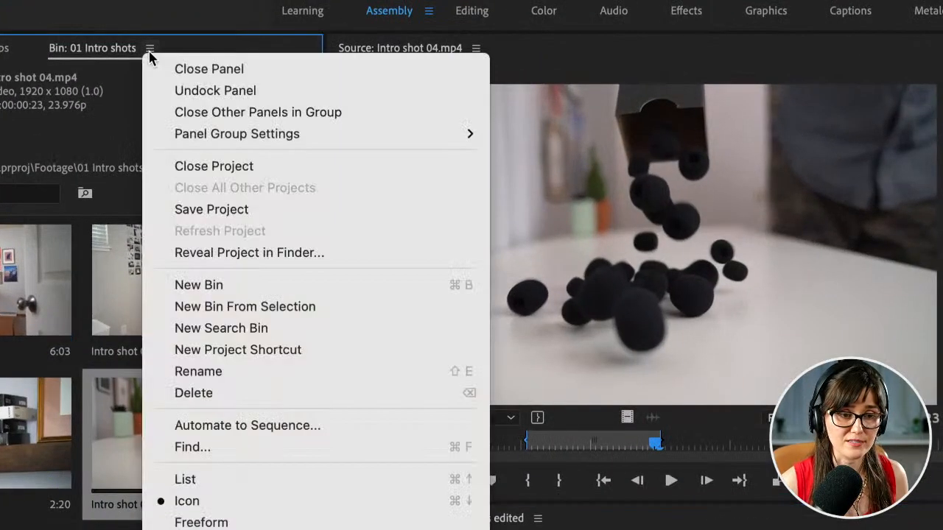
pyautogui.click(309, 69)
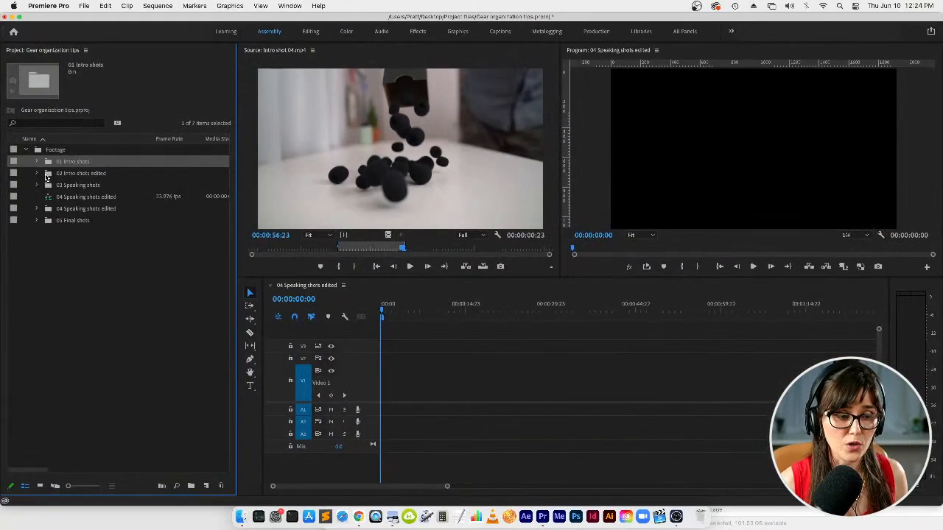
pyautogui.click(46, 177)
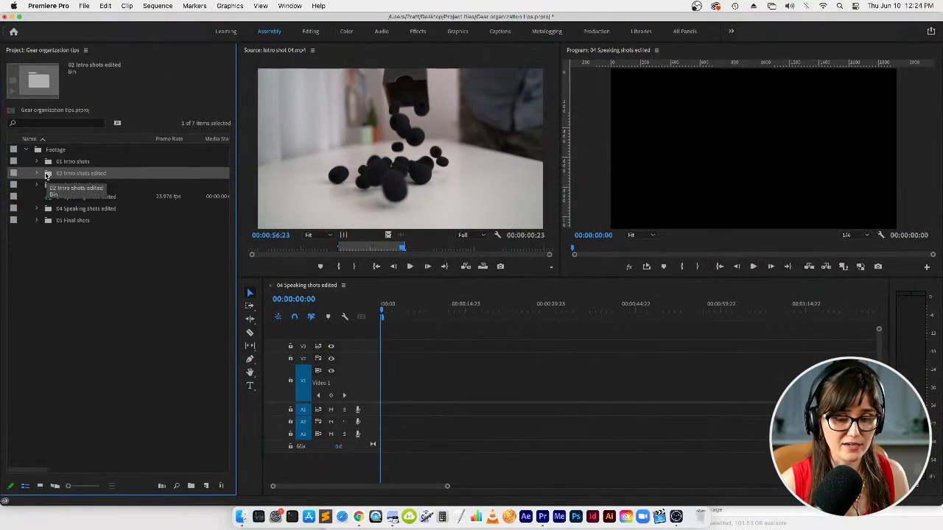
pyautogui.moveTo(46, 177); pyautogui.dragTo(737, 512)
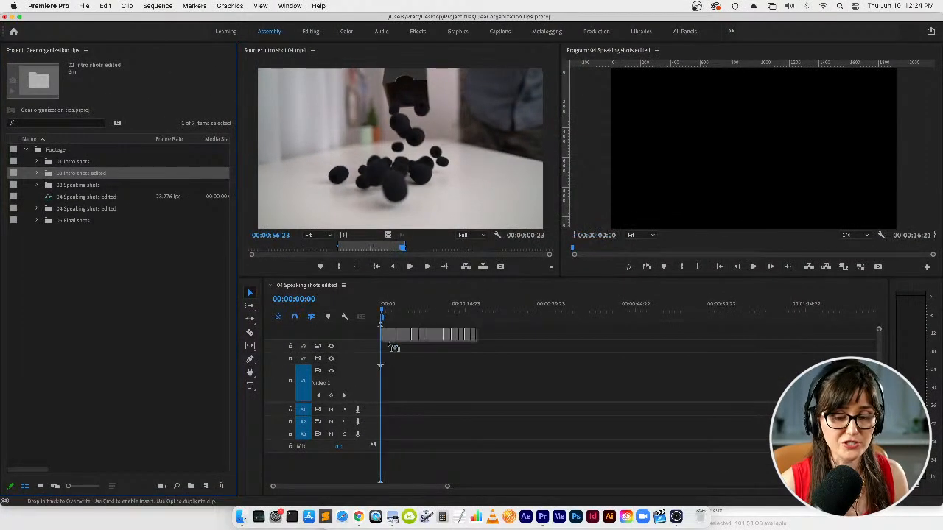
pyautogui.moveTo(393, 345); pyautogui.dragTo(379, 383)
pyautogui.press('=')
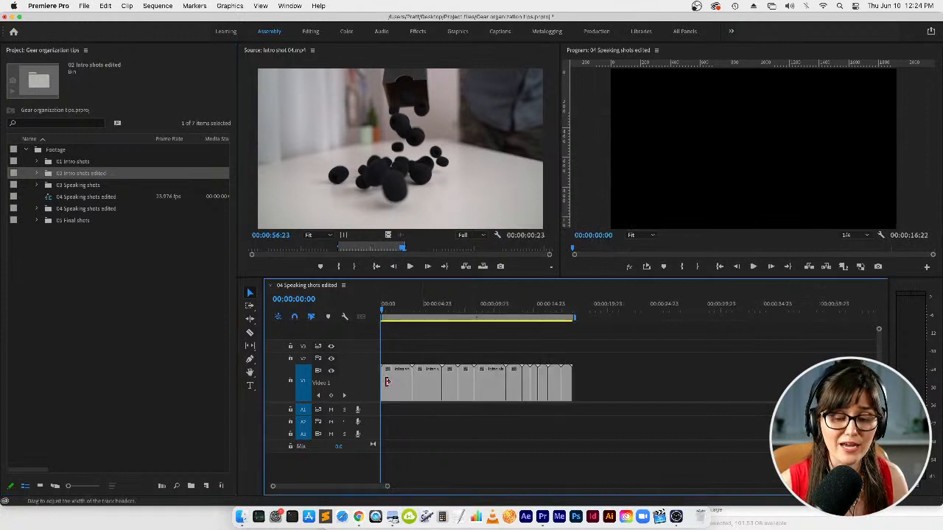
pyautogui.press('=')
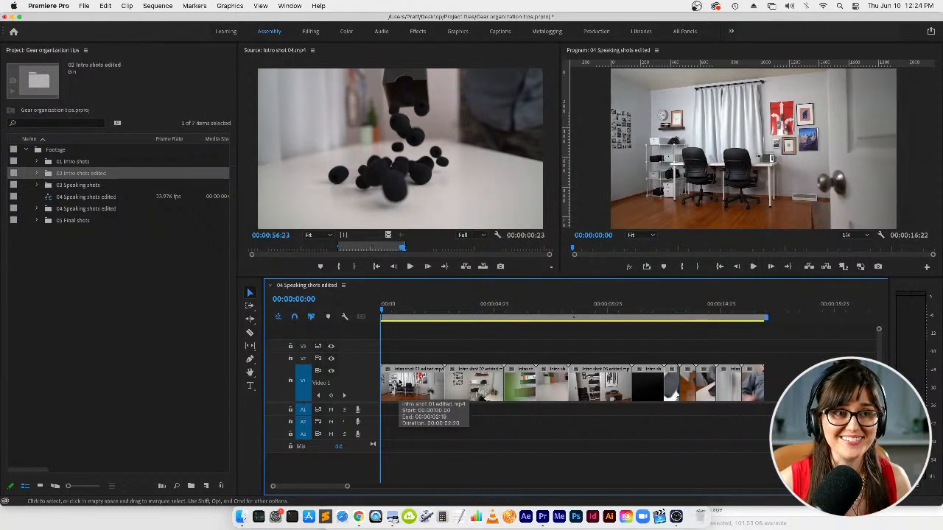
# - Scrub through the edited intro shots on the timeline and play them through to the end
pyautogui.click(416, 317)
pyautogui.moveTo(417, 318); pyautogui.dragTo(685, 336)
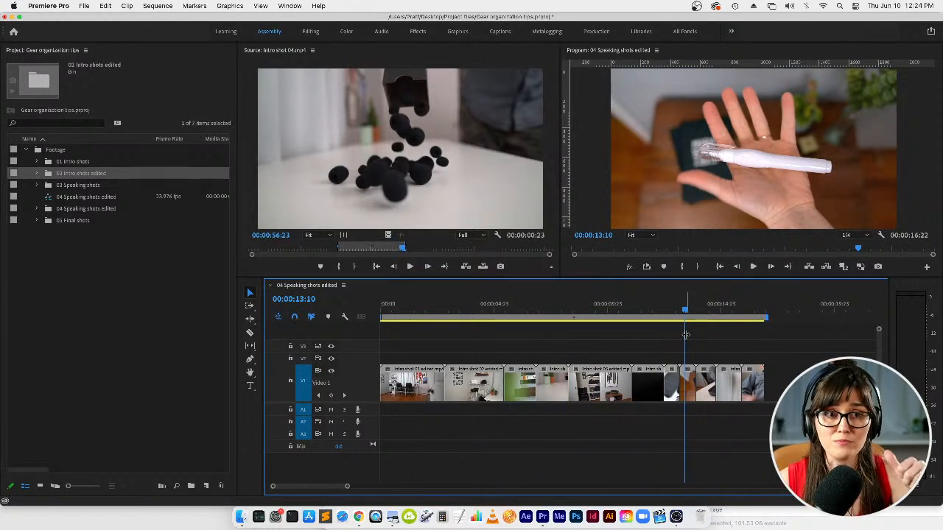
pyautogui.press('space')
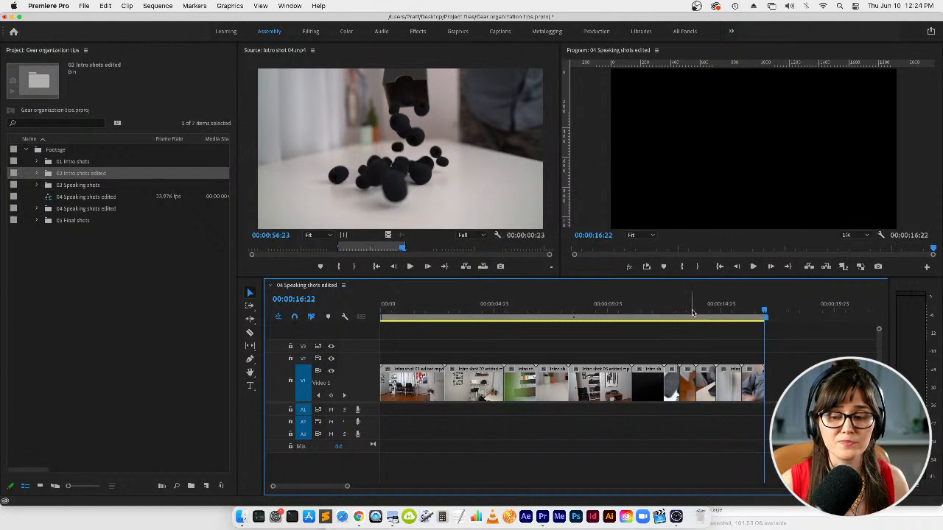
# - Place the whole 03 Speaking shots bin directly after the last intro shot on tracks V1 and A1
pyautogui.press('-')
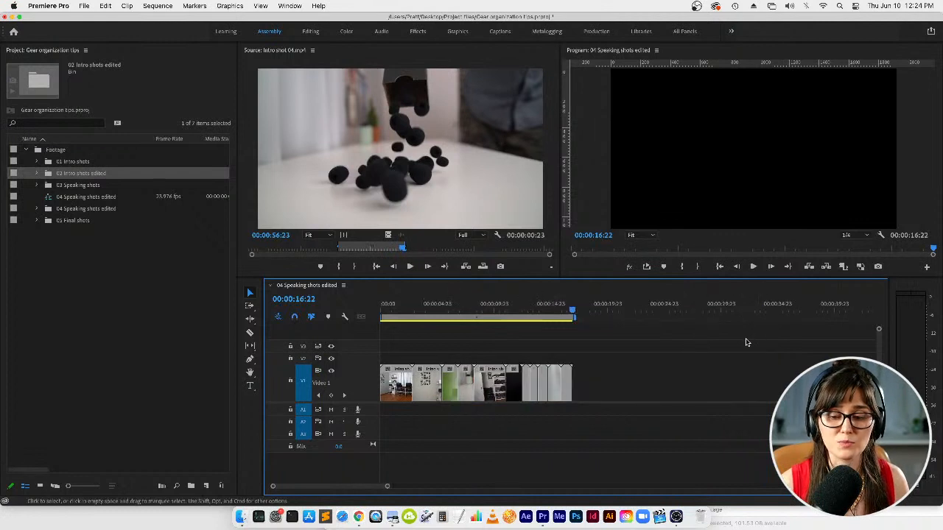
pyautogui.click(46, 185)
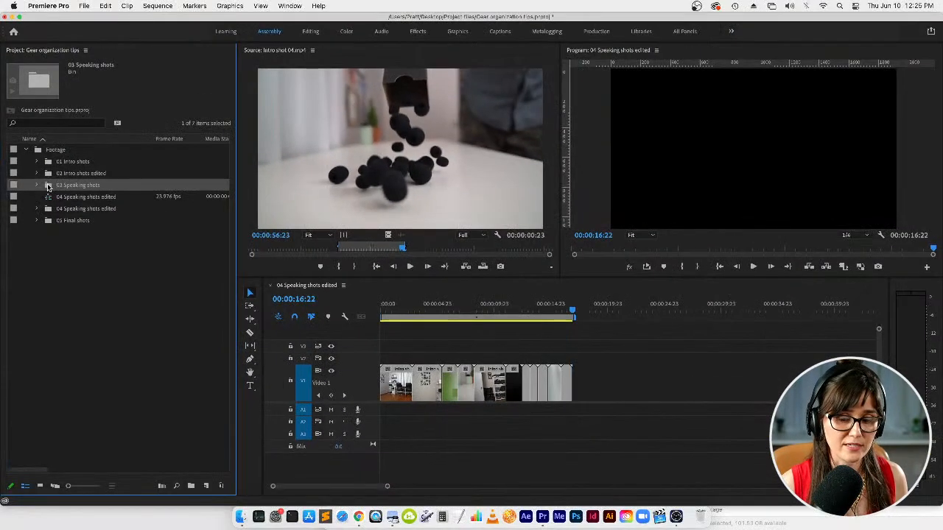
pyautogui.moveTo(48, 187); pyautogui.dragTo(576, 383)
pyautogui.press('-')
pyautogui.press('-')
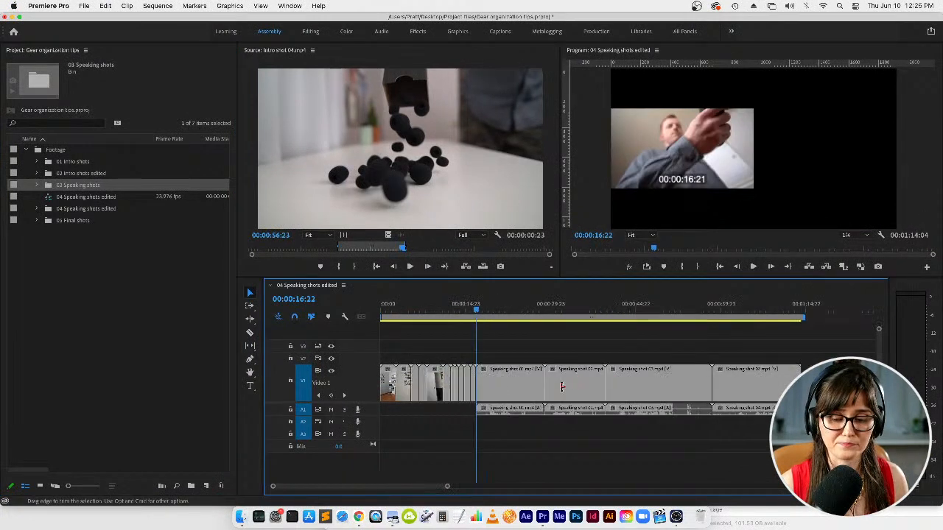
# - Expand audio track A1 and increase its height to show the waveforms, and view the Timeline Display Settings options
pyautogui.doubleClick(369, 413)
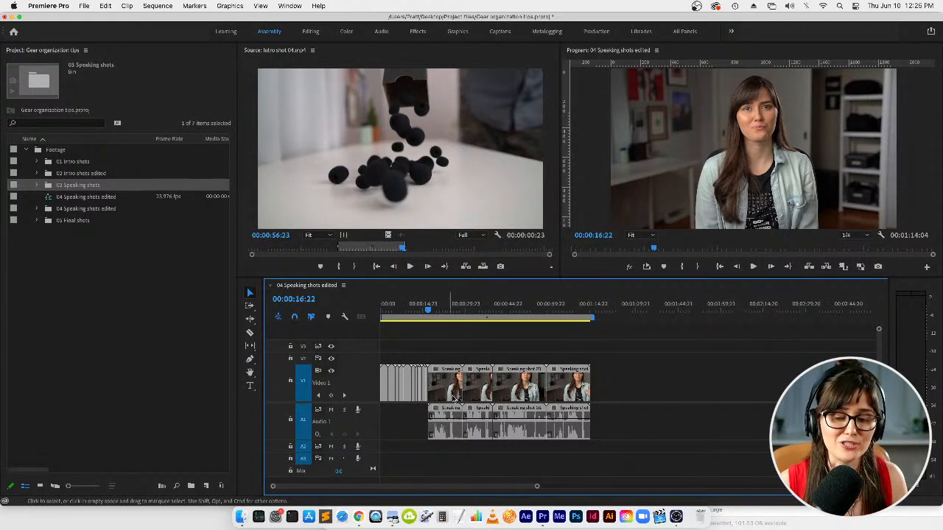
pyautogui.press('=')
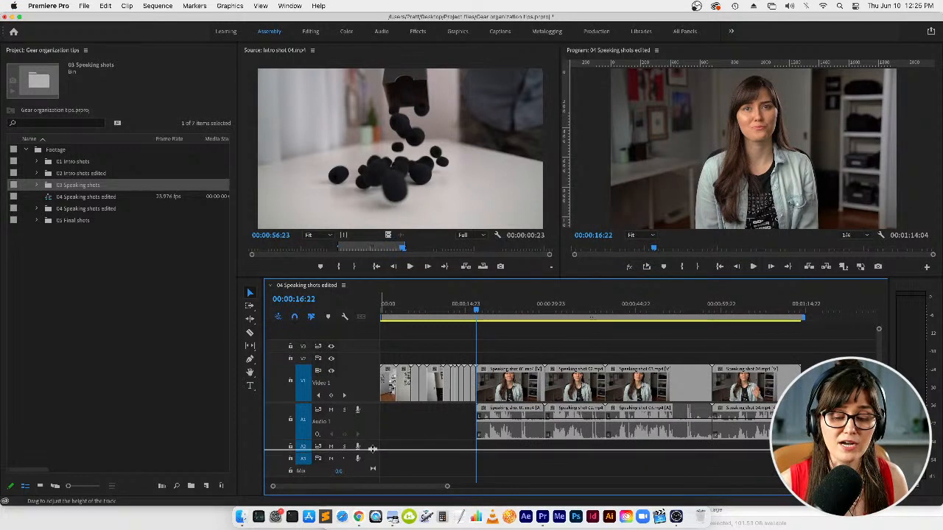
pyautogui.moveTo(372, 449); pyautogui.dragTo(373, 457)
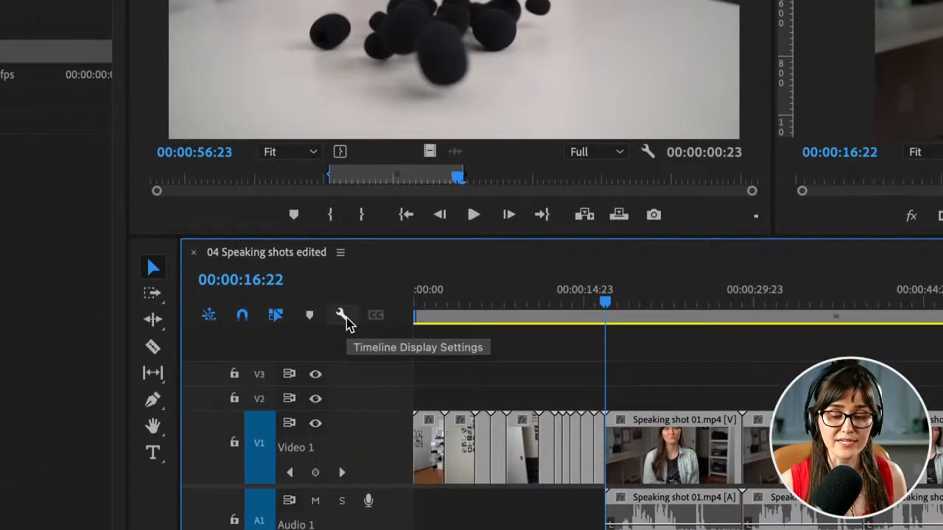
pyautogui.click(343, 320)
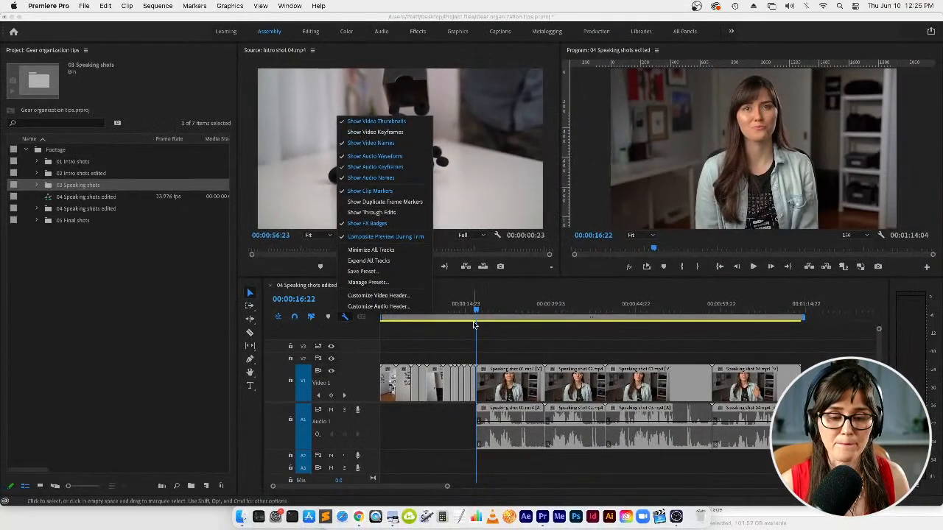
pyautogui.click(666, 461)
# - Play short portions of Speaking shot 01.mp4 on the timeline up to about 00:00:27
pyautogui.click(508, 305)
pyautogui.moveTo(508, 305); pyautogui.dragTo(510, 305)
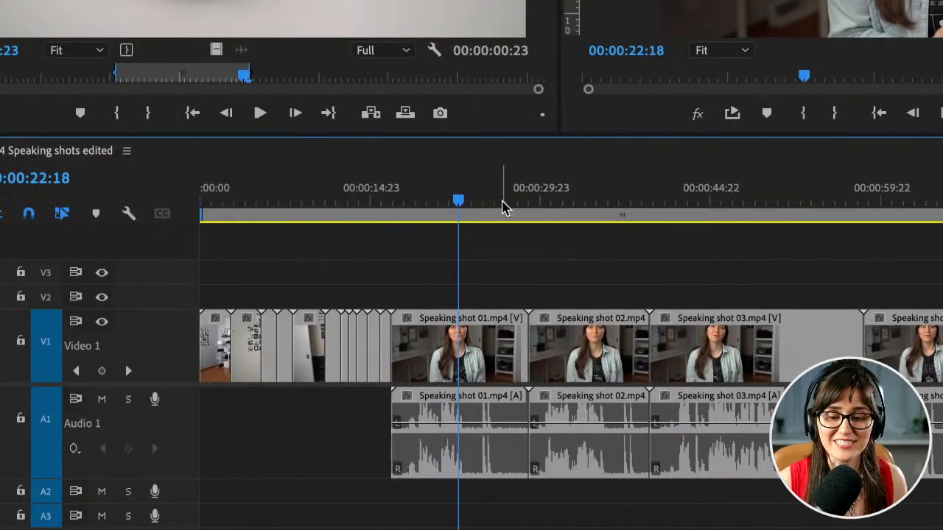
pyautogui.click(499, 208)
pyautogui.moveTo(499, 209)
pyautogui.mouseDown()
pyautogui.moveTo(524, 204)
pyautogui.moveTo(500, 215)
pyautogui.mouseUp()
pyautogui.press('space')
pyautogui.press('space')
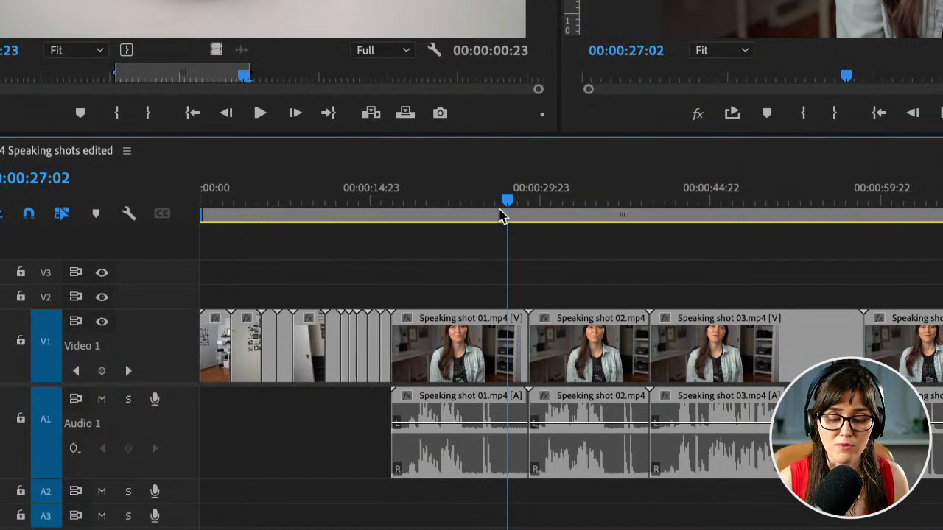
# - Examine Speaking shot 01.mp4's audio waveform by playing the start of its speech and checking the spikes around 00:00:24:22
pyautogui.press('=')
pyautogui.press('=')
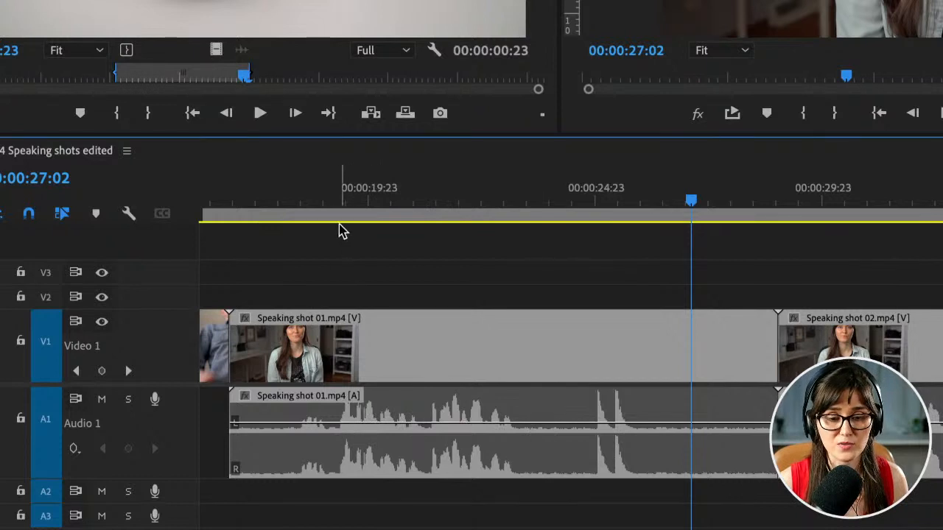
pyautogui.click(341, 204)
pyautogui.press('space')
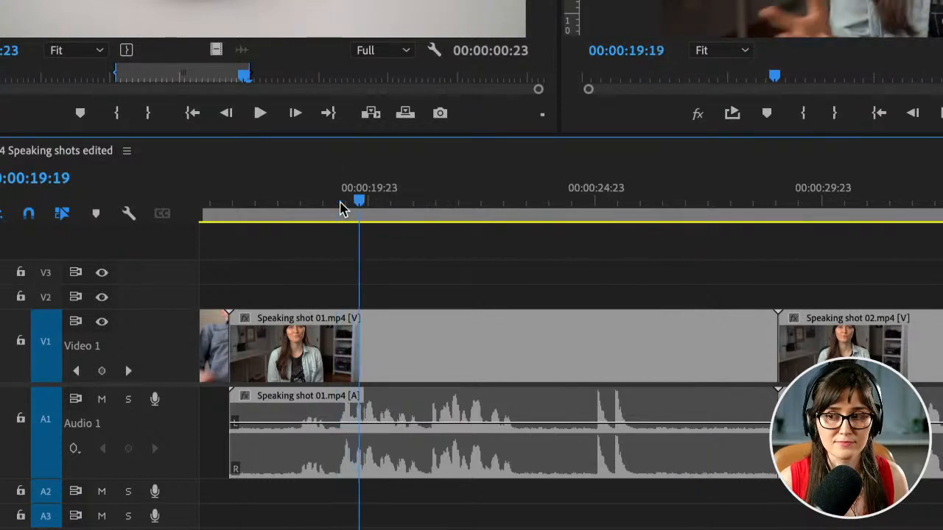
pyautogui.press('space')
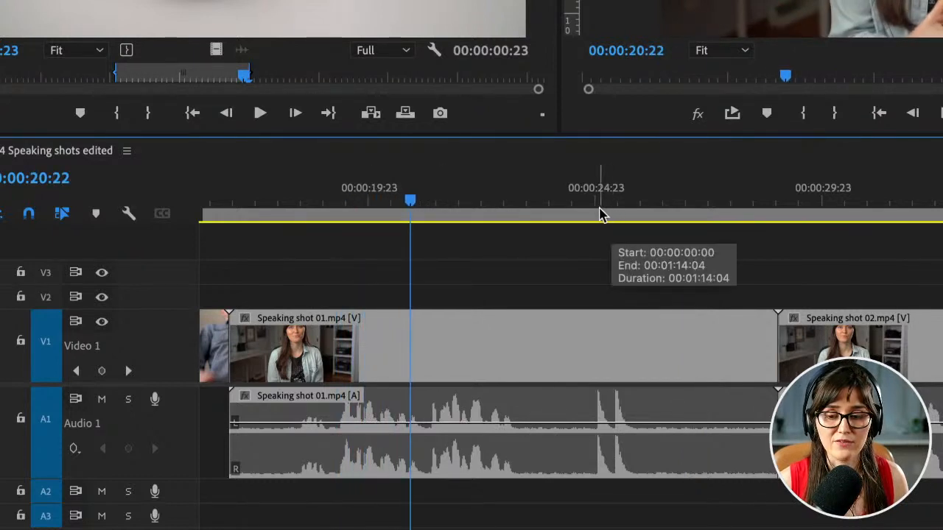
pyautogui.click(600, 210)
pyautogui.press('=')
pyautogui.press('=')
pyautogui.click(668, 206)
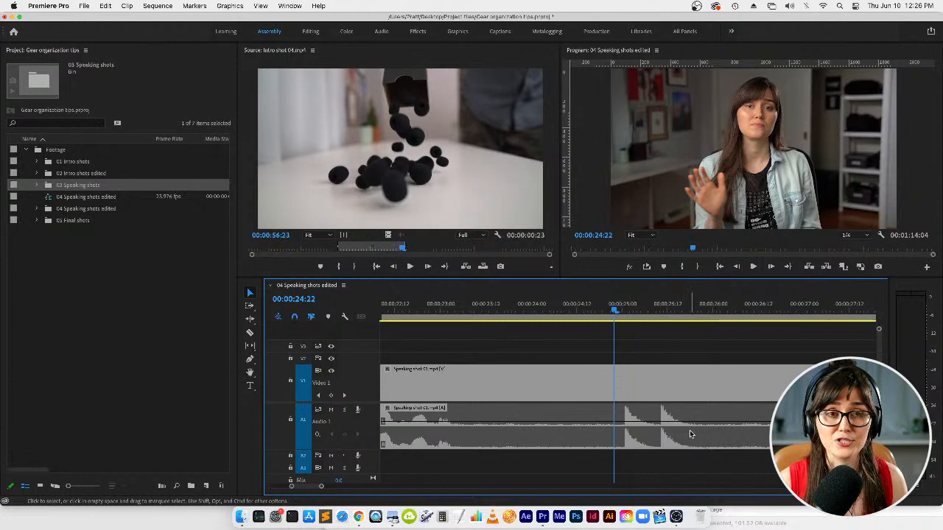
# - Locate the start of speech in Speaking shot 01.mp4 near 00:00:19:11 and park the playhead at the end of speech, 00:00:23:06
pyautogui.press('-')
pyautogui.press('-')
pyautogui.press('-')
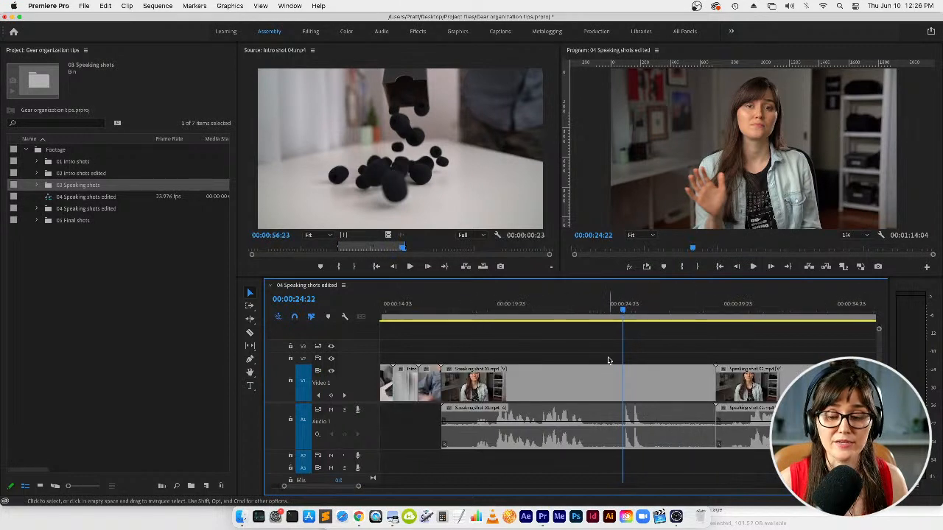
pyautogui.click(500, 310)
pyautogui.press('=')
pyautogui.press('=')
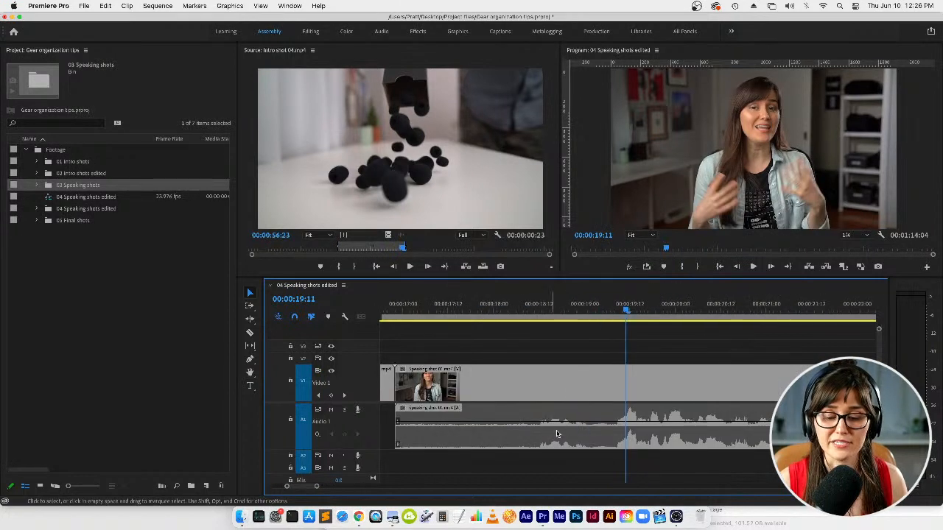
pyautogui.press('-')
pyautogui.click(614, 312)
pyautogui.moveTo(614, 315); pyautogui.dragTo(798, 323)
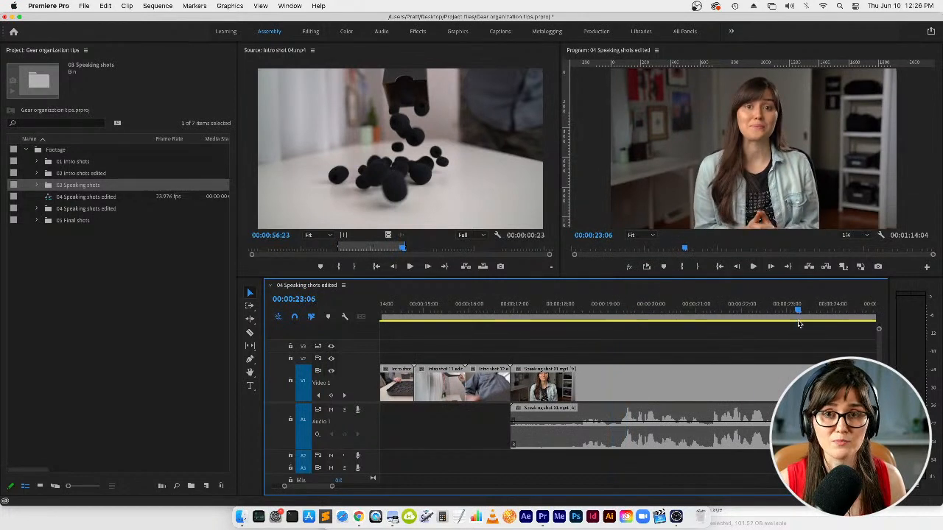
pyautogui.press('-')
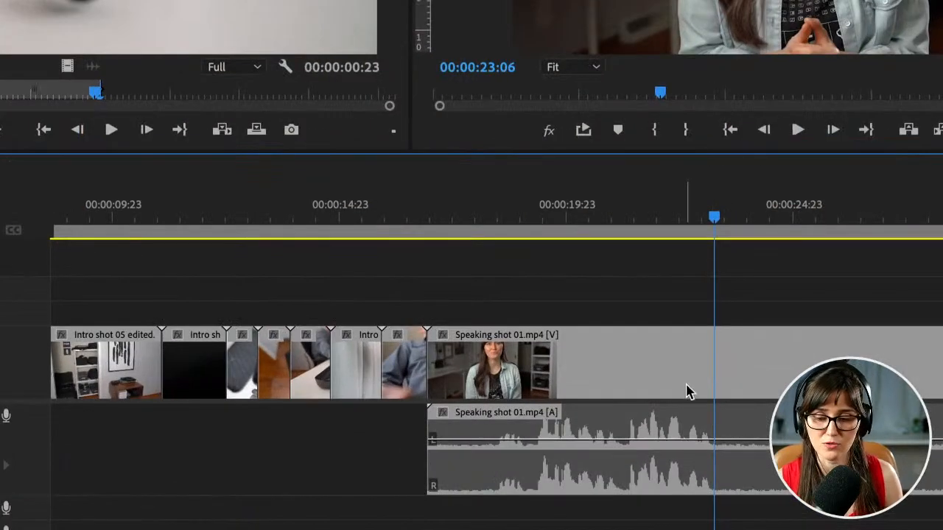
# - Trim the beginning of Speaking shot 01.mp4 to just before its speech and its end to the playhead at 00:00:23:06
pyautogui.moveTo(686, 392); pyautogui.dragTo(484, 375)
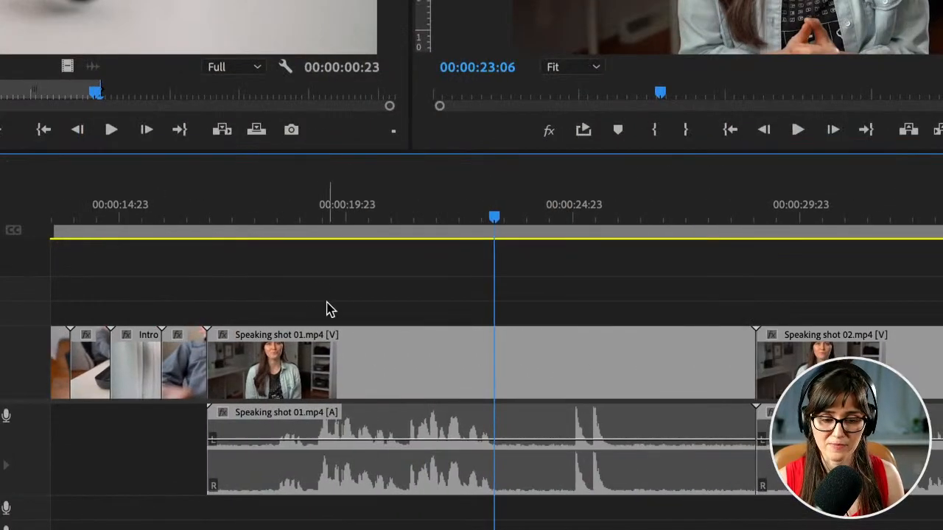
pyautogui.moveTo(327, 303); pyautogui.dragTo(376, 457)
pyautogui.moveTo(209, 383); pyautogui.dragTo(314, 390)
pyautogui.moveTo(737, 389); pyautogui.dragTo(492, 426)
# - Ripple-delete the gap after Speaking shot 01.mp4 and the gap before it, and undo both deletions
pyautogui.click(608, 362)
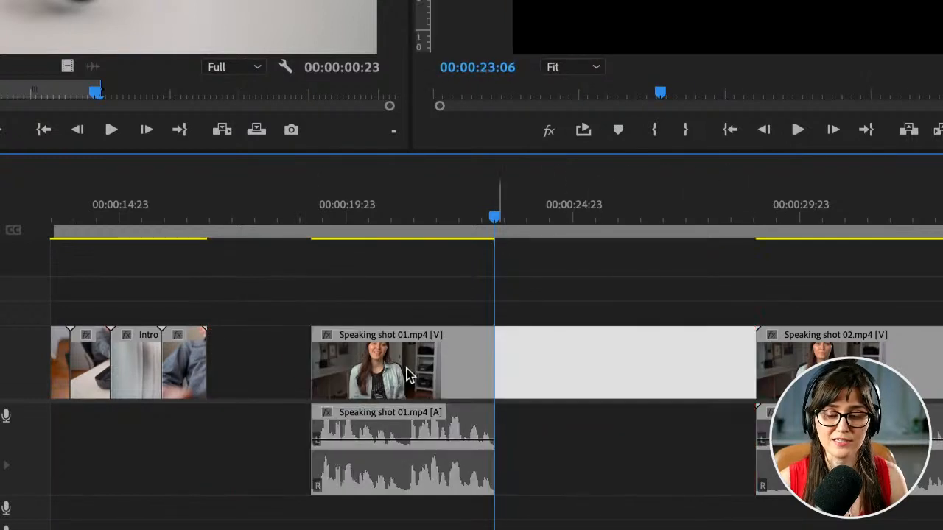
pyautogui.press('Delete')
pyautogui.click(246, 368)
pyautogui.press('Delete')
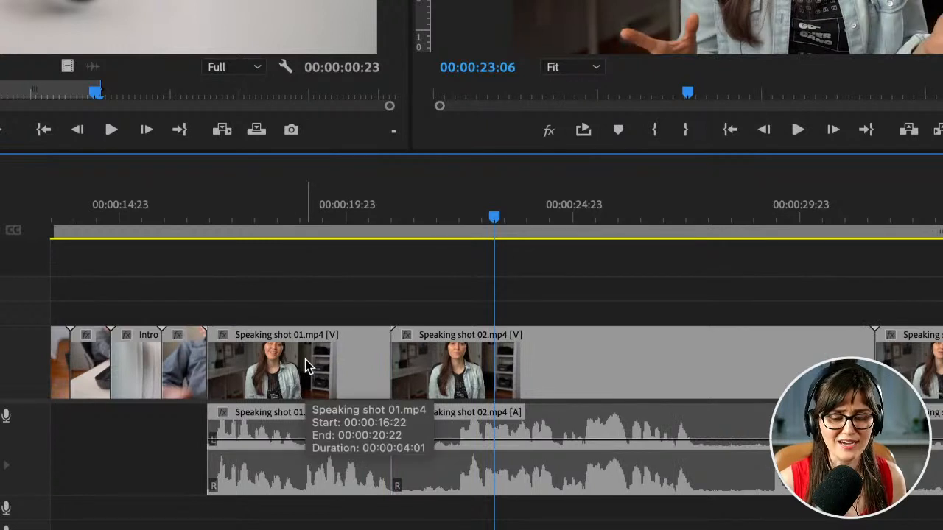
pyautogui.hotkey('ctrl', 'z')
pyautogui.hotkey('ctrl', 'z')
# - Try closing the gap before Speaking shot 01.mp4 first and the one after it second, and undo both removals
pyautogui.click(234, 382)
pyautogui.press('Delete')
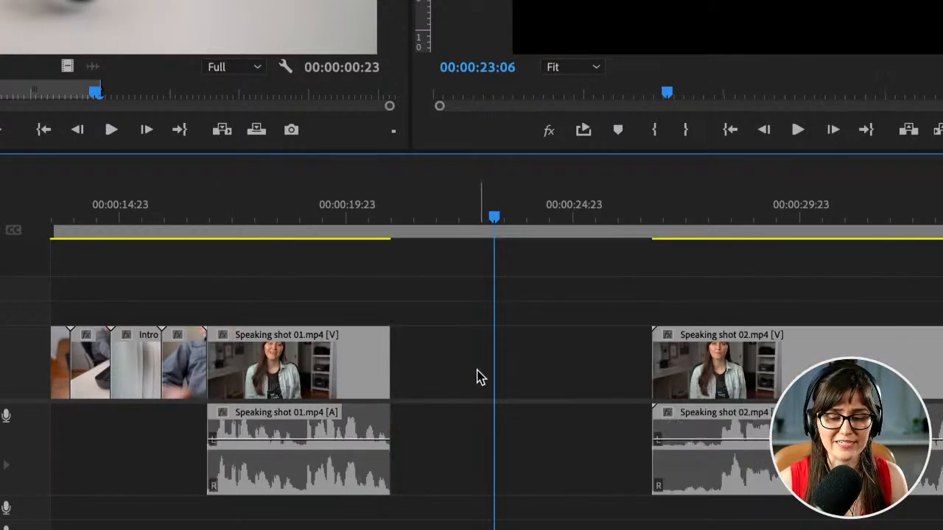
pyautogui.click(476, 377)
pyautogui.press('Delete')
pyautogui.hotkey('ctrl', 'z')
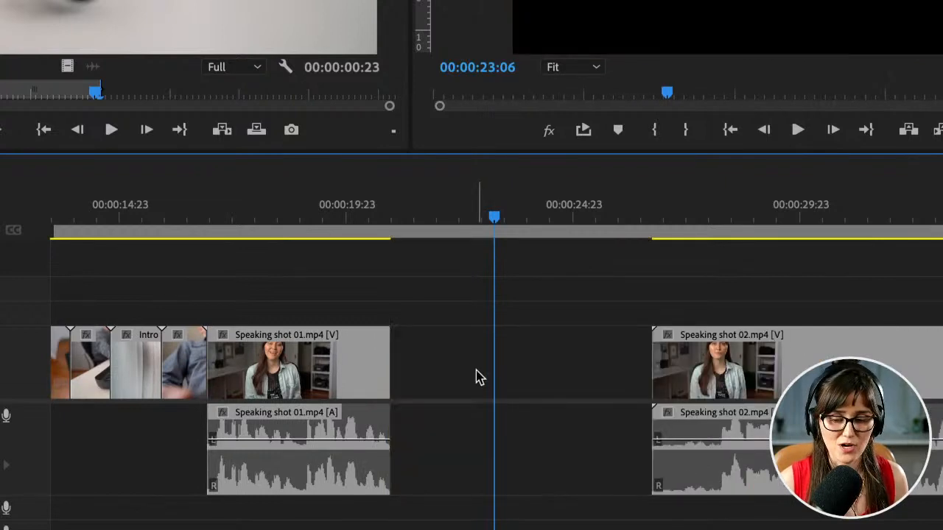
pyautogui.hotkey('ctrl', 'z')
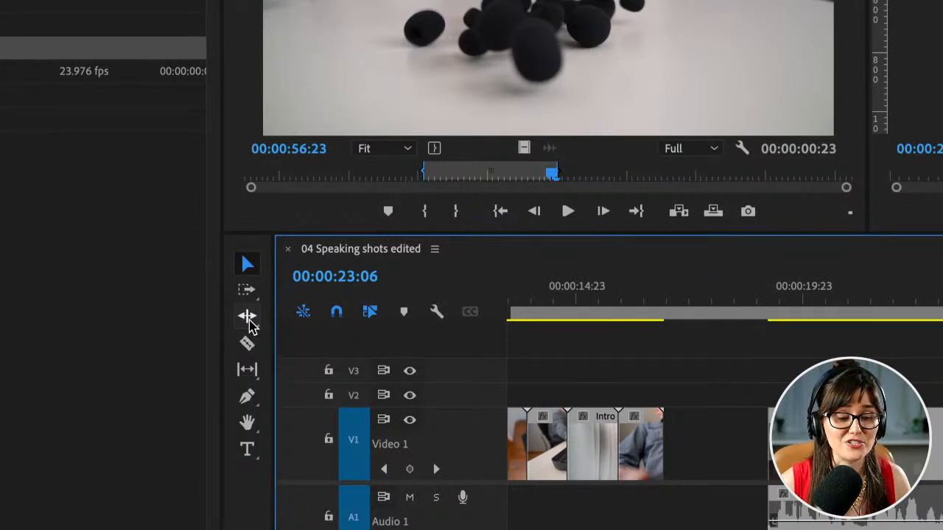
# - Use the Ripple Edit tool to trim the silence from both ends of Speaking shot 02.mp4 and Speaking shot 03.mp4
pyautogui.click(248, 318)
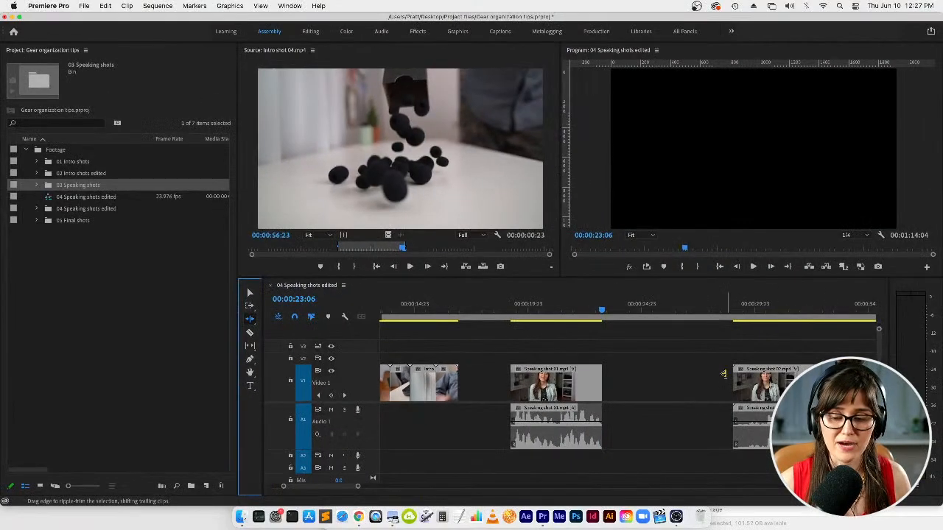
pyautogui.press('-')
pyautogui.click(841, 304)
pyautogui.press('h')
pyautogui.moveTo(791, 383); pyautogui.dragTo(534, 382)
pyautogui.press('v')
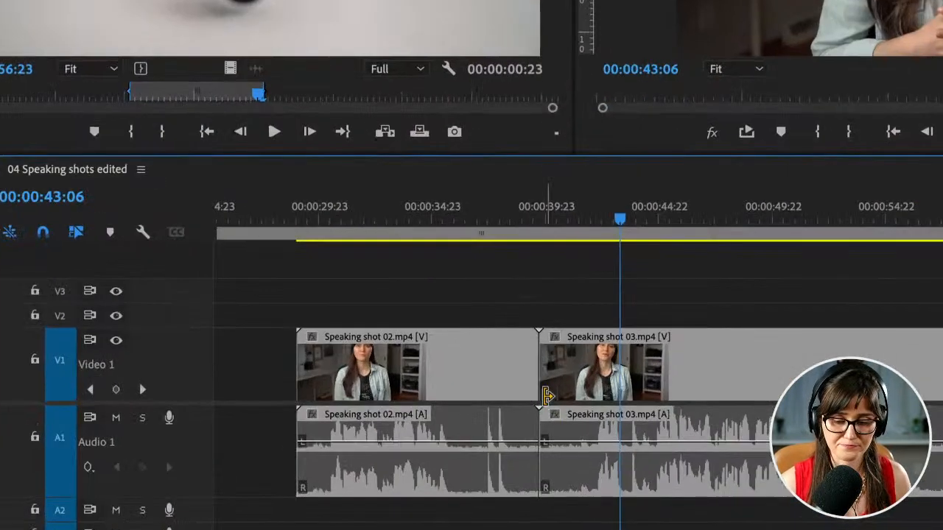
pyautogui.moveTo(298, 389); pyautogui.dragTo(331, 389)
pyautogui.moveTo(508, 387); pyautogui.dragTo(485, 397)
pyautogui.moveTo(800, 402); pyautogui.dragTo(634, 417)
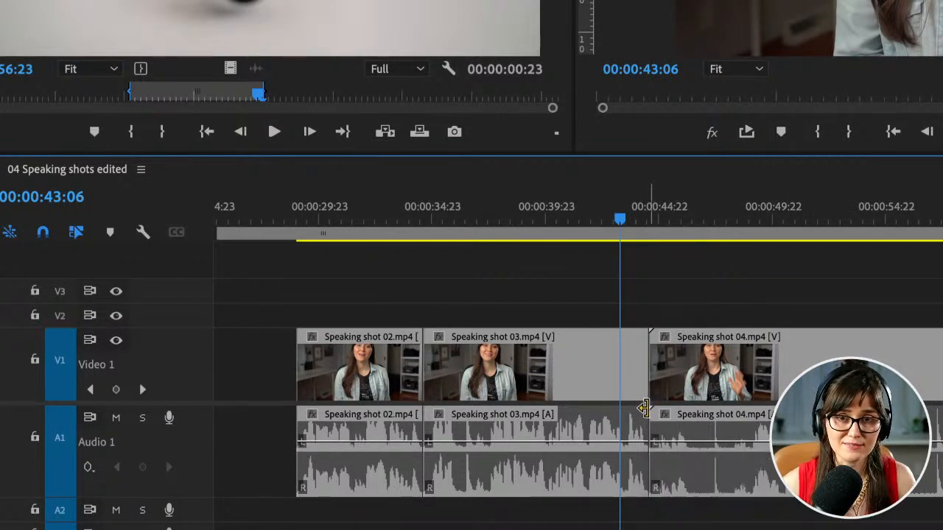
pyautogui.press('-')
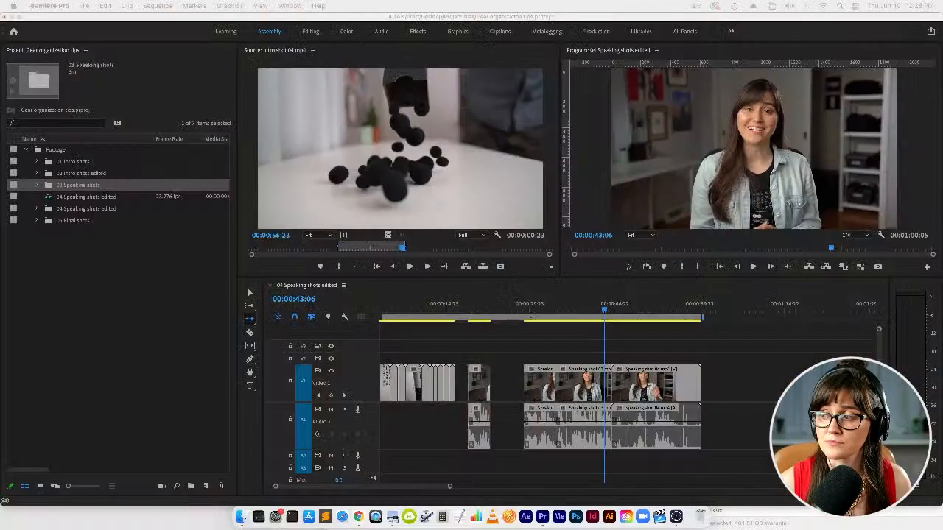
# - Delete all speaking clips from the timeline and place the 03 Speaking shots bin directly after the intro clips at 00:00:16:22
pyautogui.click(465, 354)
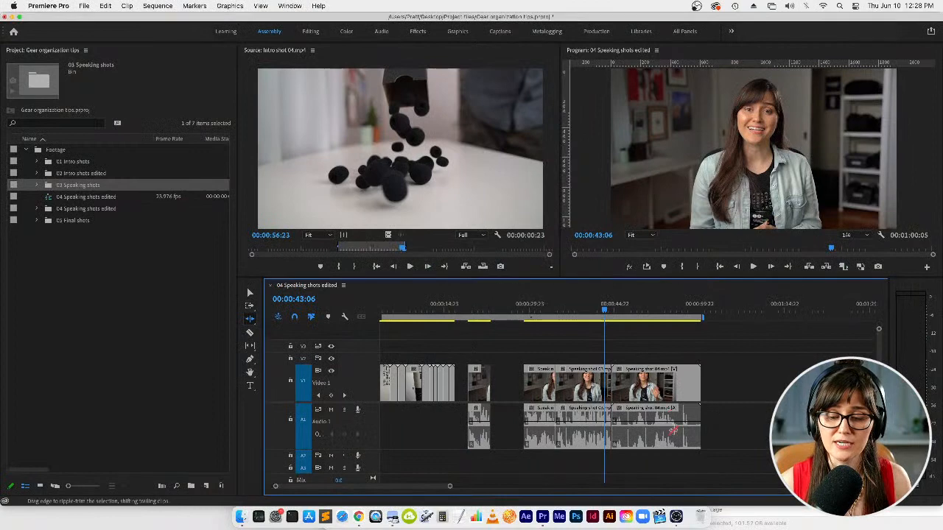
pyautogui.moveTo(473, 344); pyautogui.dragTo(745, 459)
pyautogui.press('Delete')
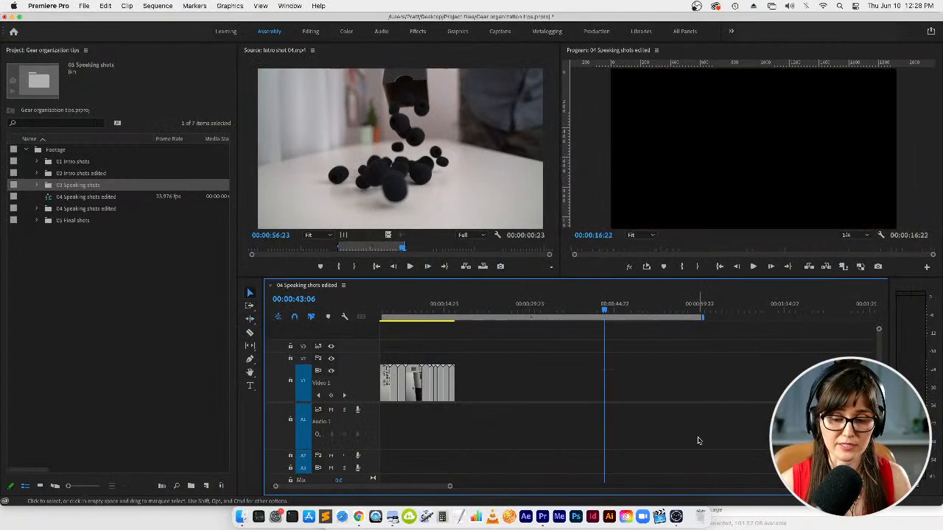
pyautogui.press('Up')
pyautogui.moveTo(58, 190); pyautogui.dragTo(626, 410)
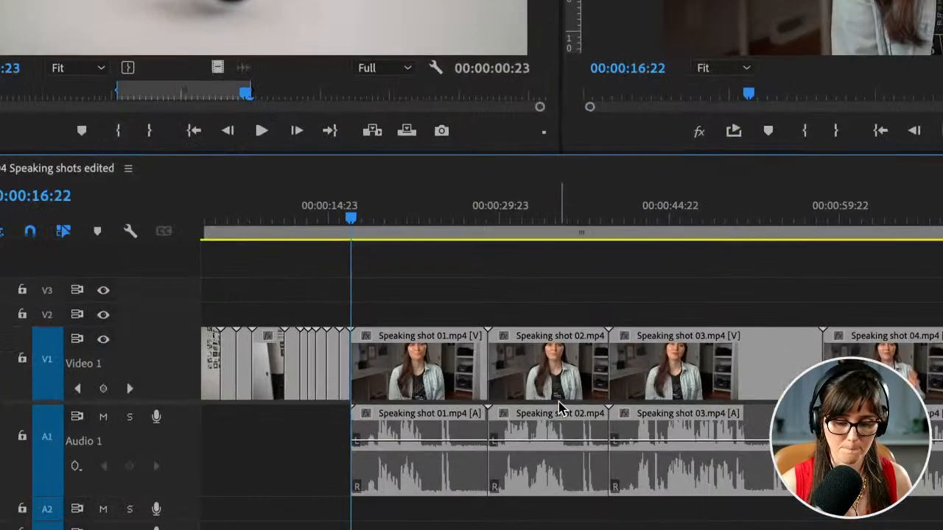
# - Ripple-trim the start of Speaking shot 01.mp4 to the playhead at 00:00:19:02, and its end to the playhead at 00:00:21:03
pyautogui.moveTo(387, 221); pyautogui.dragTo(375, 232)
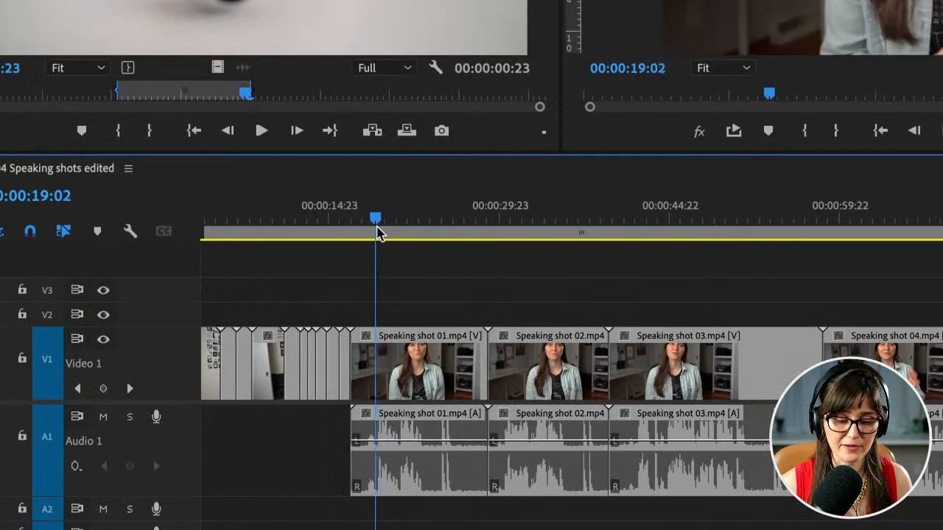
pyautogui.press('q')
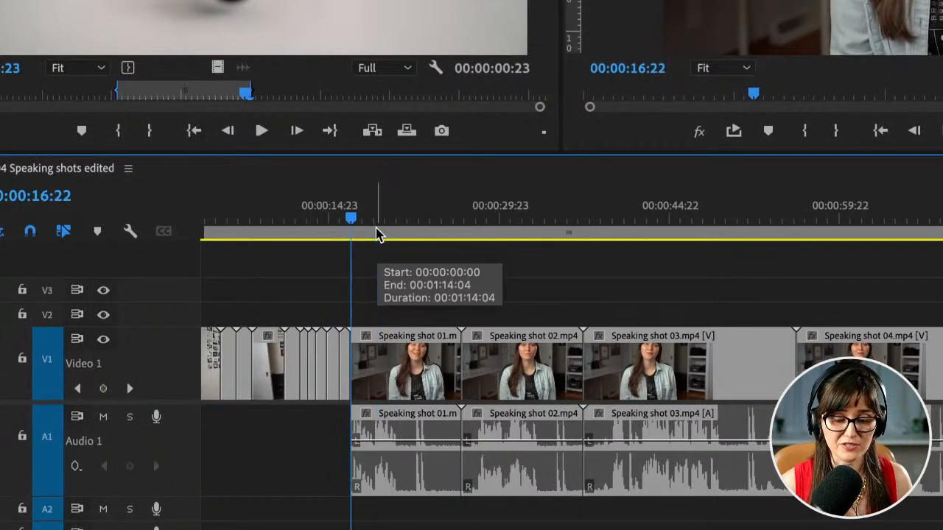
pyautogui.moveTo(391, 224); pyautogui.dragTo(399, 223)
pyautogui.press('=')
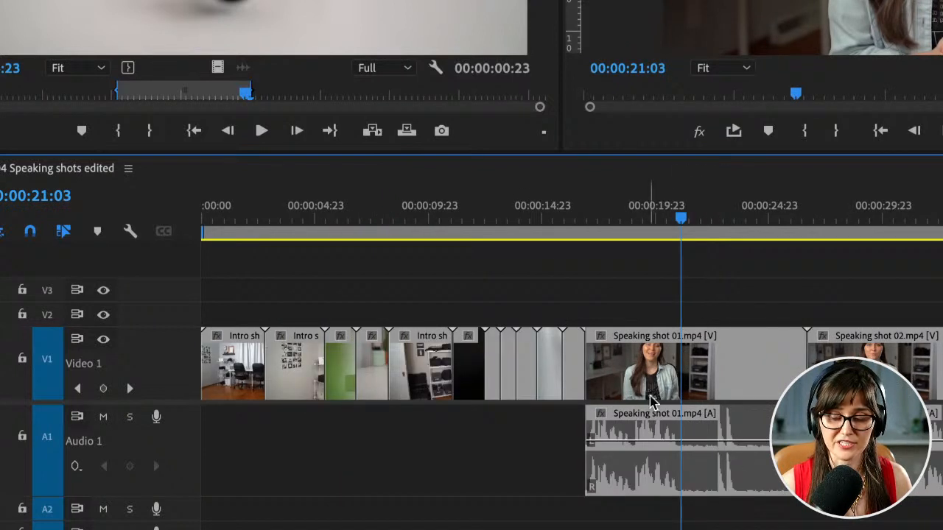
pyautogui.press('w')
# - Ripple-trim the silence before speech in Speaking shot 02.mp4, and trim its end to the playhead at 00:00:26:15
pyautogui.scroll(-3, 615, 424)
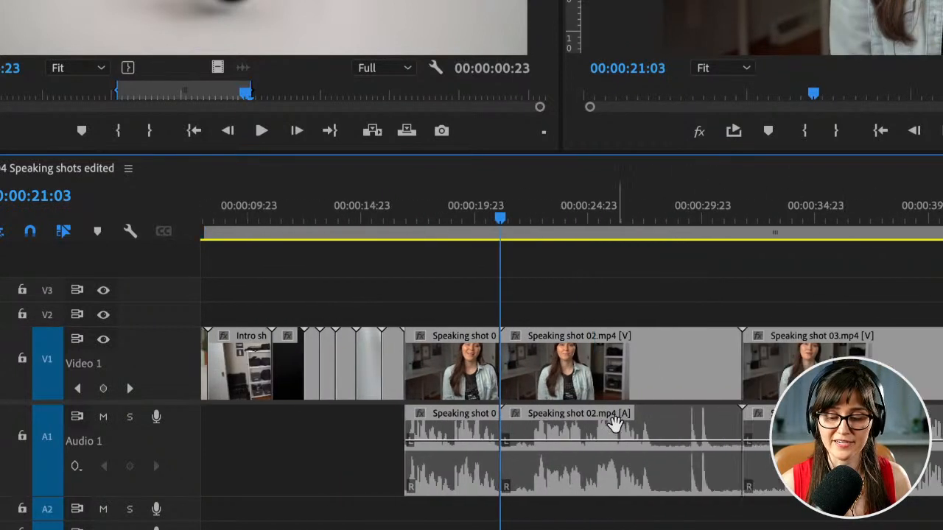
pyautogui.moveTo(525, 218); pyautogui.dragTo(530, 217)
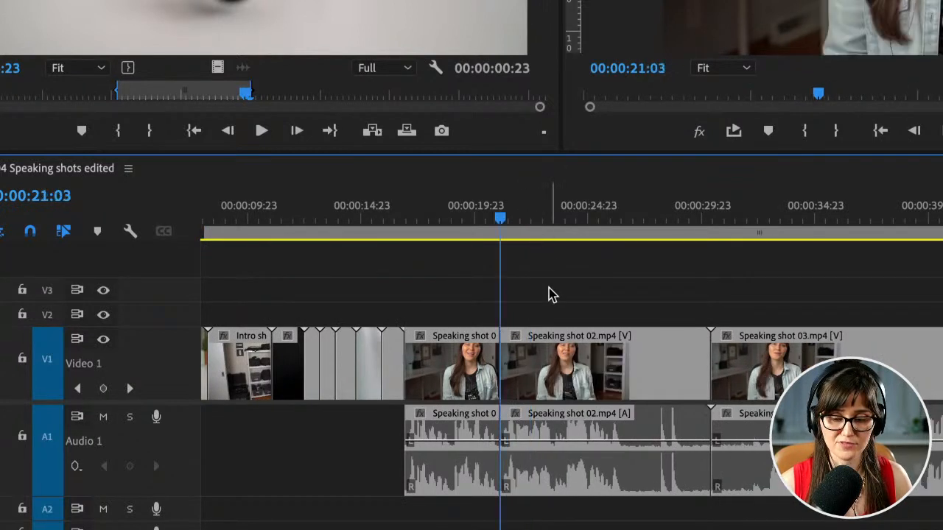
pyautogui.click(625, 220)
pyautogui.press('w')
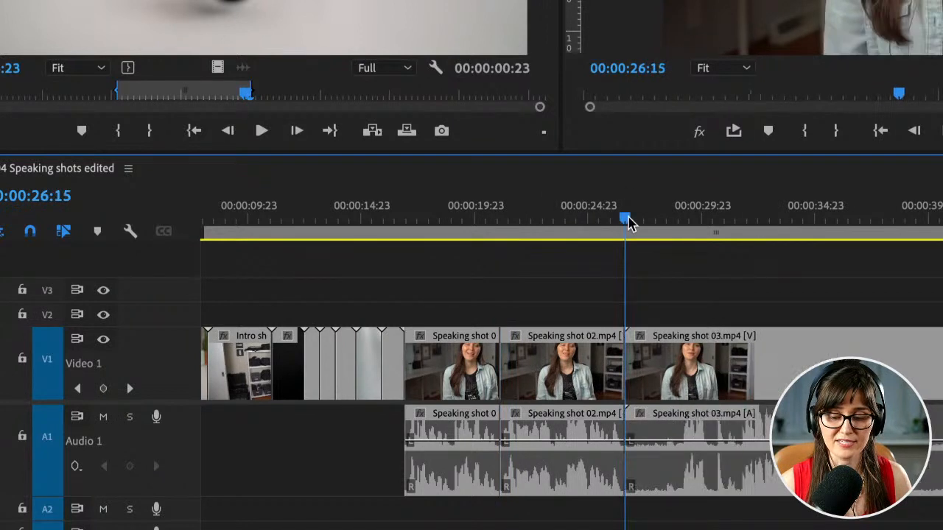
# - Ripple-trim the start of Speaking shot 03.mp4 to the playhead at 00:00:31:18, and its end to the playhead at 00:00:33:16
pyautogui.moveTo(692, 219); pyautogui.dragTo(718, 227)
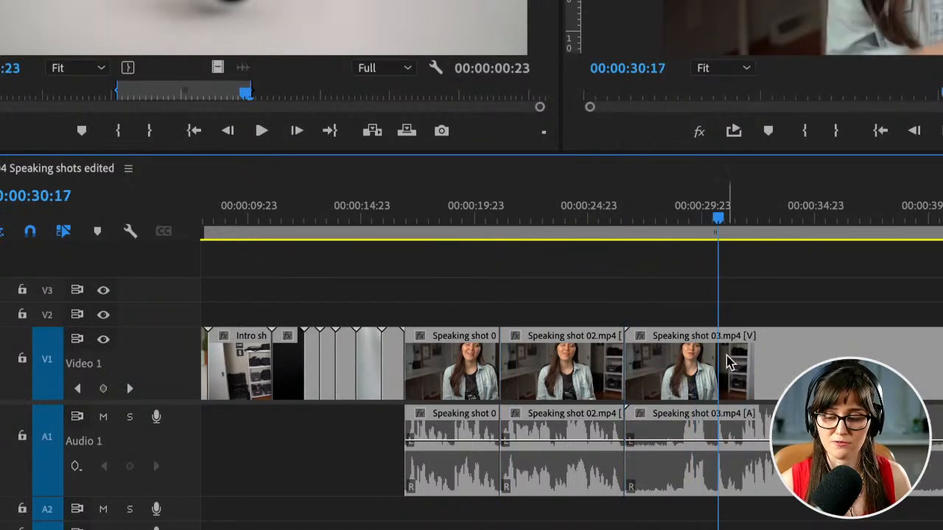
pyautogui.scroll(3, 732, 435)
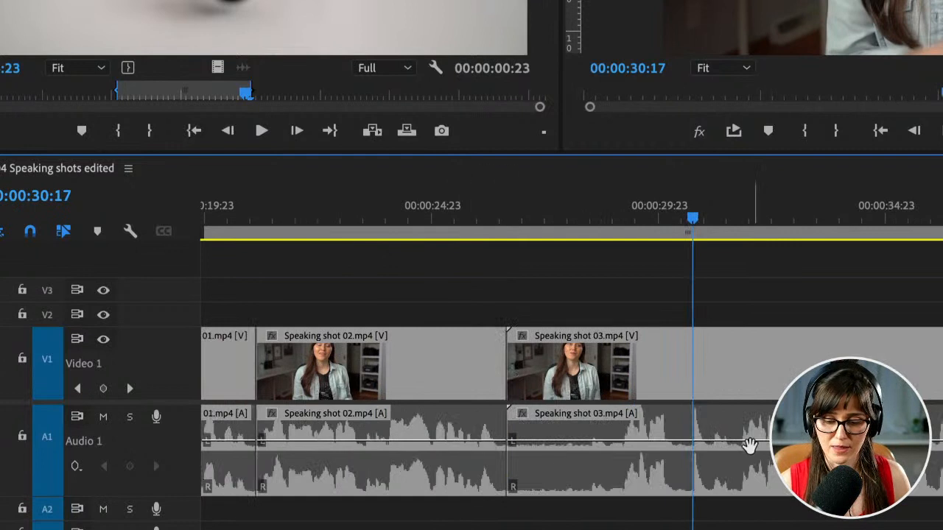
pyautogui.click(742, 221)
pyautogui.press('Left')
pyautogui.press('Left')
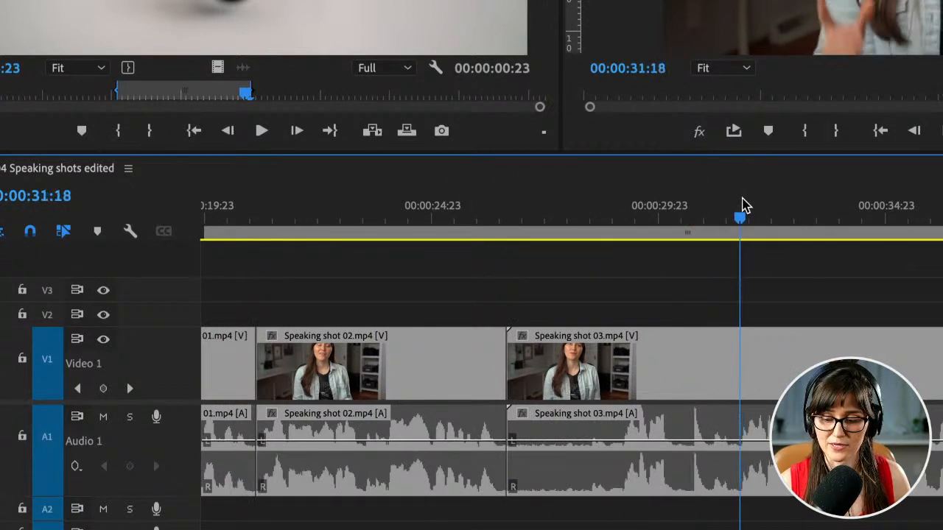
pyautogui.press('Up')
pyautogui.click(826, 219)
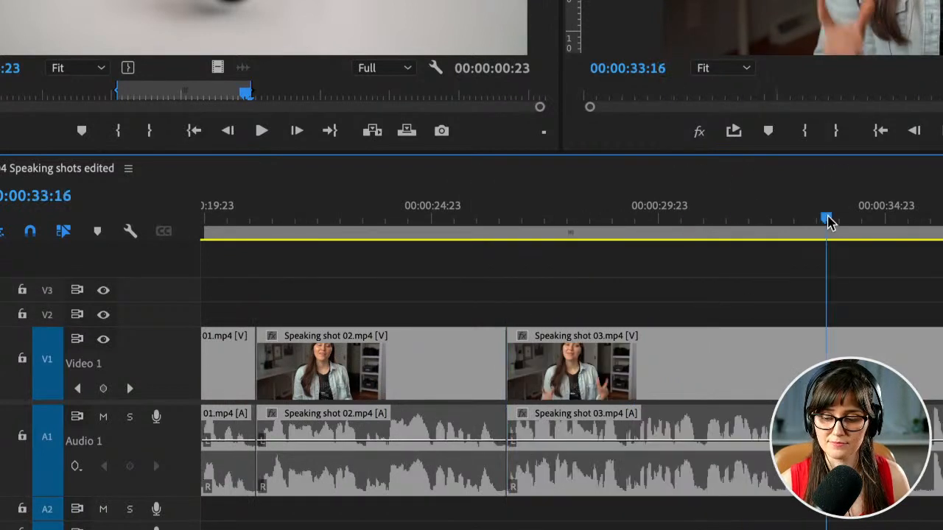
# - Ripple-trim the start of Speaking shot 04.mp4 to the playhead at 00:00:41:04, and its end to the playhead at 00:00:37:08
pyautogui.scroll(-5, 751, 387)
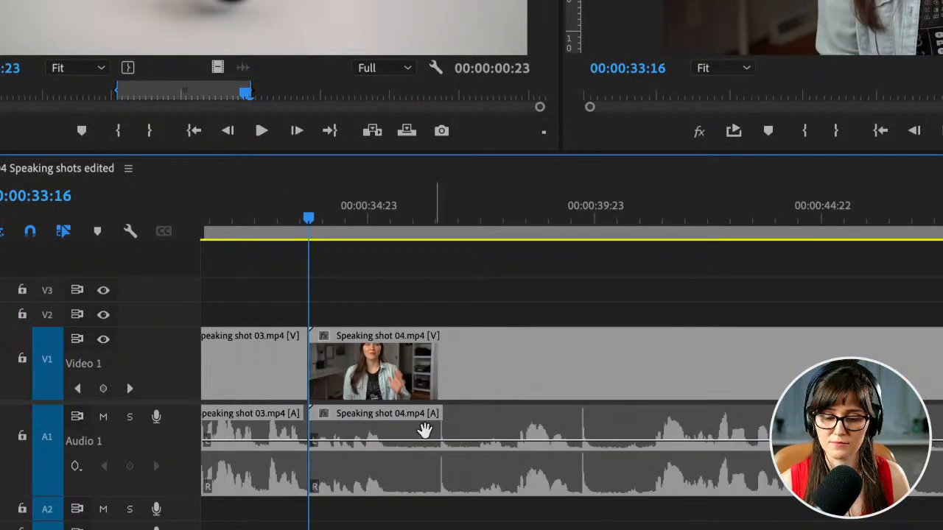
pyautogui.click(651, 221)
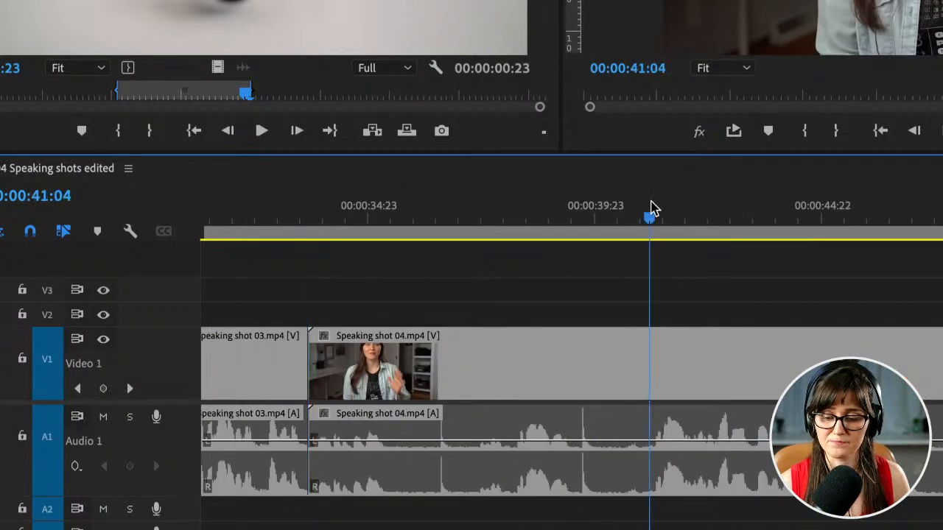
pyautogui.press('q')
pyautogui.click(466, 221)
pyautogui.click(476, 220)
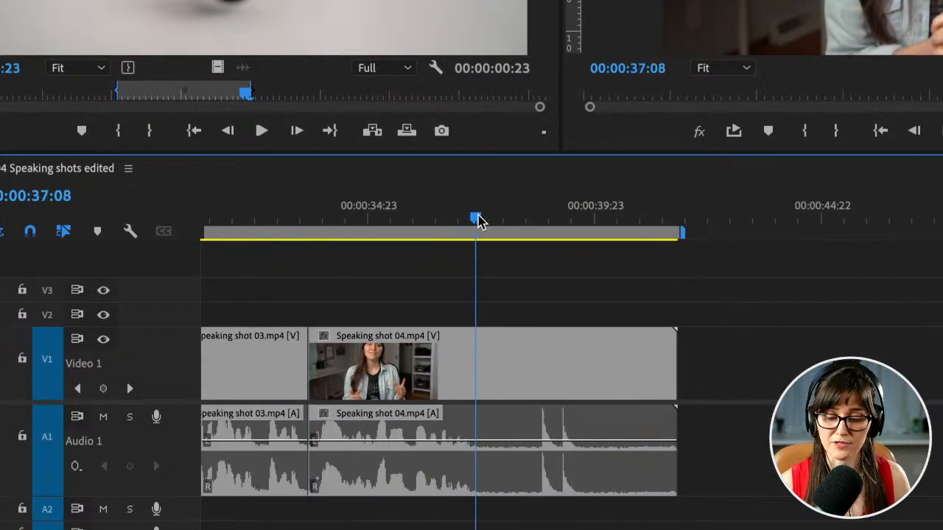
pyautogui.press('w')
pyautogui.press('-')
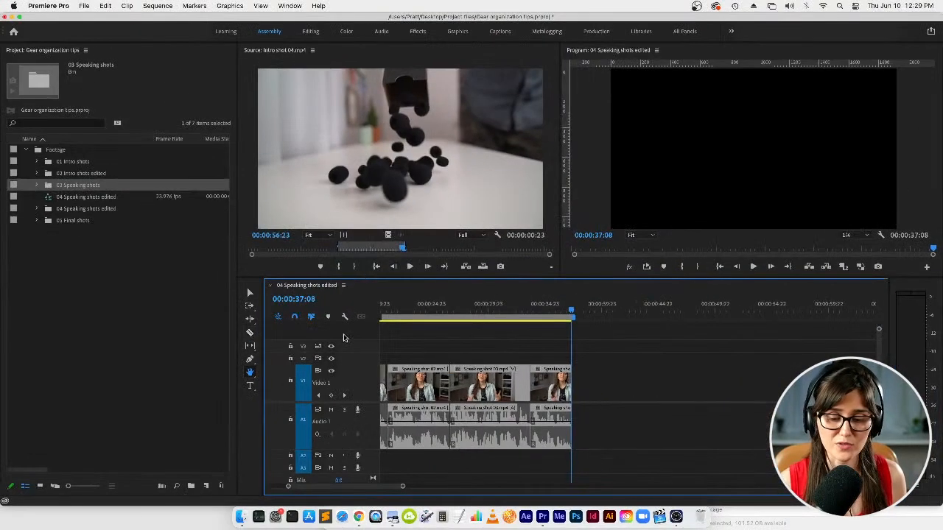
# - Split Speaking shot 03.mp4 at two points and Speaking shot 02.mp4 at one point with the Razor tool
pyautogui.press('c')
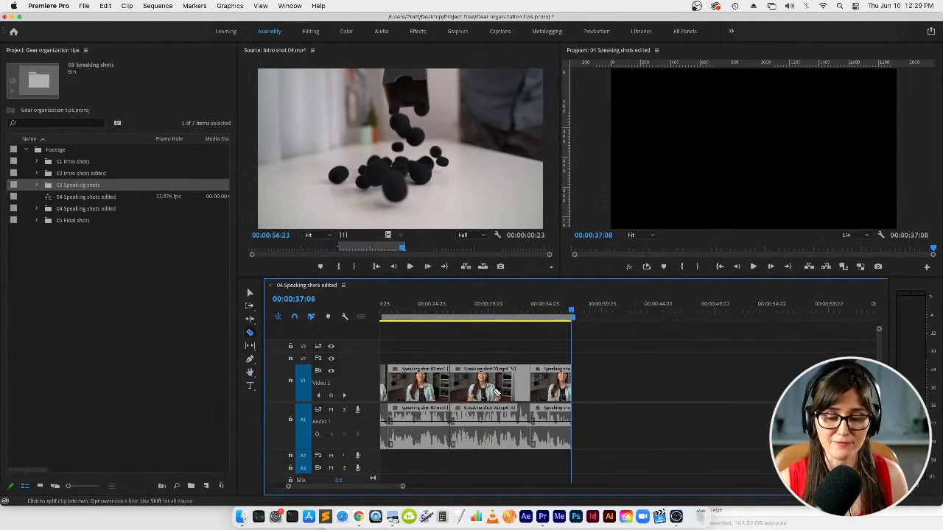
pyautogui.click(493, 392)
pyautogui.click(410, 392)
pyautogui.click(511, 396)
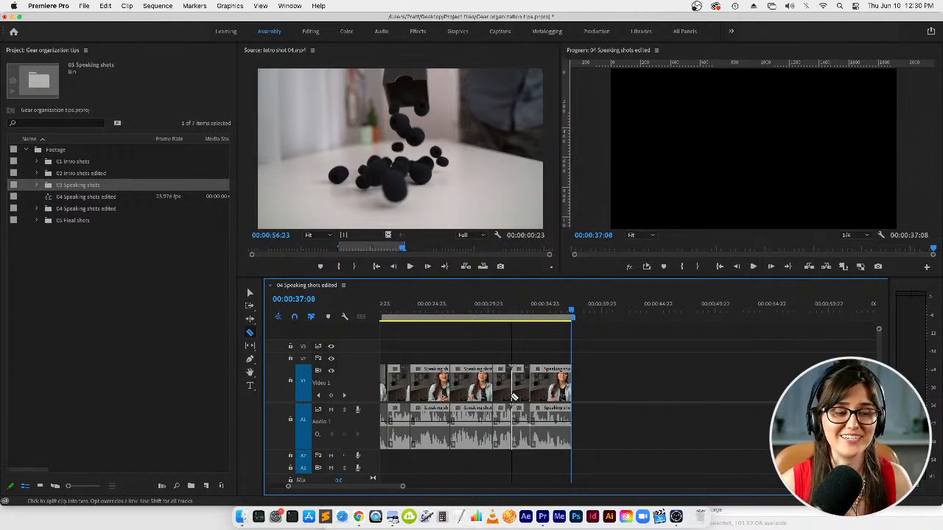
# - Try deleting the first piece of Speaking shot 03.mp4 without closing its gap, and undo the deletion
pyautogui.press('v')
pyautogui.click(475, 310)
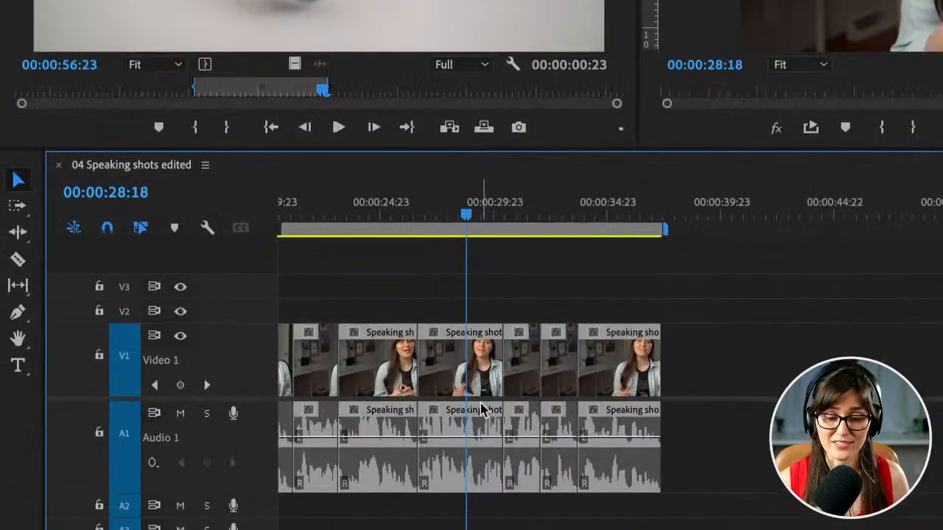
pyautogui.click(477, 394)
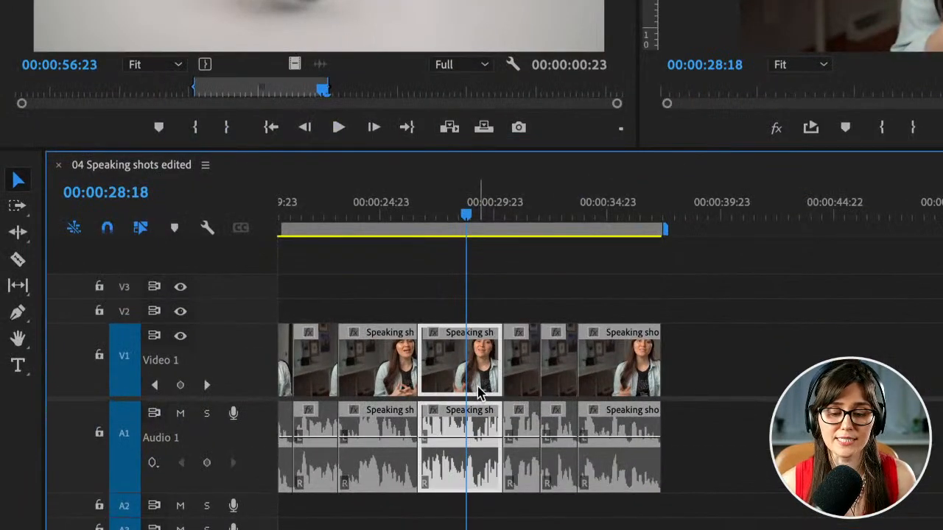
pyautogui.press('Delete')
pyautogui.click(478, 378)
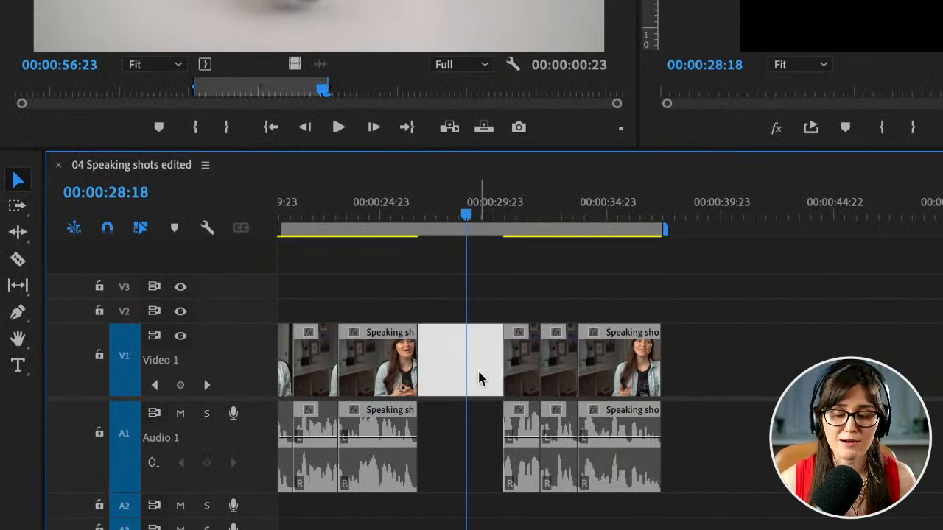
pyautogui.hotkey('ctrl', 'z')
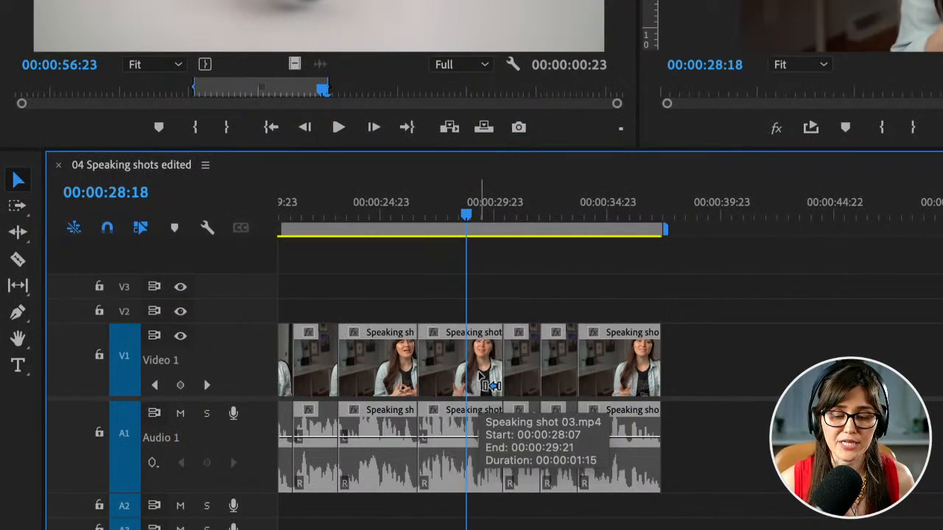
# - Ripple-delete the first piece of Speaking shot 03.mp4, around 00:00:28:18
pyautogui.rightClick(478, 348)
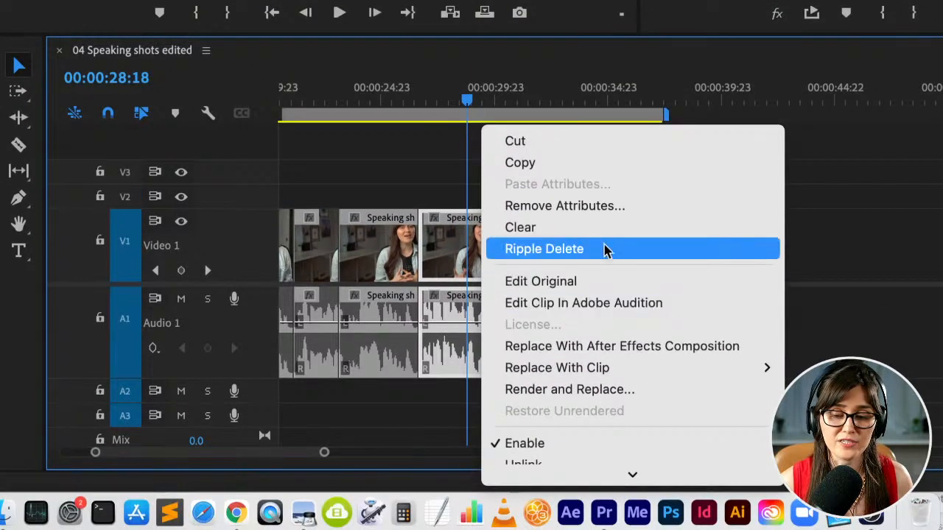
pyautogui.click(606, 250)
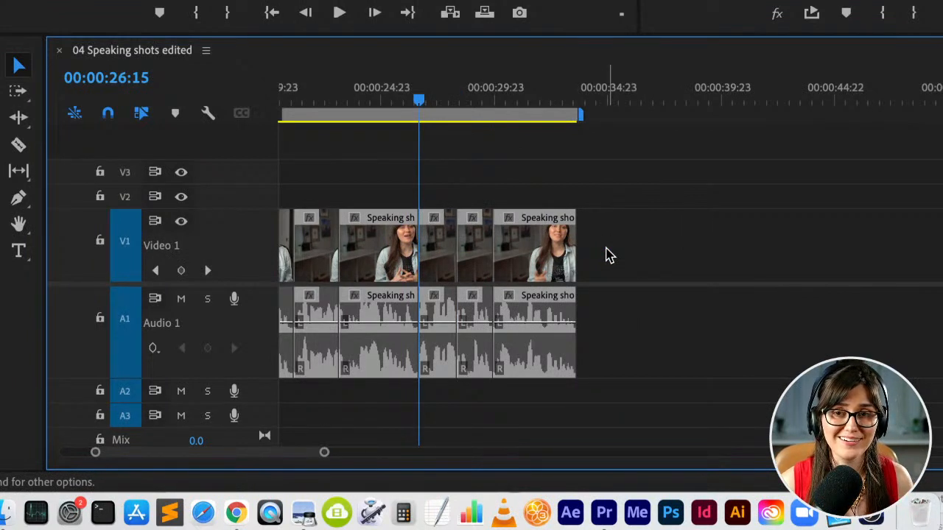
pyautogui.rightClick(386, 240)
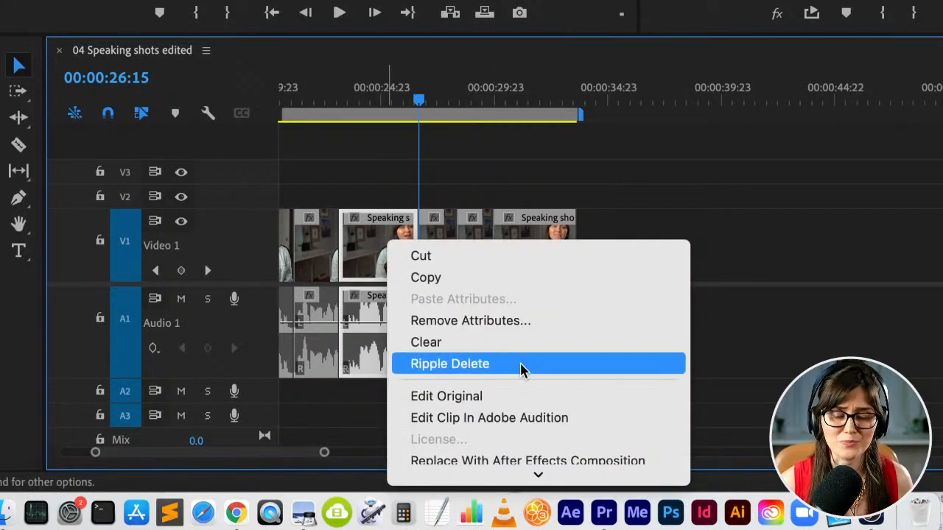
pyautogui.click(482, 167)
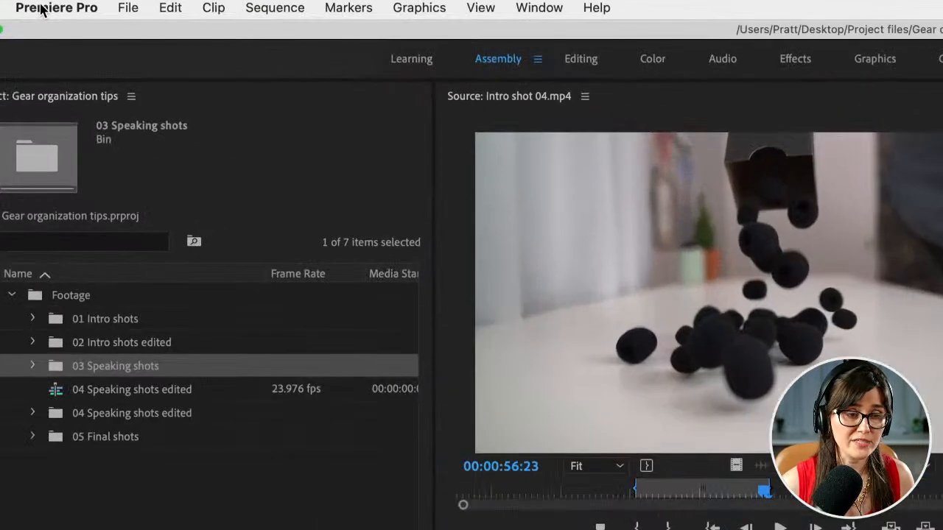
# - Look up the shortcuts assigned to "ripple delete" in the keyboard shortcut settings, and close the settings
pyautogui.click(42, 6)
pyautogui.click(147, 124)
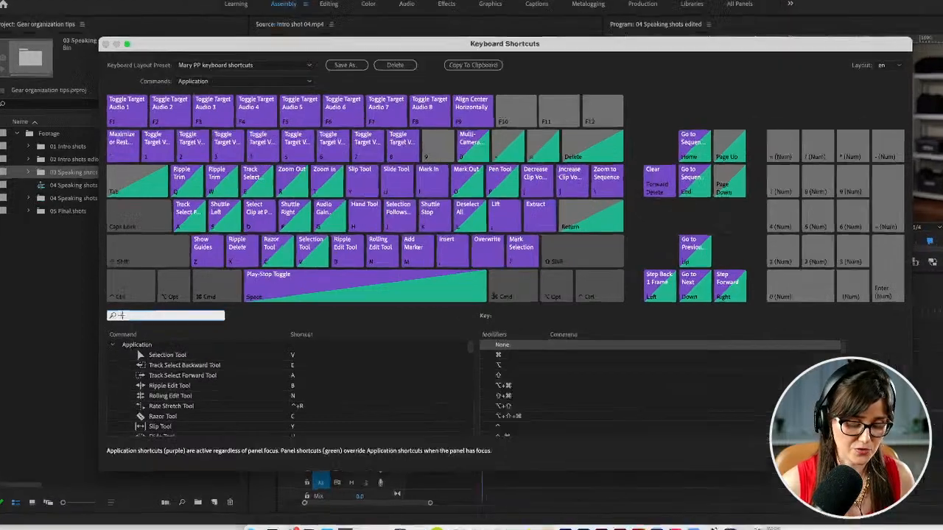
pyautogui.write('ripple delete')
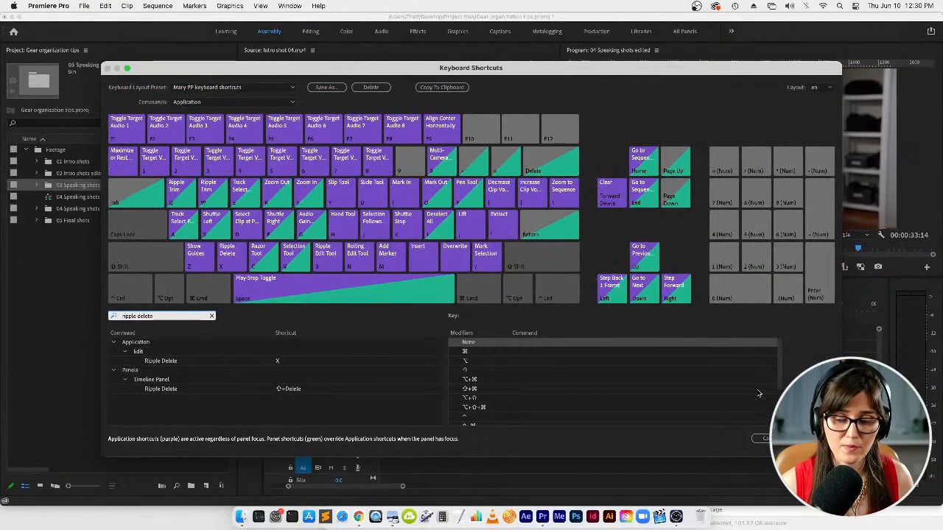
pyautogui.click(815, 439)
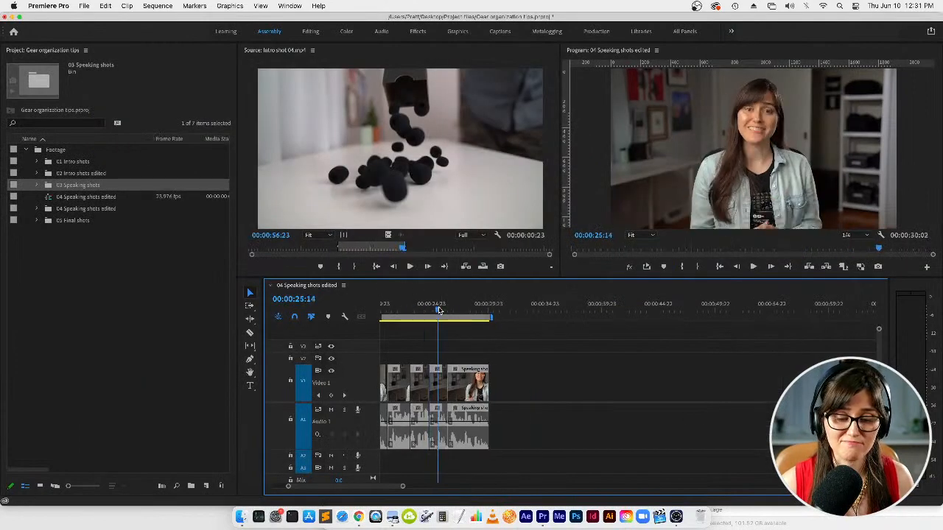
# - Ripple-delete the last piece of Speaking shot 03.mp4, under the playhead at 00:00:25:14
pyautogui.press('w')
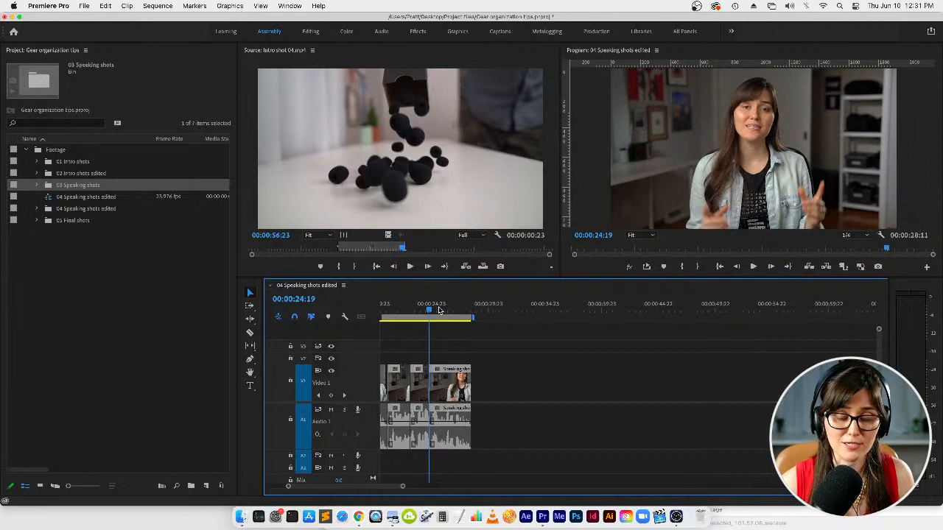
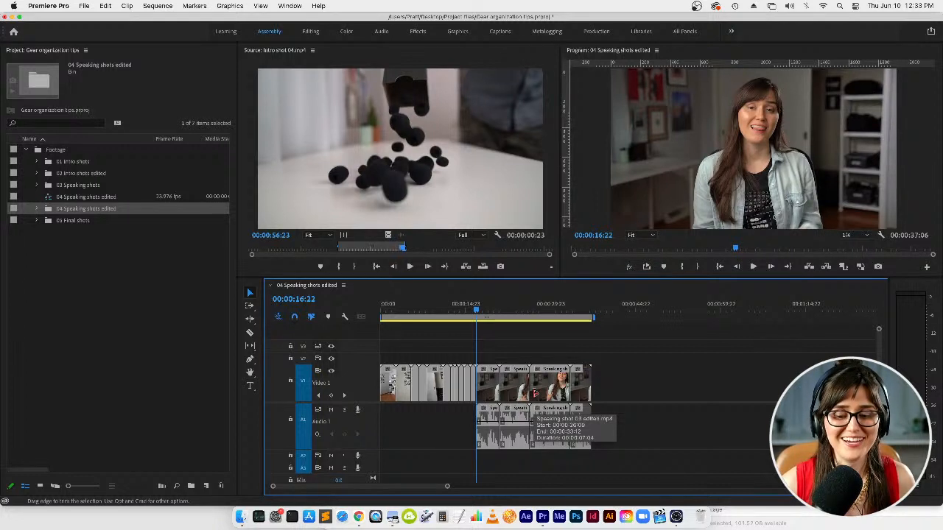
# - Open the 05 Final shots bin and display its clips as enlarged thumbnails
pyautogui.press('=')
pyautogui.moveTo(608, 314)
pyautogui.mouseDown()
pyautogui.moveTo(623, 317)
pyautogui.moveTo(612, 318)
pyautogui.mouseUp()
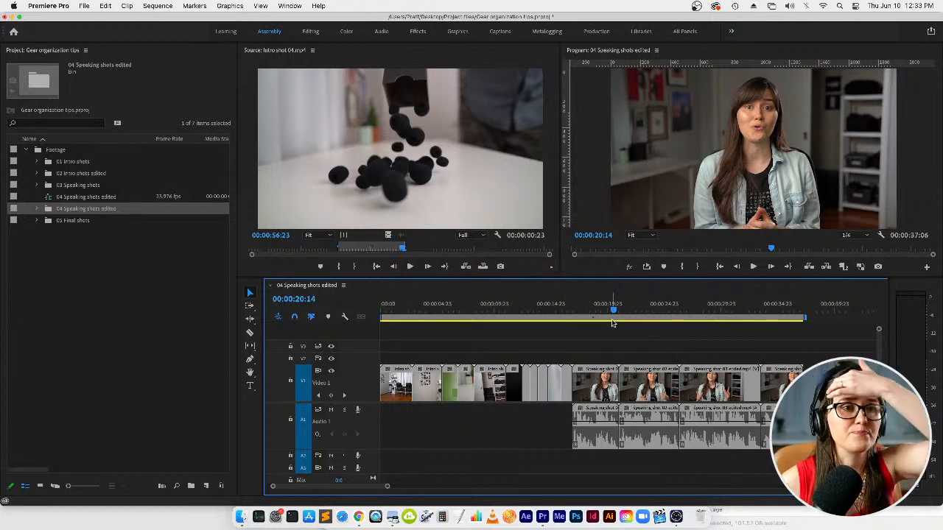
pyautogui.click(49, 221)
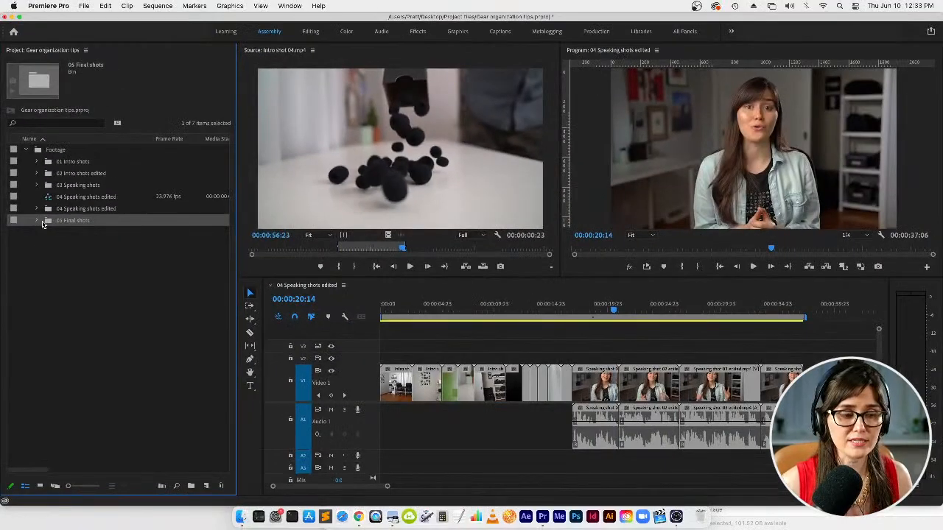
pyautogui.doubleClick(42, 223)
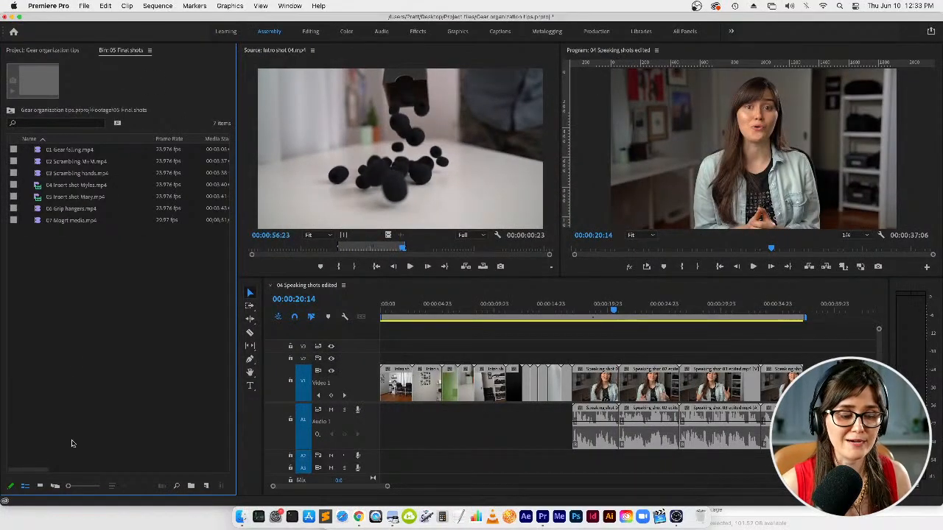
pyautogui.click(40, 486)
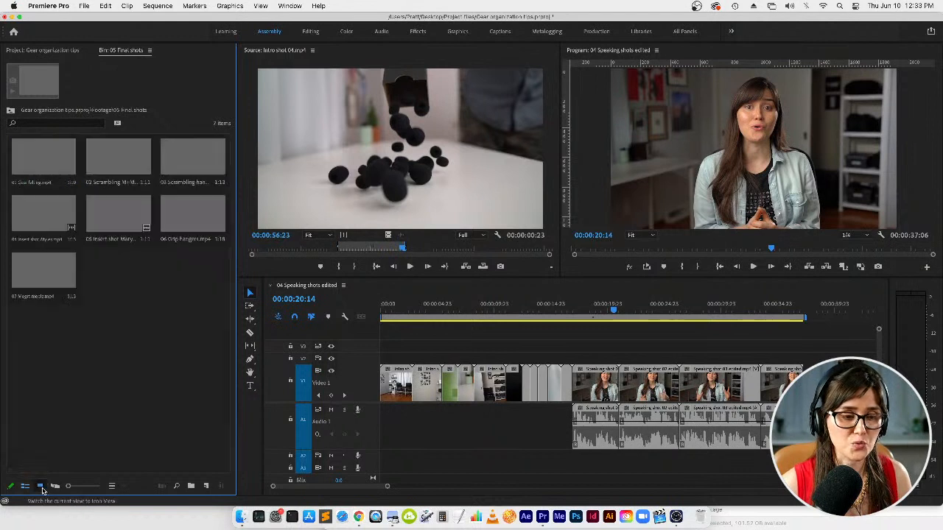
pyautogui.moveTo(69, 487); pyautogui.dragTo(76, 487)
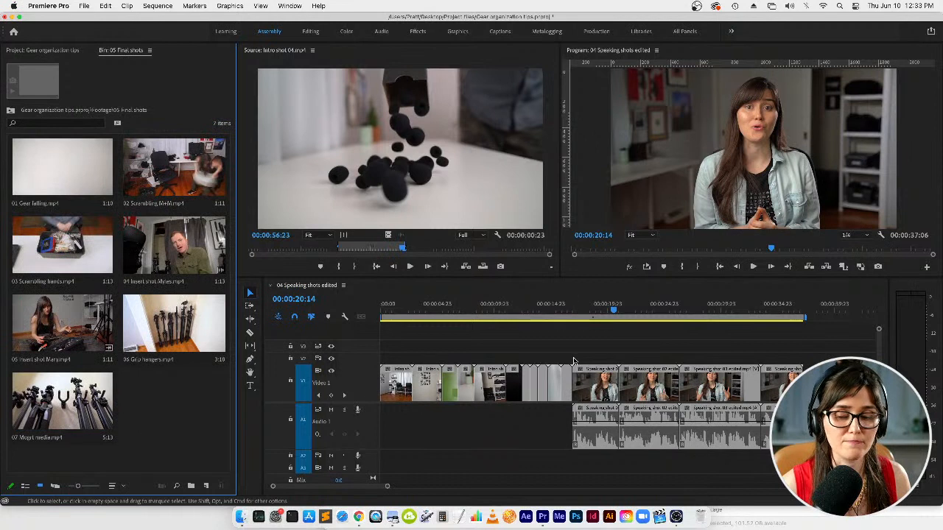
# - Play Speaking shot 01 edited.mp4 in the sequence to listen for where the first insert shot belongs
pyautogui.click(600, 313)
pyautogui.press('=')
pyautogui.press('Up')
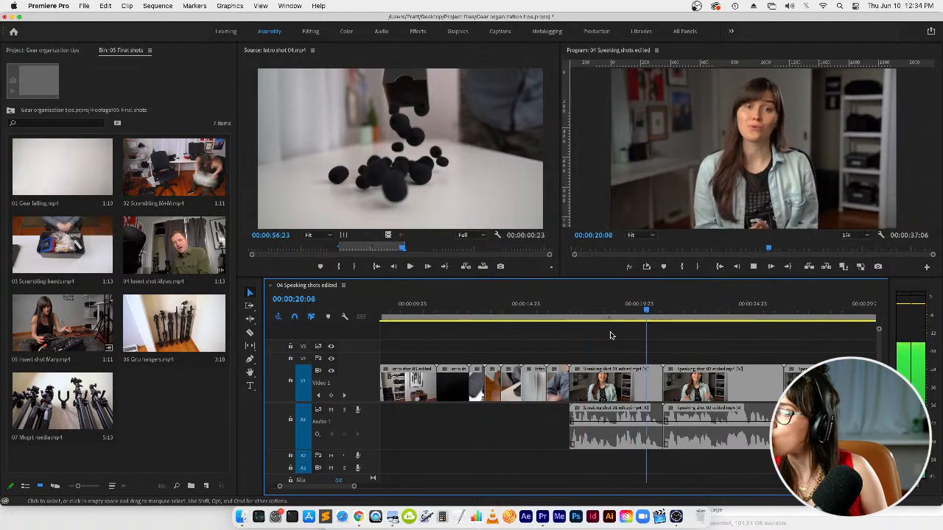
pyautogui.press('space')
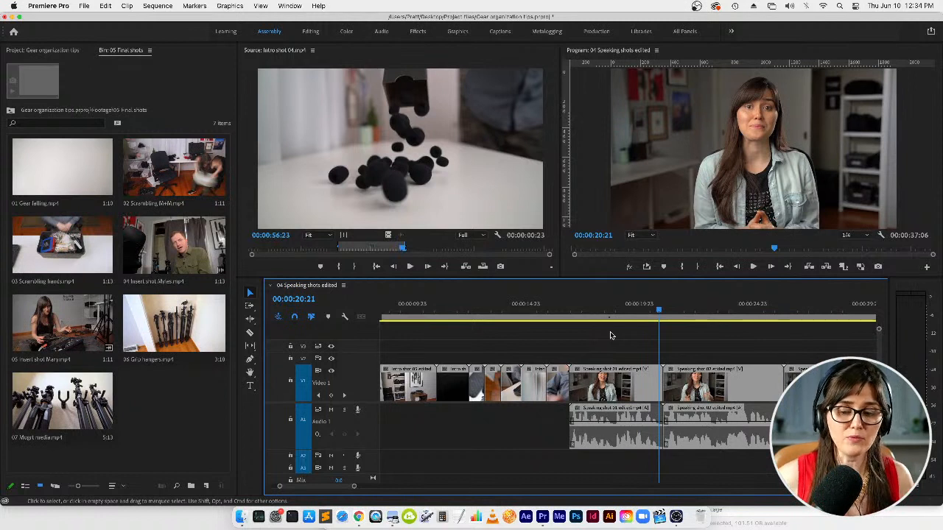
# - Load 01 Gear falling.mp4 in the source monitor, scrub to its end and return to its start at 00:03:05:00
pyautogui.doubleClick(44, 162)
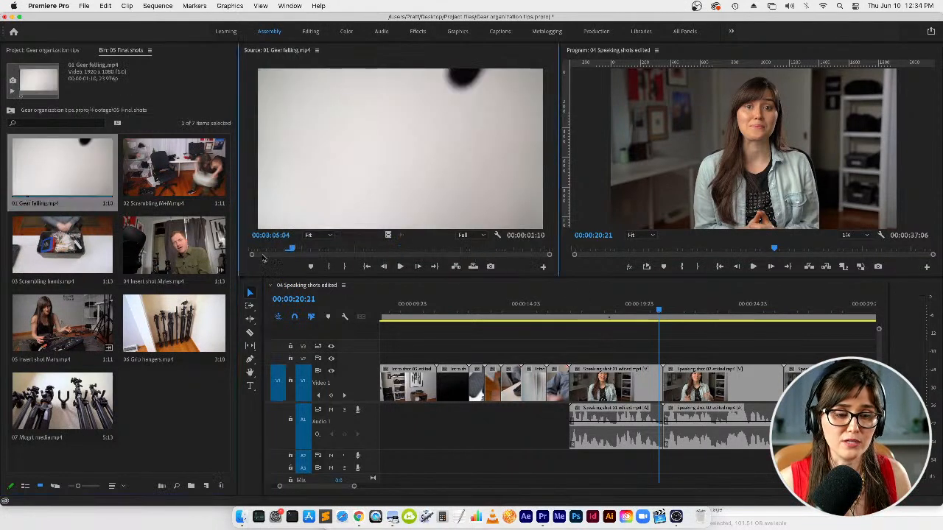
pyautogui.moveTo(291, 249); pyautogui.dragTo(559, 256)
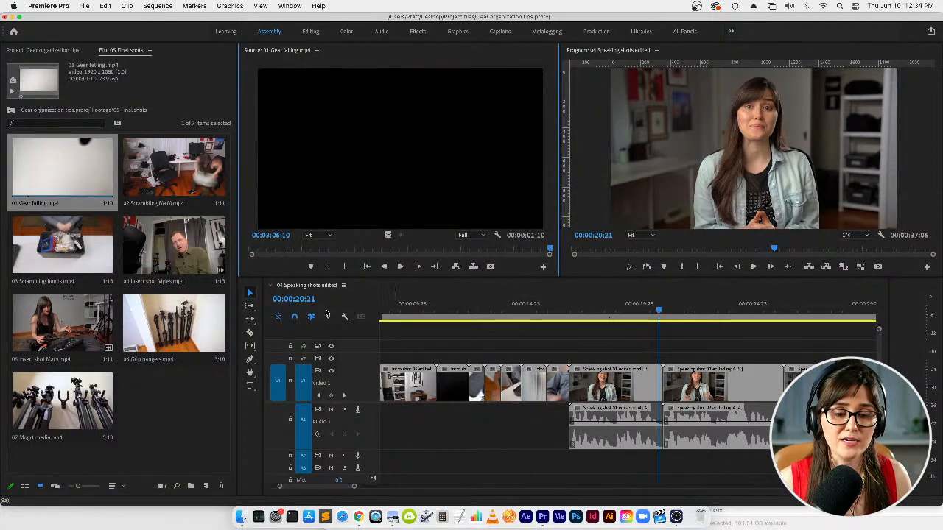
pyautogui.moveTo(265, 250); pyautogui.dragTo(197, 236)
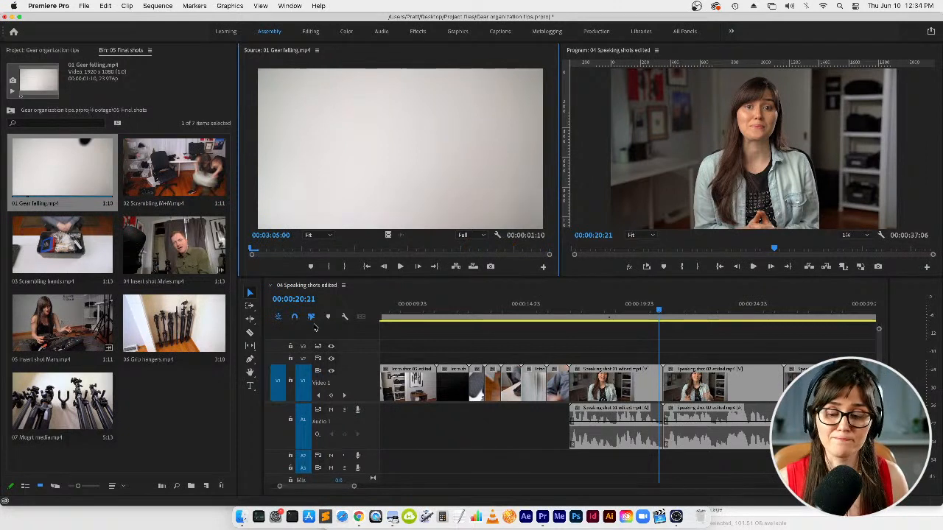
# - Place only the video of 01 Gear falling.mp4 on Video 2 at 00:00:18:23, matching the speech in Speaking shot 01
pyautogui.click(625, 309)
pyautogui.press('=')
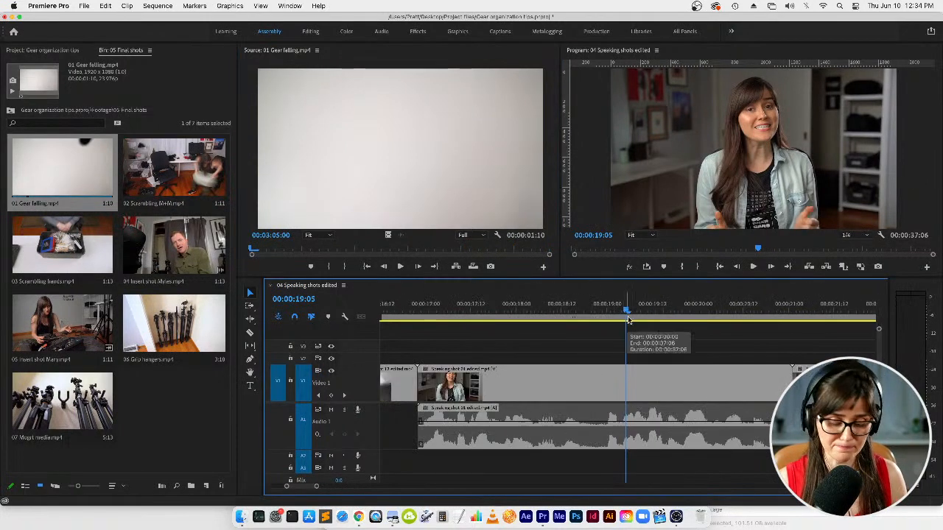
pyautogui.press('h')
pyautogui.moveTo(642, 370); pyautogui.dragTo(581, 372)
pyautogui.click(541, 309)
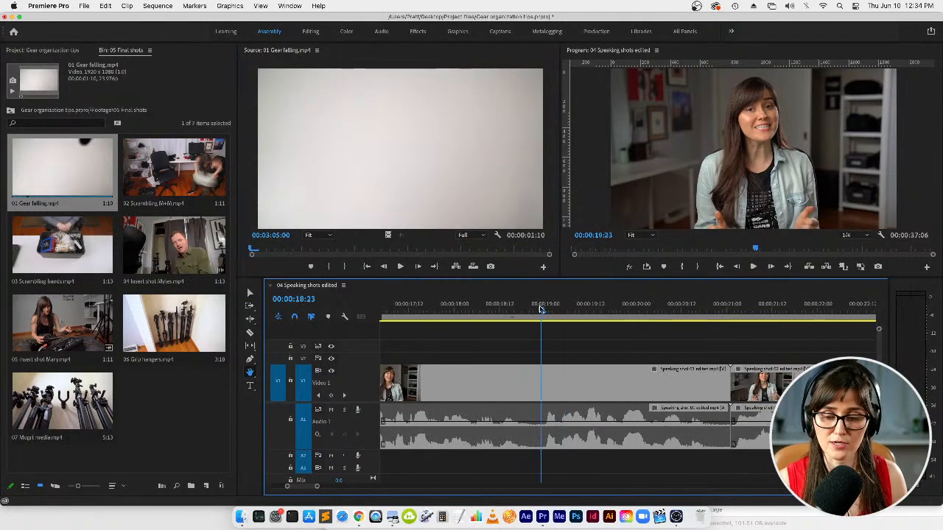
pyautogui.press('space')
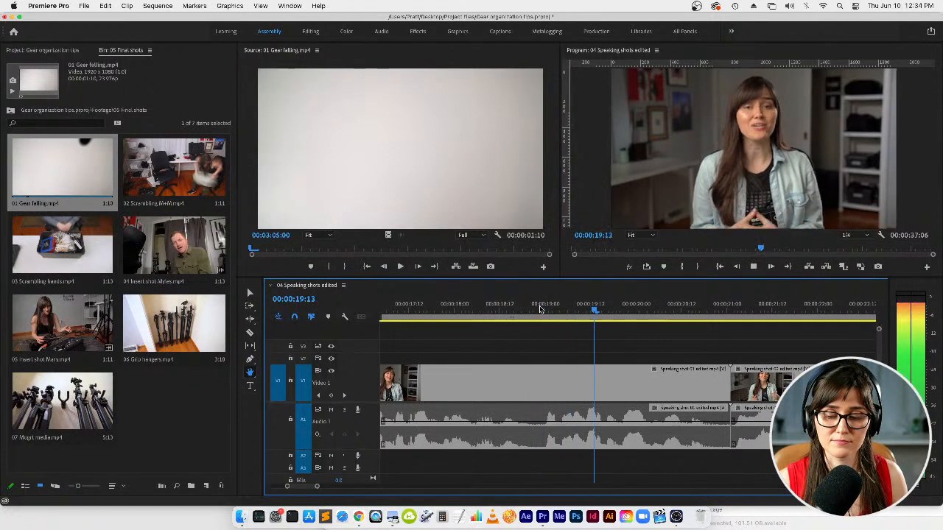
pyautogui.press('space')
pyautogui.click(539, 309)
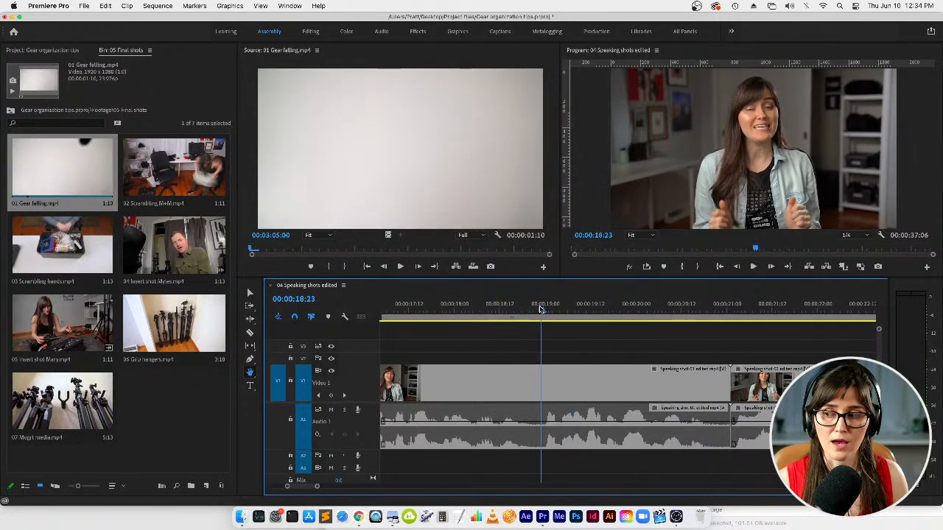
pyautogui.click(354, 151)
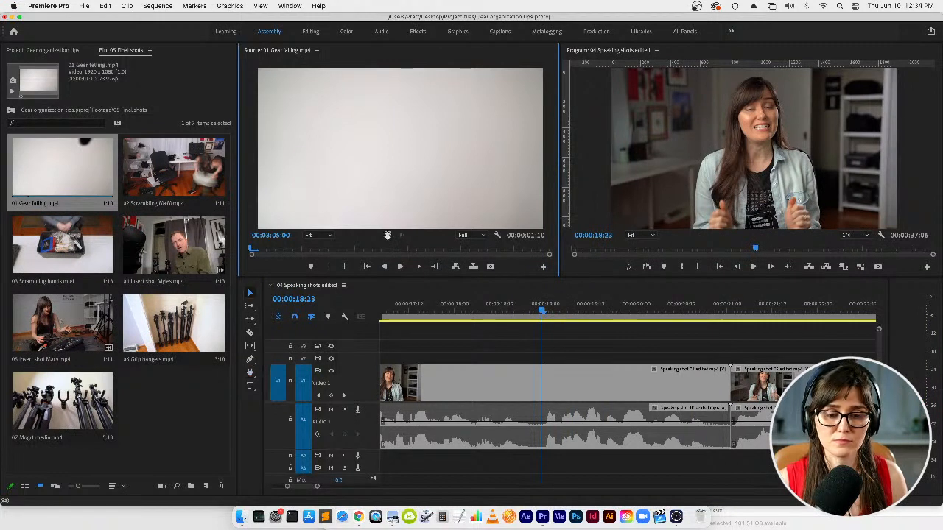
pyautogui.moveTo(388, 235); pyautogui.dragTo(553, 361)
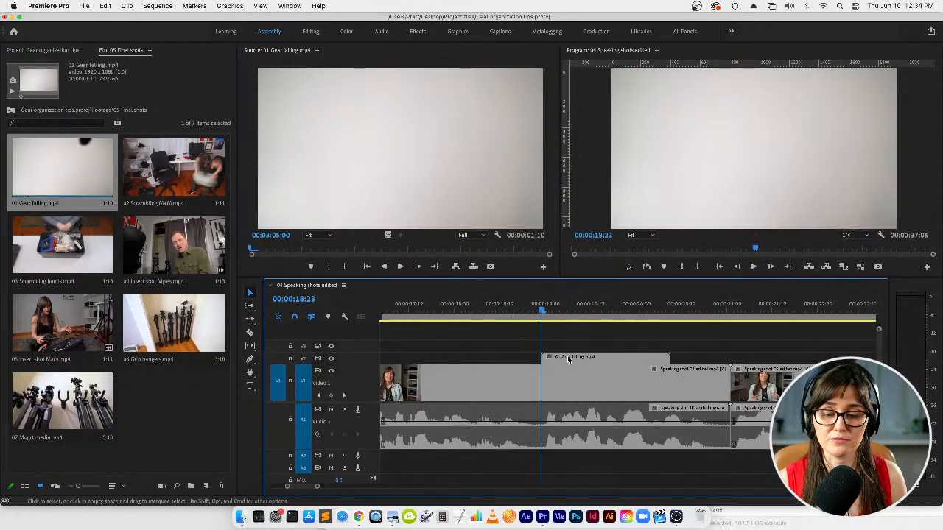
# - Expand the Video 2 track and check the inserted clip at 00:00:19:15 above Speaking shot 01, within the whole sequence
pyautogui.doubleClick(372, 360)
pyautogui.click(602, 311)
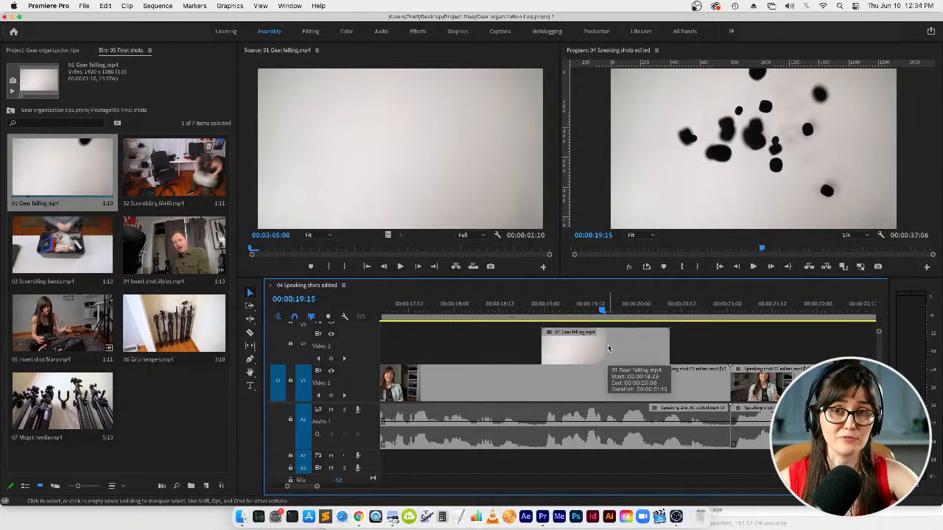
pyautogui.click(607, 394)
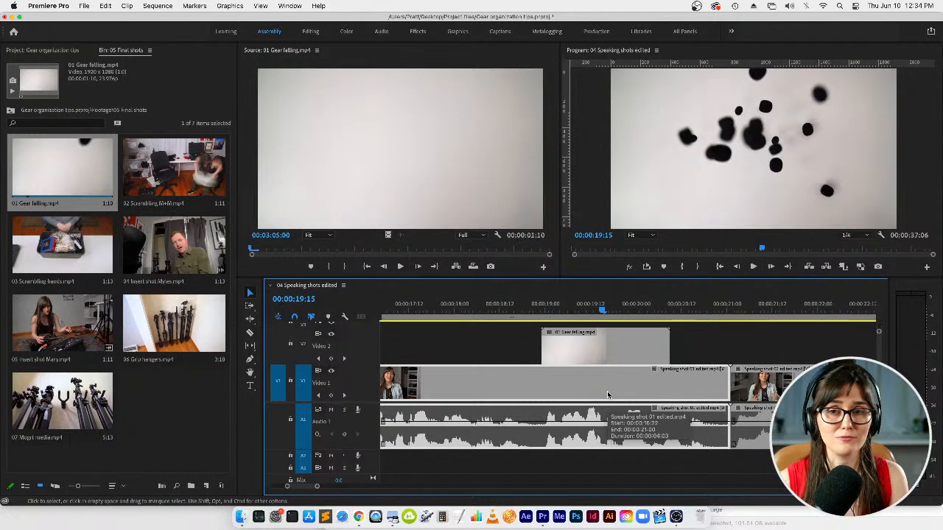
pyautogui.press('\\')
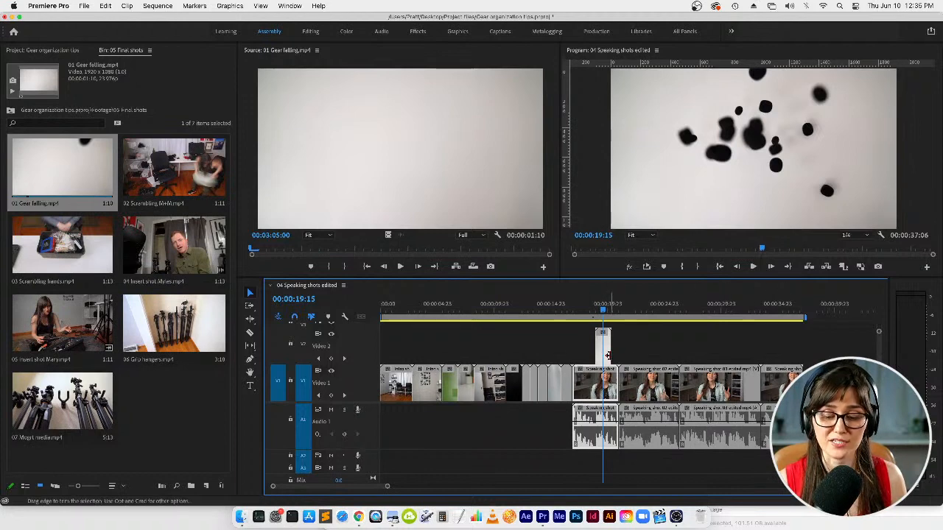
# - Duplicate the 01 Gear falling.mp4 clip on Video 2, placing the copy directly after the original
pyautogui.press('\\')
pyautogui.press('h')
pyautogui.moveTo(587, 354); pyautogui.dragTo(491, 354)
pyautogui.press('v')
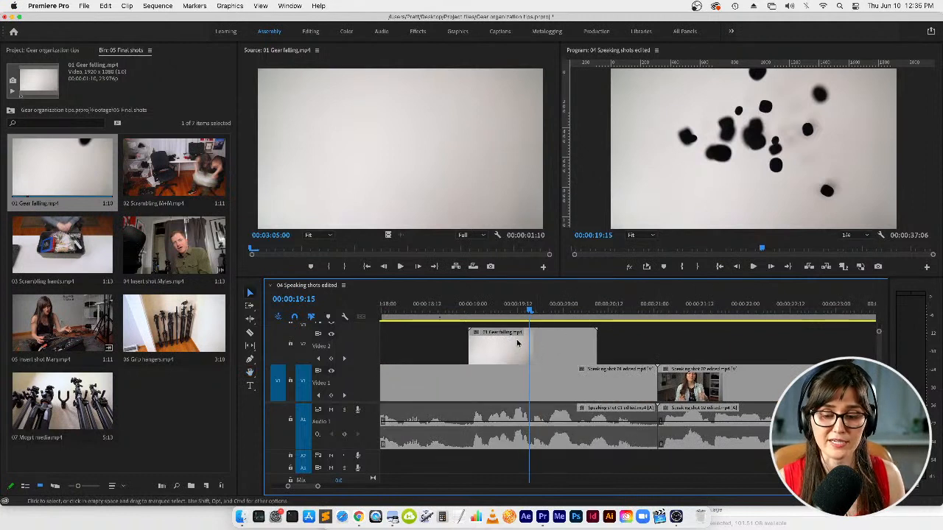
pyautogui.click(513, 345)
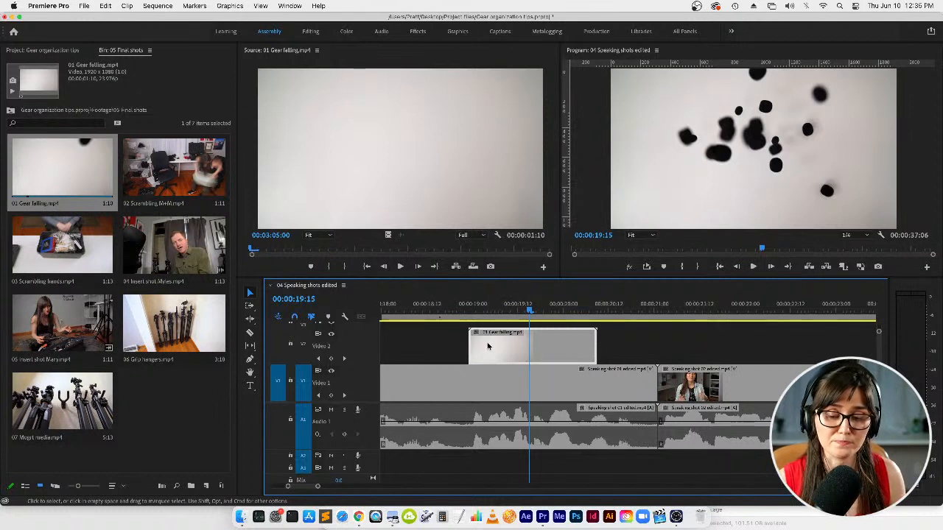
pyautogui.moveTo(487, 346); pyautogui.dragTo(616, 341)
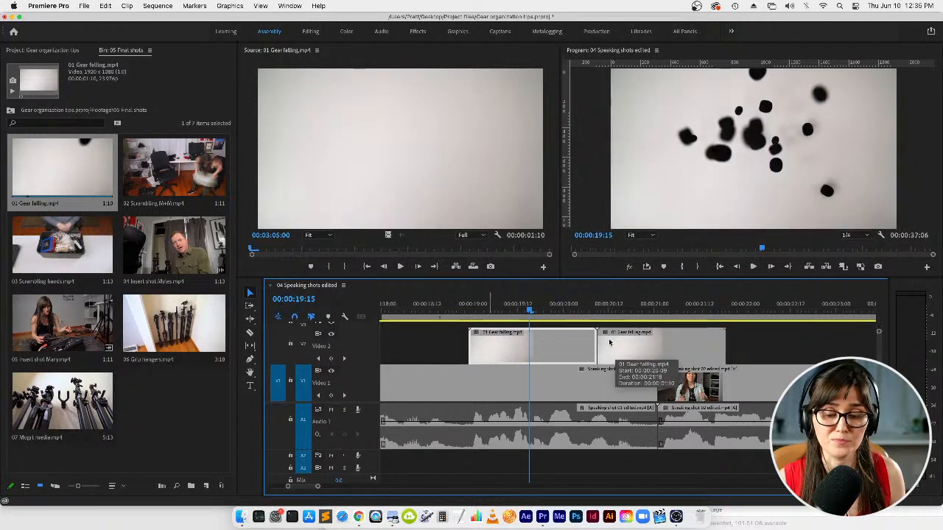
# - Set the speed of the copied 01 Gear falling.mp4 clip to 200% and reverse it
pyautogui.click(632, 349)
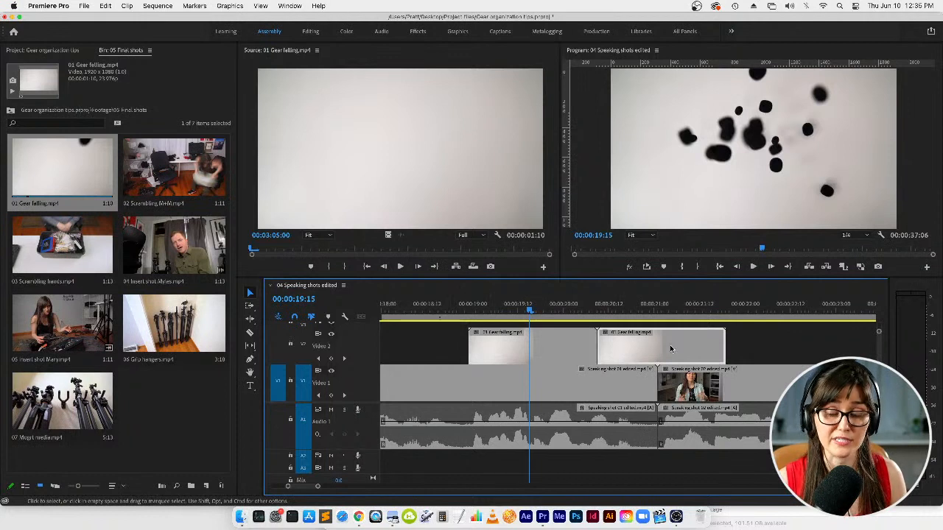
pyautogui.rightClick(665, 345)
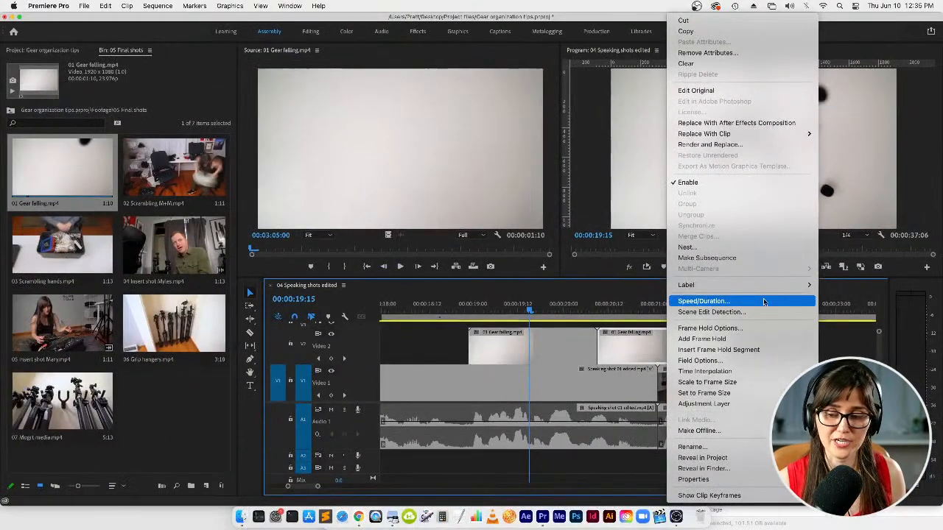
pyautogui.click(764, 302)
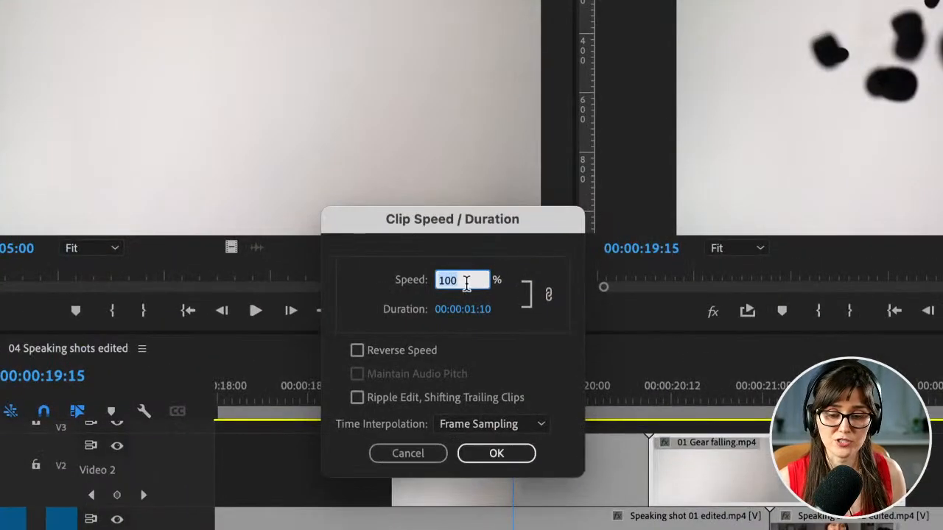
pyautogui.write('200')
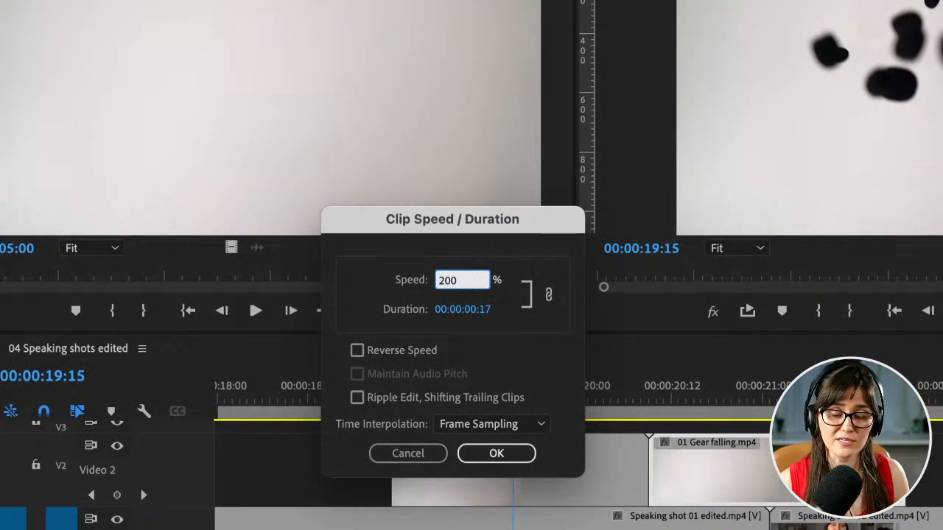
pyautogui.click(356, 350)
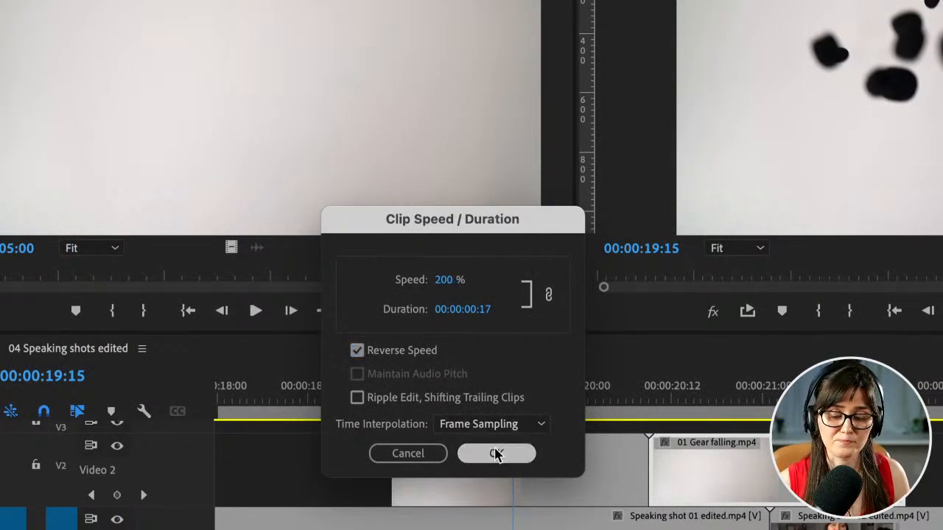
pyautogui.click(496, 454)
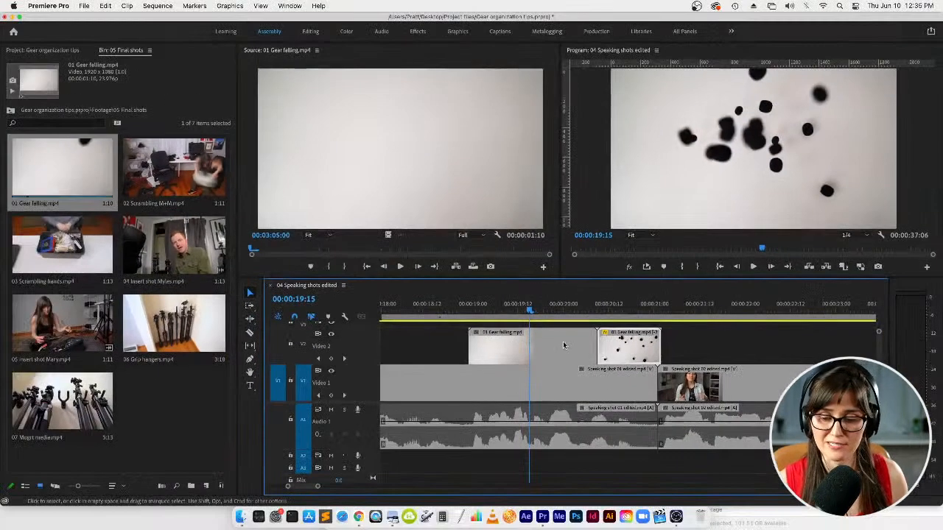
# - Shift both Gear falling clips slightly earlier so they end at the cut to Speaking shot 02, and play the section from 00:00:16:22
pyautogui.moveTo(645, 356); pyautogui.dragTo(632, 364)
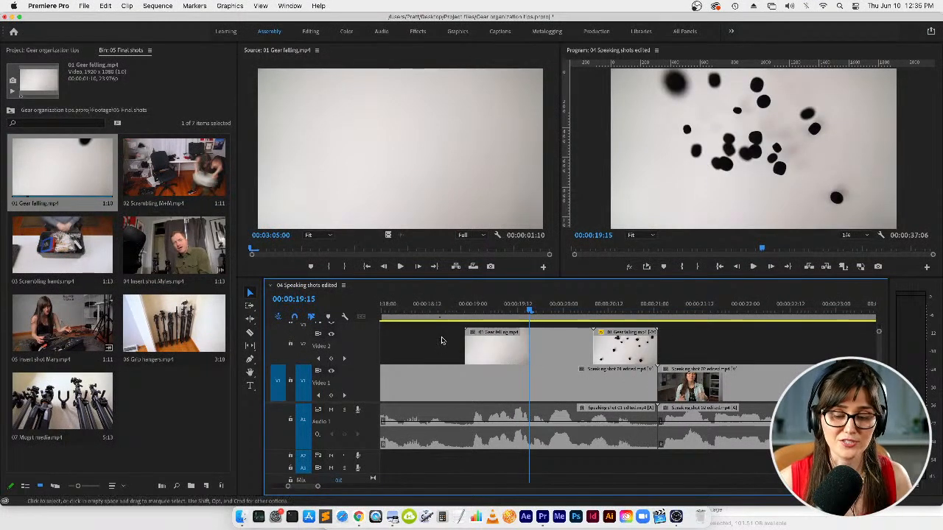
pyautogui.scroll(-2, 440, 342)
pyautogui.press('-')
pyautogui.press('Up')
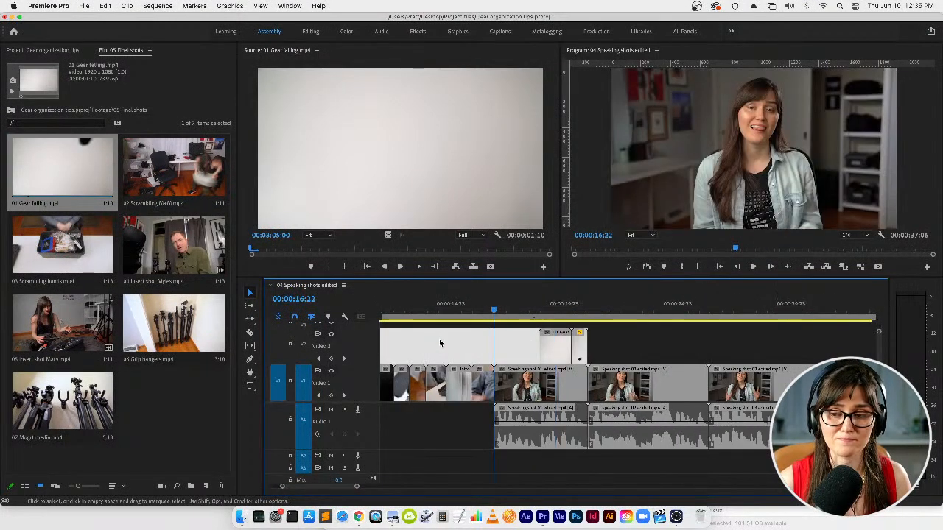
pyautogui.press('space')
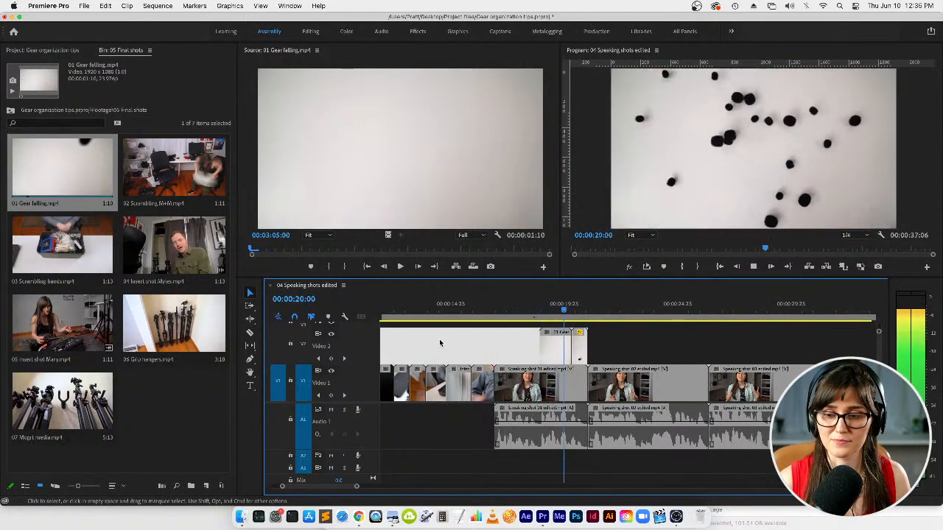
pyautogui.press('space')
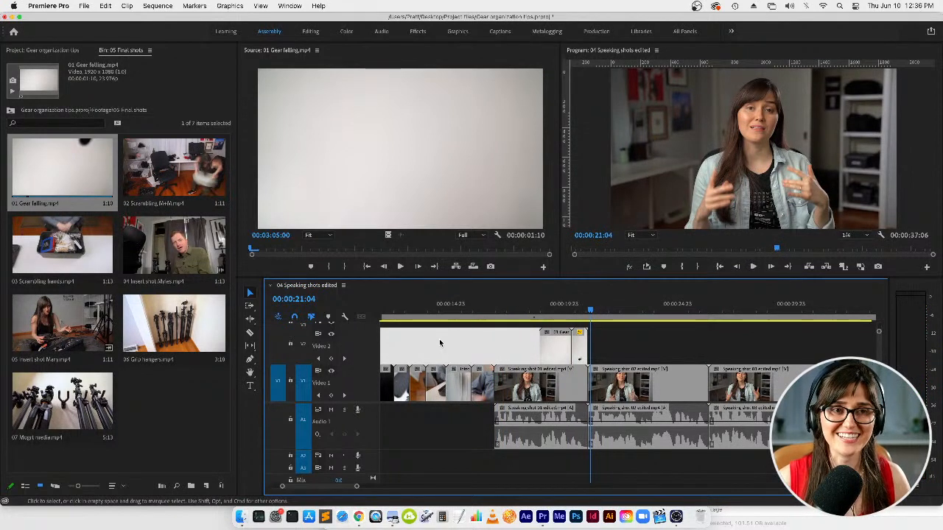
# - Play Speaking shot 02 from 00:00:21:01 up to the cut to Speaking shot 03
pyautogui.press('Left')
pyautogui.press('Left')
pyautogui.press('Left')
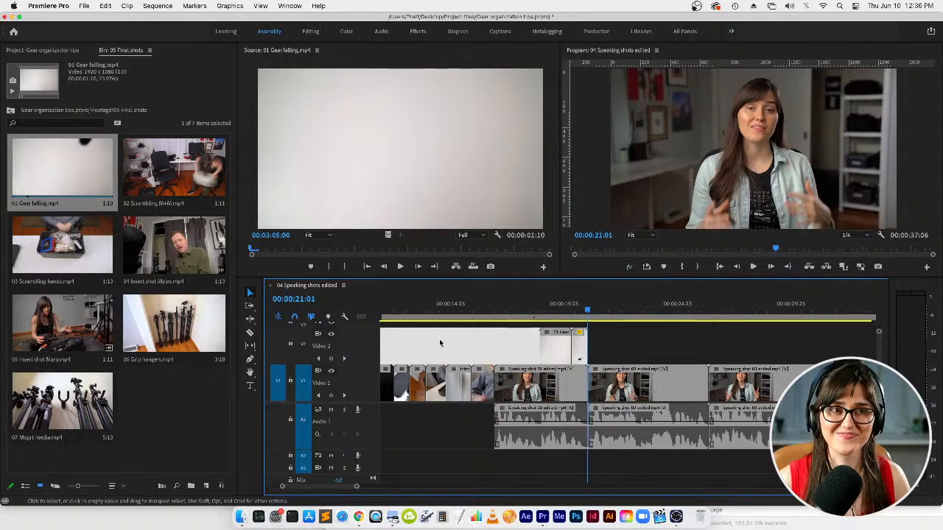
pyautogui.press('space')
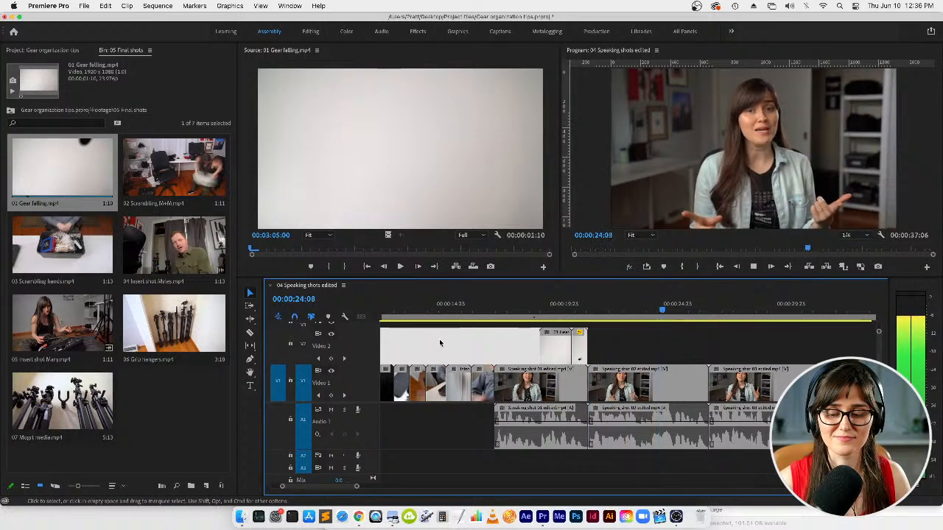
pyautogui.press('space')
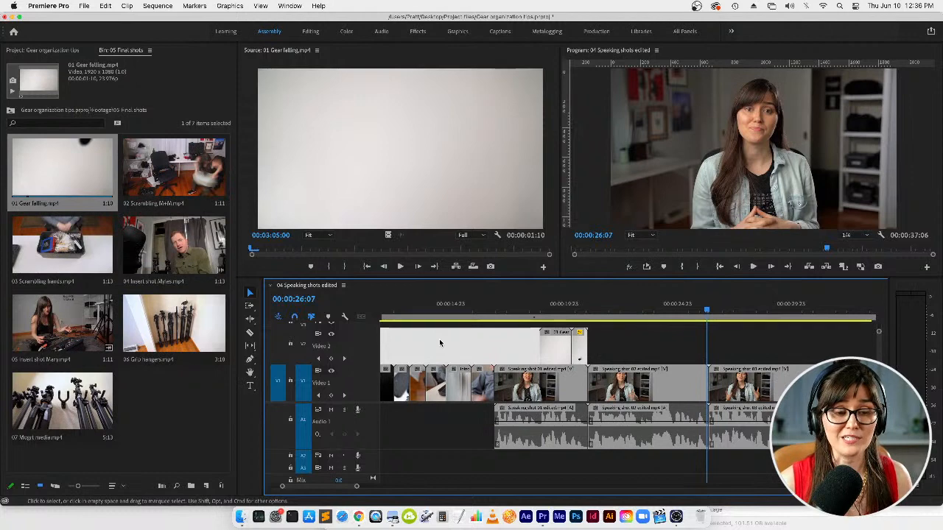
# - Preview 02 Scrambling M+M.mp4 and 03 Scrambling hands.mp4, and place both in order on Video 2, ending at the cut to Speaking shot 03
pyautogui.doubleClick(174, 168)
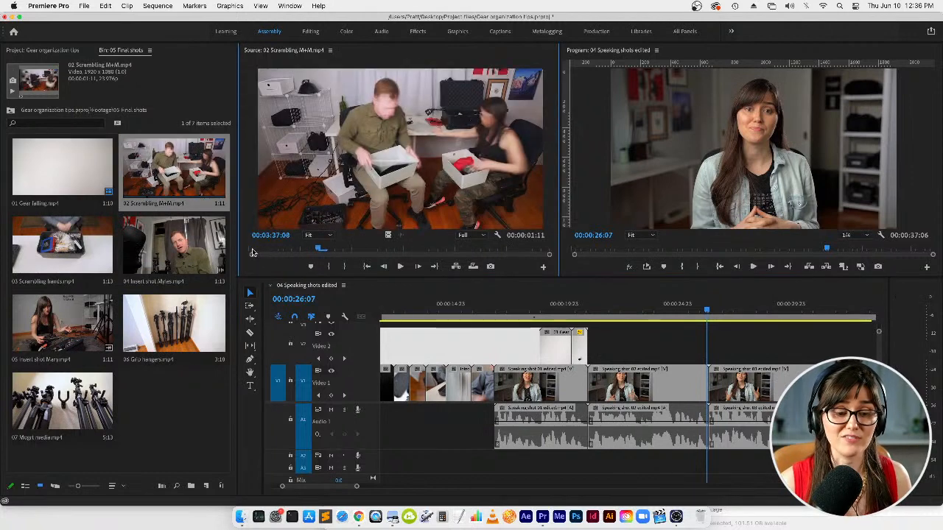
pyautogui.press('space')
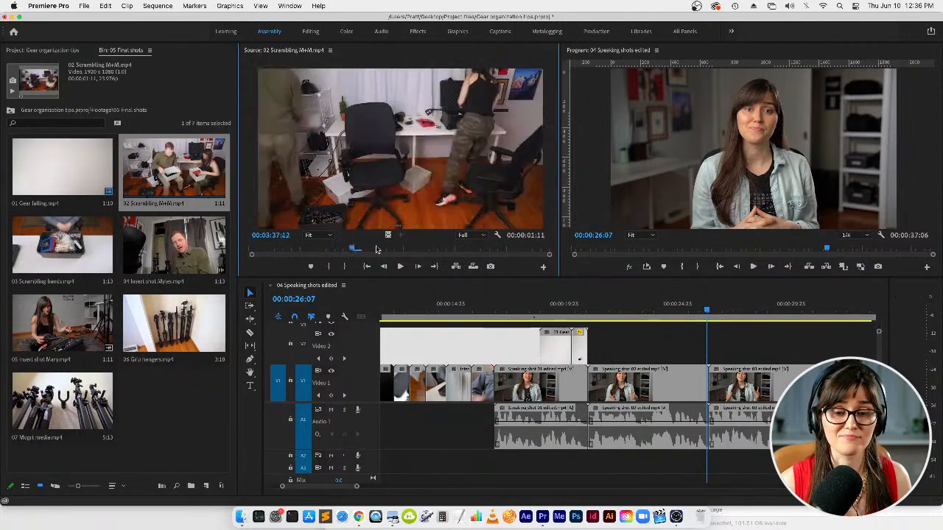
pyautogui.doubleClick(90, 254)
pyautogui.click(380, 248)
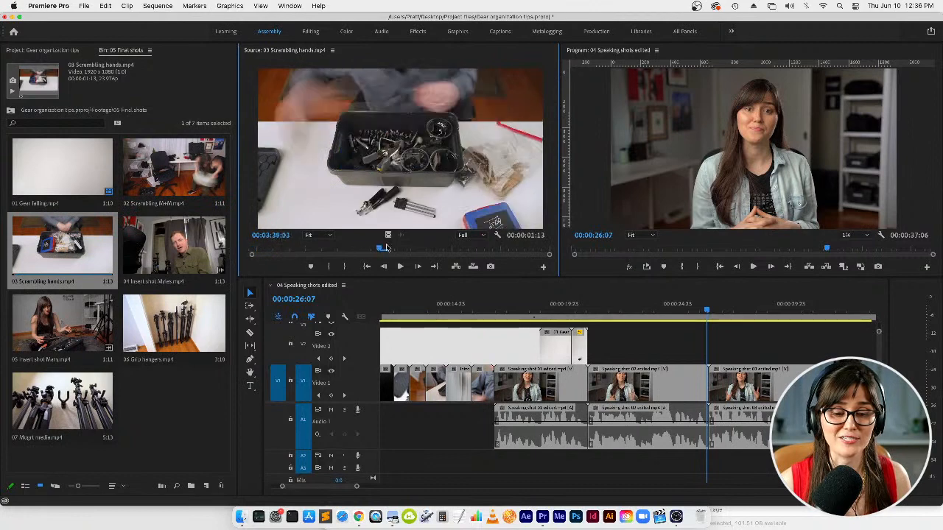
pyautogui.moveTo(385, 249); pyautogui.dragTo(516, 248)
pyautogui.keyDown('super'); pyautogui.click(187, 177); pyautogui.keyUp('super')
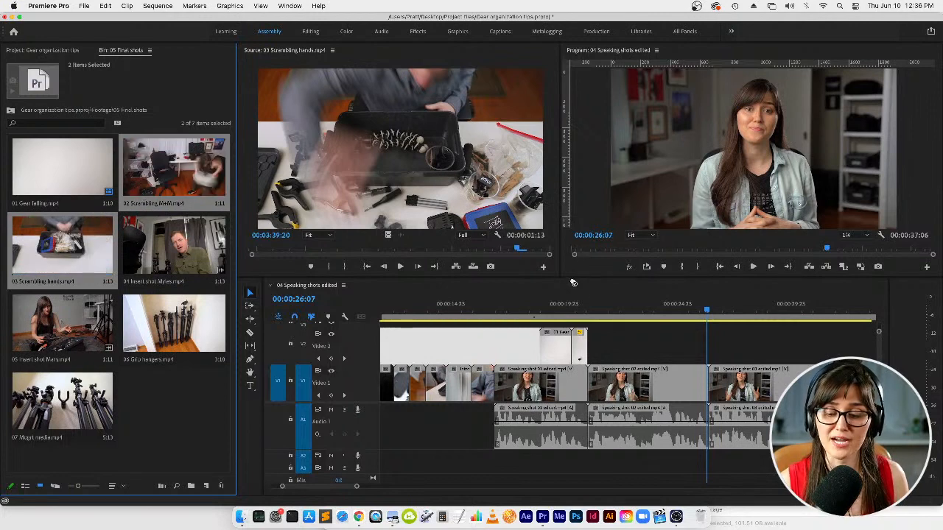
pyautogui.moveTo(573, 282); pyautogui.dragTo(683, 357)
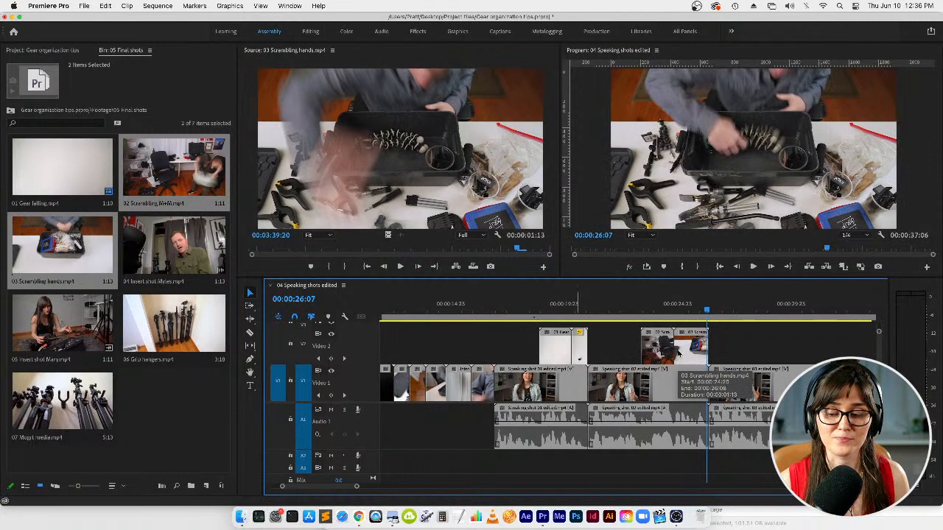
# - Move the playhead to the start of Speaking shot 03 at 00:00:26:09 and preview the 04 and 05 insert shots from the bin
pyautogui.press('h')
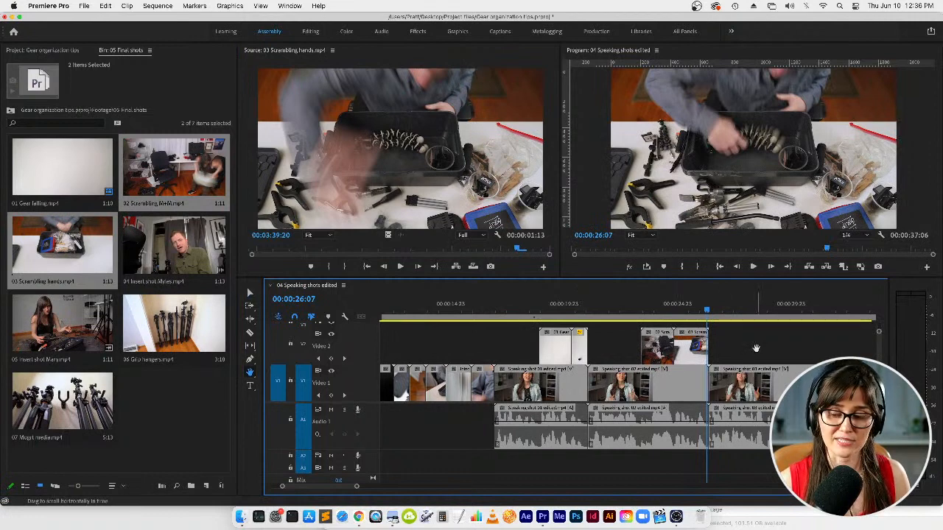
pyautogui.moveTo(755, 348); pyautogui.dragTo(541, 359)
pyautogui.press('v')
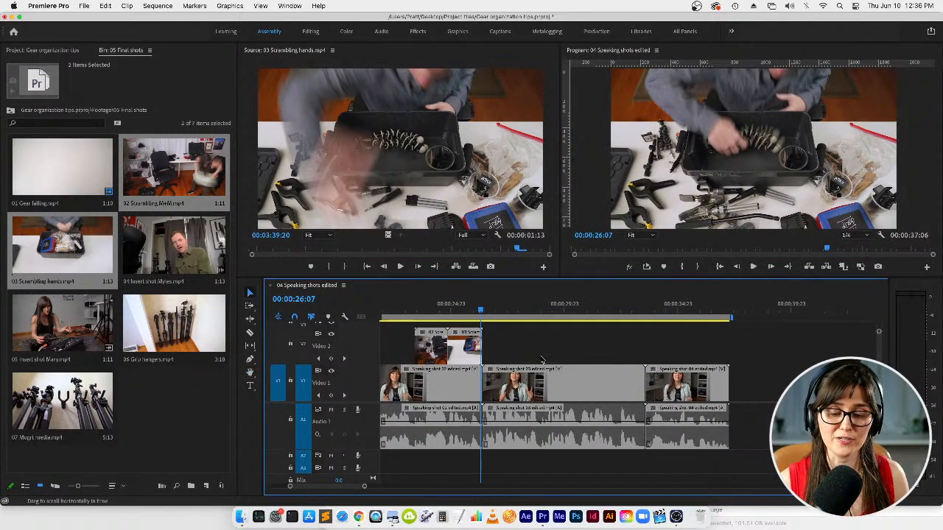
pyautogui.press('Down')
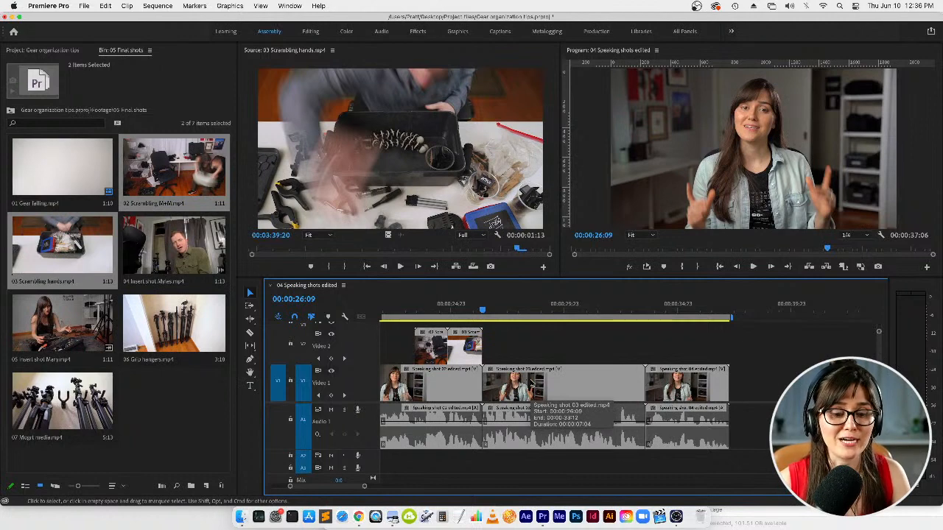
pyautogui.click(151, 250)
pyautogui.doubleClick(151, 250)
pyautogui.press('space')
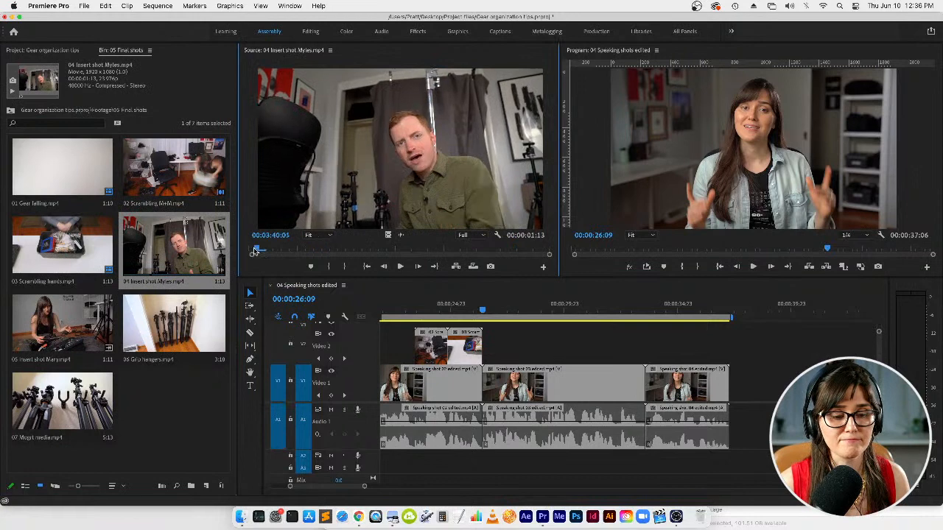
pyautogui.press('space')
pyautogui.doubleClick(90, 311)
pyautogui.press('space')
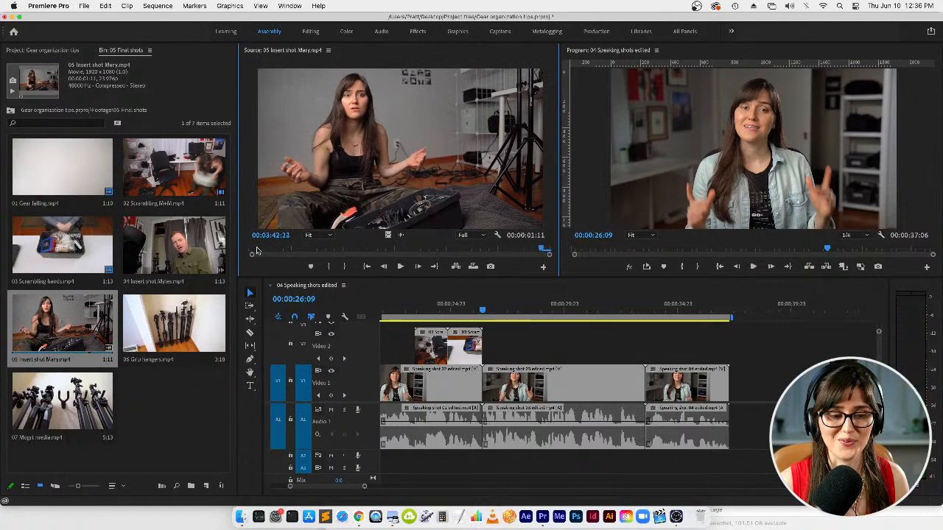
# - Insert the 04 and 05 insert shots with their audio at 00:00:26:09 on Video 1, pushing Speaking shots 03 and 04 later
pyautogui.click(180, 251)
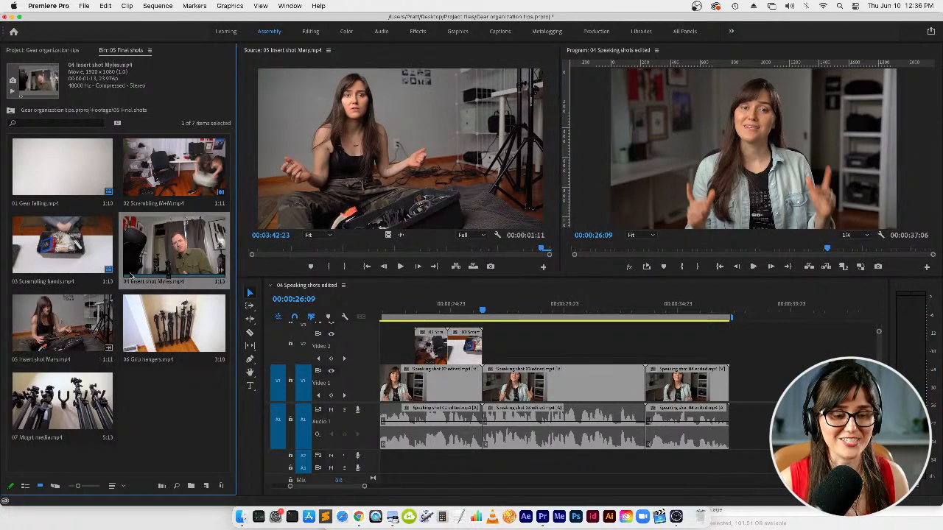
pyautogui.keyDown('super'); pyautogui.click(43, 328); pyautogui.keyUp('super')
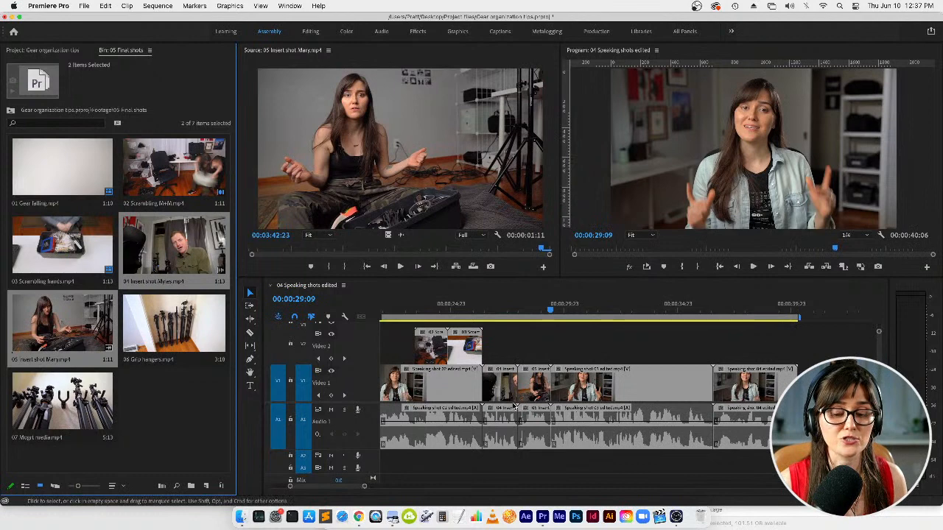
pyautogui.press('super+z')
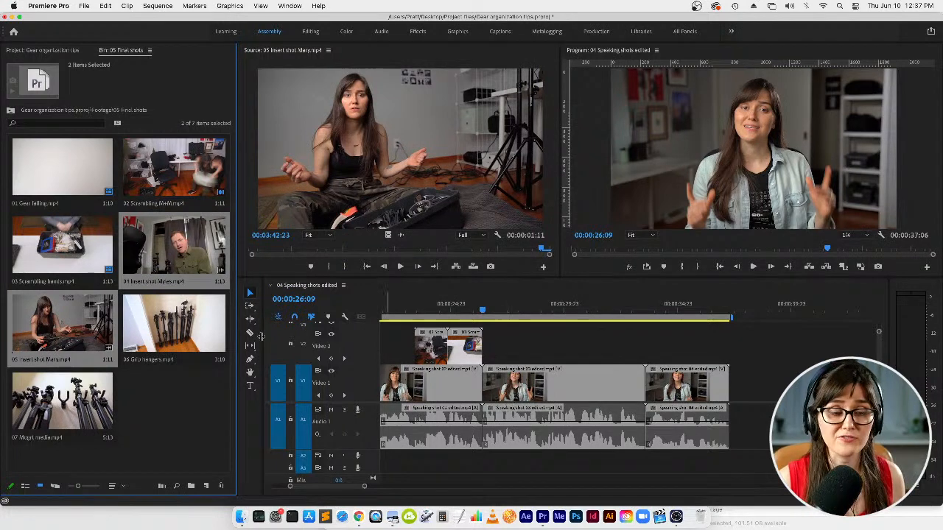
pyautogui.moveTo(452, 342); pyautogui.dragTo(520, 390)
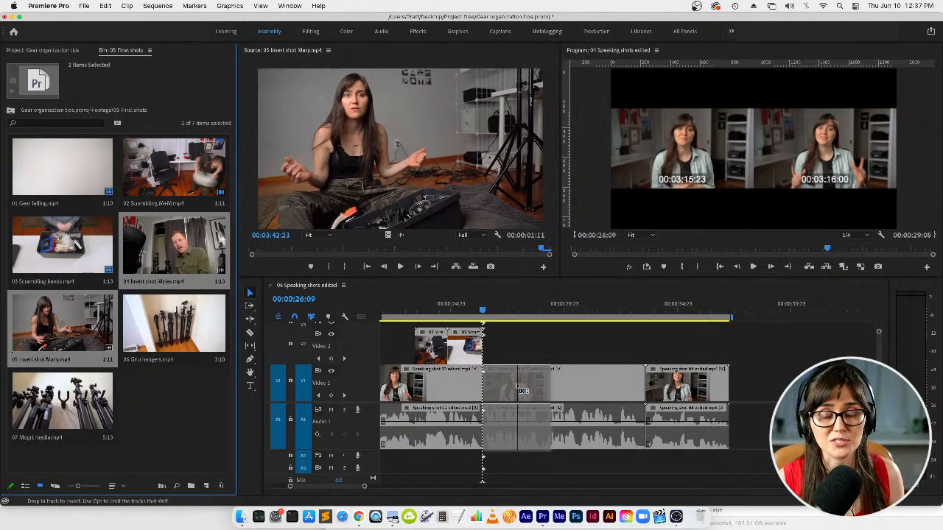
pyautogui.moveTo(520, 390); pyautogui.dragTo(520, 390)
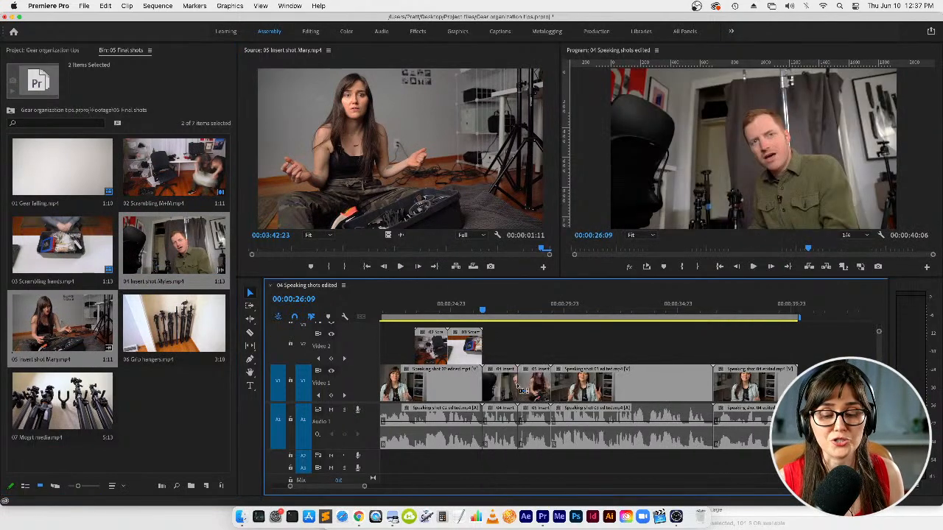
# - Play the sequence from 00:00:21:01 through both inserted shots to check the flow before Speaking shot 03
pyautogui.click(388, 315)
pyautogui.press('-')
pyautogui.press('Up')
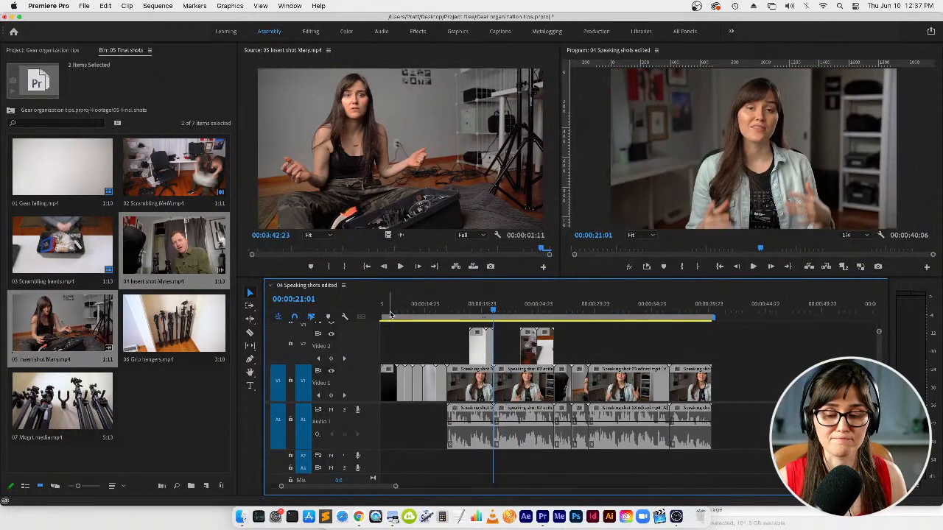
pyautogui.press('space')
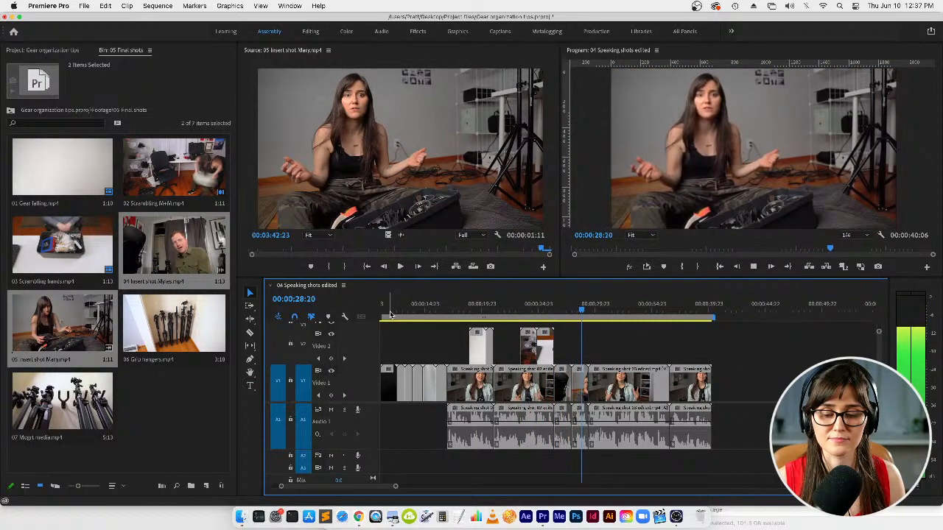
pyautogui.press('space')
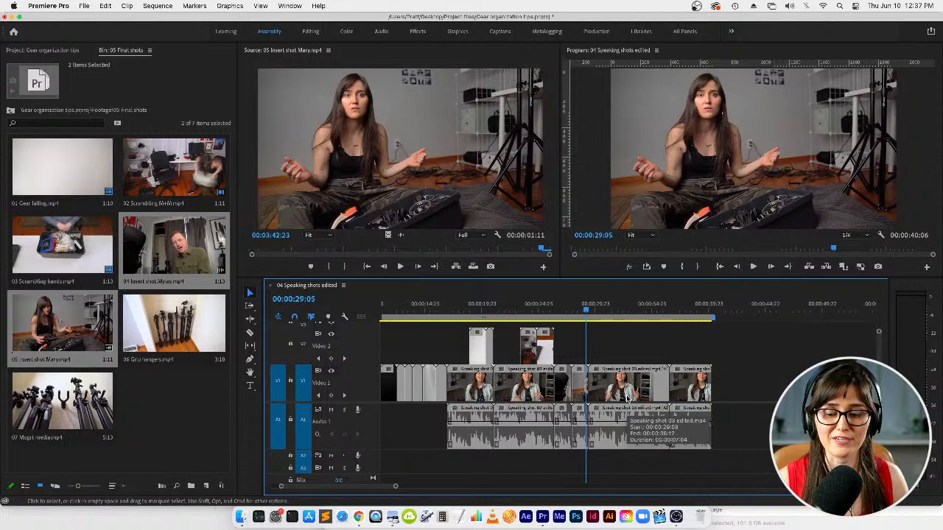
# - Save the project and play Speaking shot 04 from 00:00:36:13 to the end of the sequence
pyautogui.click(668, 312)
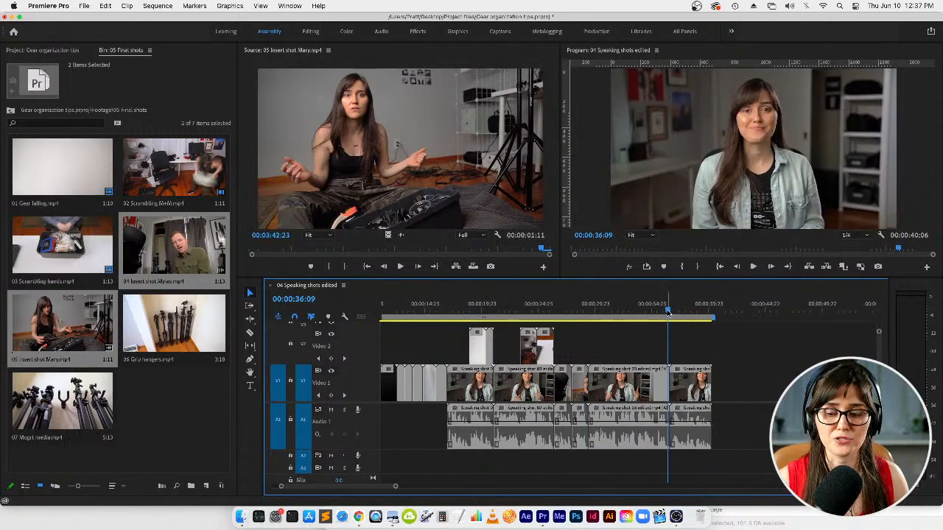
pyautogui.moveTo(668, 312); pyautogui.dragTo(669, 313)
pyautogui.press('=')
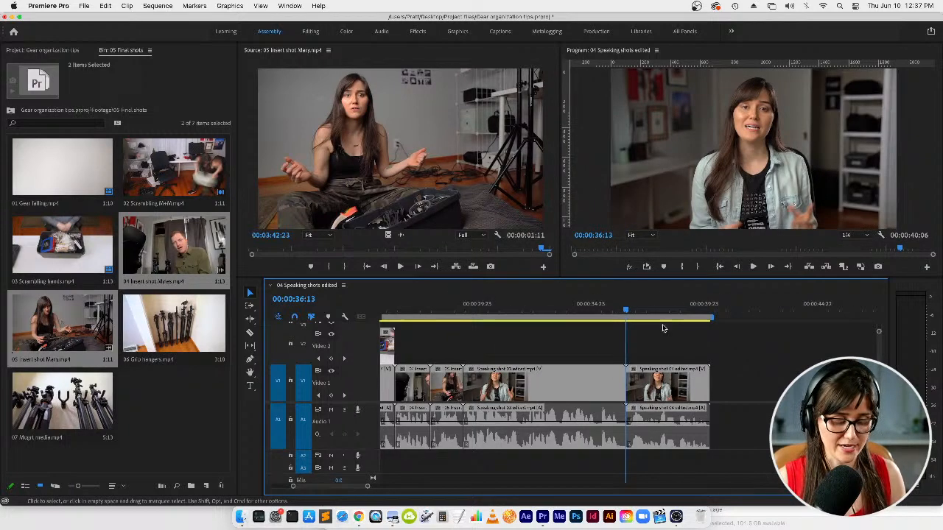
pyautogui.press('super+s')
pyautogui.press('h')
pyautogui.moveTo(665, 352); pyautogui.dragTo(557, 354)
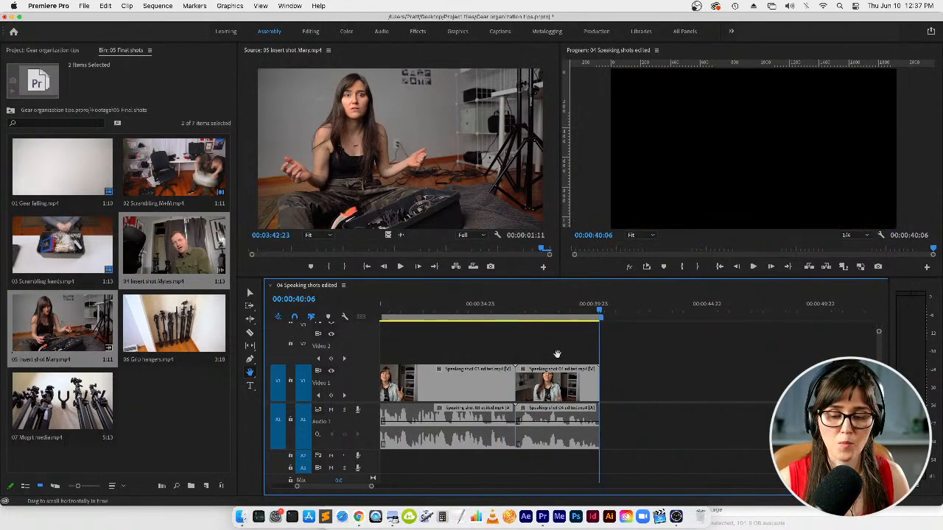
pyautogui.press('space')
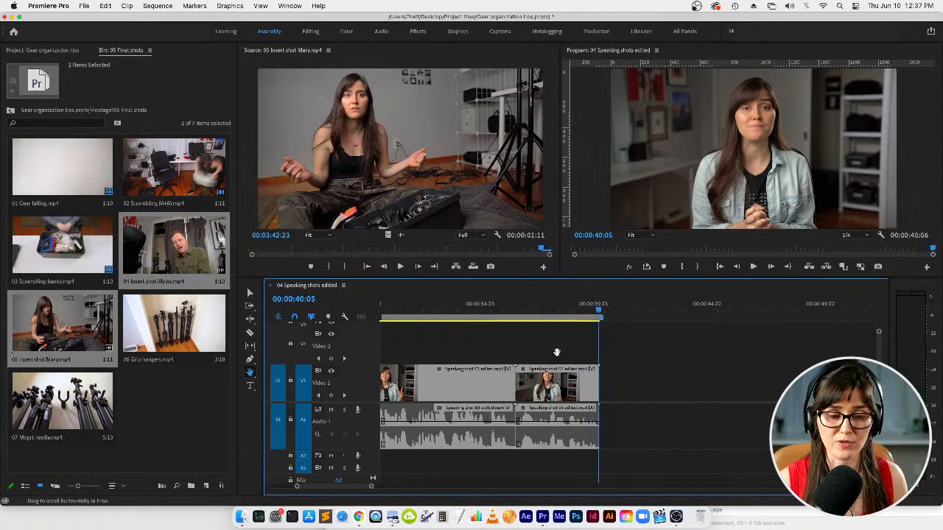
pyautogui.press('v')
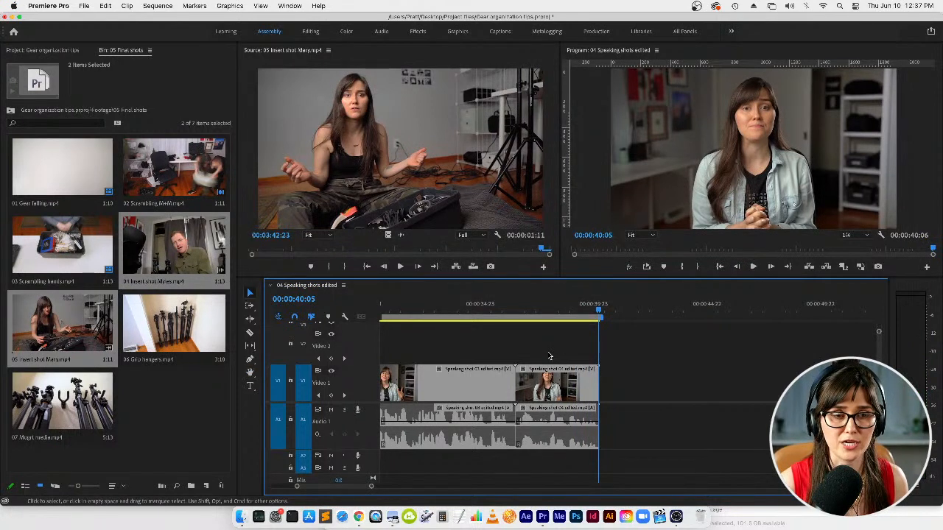
# - Place 06 Grip hangers.mp4 on Video 2 directly above Speaking shot 04 and view it at 00:00:37:14
pyautogui.click(159, 337)
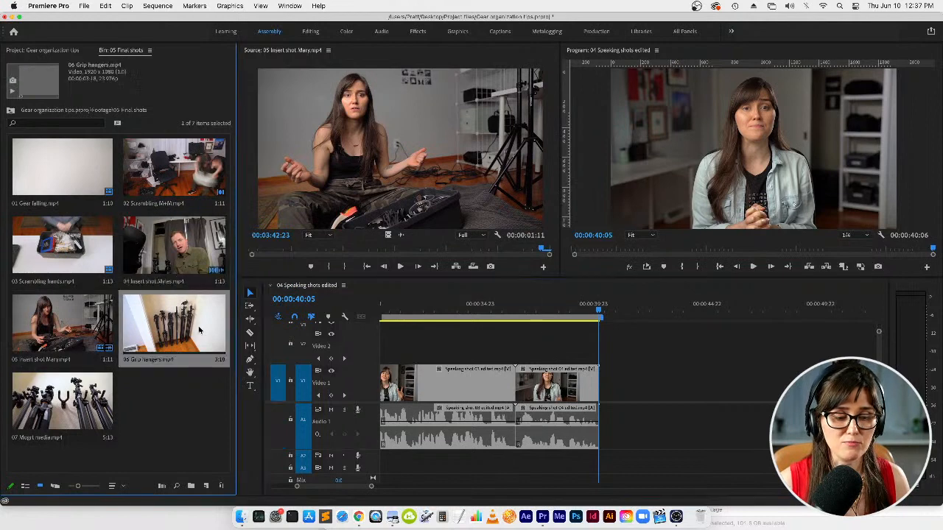
pyautogui.doubleClick(150, 336)
pyautogui.moveTo(150, 336); pyautogui.dragTo(572, 361)
pyautogui.press('=')
pyautogui.moveTo(467, 361); pyautogui.dragTo(465, 361)
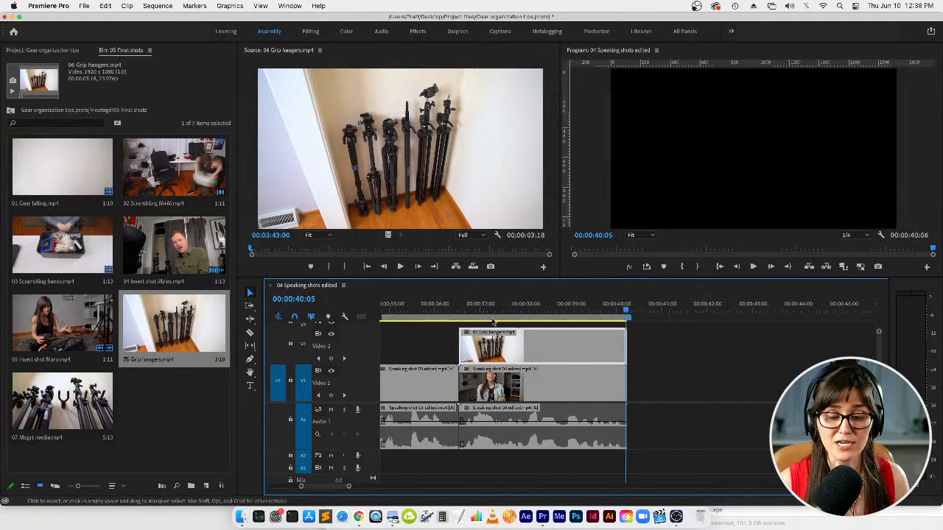
pyautogui.click(506, 308)
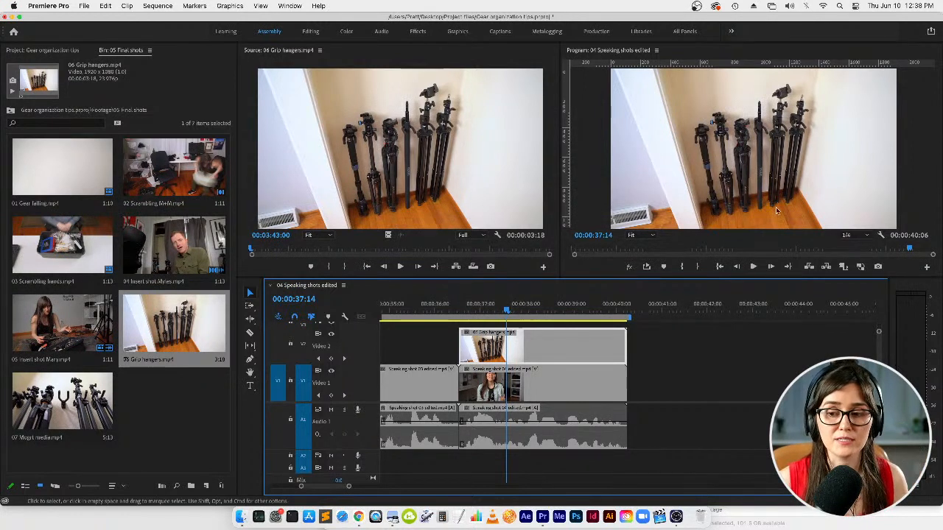
# - Try shrinking, rotating and repositioning the Grip hangers picture within the program frame, and undo these transformations
pyautogui.click(753, 144)
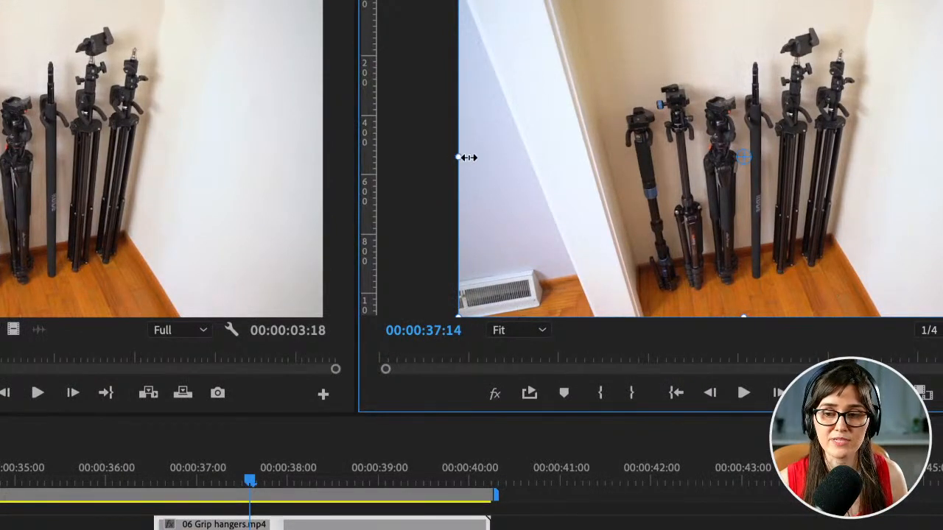
pyautogui.moveTo(464, 157); pyautogui.dragTo(558, 157)
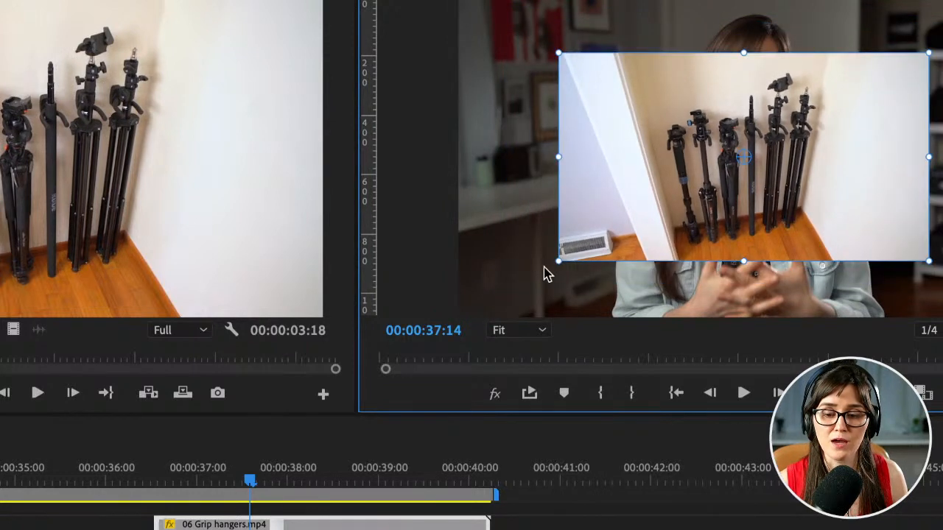
pyautogui.moveTo(555, 269); pyautogui.dragTo(644, 190)
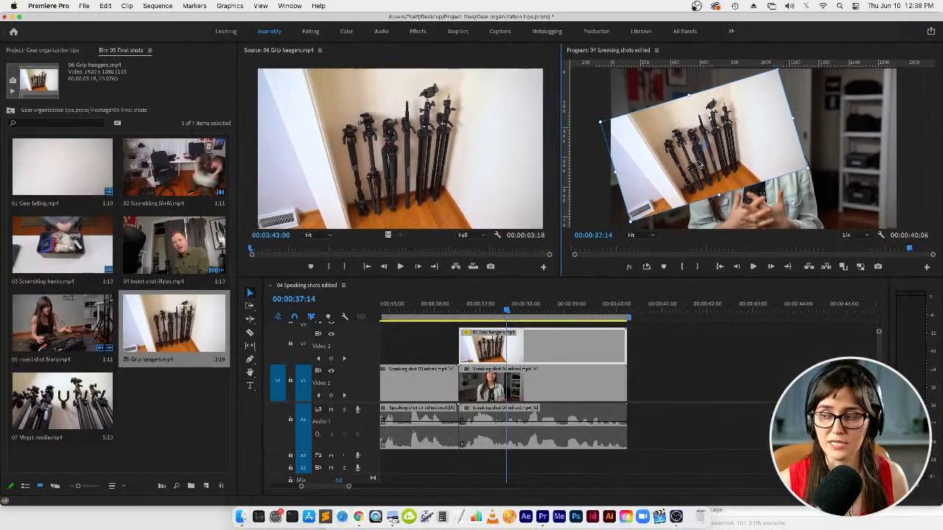
pyautogui.press('super+z')
pyautogui.press('super+z')
pyautogui.press('super+z')
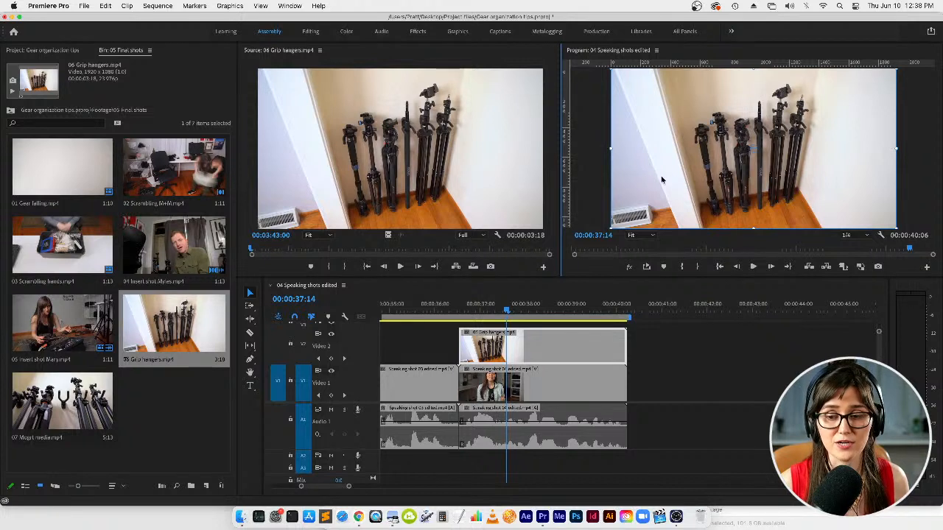
# - Shift the Grip hangers picture right and the Speaking shot 04 picture left, each by about a quarter of the frame width
pyautogui.moveTo(645, 173); pyautogui.dragTo(713, 193)
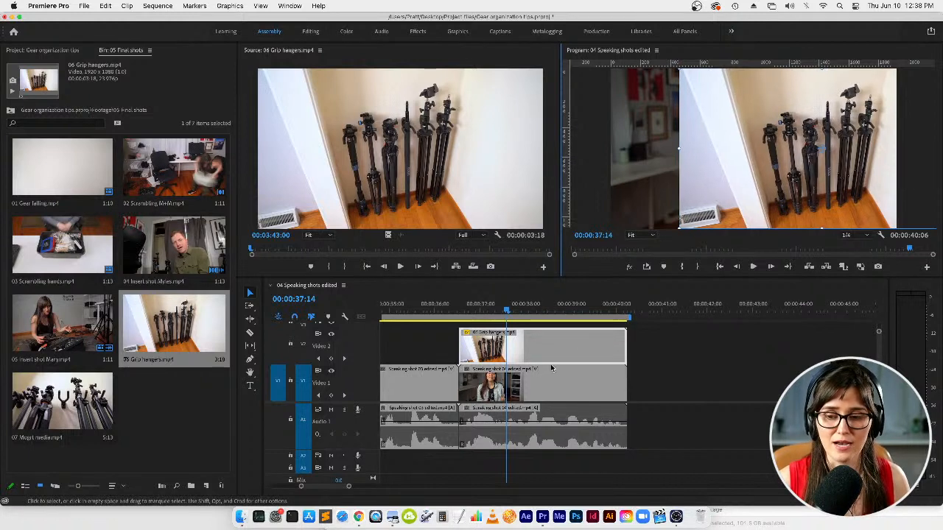
pyautogui.click(641, 186)
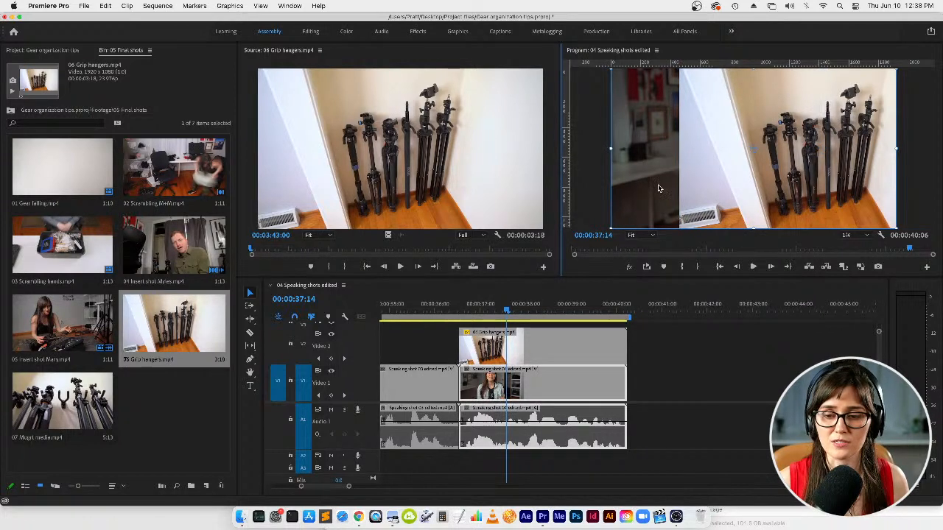
pyautogui.moveTo(656, 173); pyautogui.dragTo(586, 170)
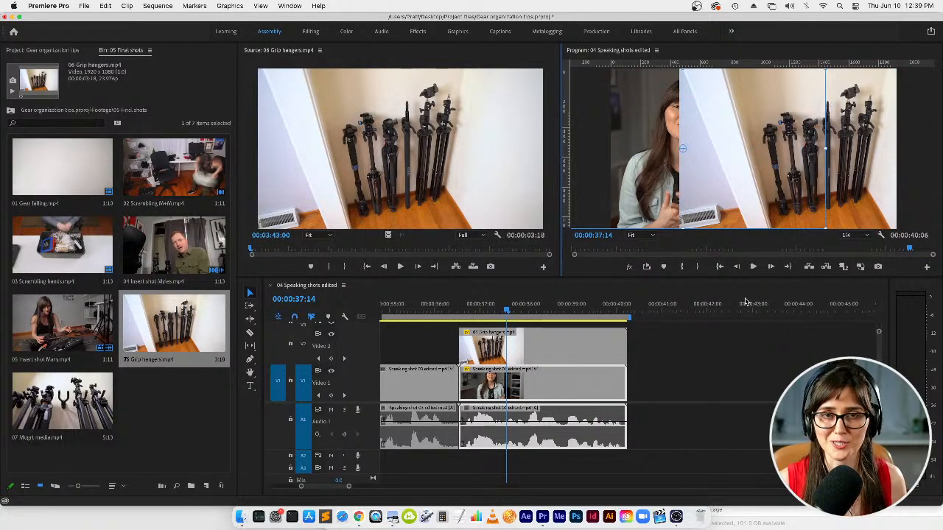
pyautogui.click(823, 324)
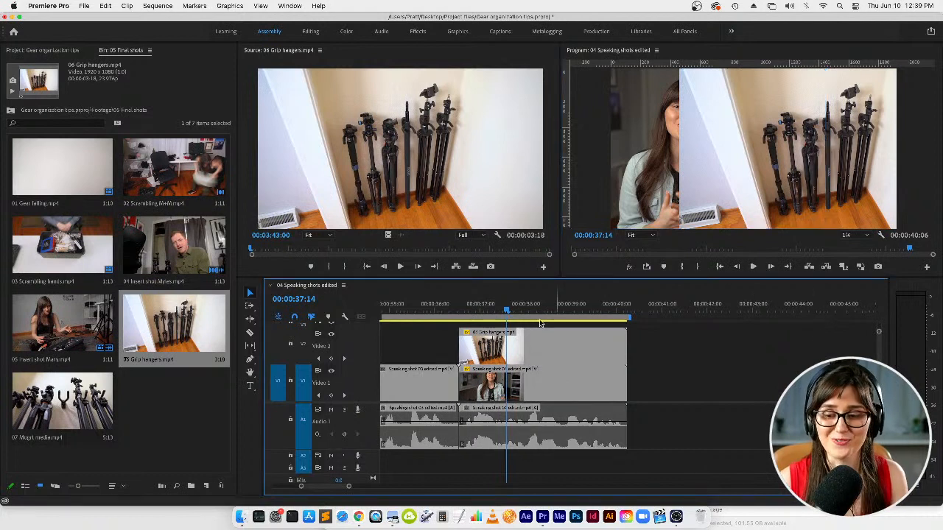
# - Find the Crop video effect in a widened Effects panel and apply it to the Grip hangers clip
pyautogui.click(541, 337)
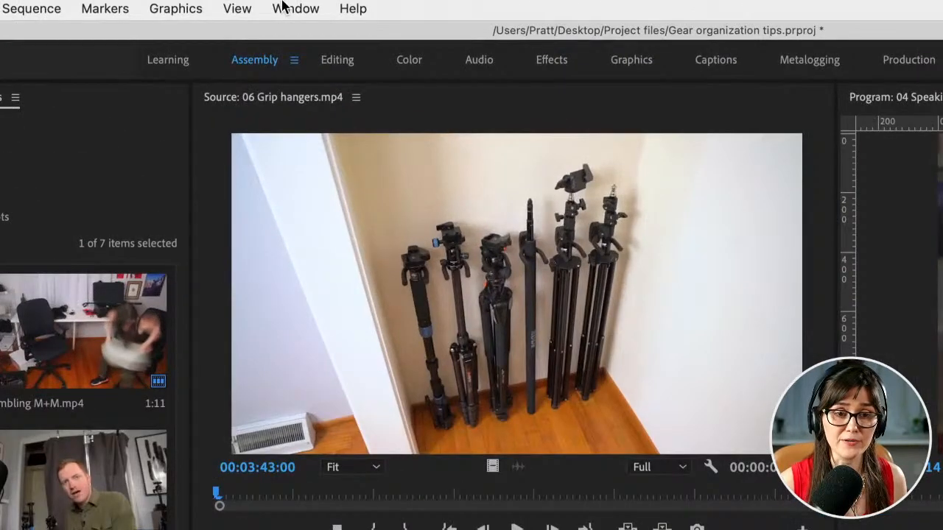
pyautogui.click(298, 10)
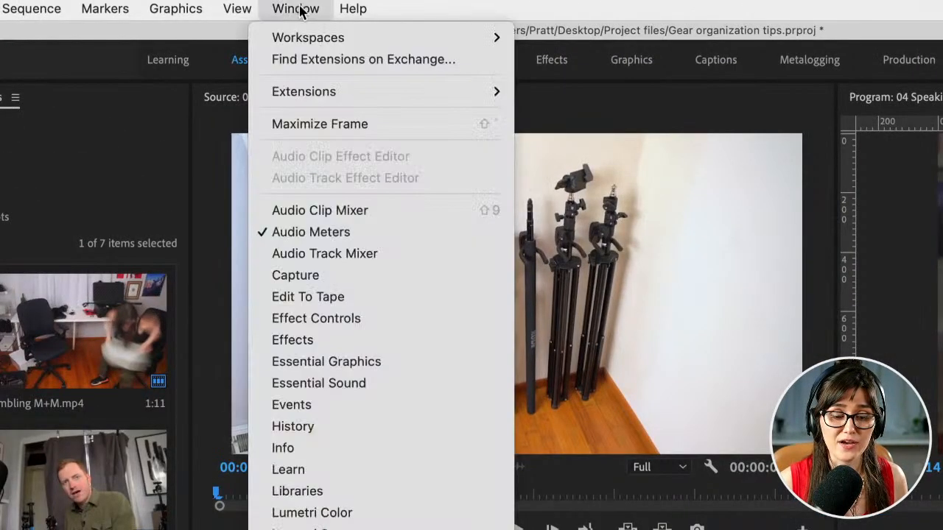
pyautogui.click(356, 340)
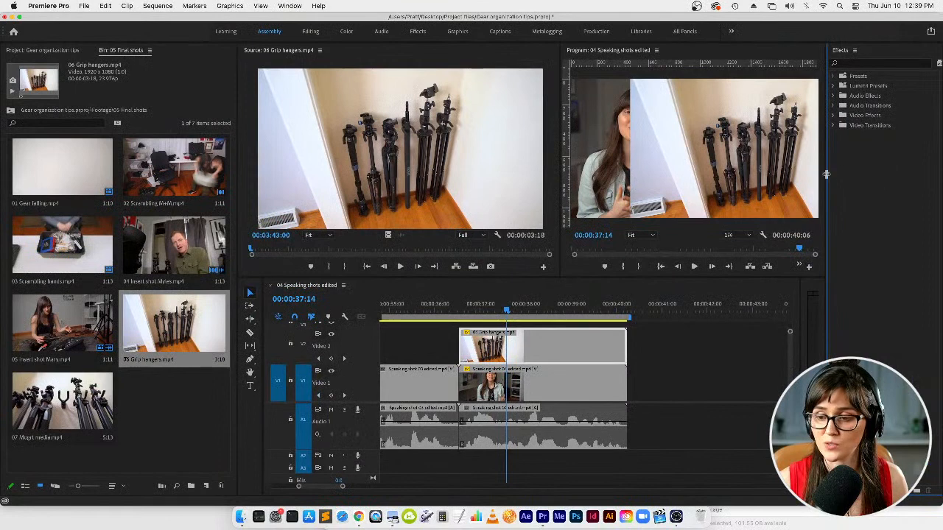
pyautogui.moveTo(826, 175); pyautogui.dragTo(797, 176)
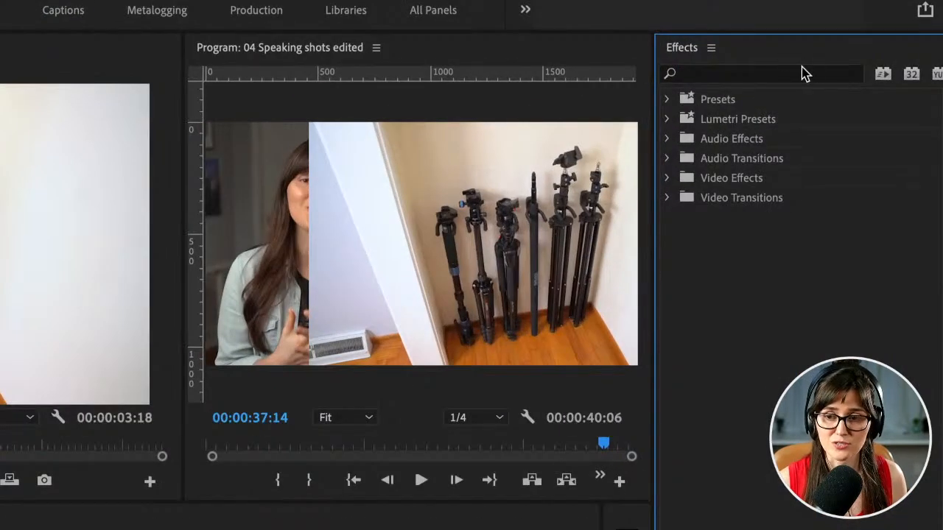
pyautogui.click(863, 63)
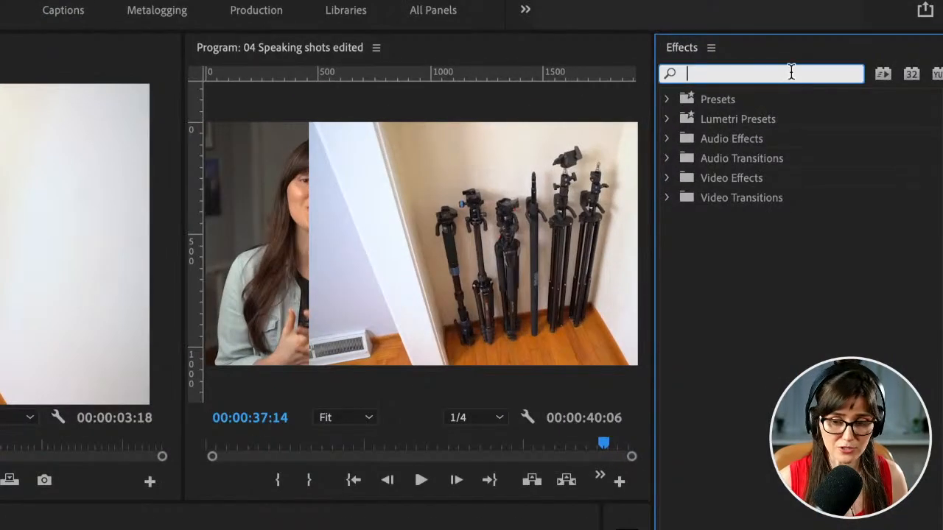
pyautogui.write('crop')
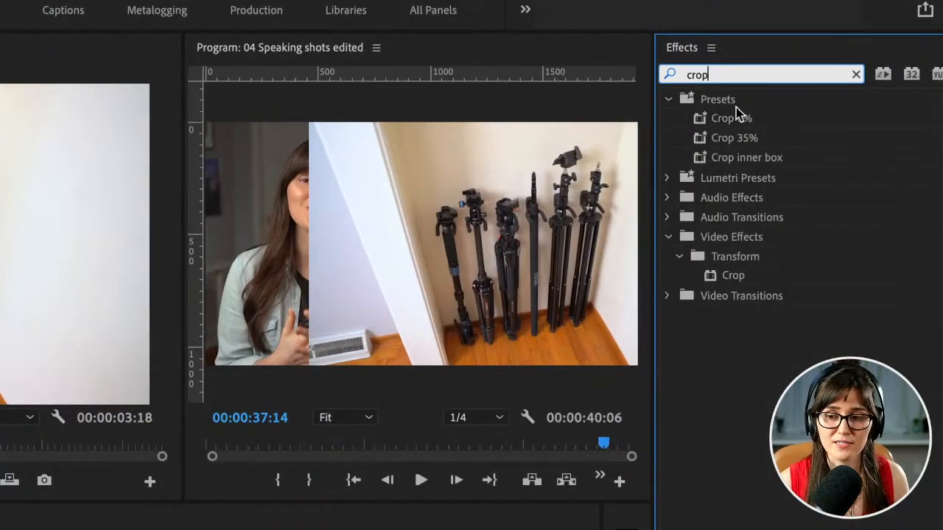
pyautogui.click(668, 101)
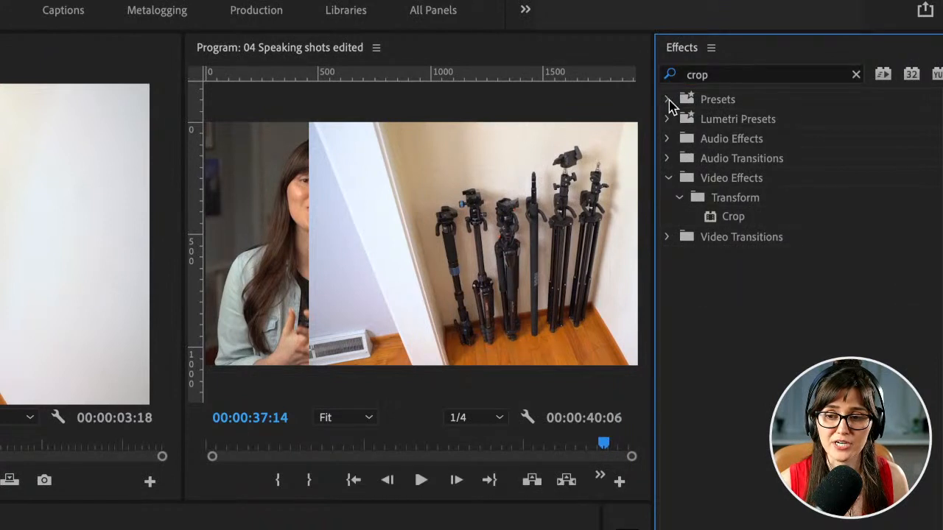
pyautogui.click(757, 219)
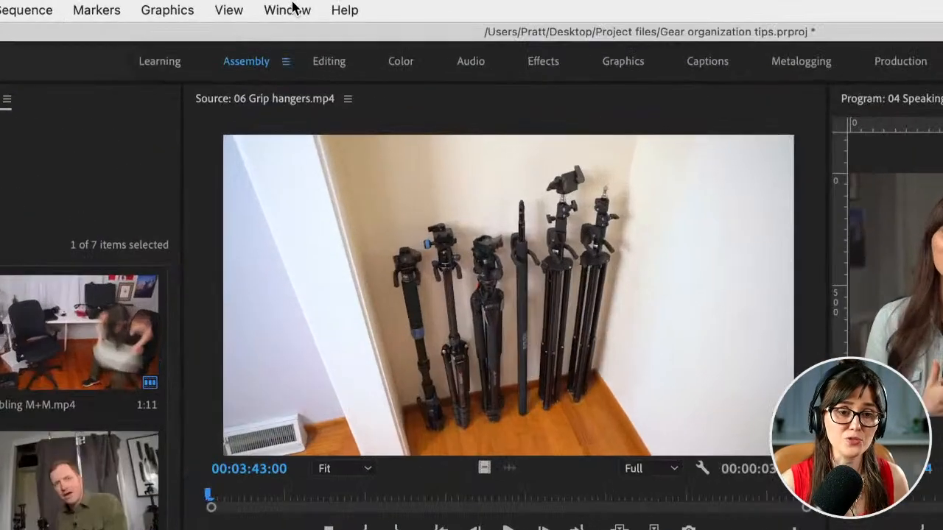
# - Show the Effect Controls and crop the left edge of the Grip hangers picture to about 26.3 %
pyautogui.click(293, 9)
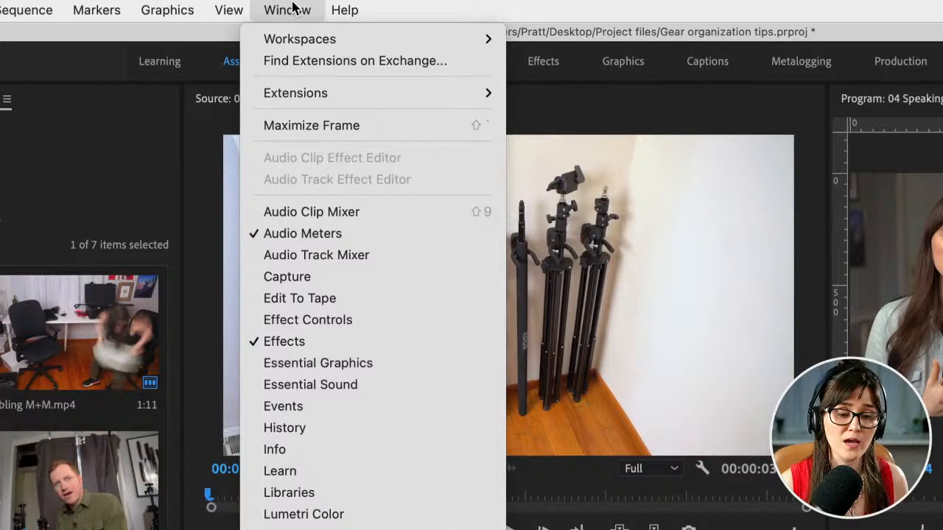
pyautogui.click(368, 326)
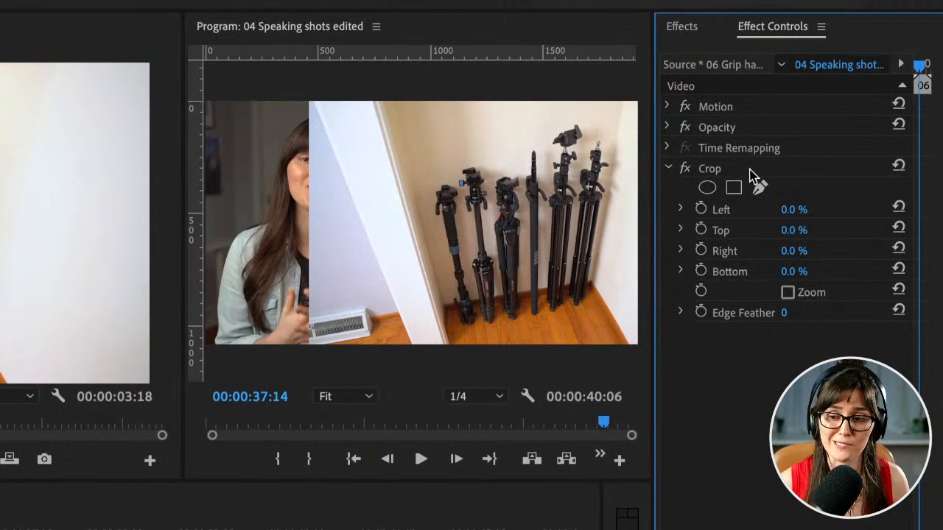
pyautogui.moveTo(793, 209)
pyautogui.mouseDown()
pyautogui.moveTo(861, 209)
pyautogui.moveTo(808, 210)
pyautogui.mouseUp()
pyautogui.click(709, 170)
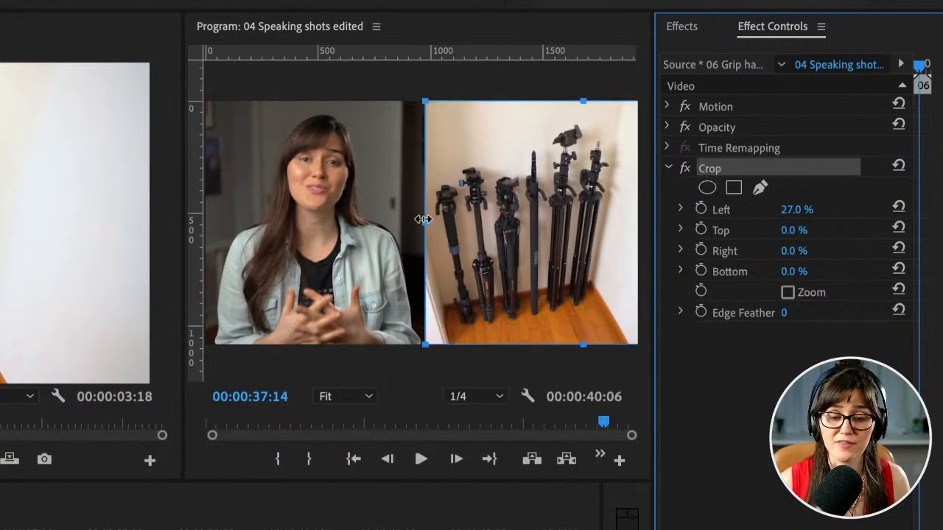
pyautogui.moveTo(424, 222); pyautogui.dragTo(422, 223)
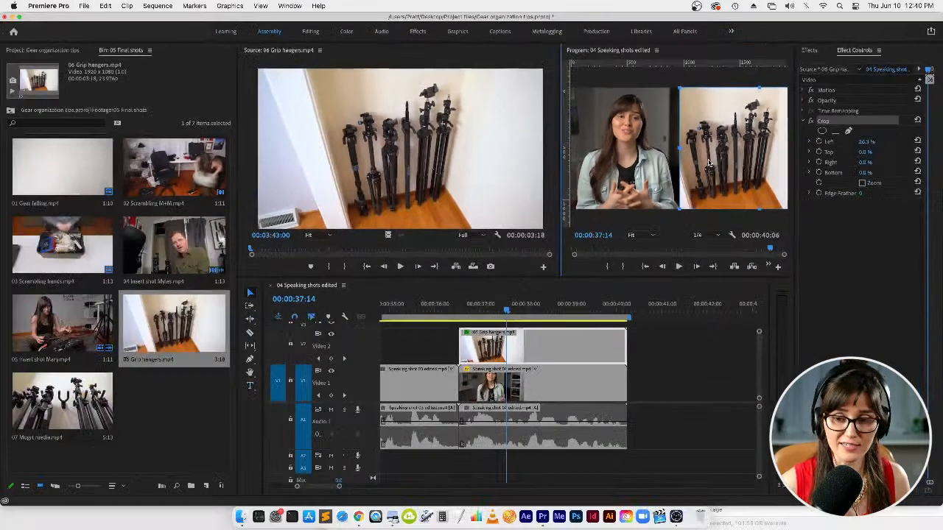
# - Play the split screen from the start of Speaking shot 04 to 00:00:39:22
pyautogui.click(668, 347)
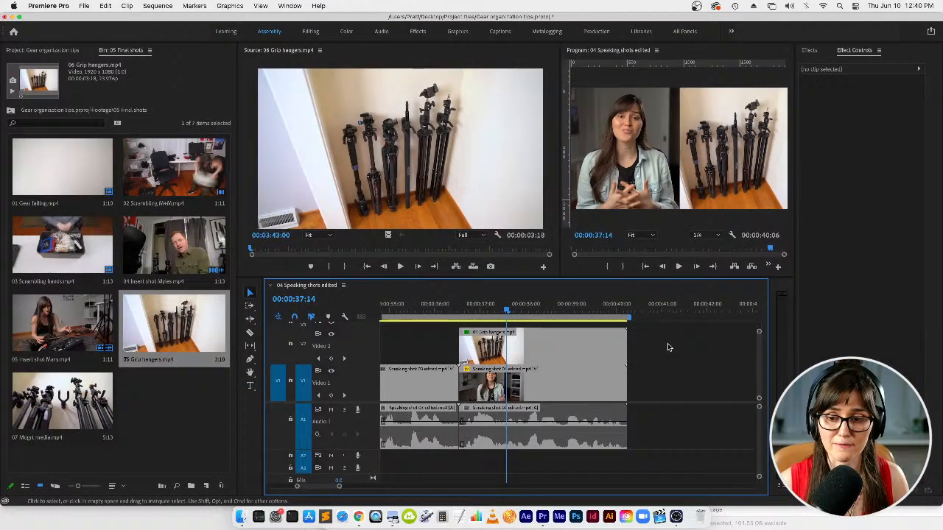
pyautogui.press('Up')
pyautogui.press('space')
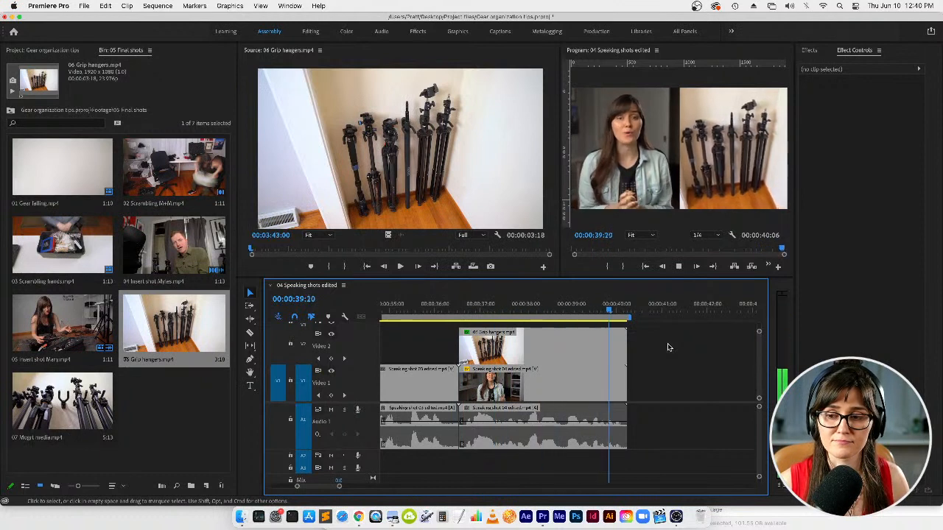
pyautogui.press('space')
# - Nudge the Grip hangers picture slightly right and set its left crop to about 24.8 % to refine the split
pyautogui.click(579, 346)
pyautogui.click(708, 161)
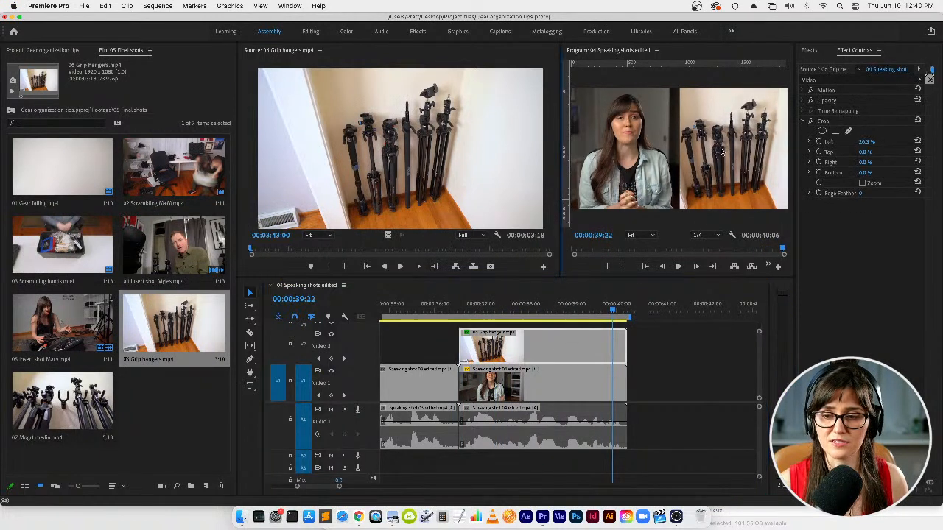
pyautogui.moveTo(699, 168); pyautogui.dragTo(703, 167)
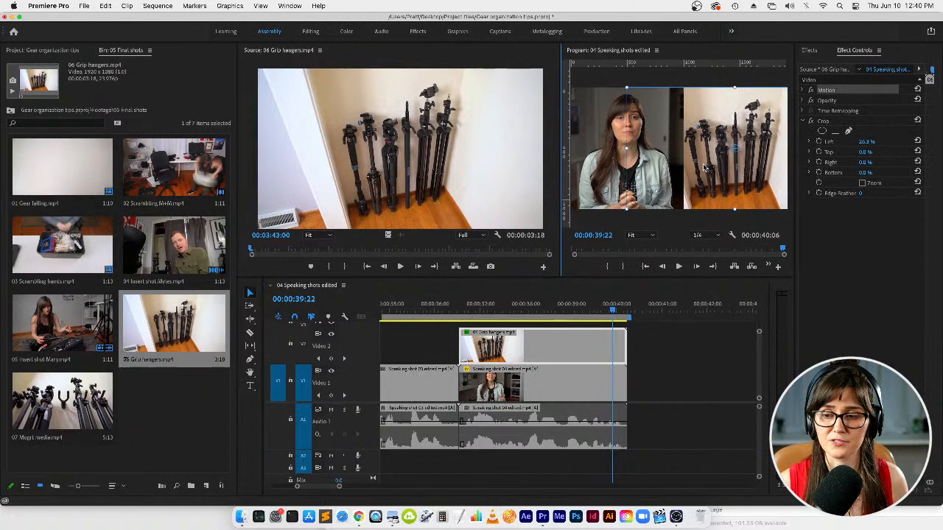
pyautogui.click(828, 122)
pyautogui.moveTo(682, 150); pyautogui.dragTo(680, 147)
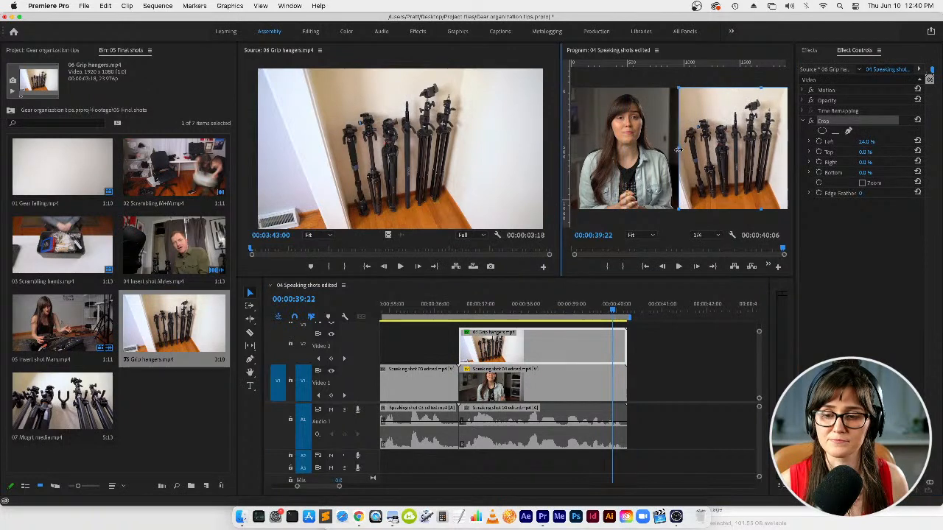
pyautogui.click(628, 355)
# - Show the Lumetri Color panel and widen it
pyautogui.press('\\')
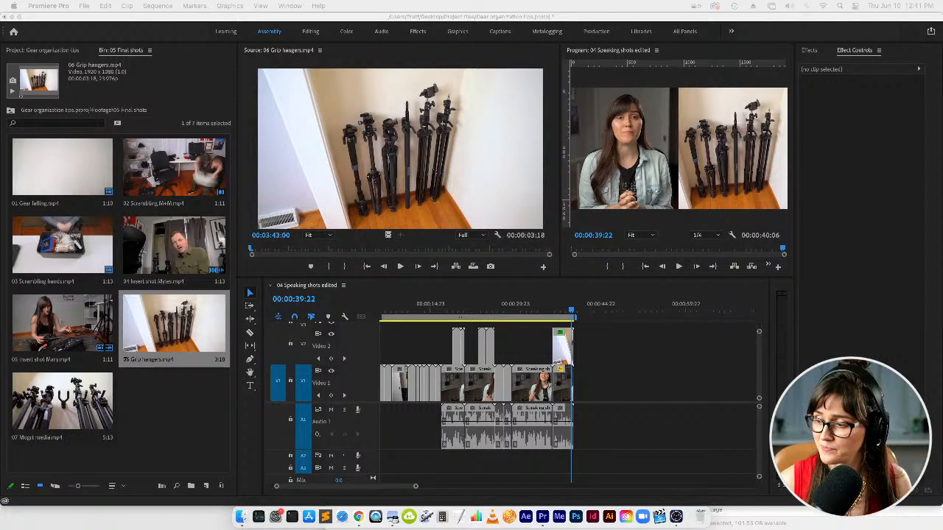
pyautogui.click(632, 357)
pyautogui.press('=')
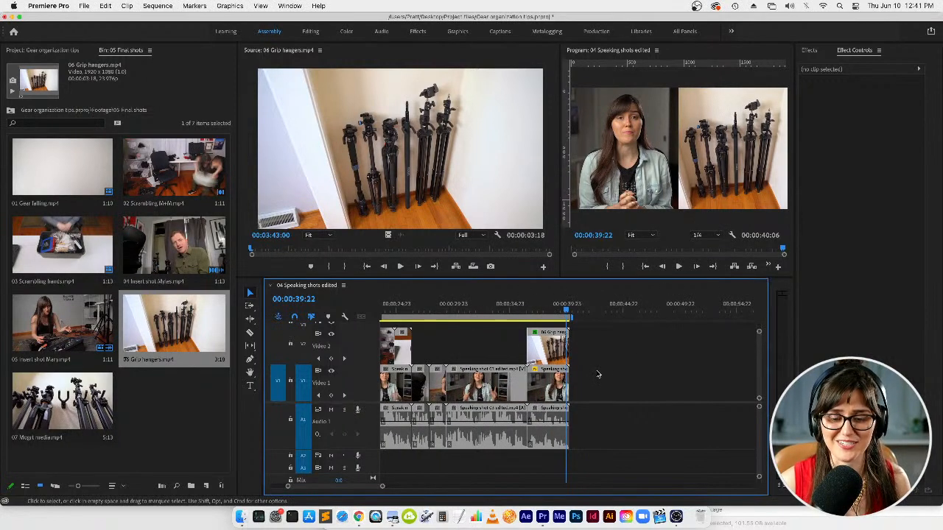
pyautogui.scroll(5, 598, 374)
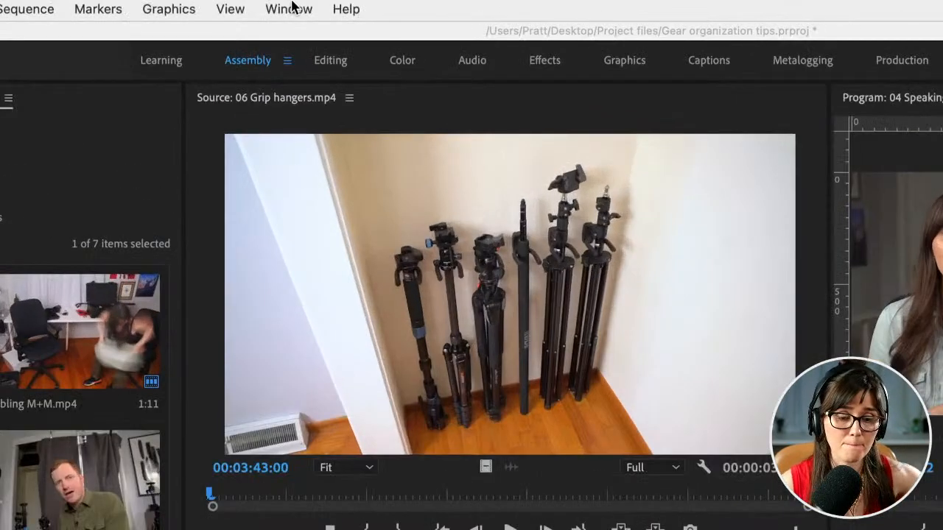
pyautogui.click(289, 6)
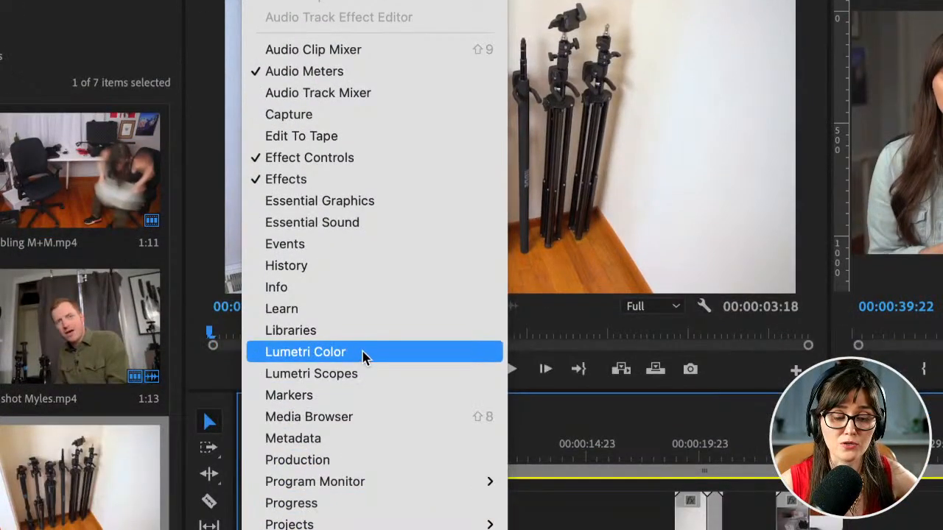
pyautogui.click(363, 354)
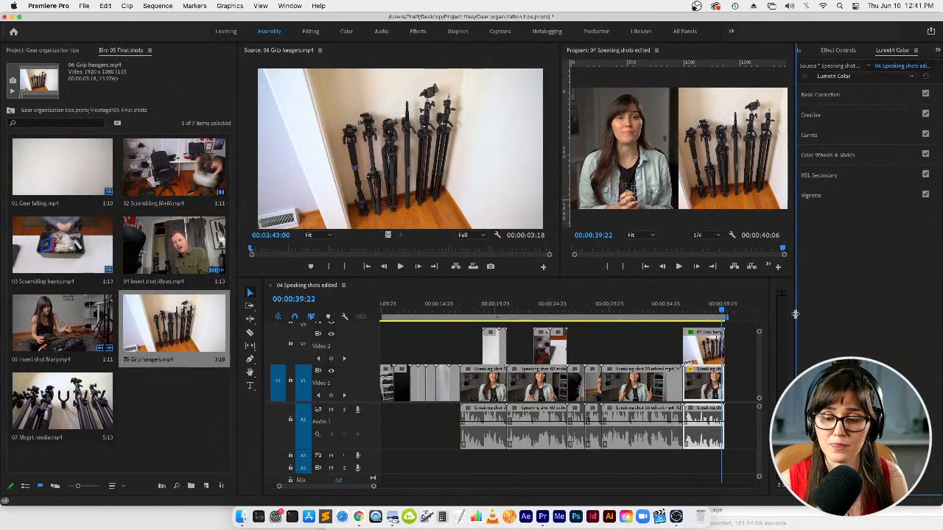
pyautogui.moveTo(794, 310); pyautogui.dragTo(762, 310)
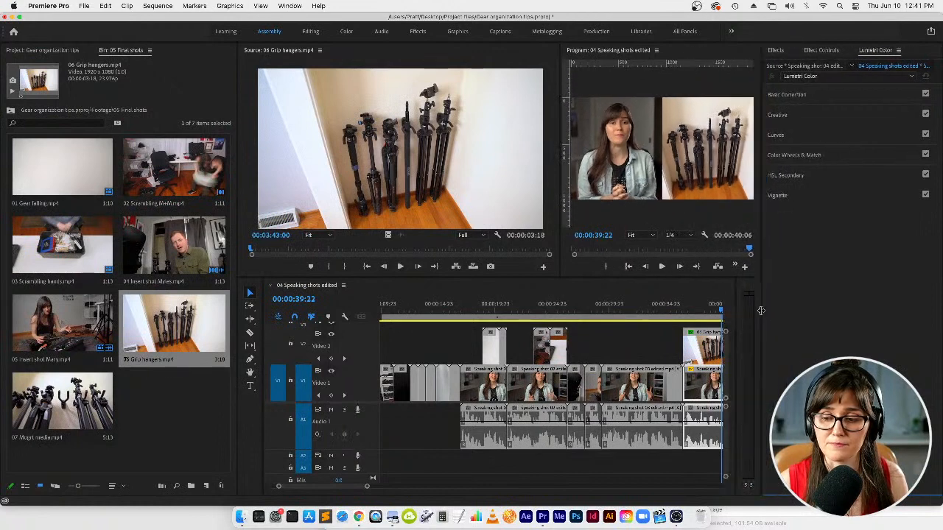
# - View Speaking shot 03 at 00:00:32:14 and examine the Basic Correction and Creative sections of Lumetri Color
pyautogui.click(638, 311)
pyautogui.press('-')
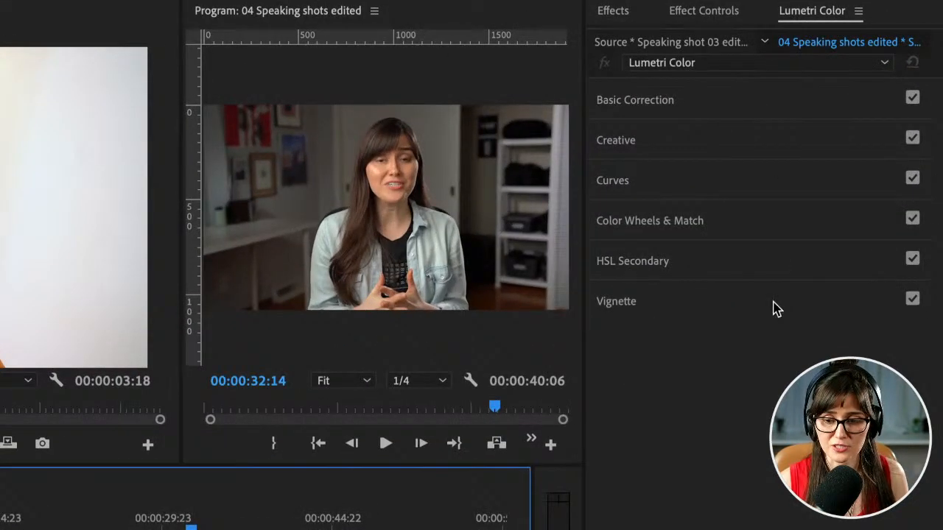
pyautogui.click(754, 108)
pyautogui.click(755, 107)
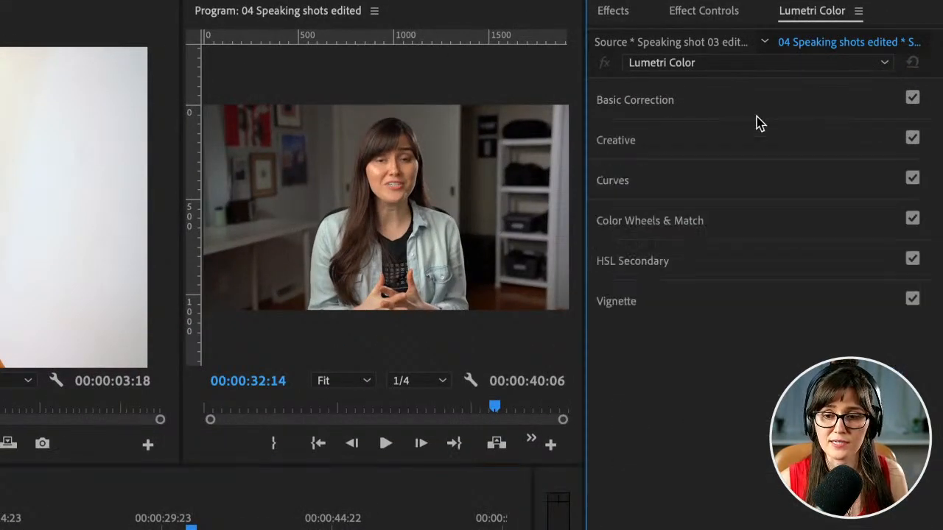
pyautogui.click(762, 140)
pyautogui.click(763, 140)
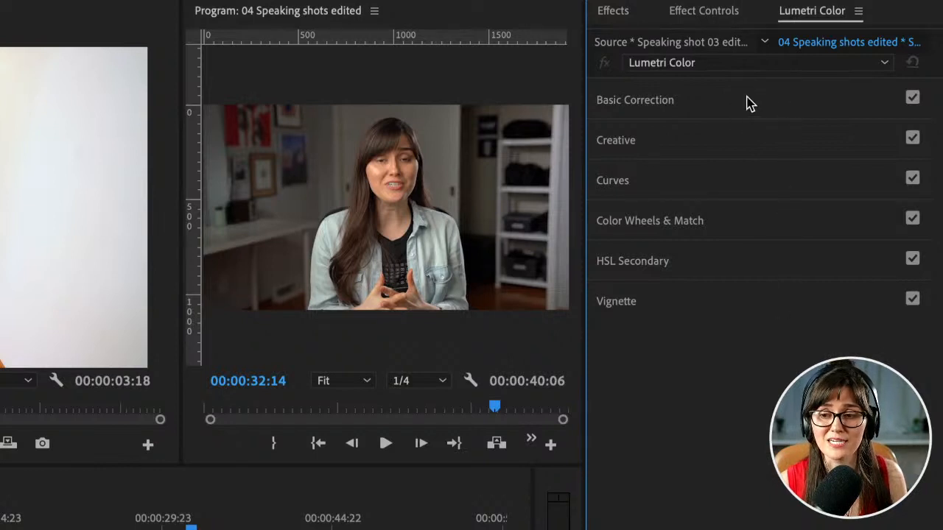
pyautogui.click(762, 108)
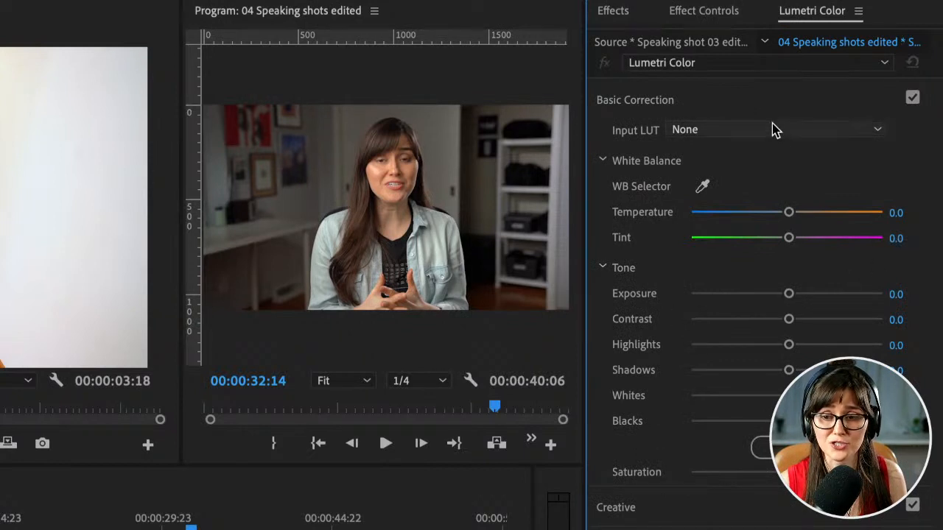
pyautogui.click(761, 104)
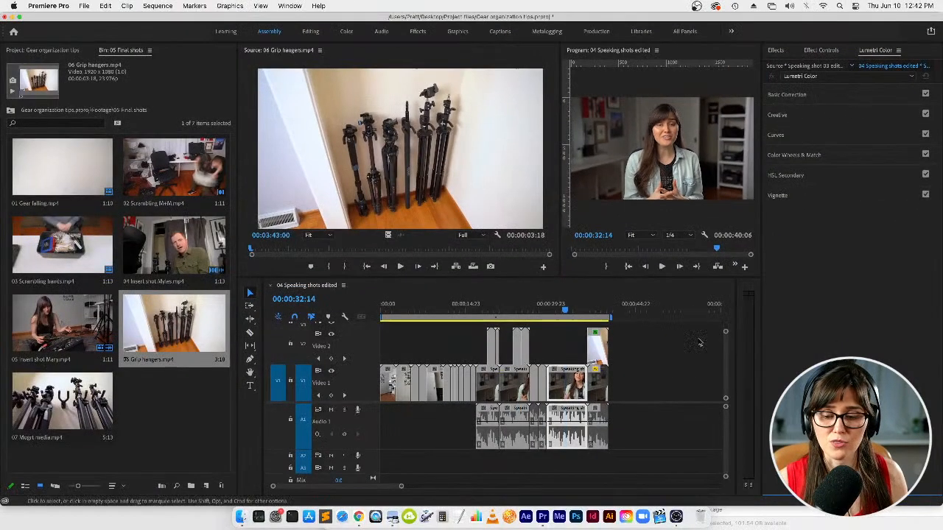
# - Select the Speaking shot 03 clip on Video 1 and expand its Basic Correction settings
pyautogui.click(689, 380)
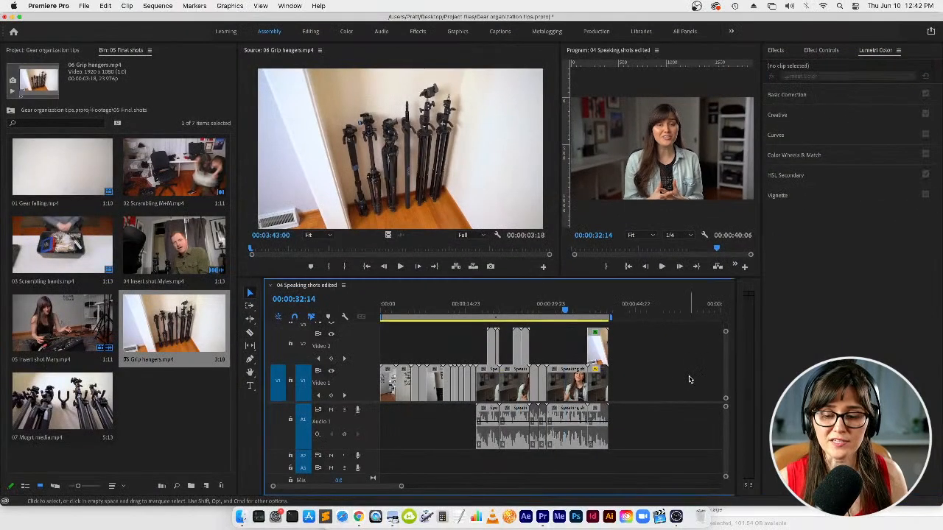
pyautogui.press('=')
pyautogui.click(544, 384)
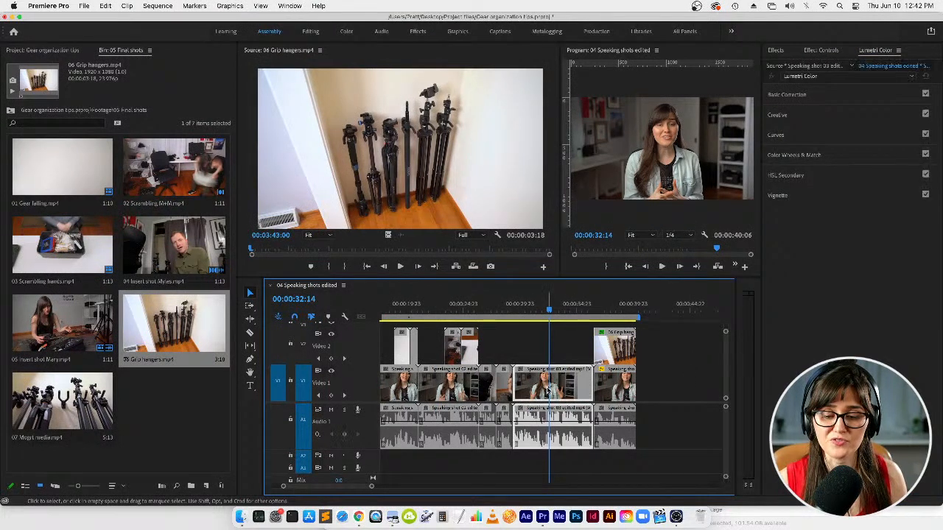
pyautogui.click(839, 95)
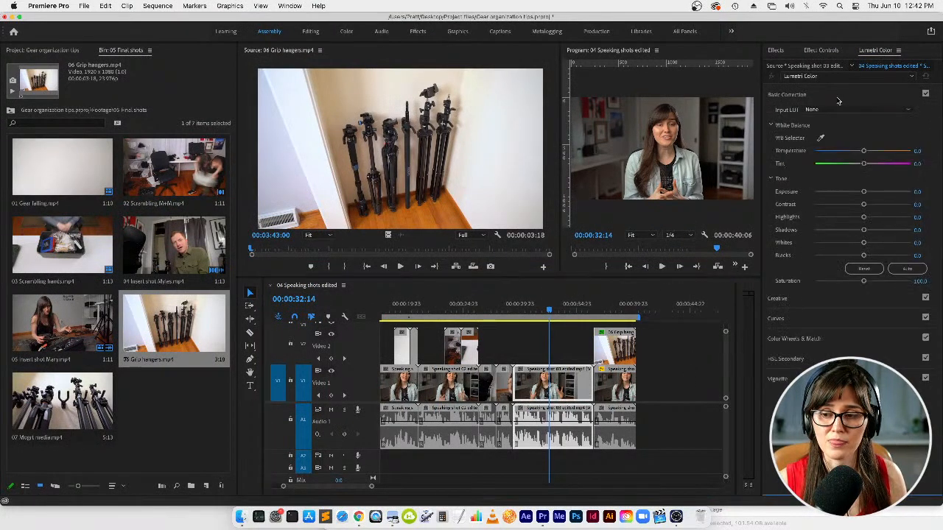
# - Dock the Program monitor in the same group as the Source monitor and enlarge the preview area
pyautogui.moveTo(866, 190)
pyautogui.mouseDown()
pyautogui.moveTo(853, 194)
pyautogui.moveTo(884, 193)
pyautogui.moveTo(863, 193)
pyautogui.mouseUp()
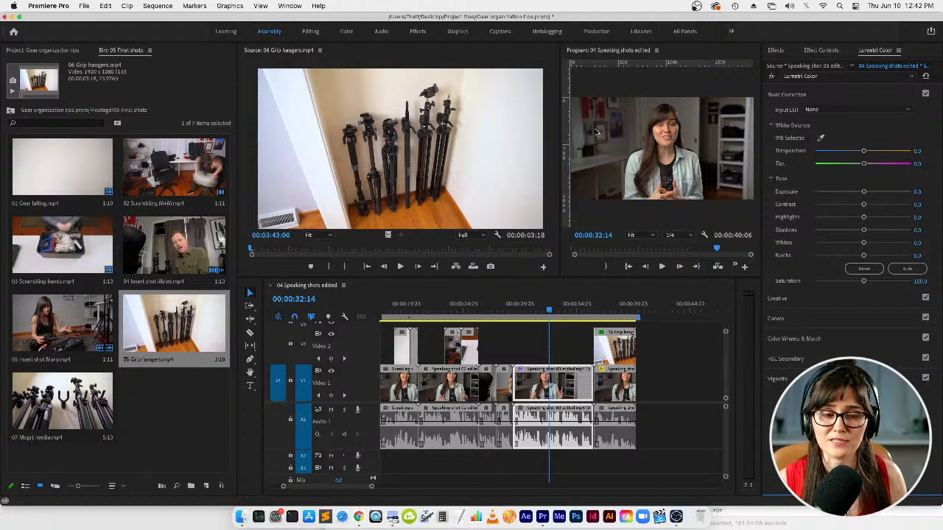
pyautogui.click(446, 144)
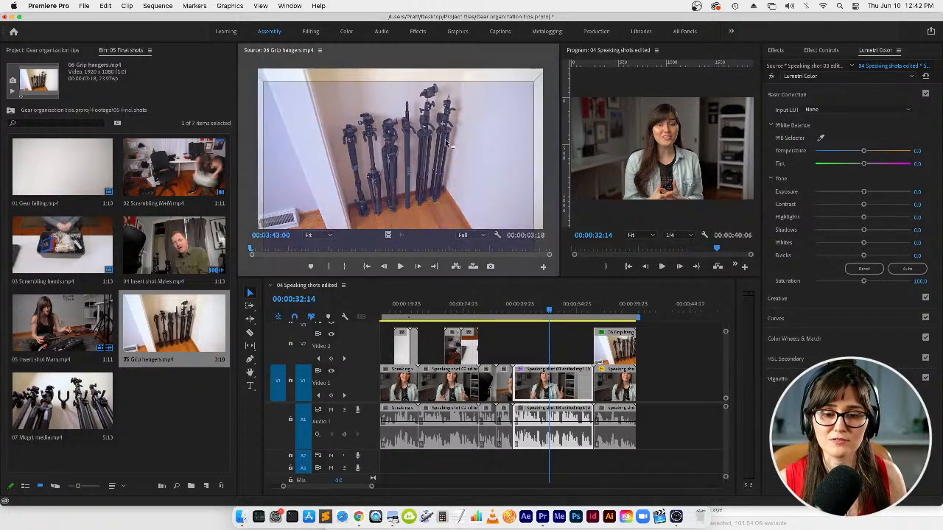
pyautogui.press('`')
pyautogui.moveTo(492, 276); pyautogui.dragTo(489, 324)
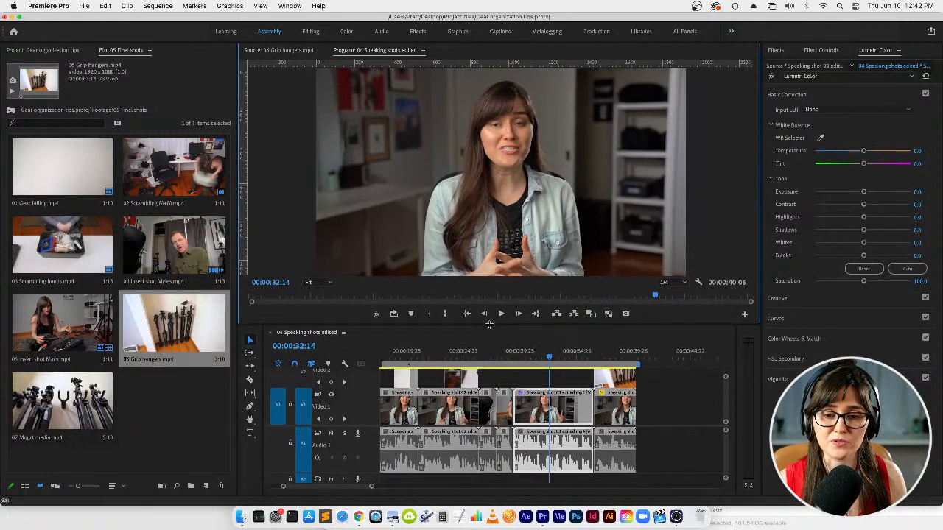
# - At 00:00:30:11, set the clip's Temperature to about -9.2, Tint to about 10.2, Highlights to about 18.4 and Shadows to about -11
pyautogui.click(525, 355)
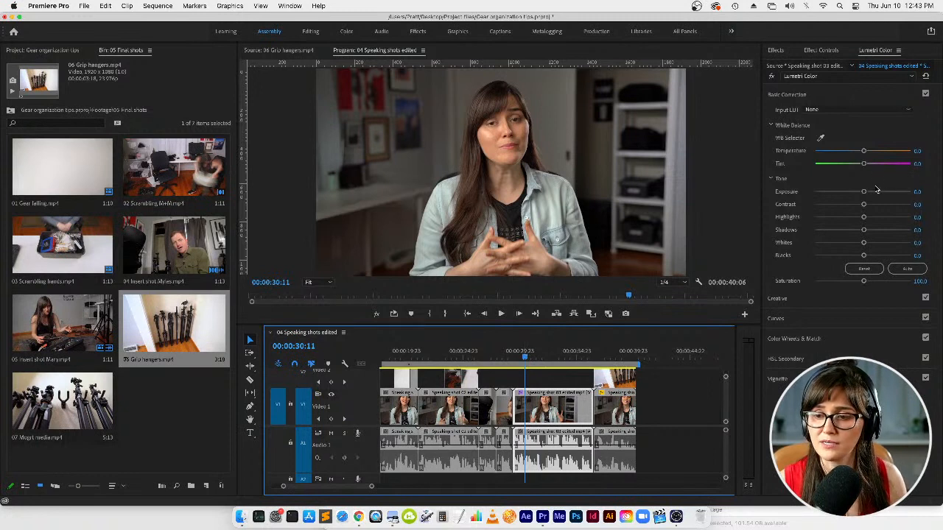
pyautogui.moveTo(865, 152)
pyautogui.mouseDown()
pyautogui.moveTo(867, 163)
pyautogui.moveTo(857, 151)
pyautogui.mouseUp()
pyautogui.moveTo(864, 219)
pyautogui.mouseDown()
pyautogui.moveTo(874, 218)
pyautogui.moveTo(854, 230)
pyautogui.mouseUp()
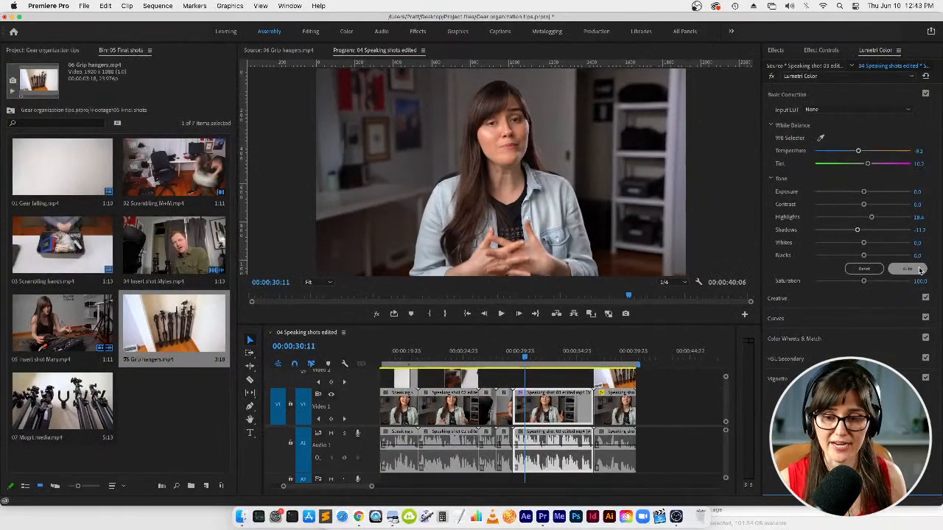
# - Try Auto tone correction and a tone reset on the clip, and restore the manual Highlights and Shadows adjustments
pyautogui.click(922, 272)
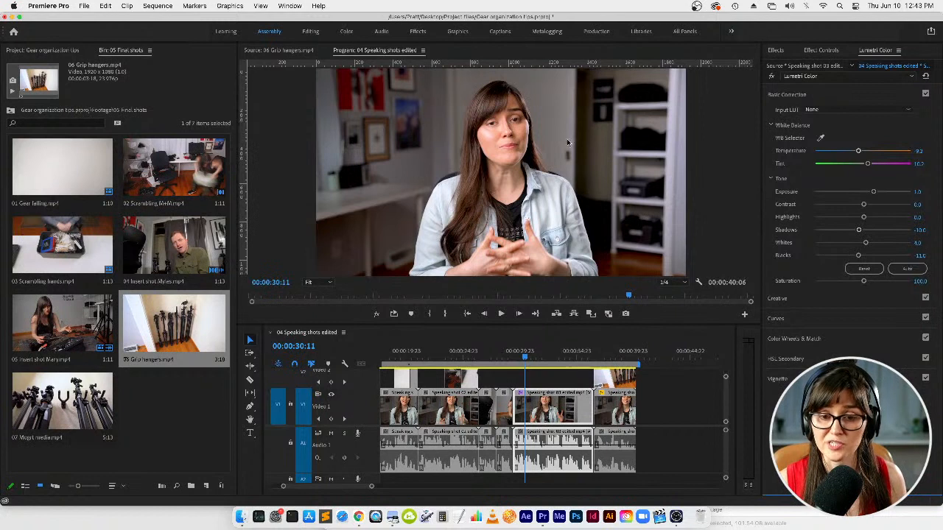
pyautogui.click(875, 269)
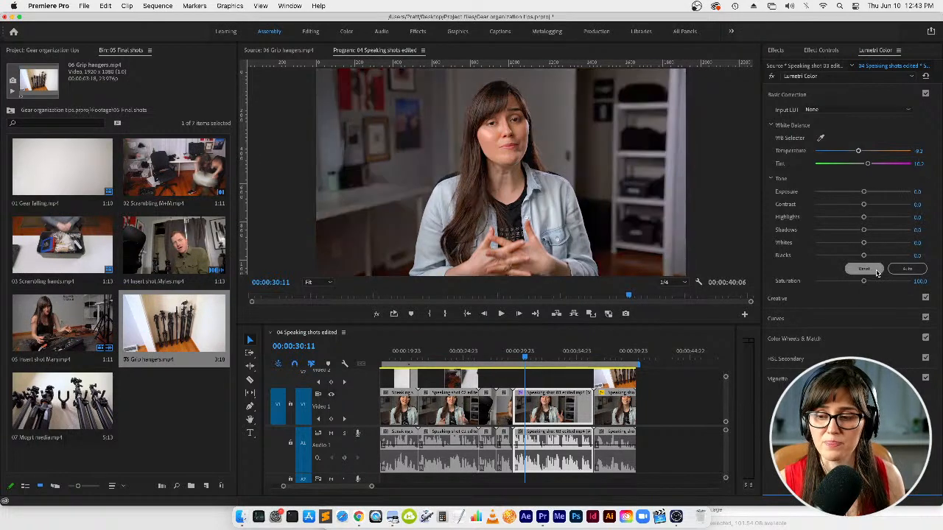
pyautogui.press('super+z')
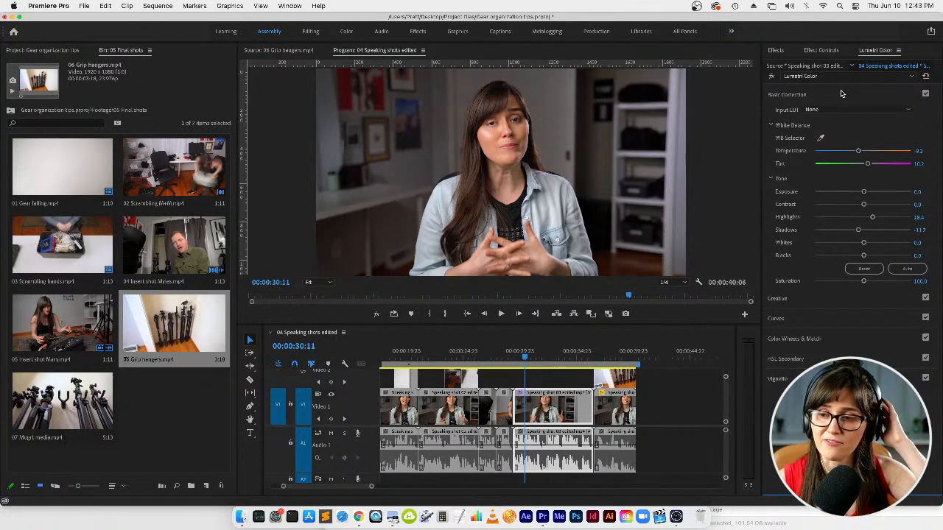
# - Collapse Basic Correction, expand Creative, and preview looks up to Fuji F125 Kodak 2393 and back to the custom look
pyautogui.click(842, 94)
pyautogui.click(882, 116)
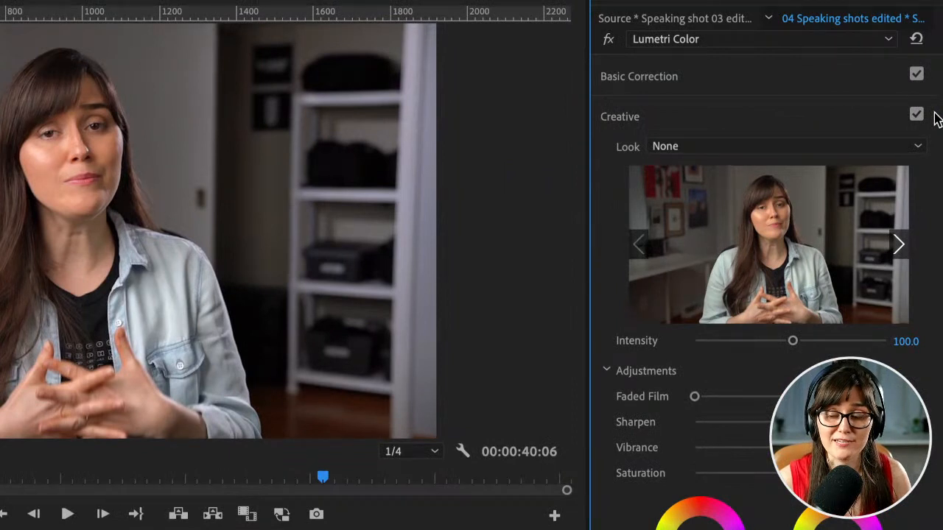
pyautogui.click(900, 245)
pyautogui.click(901, 245)
pyautogui.click(901, 244)
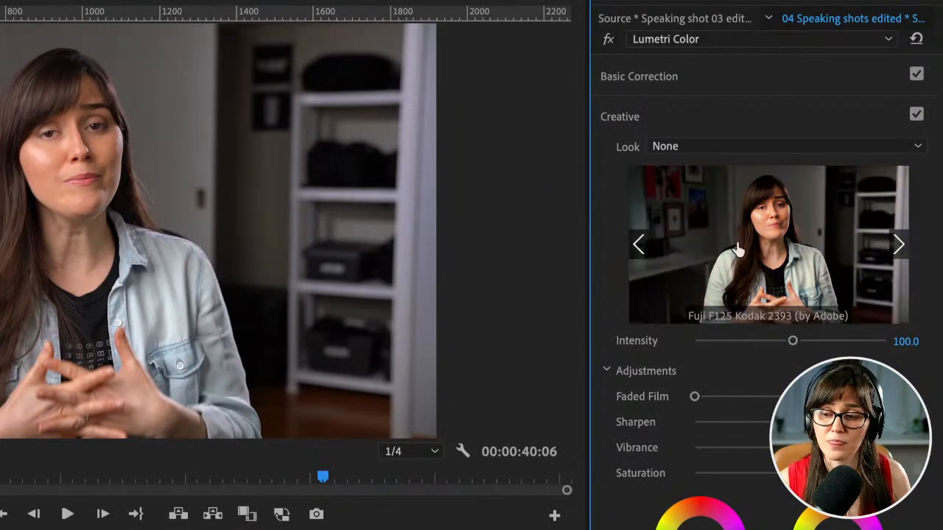
pyautogui.click(639, 246)
pyautogui.click(638, 246)
pyautogui.click(639, 246)
pyautogui.click(638, 246)
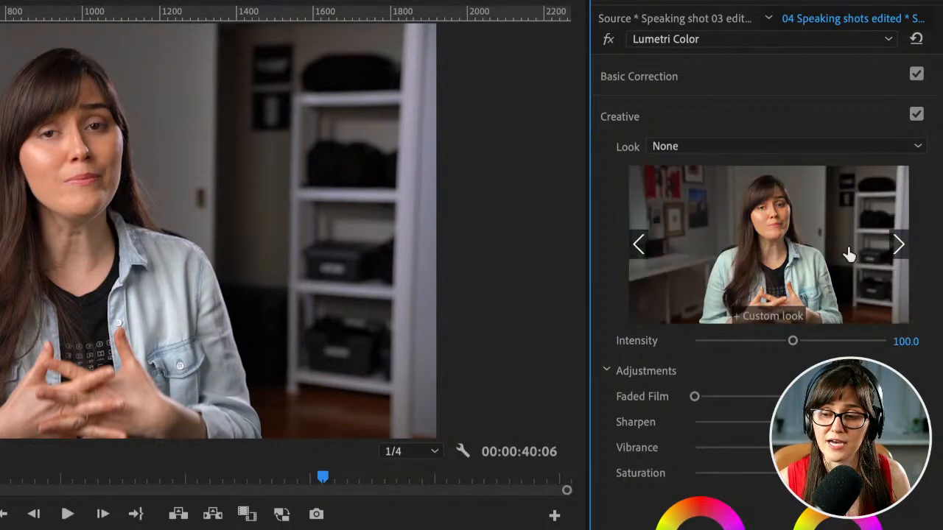
# - Preview the Creative looks on the clip from Fuji ETERNA 250D Kodak 2395 through Monochrome Kodak 5205 Fuji 3510
pyautogui.click(896, 239)
pyautogui.click(896, 240)
pyautogui.click(898, 245)
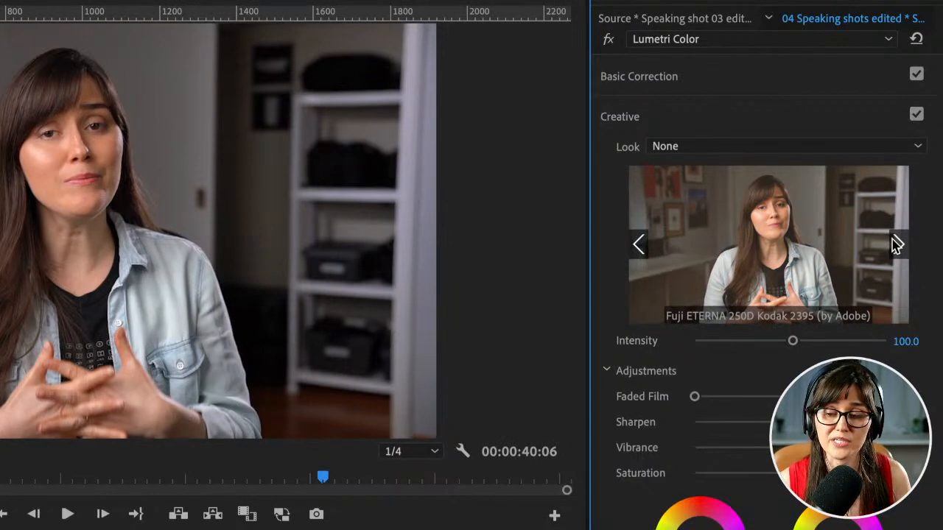
pyautogui.click(898, 246)
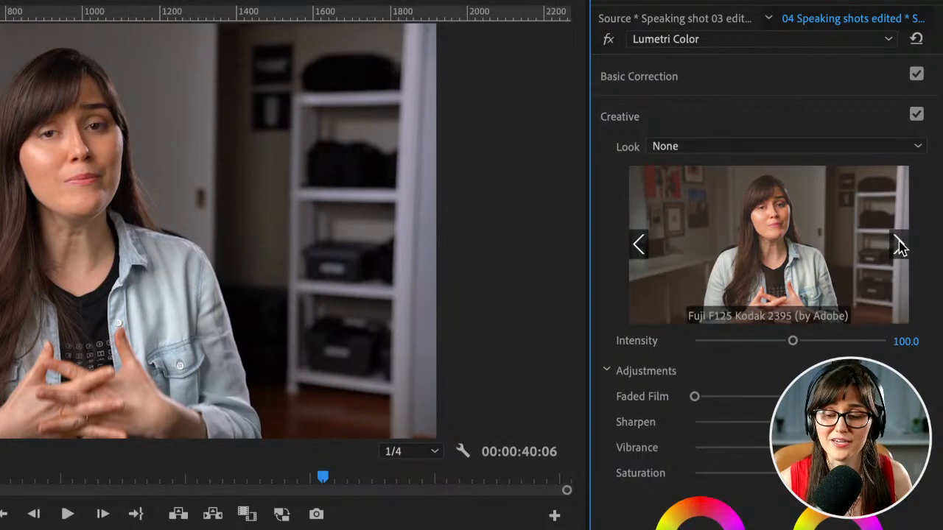
pyautogui.click(900, 248)
pyautogui.click(899, 246)
pyautogui.click(899, 246)
pyautogui.click(899, 247)
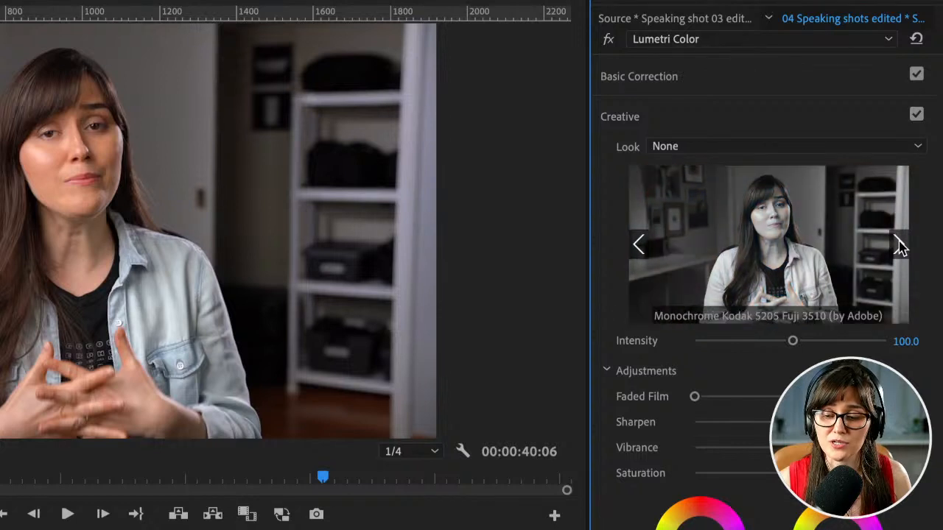
# - Apply the SL BIG LDR look to the Speaking shot 03 clip at about 36 intensity and compare it with the Creative correction off
pyautogui.click(899, 247)
pyautogui.click(899, 247)
pyautogui.click(899, 246)
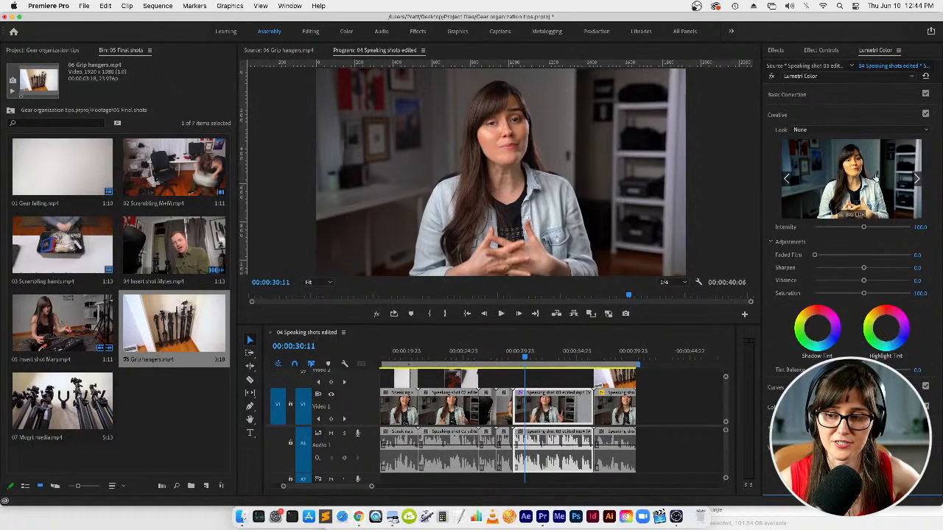
pyautogui.click(819, 240)
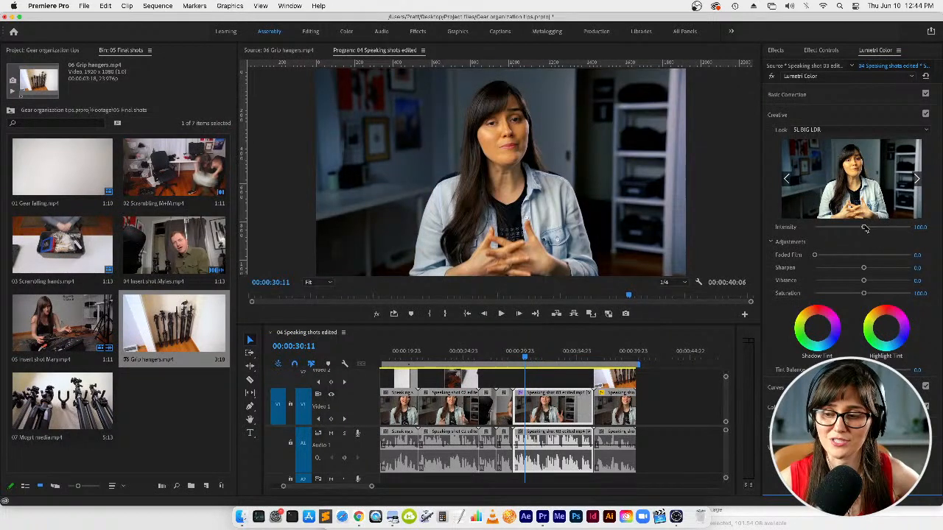
pyautogui.moveTo(865, 229); pyautogui.dragTo(831, 230)
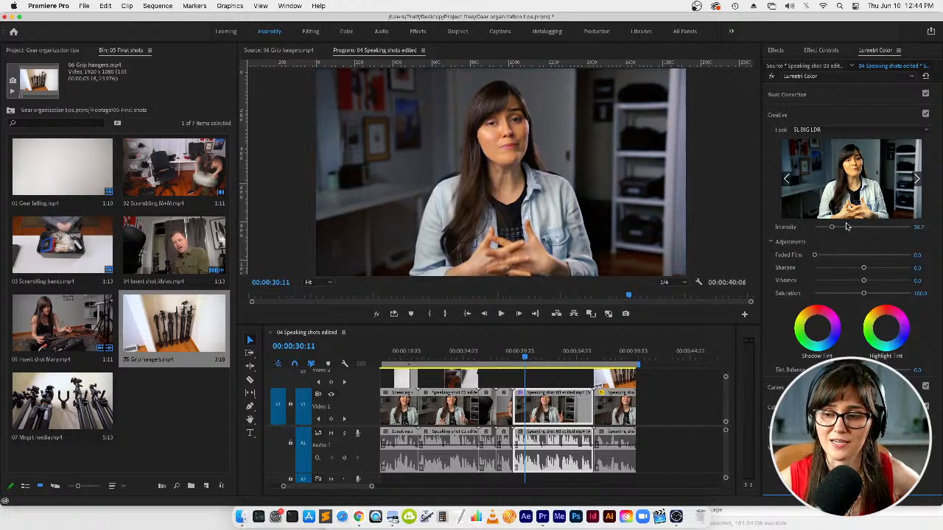
pyautogui.click(925, 114)
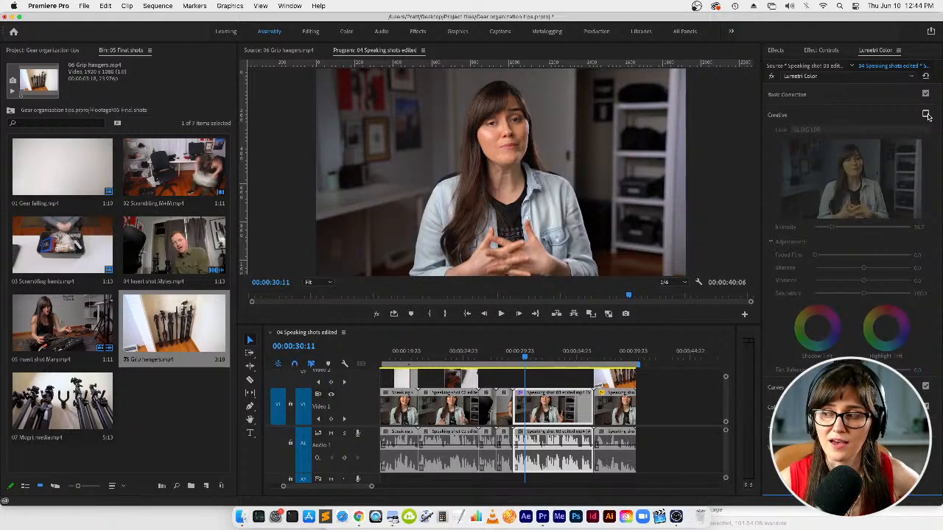
pyautogui.click(925, 115)
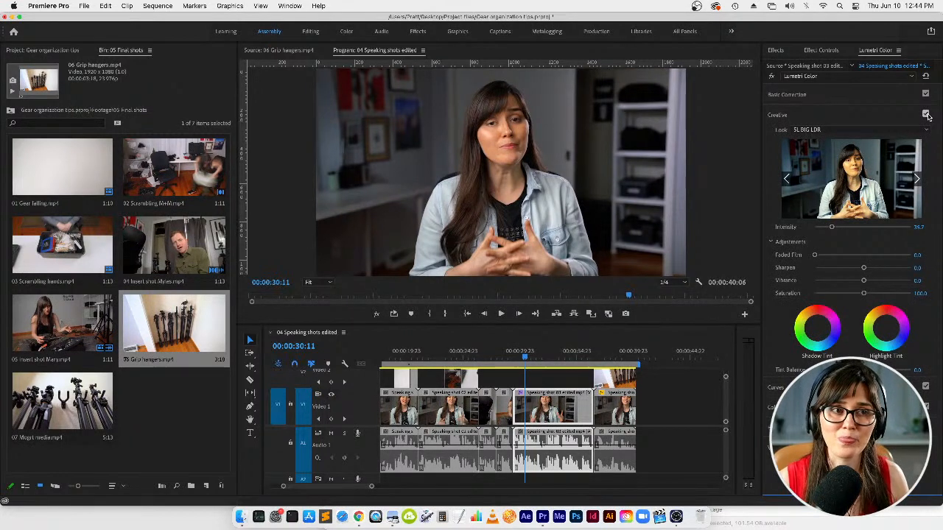
# - Make the timeline area taller and move the playhead from the speaking shots to the intro shots at 00:00:08:05
pyautogui.click(553, 396)
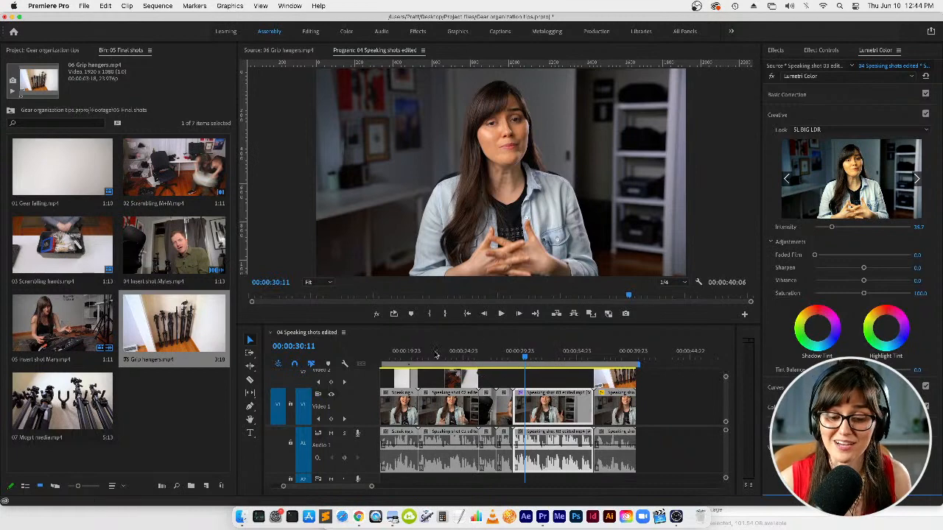
pyautogui.click(433, 357)
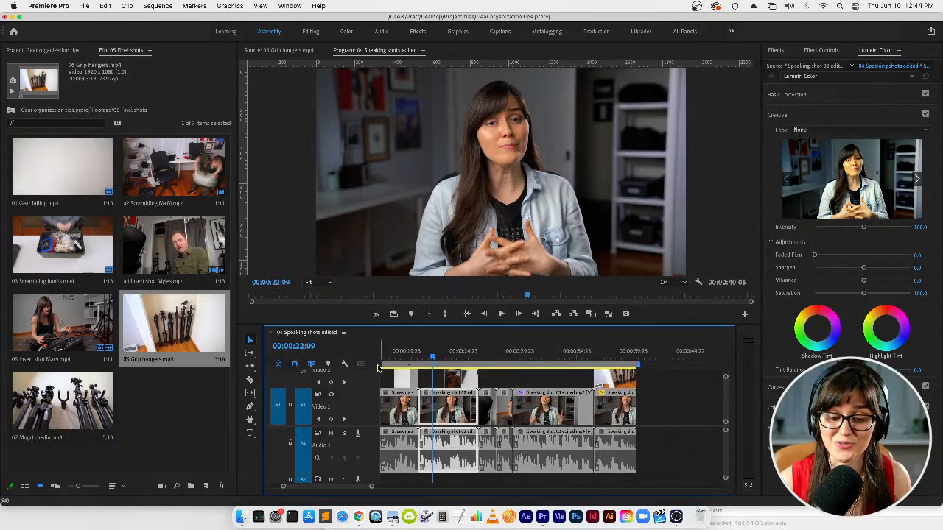
pyautogui.click(571, 357)
pyautogui.moveTo(431, 326); pyautogui.dragTo(429, 293)
pyautogui.press('-')
pyautogui.click(409, 328)
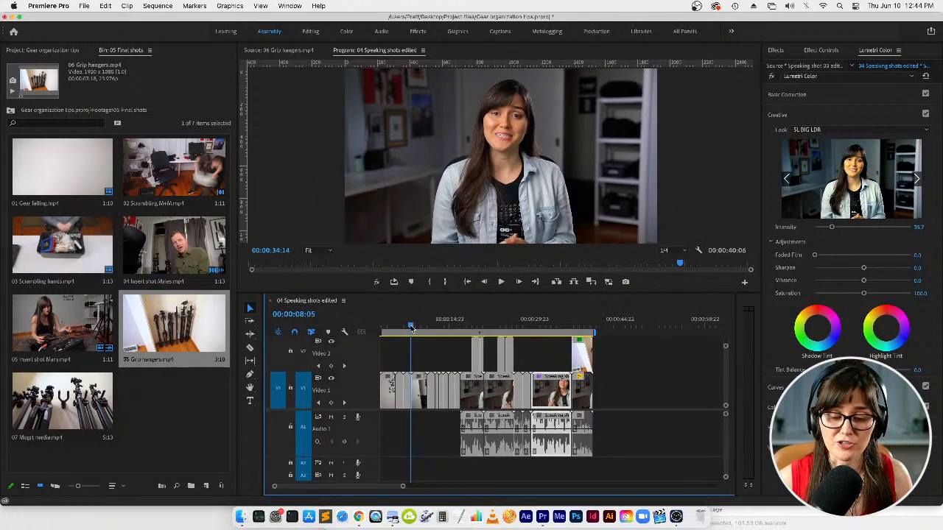
# - Examine the intro shots one after another at their edit points, ending on the shot at 00:00:02:20
pyautogui.press('=')
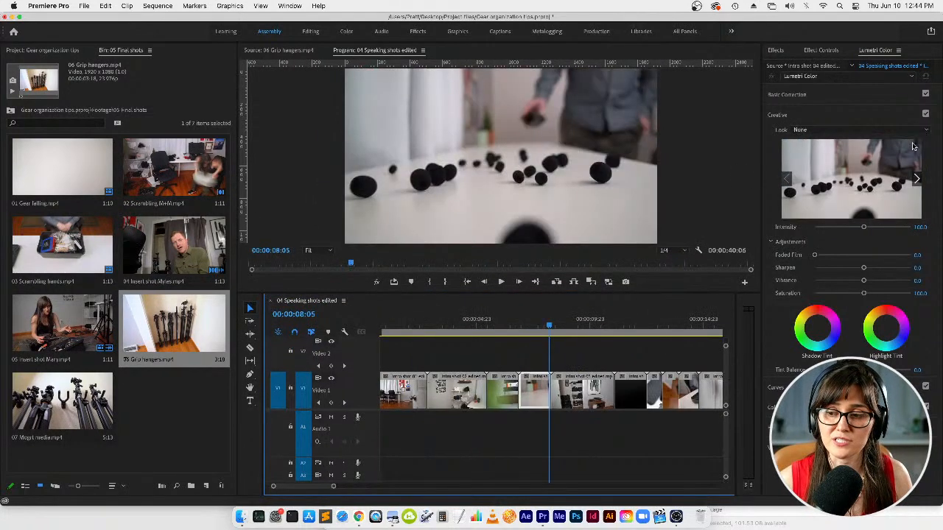
pyautogui.press('Down')
pyautogui.press('Down')
pyautogui.press('Down')
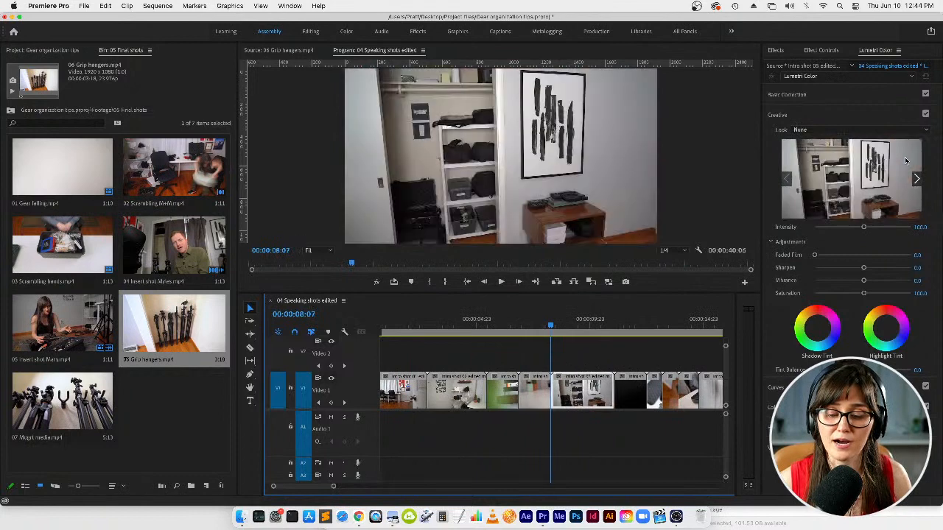
pyautogui.press('Up')
pyautogui.press('Up')
pyautogui.press('Up')
pyautogui.press('Up')
pyautogui.press('Up')
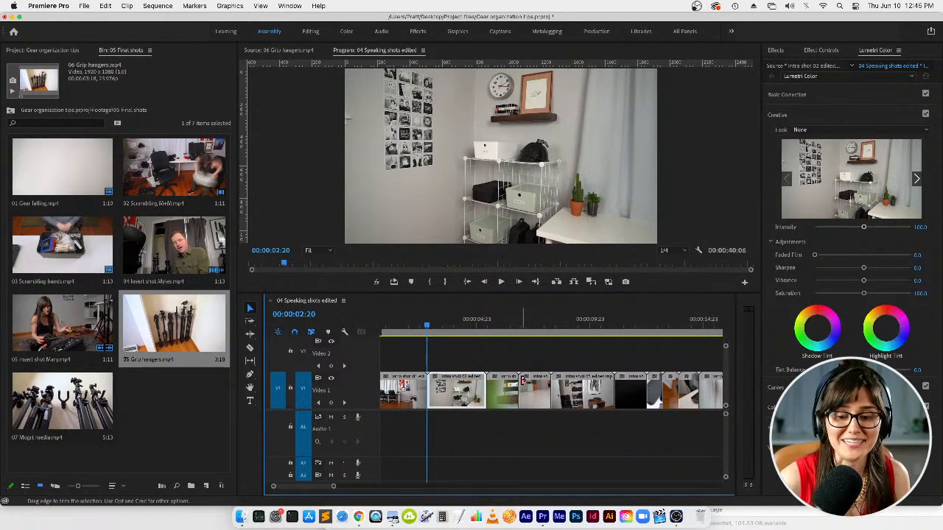
# - Move the playhead back to the graded Speaking shot 03 clip at 00:00:29:14
pyautogui.click(484, 363)
pyautogui.press('-')
pyautogui.click(711, 335)
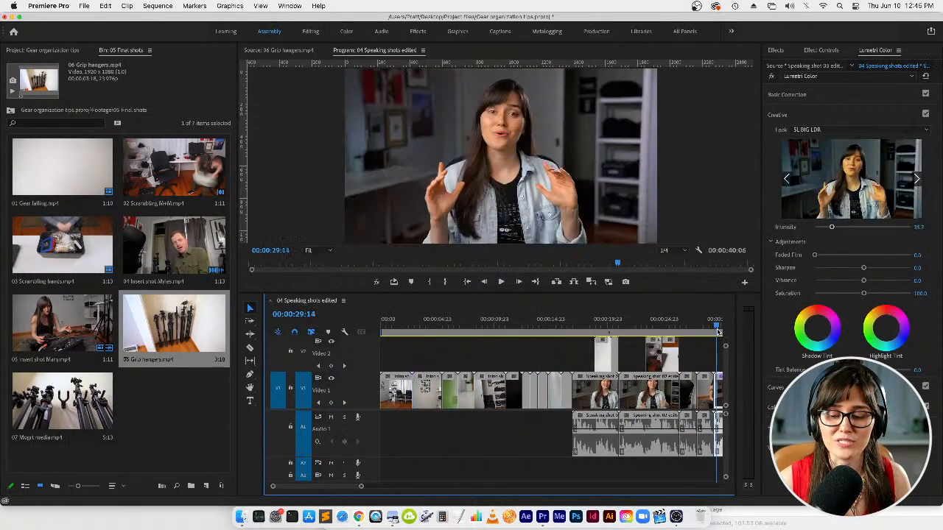
pyautogui.press('=')
pyautogui.press('=')
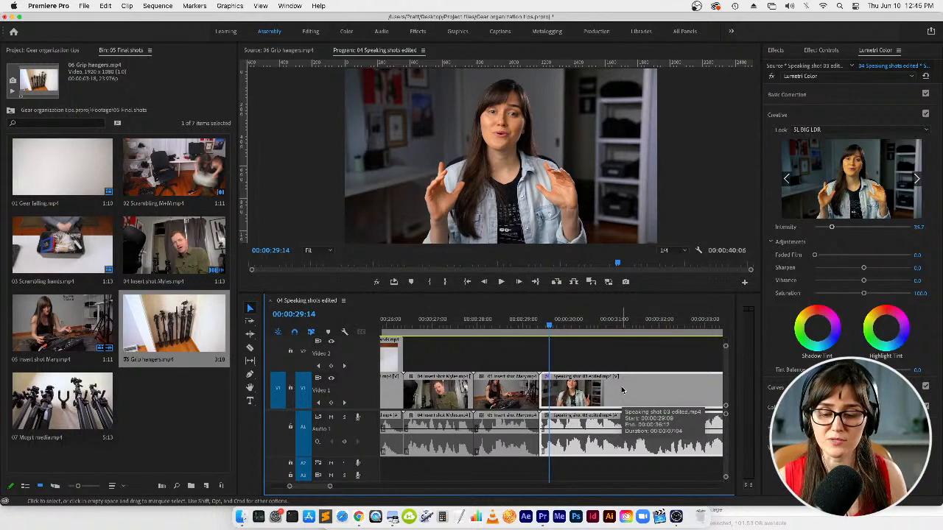
pyautogui.press('h')
pyautogui.moveTo(625, 385); pyautogui.dragTo(488, 383)
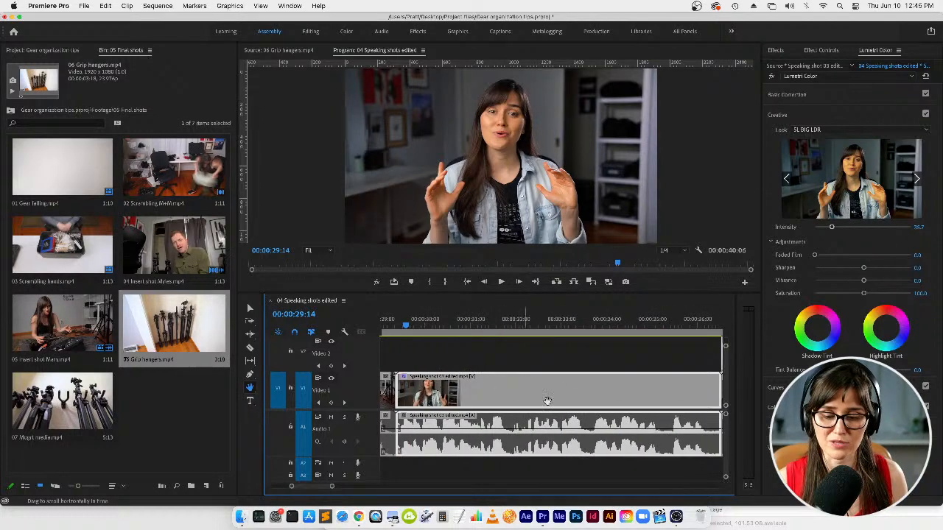
pyautogui.press('v')
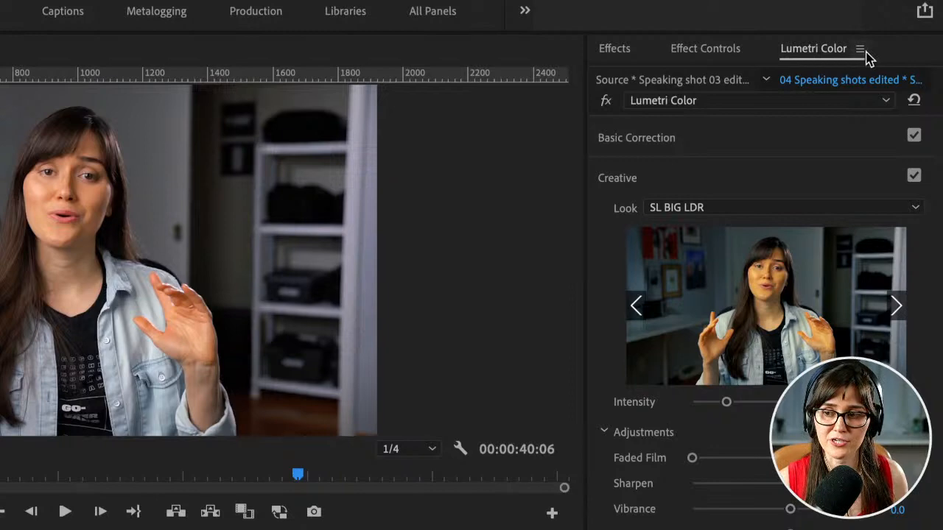
# - Save the clip's Lumetri Color settings as a preset named Gear organization color, with the Scale type
pyautogui.click(863, 52)
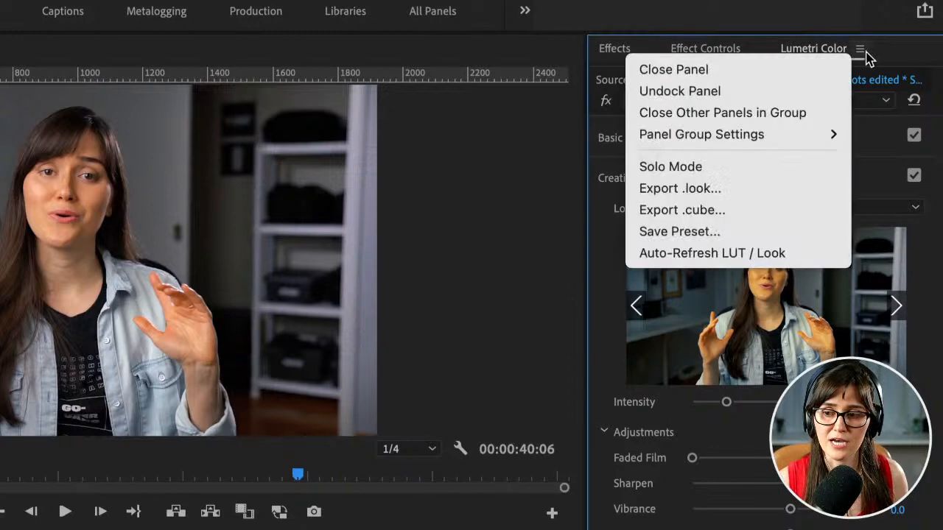
pyautogui.click(782, 232)
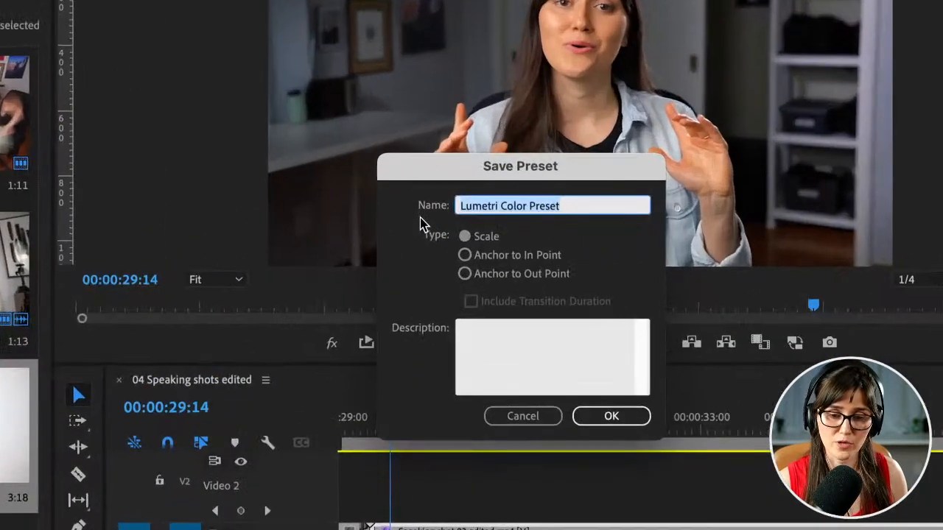
pyautogui.write('Gear ')
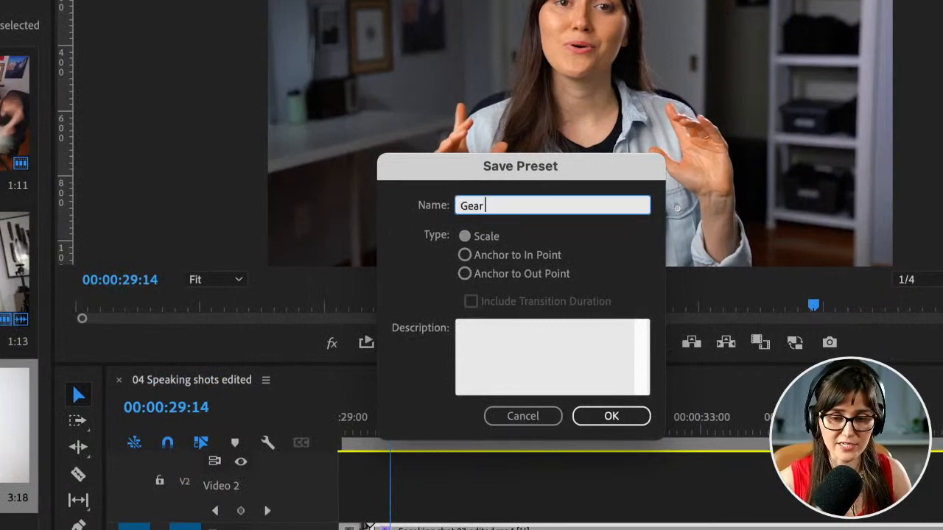
pyautogui.write('organization ')
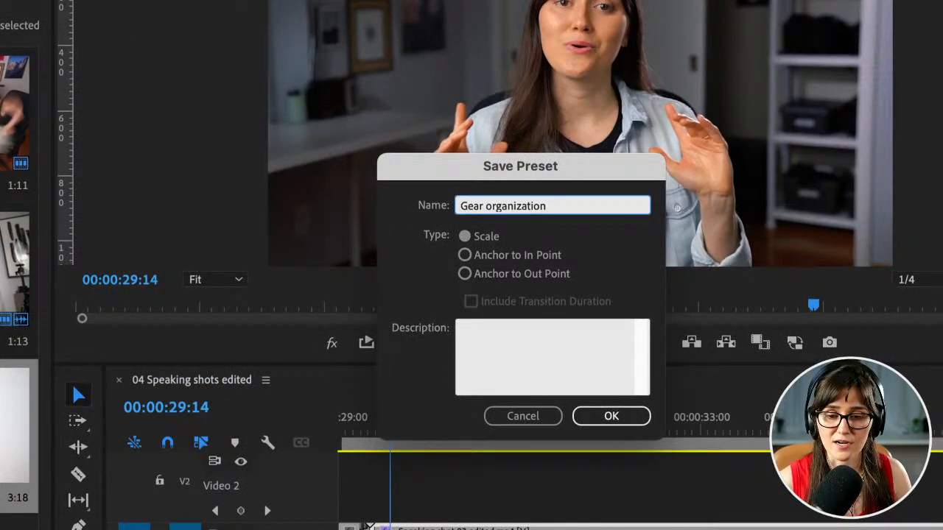
pyautogui.write('color')
pyautogui.press('Return')
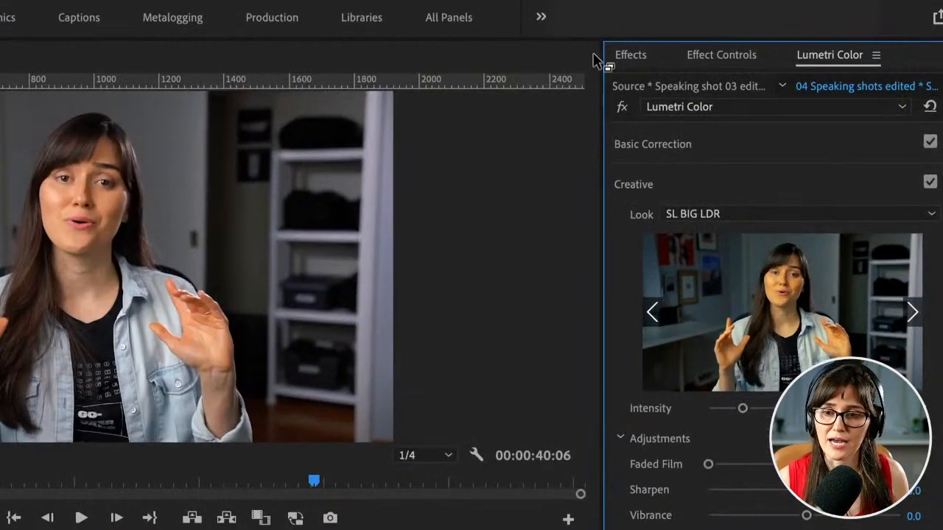
# - Search the effects for "gear org" and select the Gear organization color preset
pyautogui.click(630, 56)
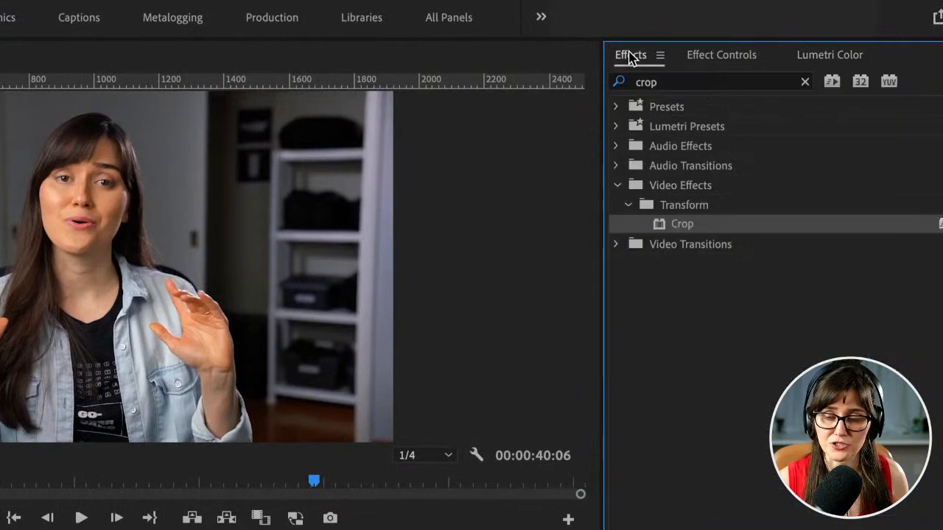
pyautogui.click(619, 83)
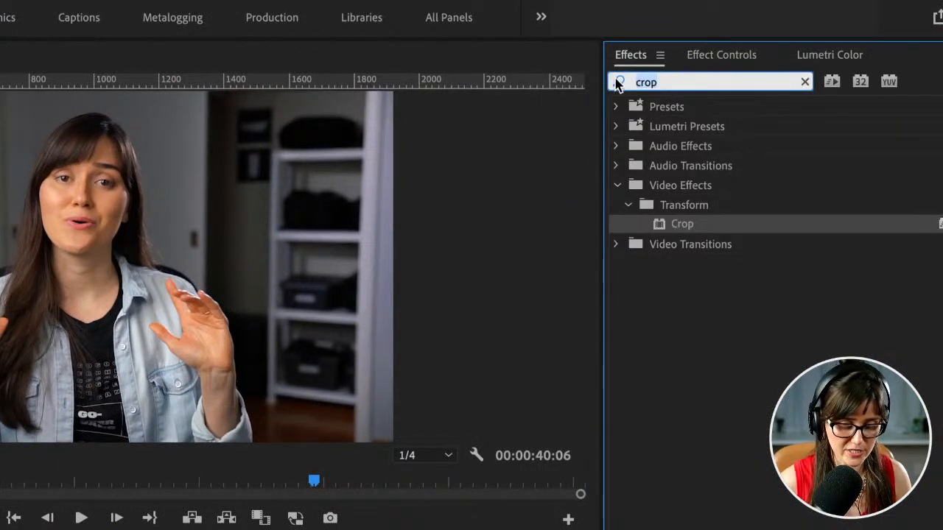
pyautogui.write('color')
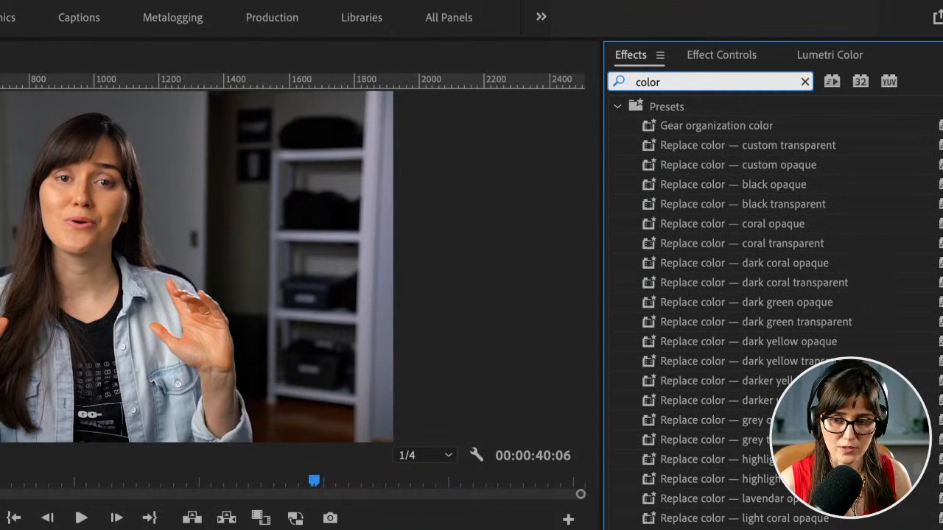
pyautogui.press('BackSpace')
pyautogui.press('BackSpace')
pyautogui.press('BackSpace')
pyautogui.press('BackSpace')
pyautogui.press('BackSpace')
pyautogui.write('gear org')
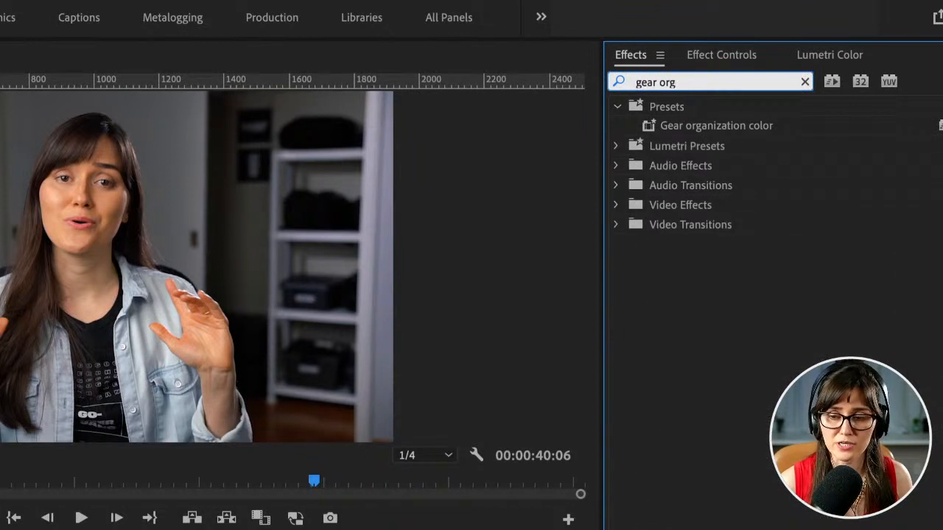
pyautogui.click(749, 127)
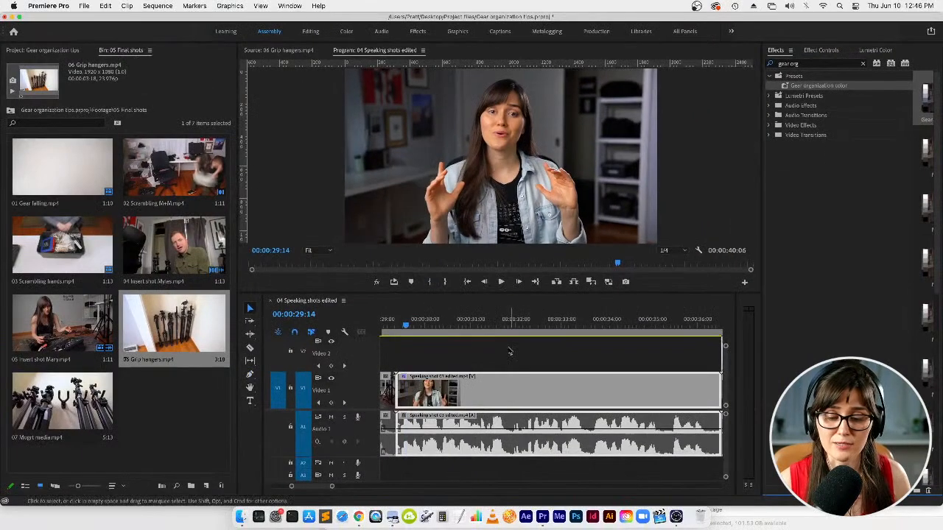
# - Apply the Gear organization color preset to all sequence clips except Speaking shot 03, and check a speaking shot and an intro shot
pyautogui.click(509, 390)
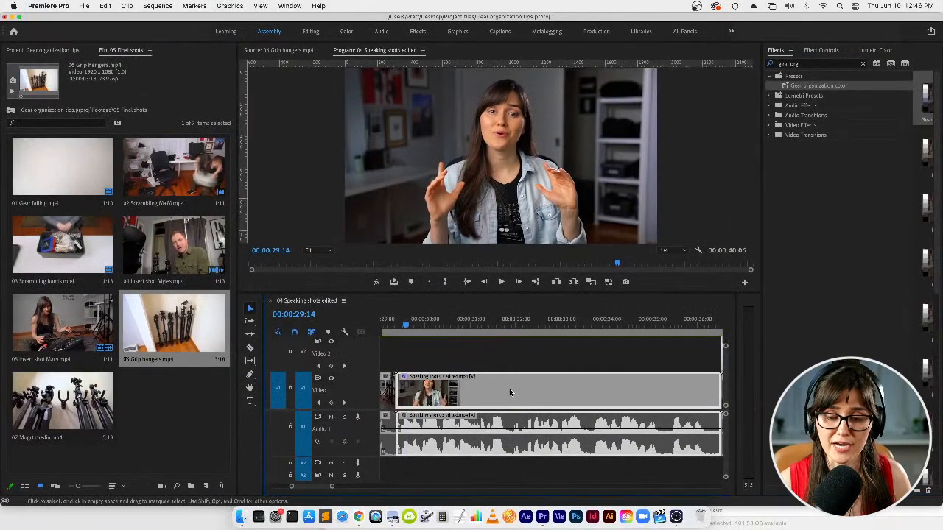
pyautogui.press('-')
pyautogui.press('-')
pyautogui.press('-')
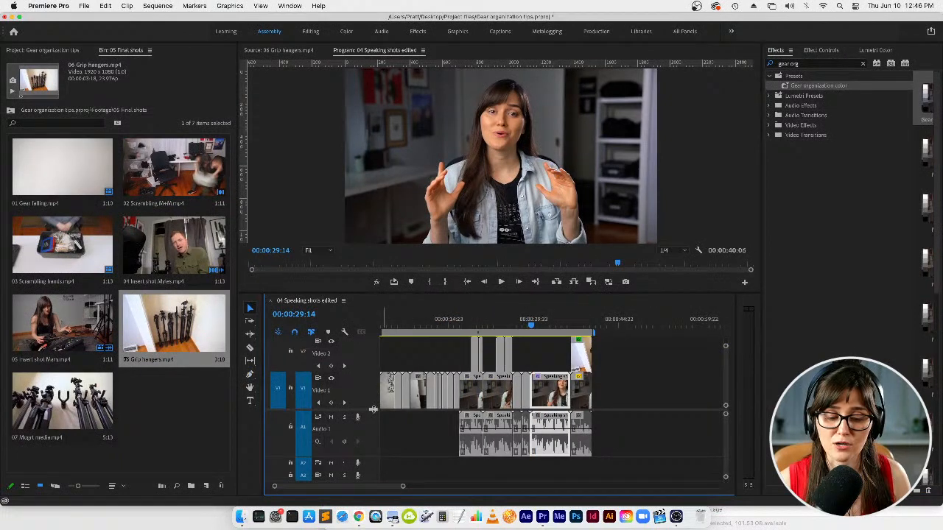
pyautogui.moveTo(374, 409); pyautogui.dragTo(373, 423)
pyautogui.moveTo(650, 400); pyautogui.dragTo(380, 337)
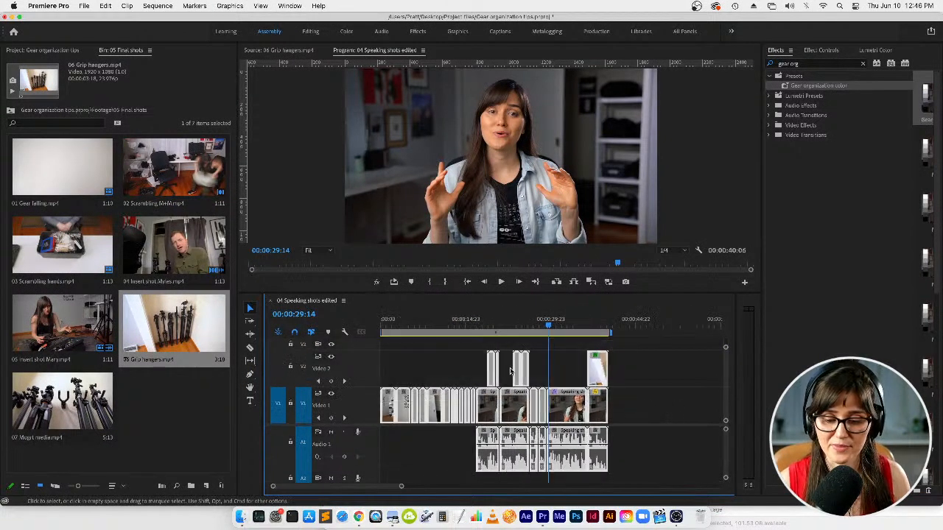
pyautogui.keyDown('shift'); pyautogui.click(568, 395); pyautogui.keyUp('shift')
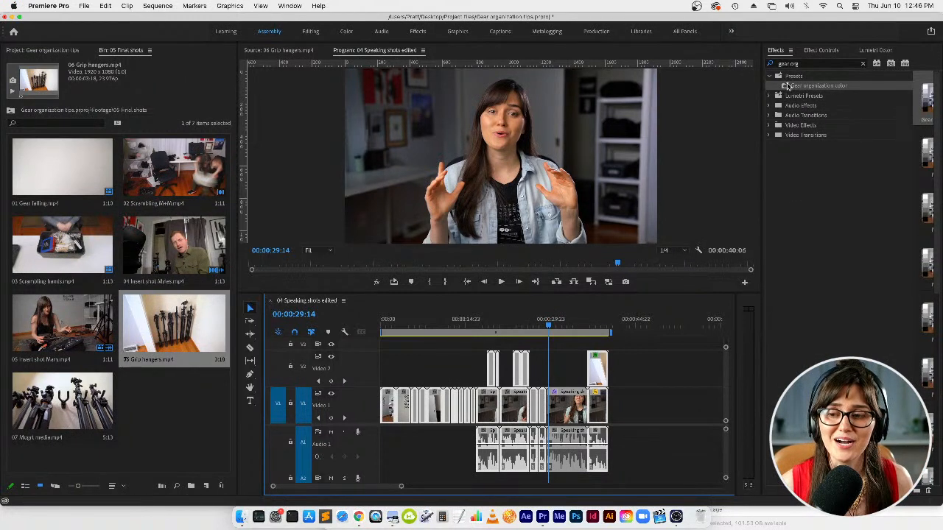
pyautogui.moveTo(788, 87); pyautogui.dragTo(512, 402)
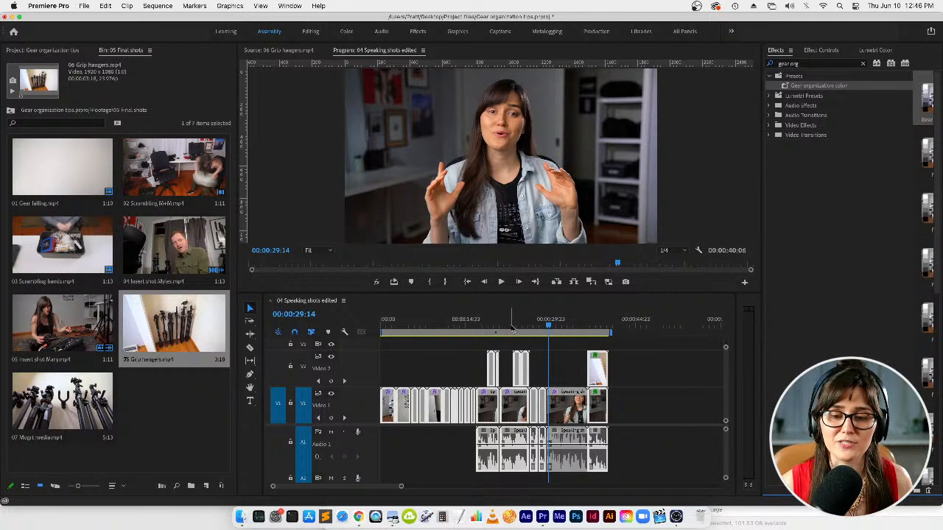
pyautogui.click(483, 326)
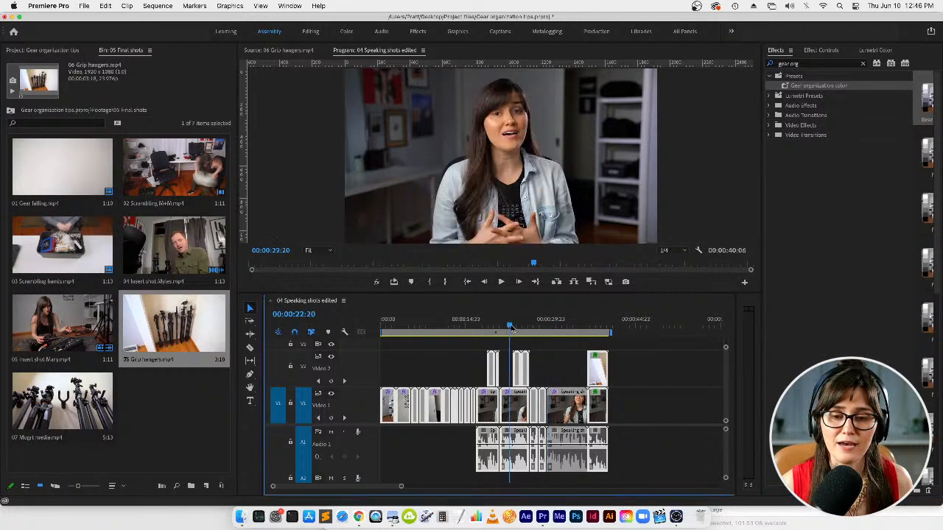
pyautogui.click(397, 327)
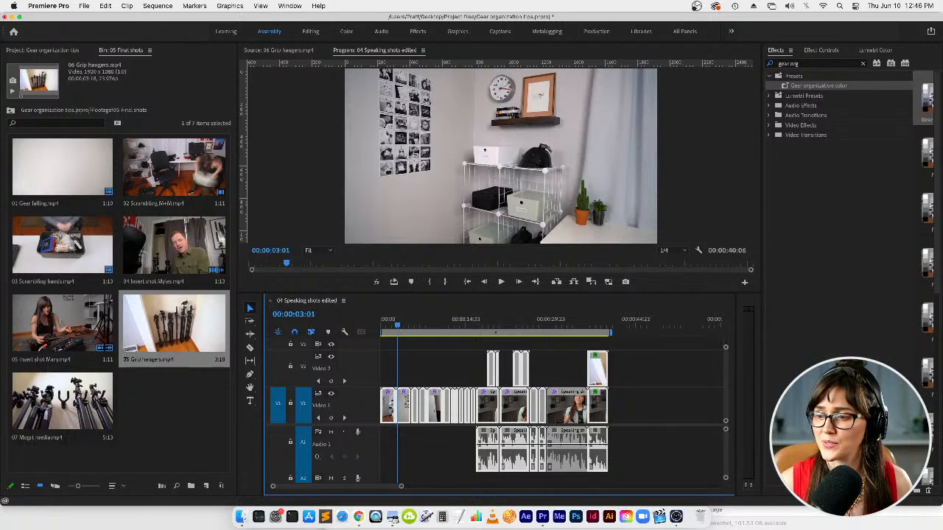
# - Show the Essential Graphics panel with its local title templates
pyautogui.press('super+m')
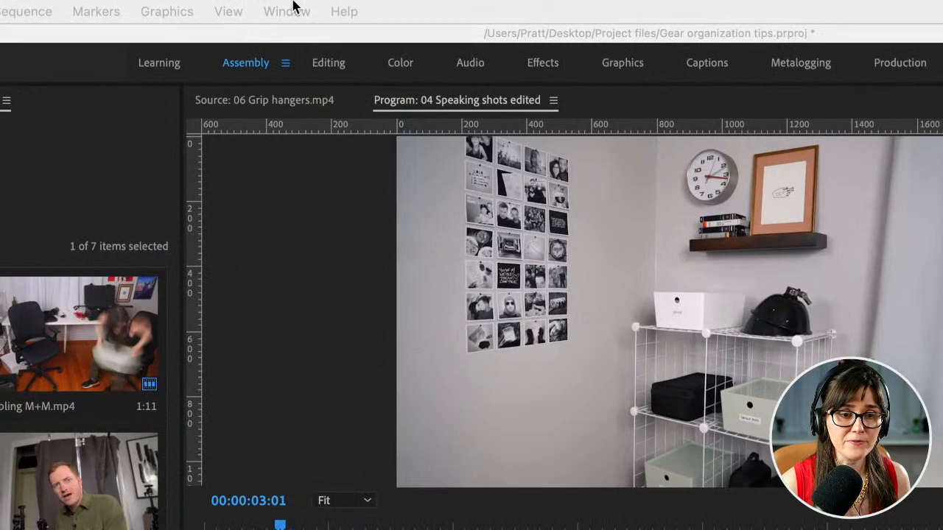
pyautogui.click(287, 11)
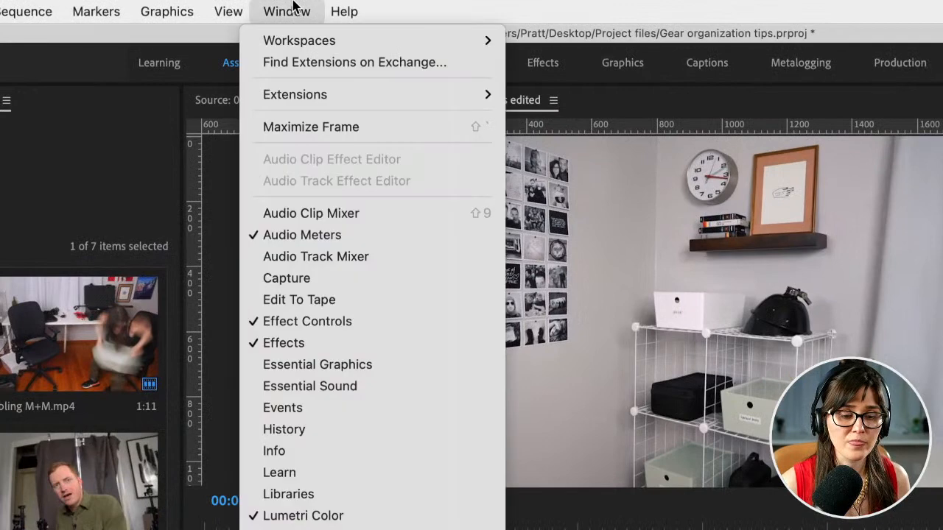
pyautogui.click(391, 366)
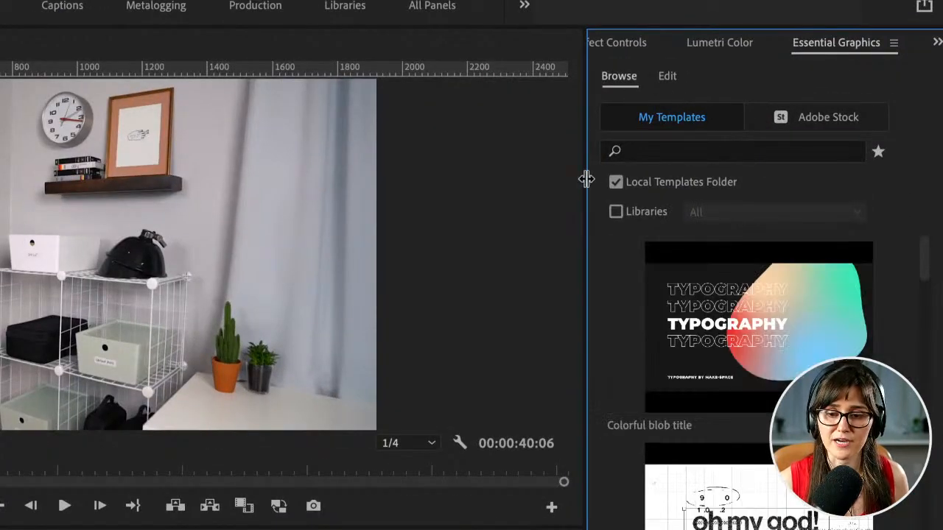
# - Widen the Essential Graphics panel and browse the local templates and the Adobe Stock templates
pyautogui.moveTo(569, 179); pyautogui.dragTo(469, 179)
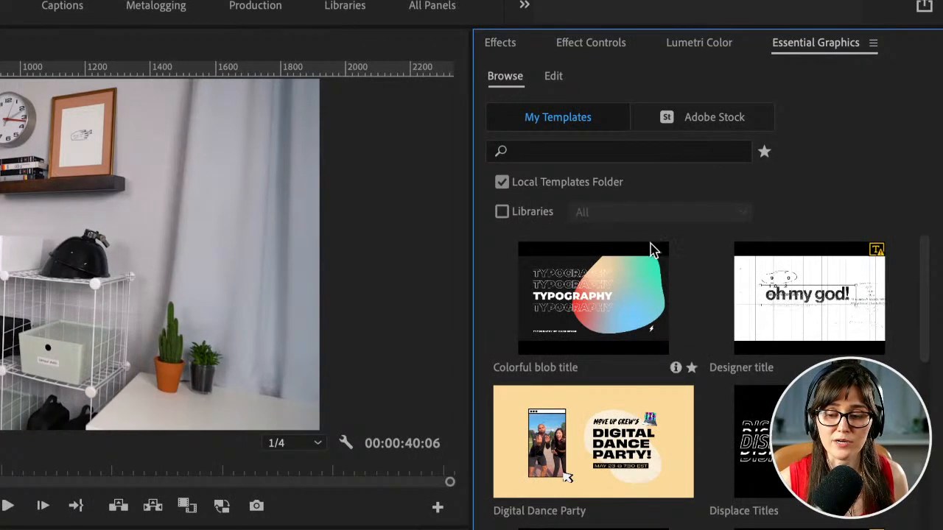
pyautogui.scroll(-15, 690, 301)
pyautogui.scroll(15, 690, 302)
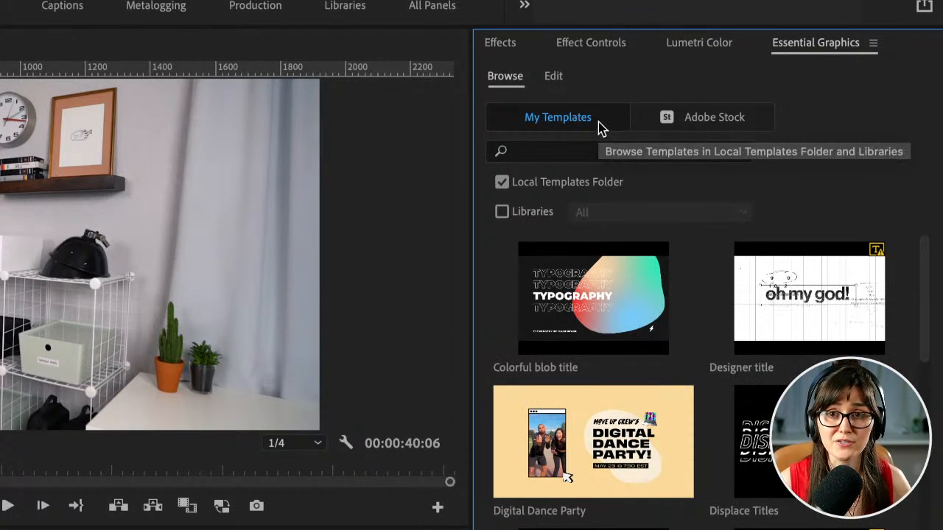
pyautogui.click(765, 125)
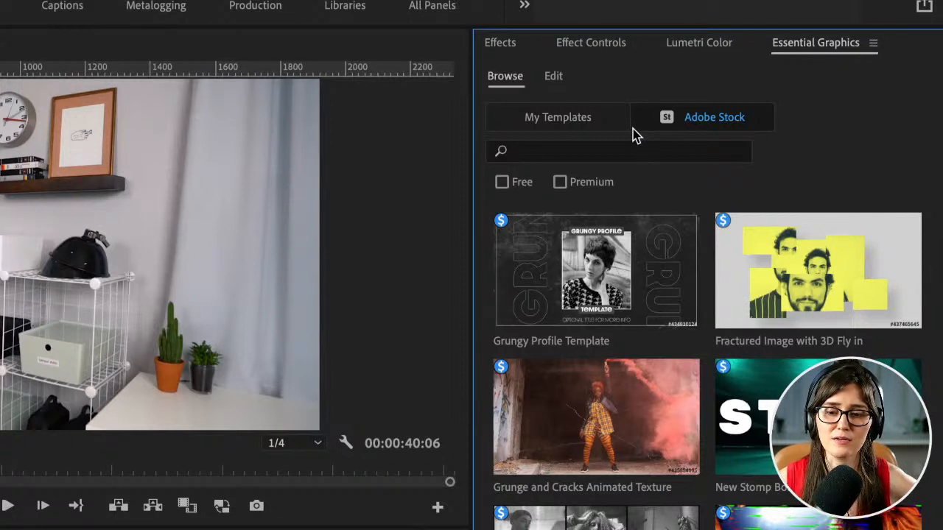
# - Show the Essential Graphics editing view and review the types of new layer it offers
pyautogui.click(557, 84)
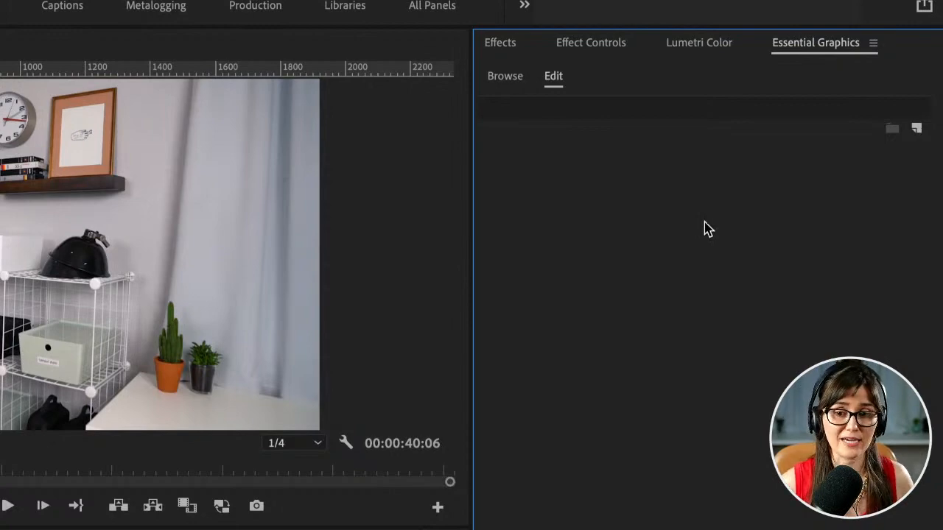
pyautogui.click(916, 129)
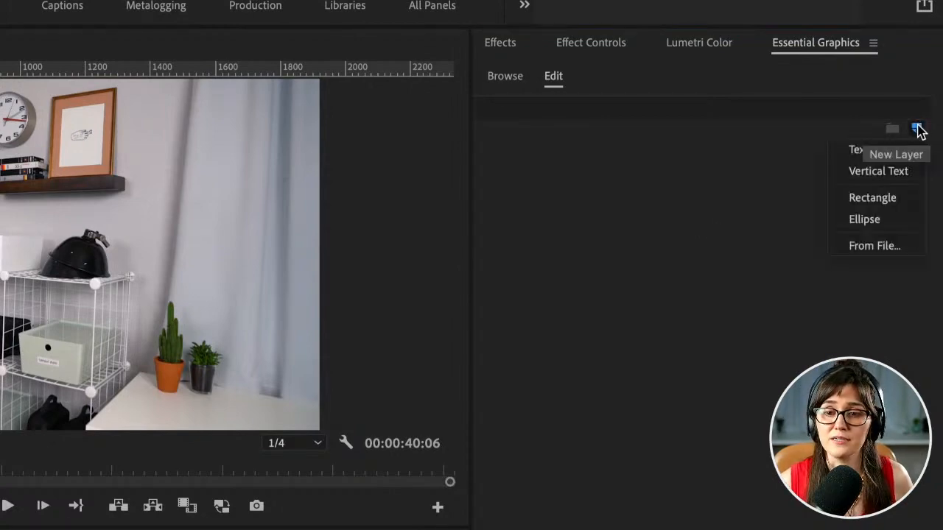
pyautogui.click(744, 145)
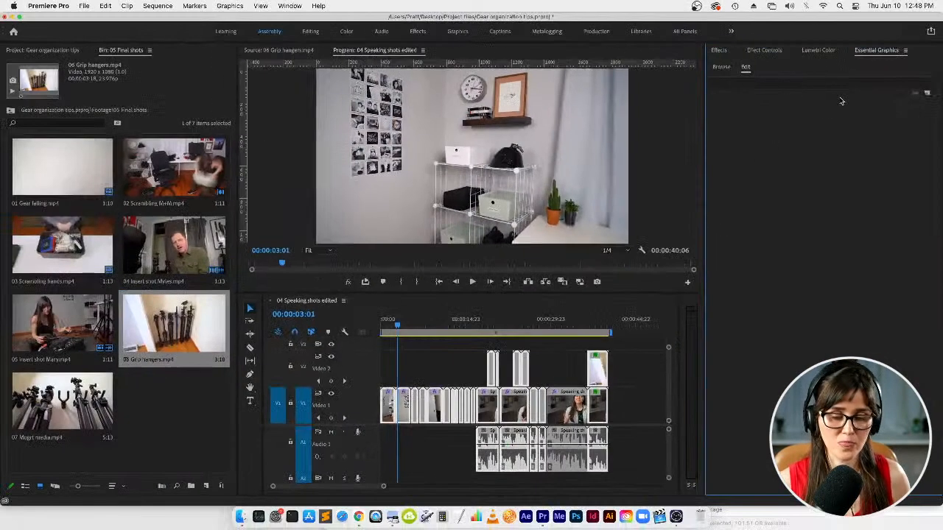
# - Move the playhead to the end of the sequence at 00:00:40:06 and deselect all clips
pyautogui.click(599, 320)
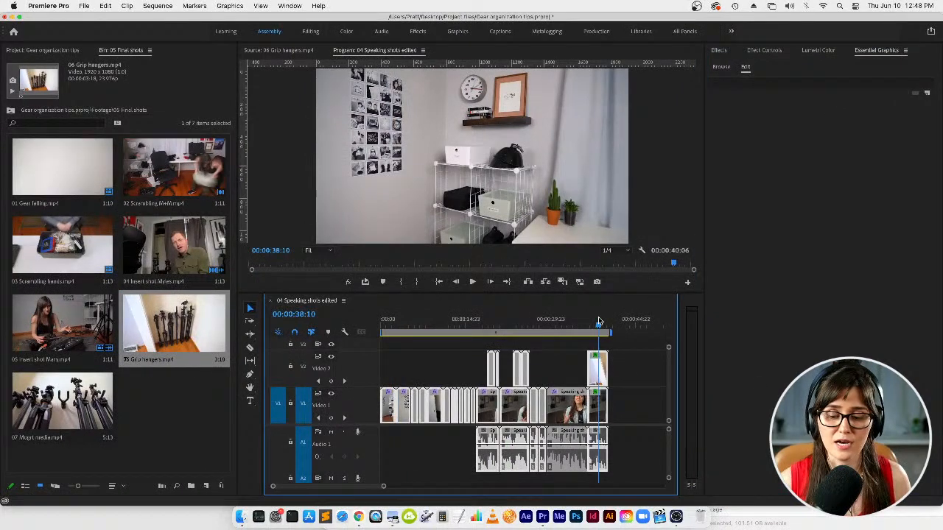
pyautogui.press('Down')
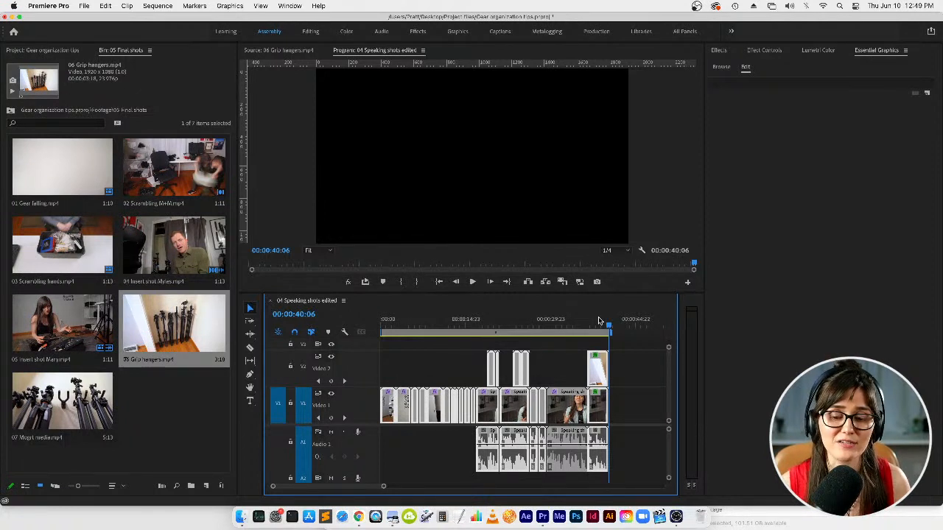
pyautogui.click(624, 376)
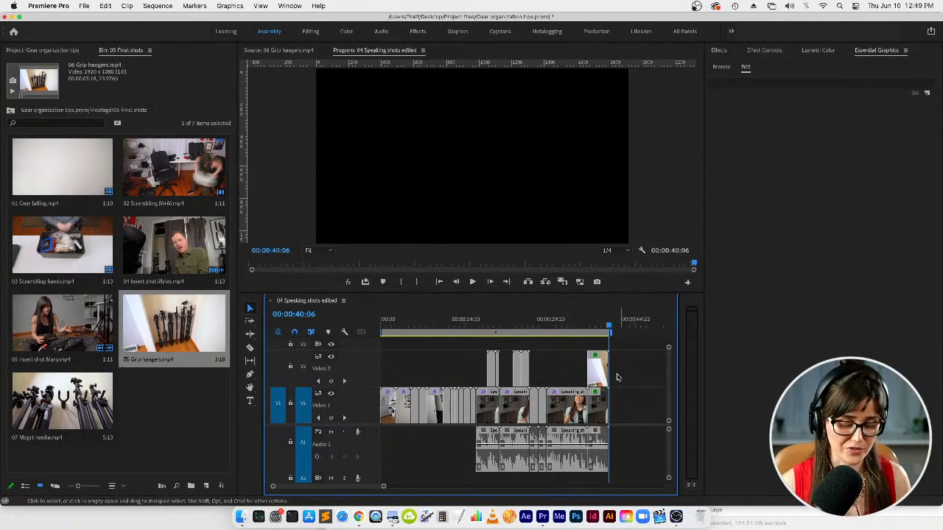
pyautogui.press('h')
pyautogui.moveTo(622, 383); pyautogui.dragTo(510, 384)
pyautogui.press('=')
pyautogui.press('=')
pyautogui.press('=')
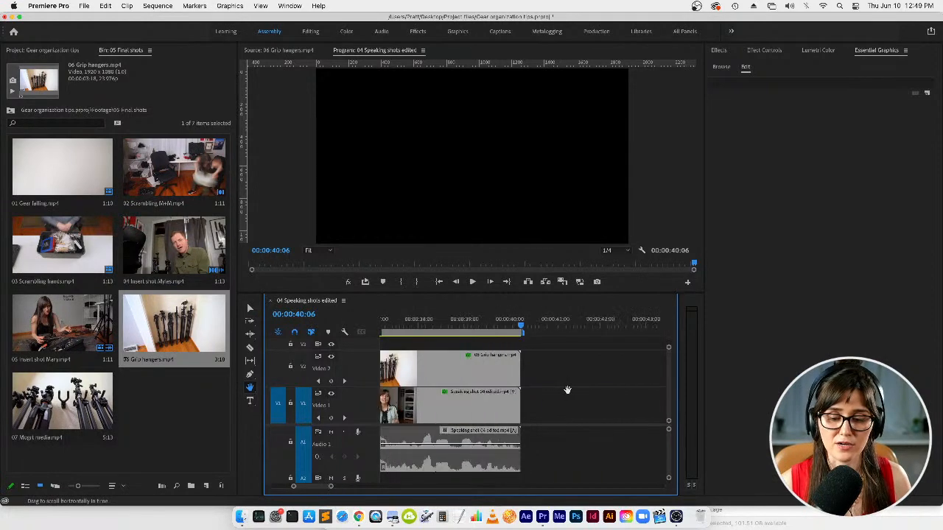
pyautogui.press('v')
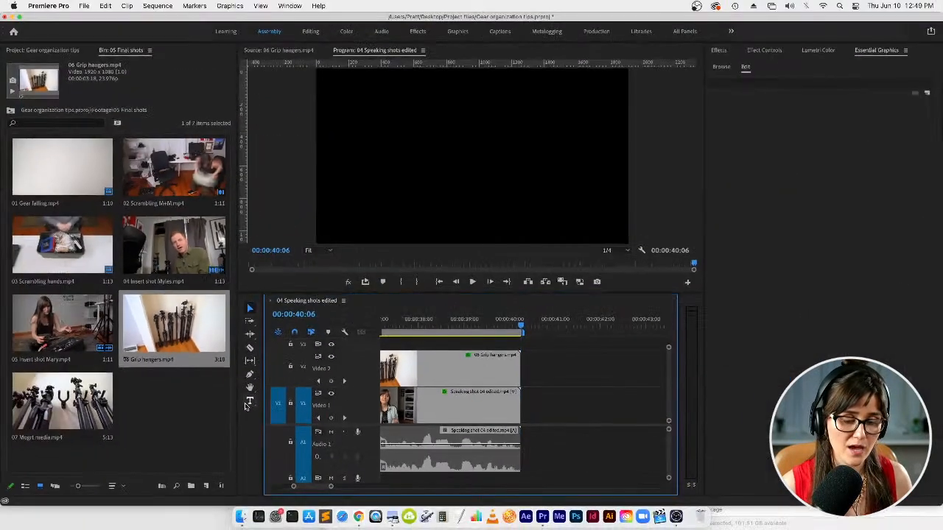
# - Add a text layer with placeholder text on the black frame after the last clip
pyautogui.click(245, 403)
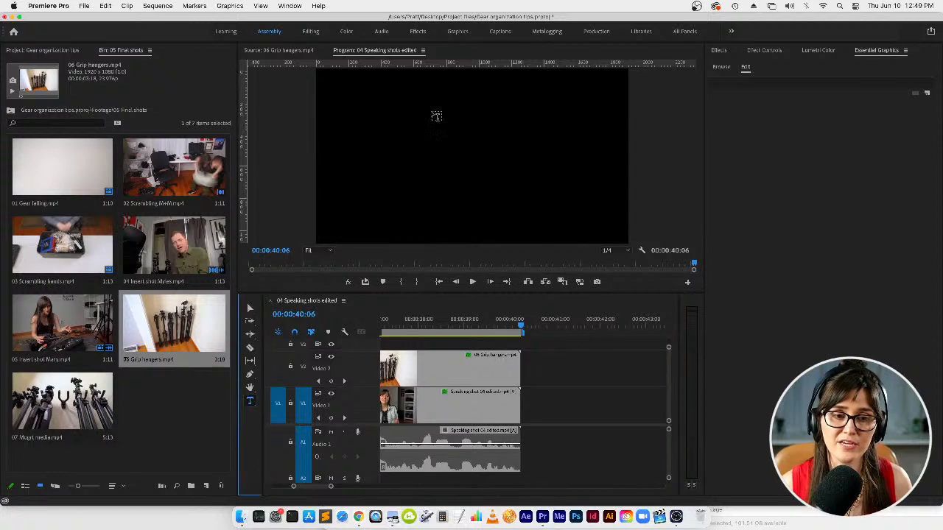
pyautogui.click(410, 143)
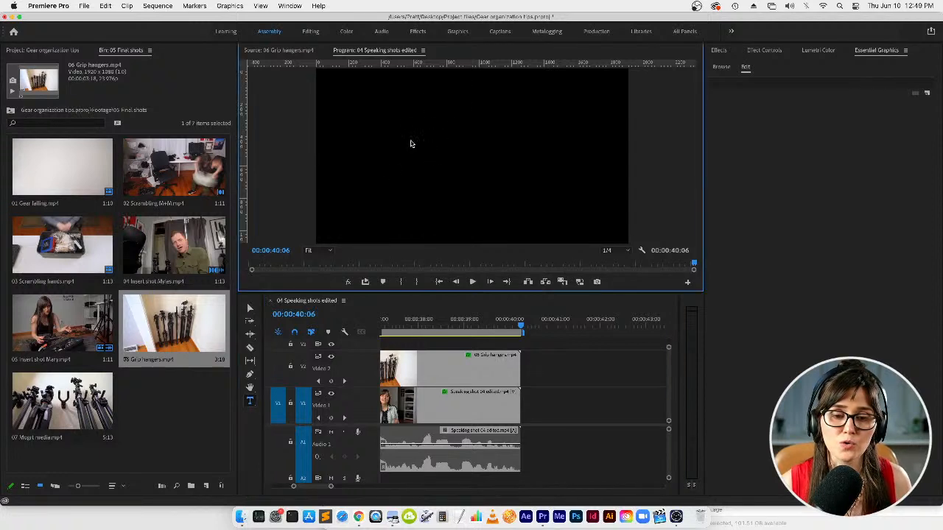
pyautogui.write('fdafjdiaf;jdifa;s')
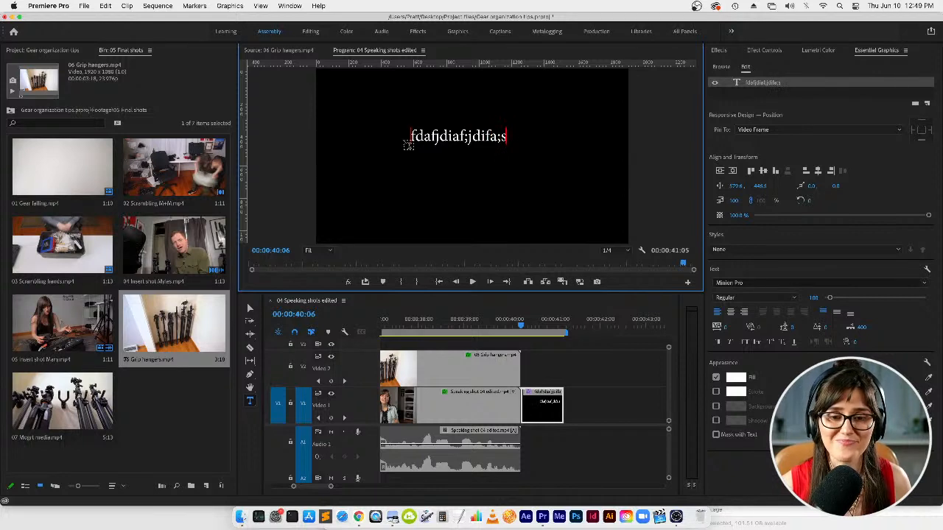
# - Set the font of the whole placeholder text to Obviously Wide
pyautogui.press('super+a')
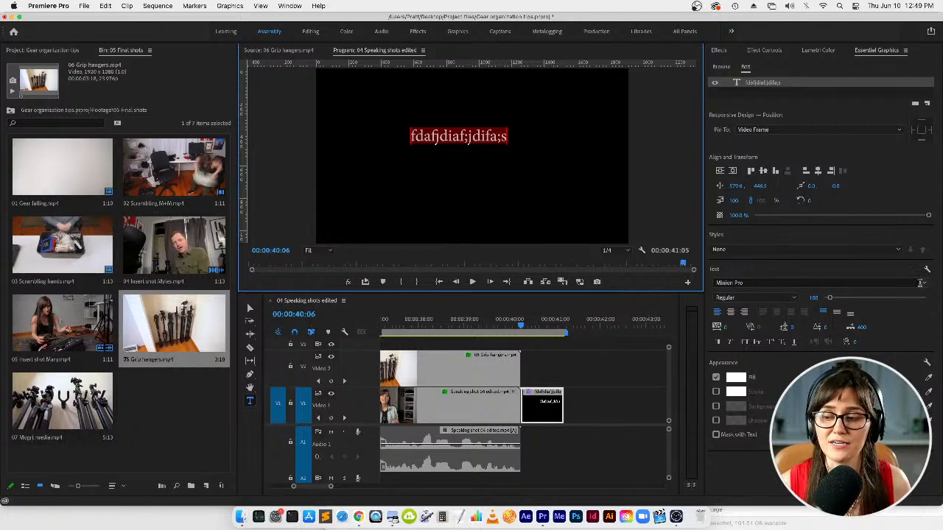
pyautogui.click(924, 283)
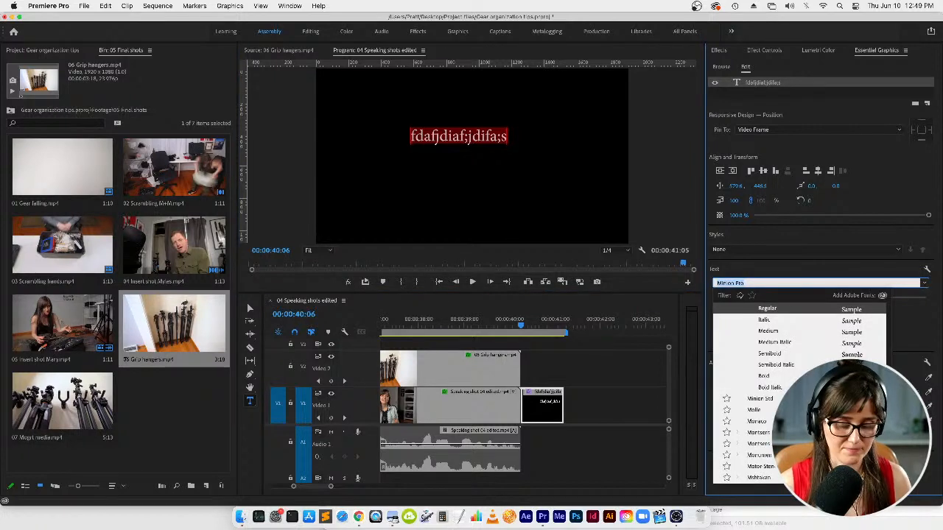
pyautogui.write('obviously')
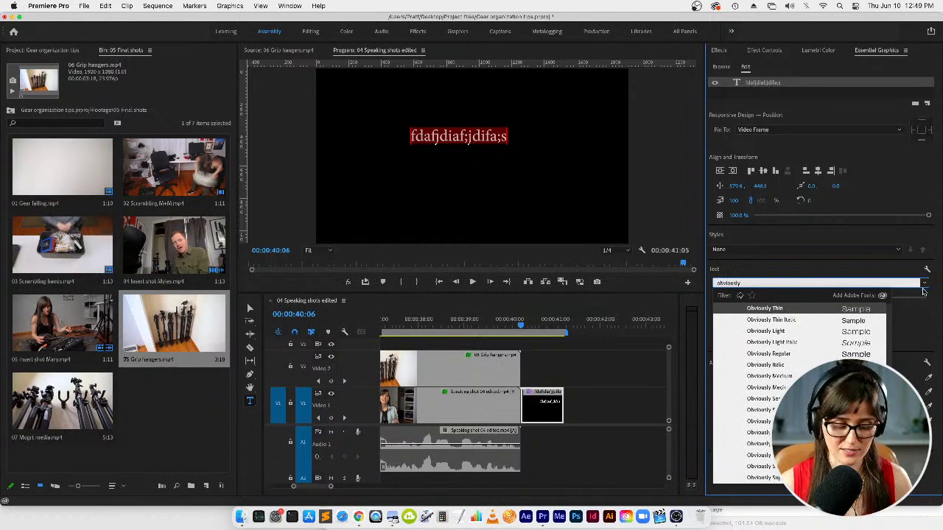
pyautogui.write(' wide')
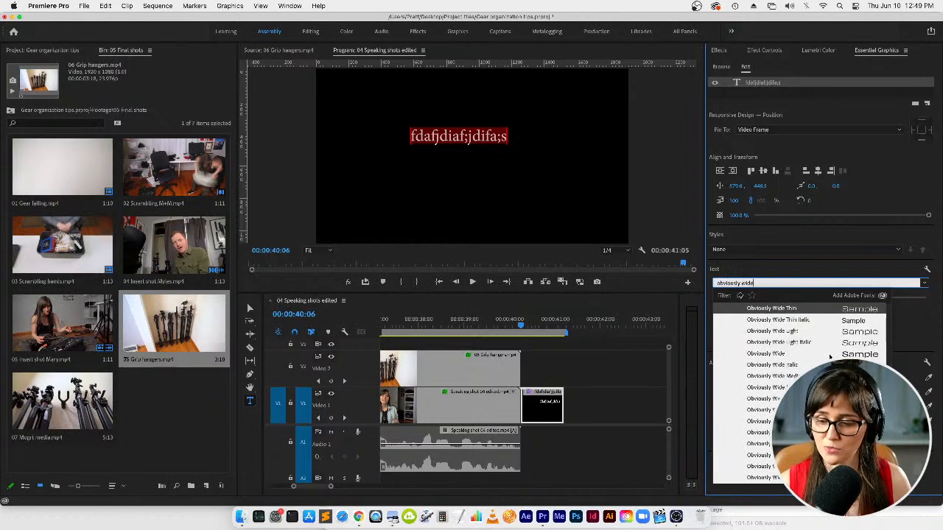
pyautogui.click(830, 355)
# - Replace the placeholder text with "Watch more at"
pyautogui.click(519, 268)
pyautogui.write('Wat')
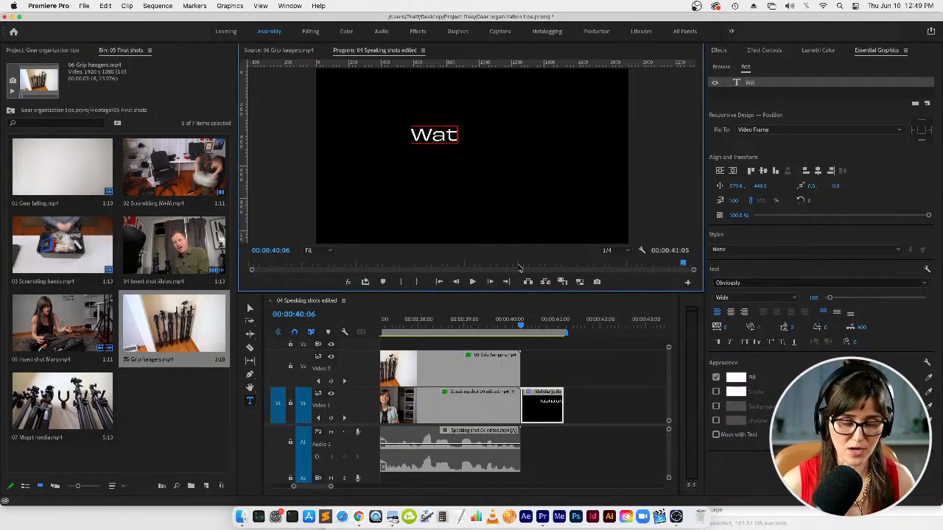
pyautogui.write('ch more at')
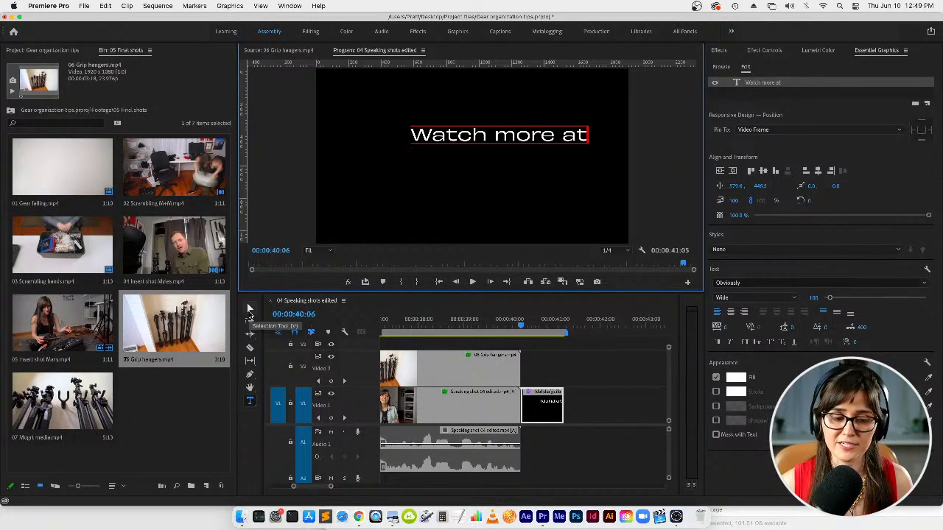
# - Scale the "Watch more at" text to about 79% and move it left to about 193.7, 425.5
pyautogui.click(249, 310)
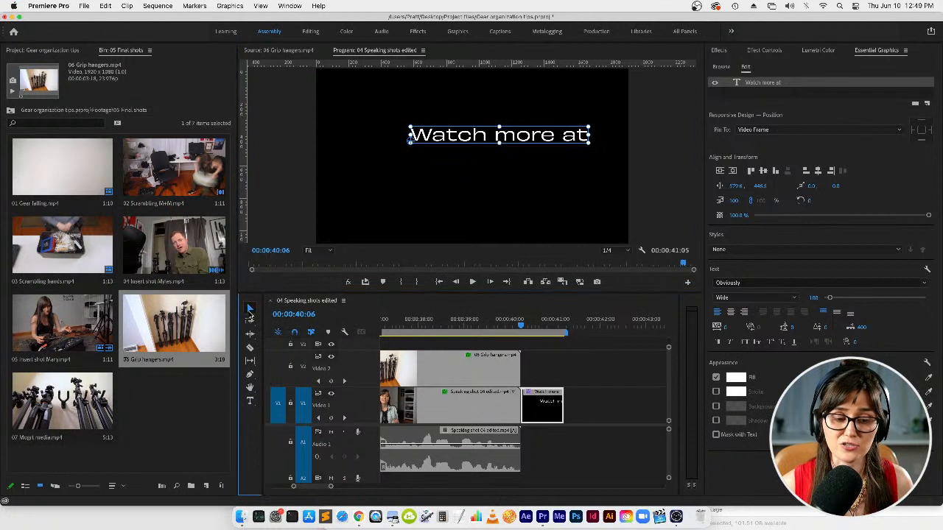
pyautogui.click(588, 142)
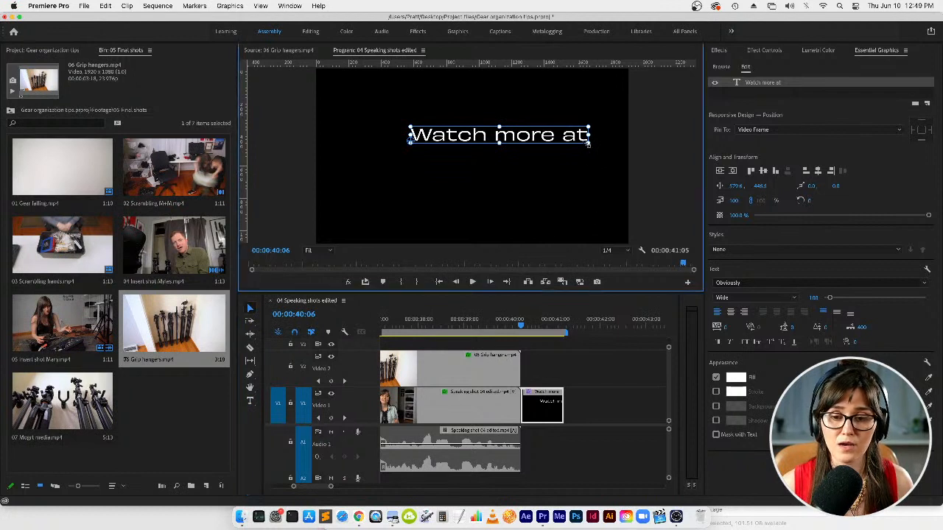
pyautogui.moveTo(588, 143); pyautogui.dragTo(456, 134)
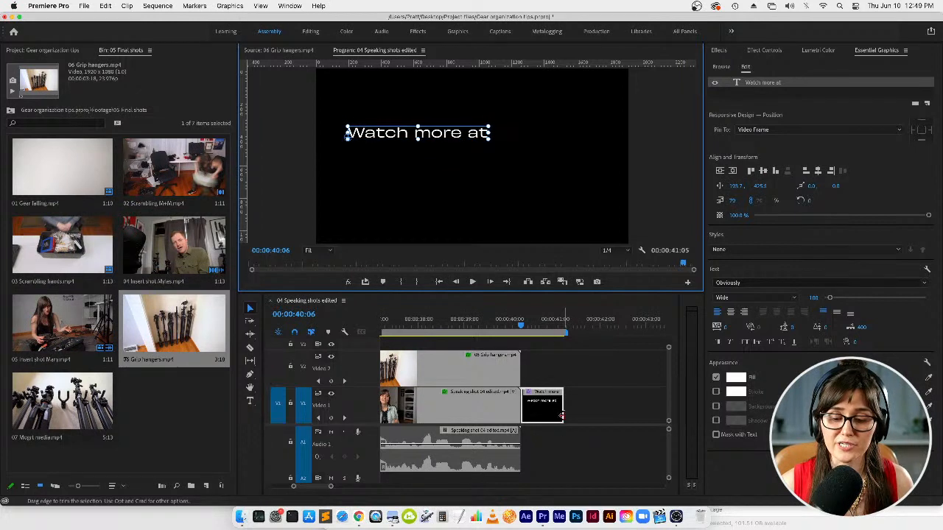
# - Lengthen the "Watch more at" title clip to a duration of 00:00:02:03 and select it
pyautogui.moveTo(561, 406); pyautogui.dragTo(615, 406)
pyautogui.click(601, 379)
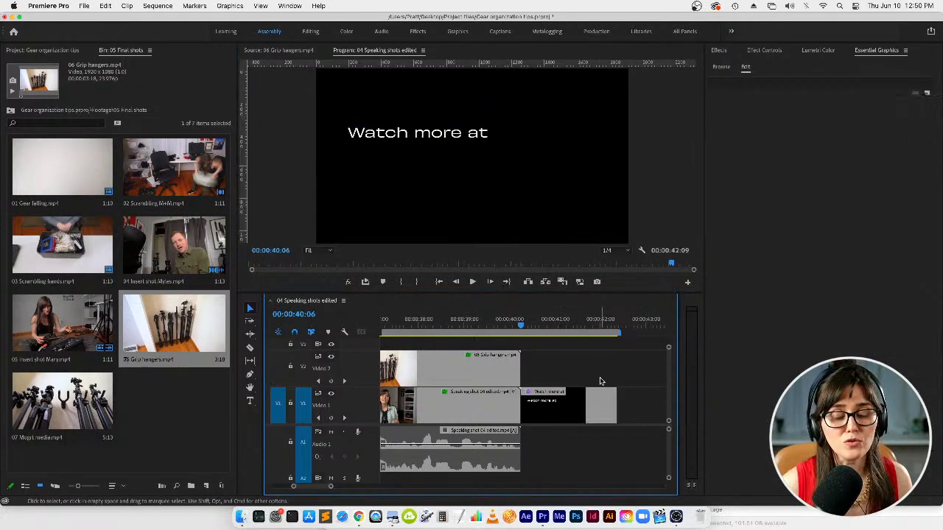
pyautogui.click(458, 137)
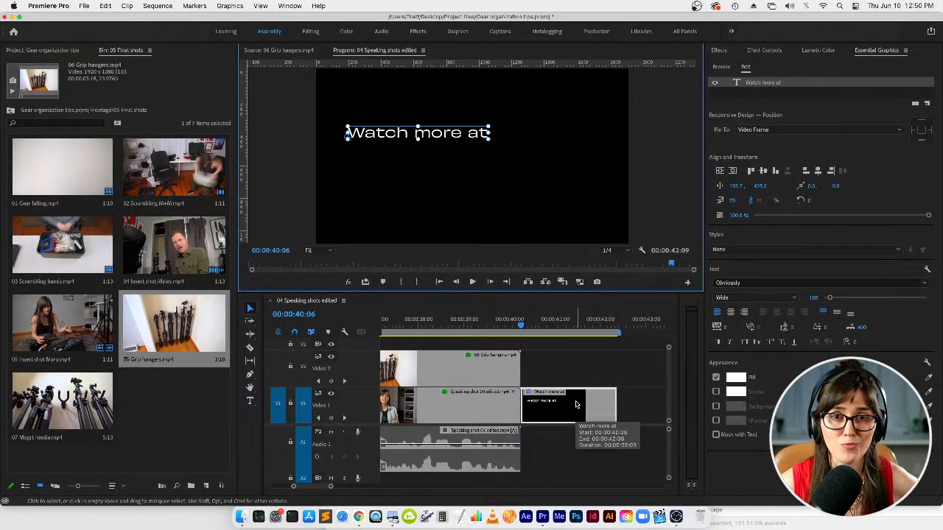
pyautogui.click(576, 404)
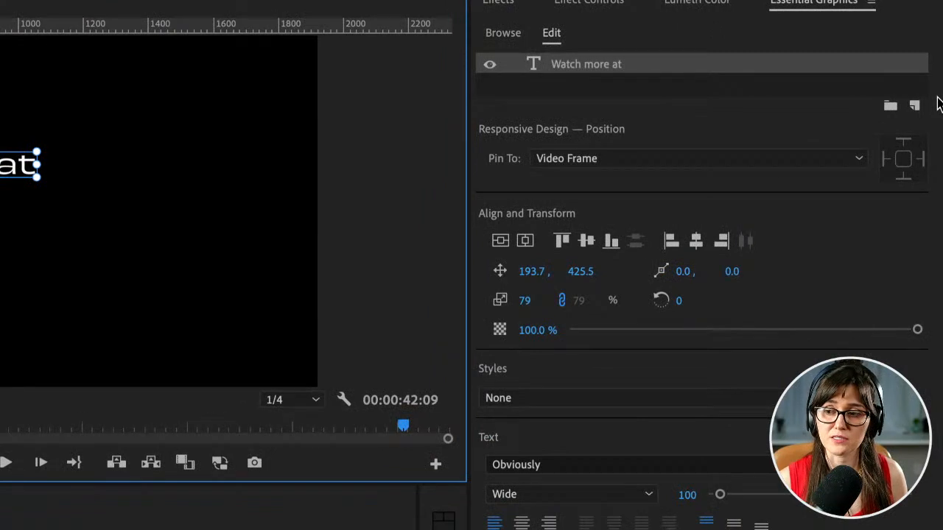
# - Add a second text layer to the title and place it directly below "Watch more at", left edges roughly aligned
pyautogui.click(916, 106)
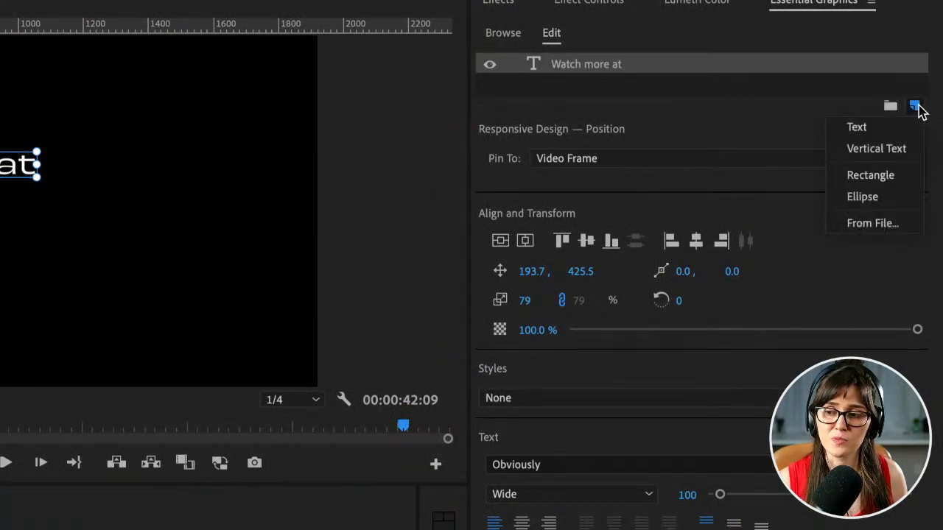
pyautogui.click(916, 108)
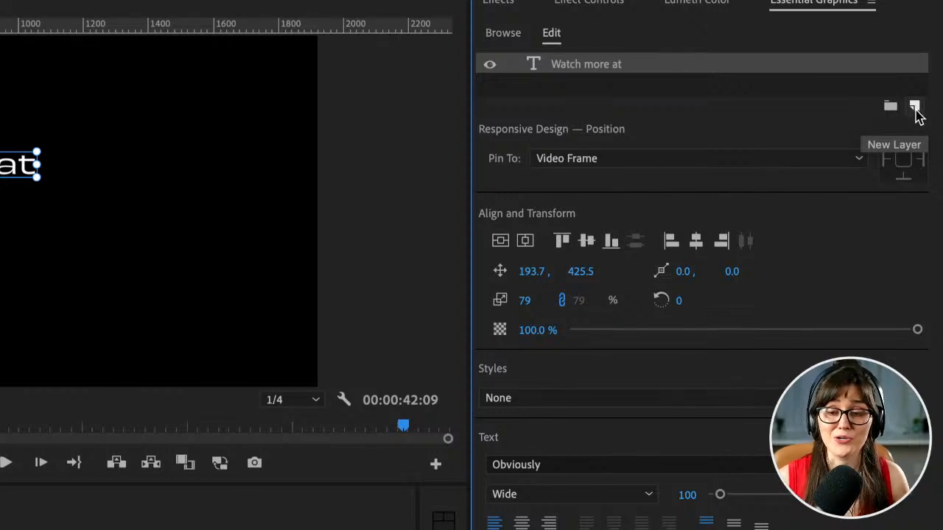
pyautogui.click(914, 109)
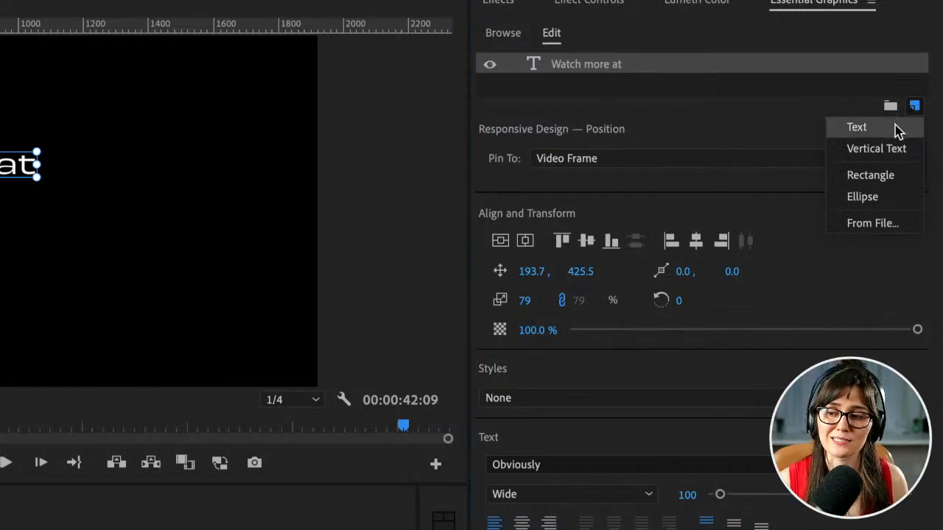
pyautogui.click(896, 131)
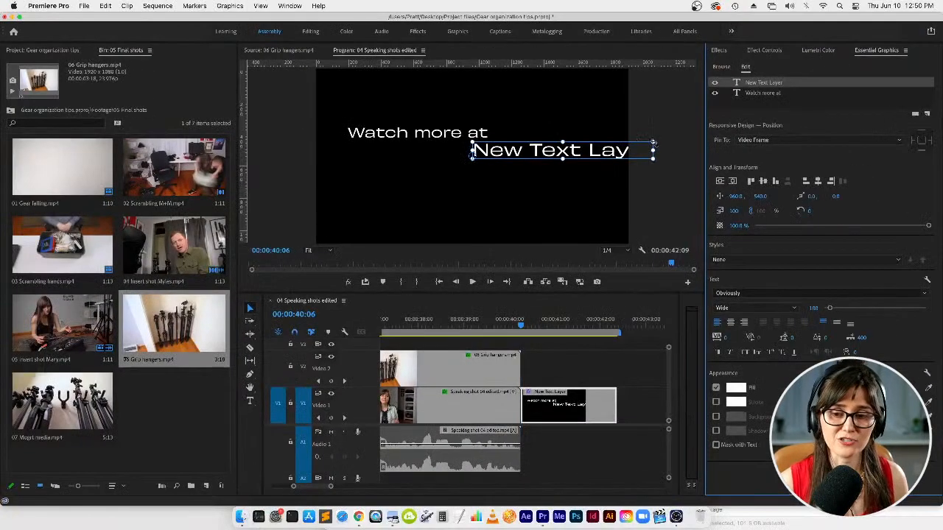
pyautogui.moveTo(536, 153); pyautogui.dragTo(420, 154)
# - Replace the new layer's text with "youtube.com/" and the channel name on a second line, and select all of it
pyautogui.doubleClick(419, 155)
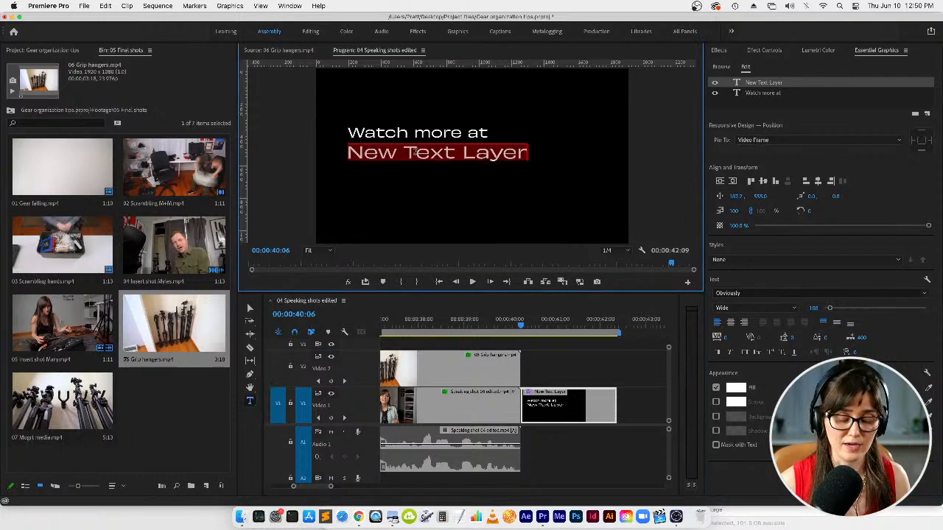
pyautogui.write('youtube.co')
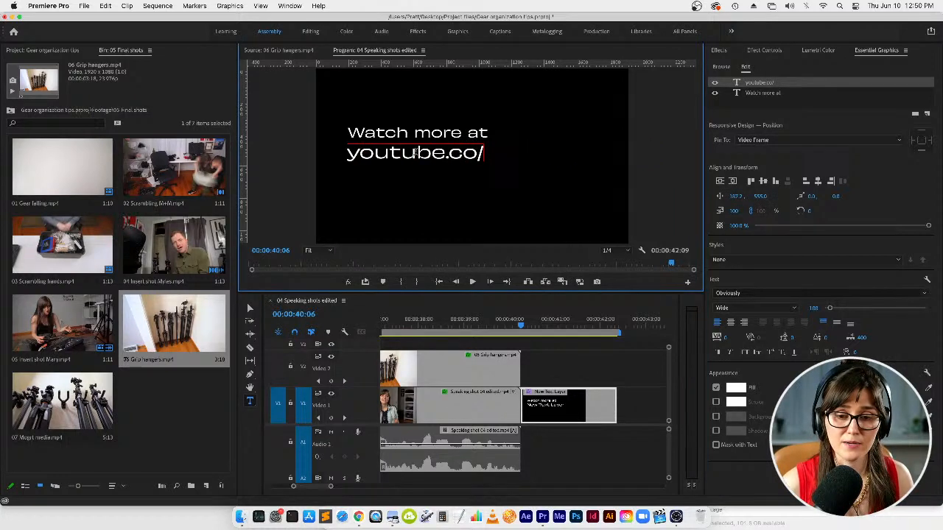
pyautogui.write('m/')
pyautogui.press('Return')
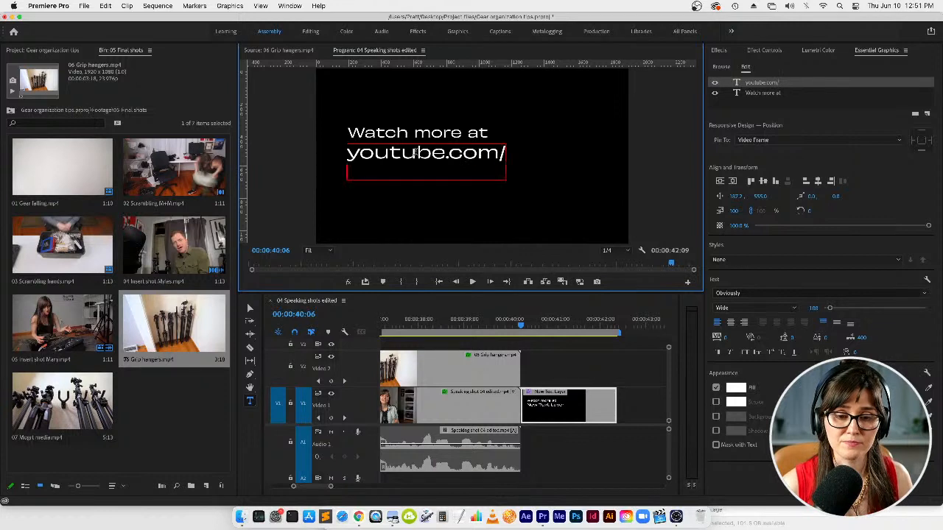
pyautogui.write('marybetsy')
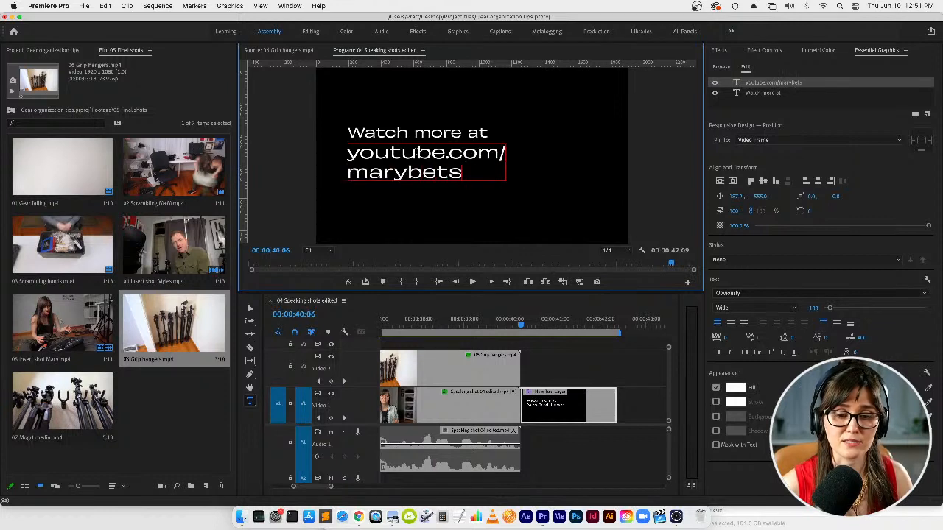
pyautogui.press('super+a')
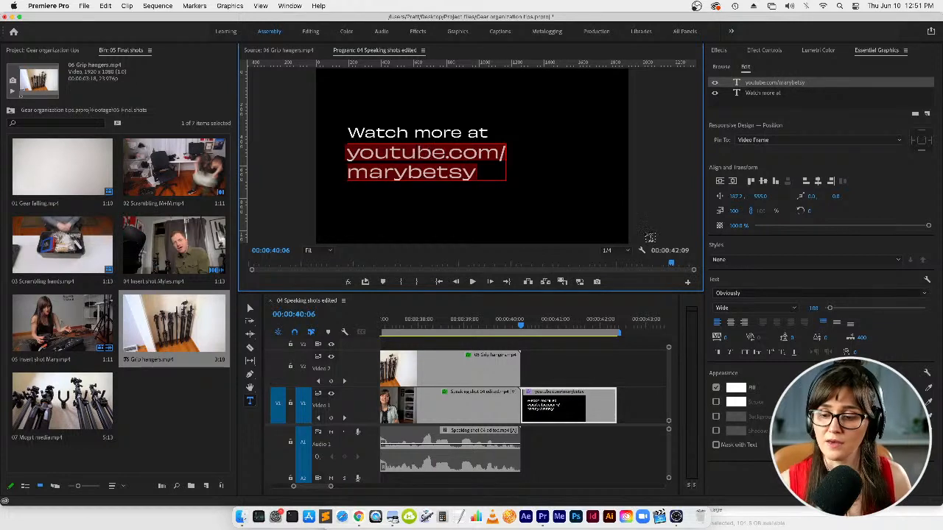
# - Tighten the leading between the two lines of the channel address and set its font style to Wide Bold
pyautogui.click(792, 338)
pyautogui.press('Down')
pyautogui.press('Down')
pyautogui.press('Down')
pyautogui.press('Down')
pyautogui.press('Down')
pyautogui.press('Down')
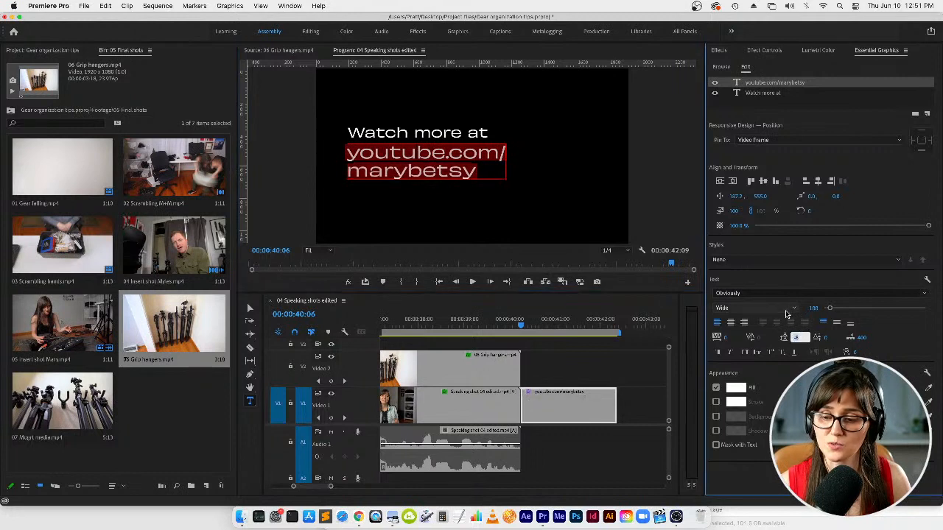
pyautogui.press('Down')
pyautogui.click(759, 308)
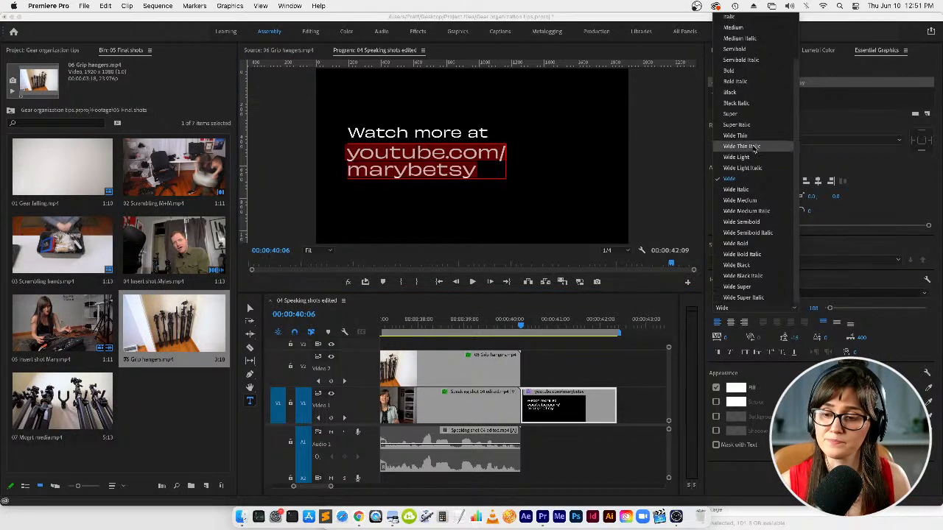
pyautogui.click(736, 244)
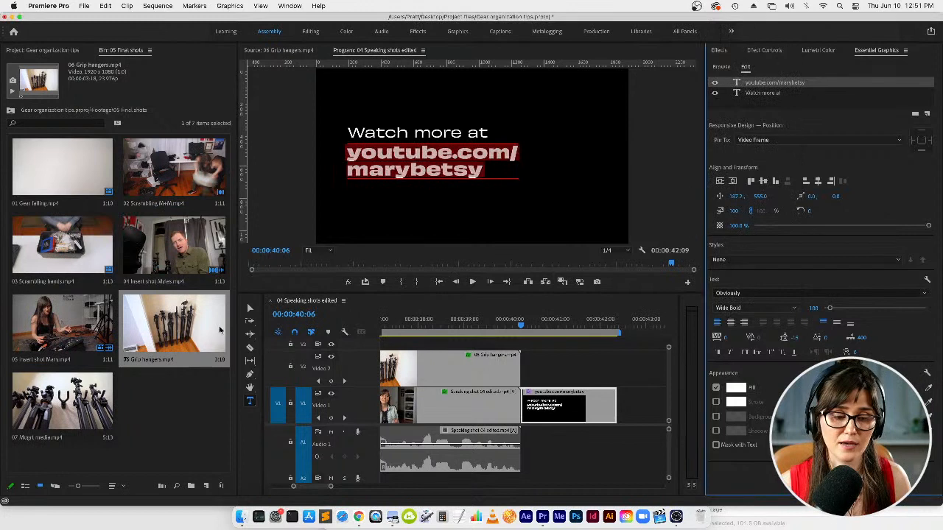
# - Move both title text layers slightly down together, and shift the channel address slightly right to about 199, 576
pyautogui.click(249, 308)
pyautogui.keyDown('shift'); pyautogui.click(390, 134); pyautogui.keyUp('shift')
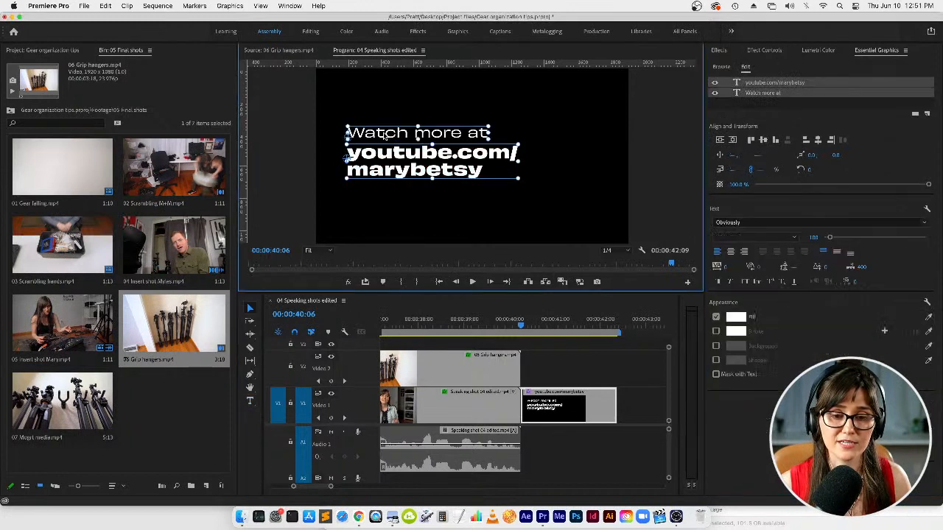
pyautogui.moveTo(387, 134); pyautogui.dragTo(386, 138)
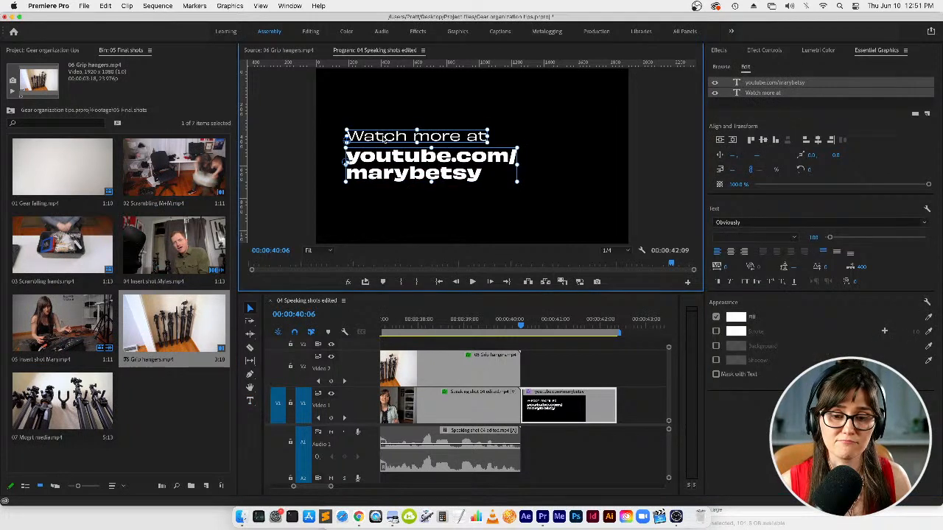
pyautogui.click(671, 198)
pyautogui.click(406, 173)
pyautogui.moveTo(407, 173); pyautogui.dragTo(410, 173)
pyautogui.click(651, 189)
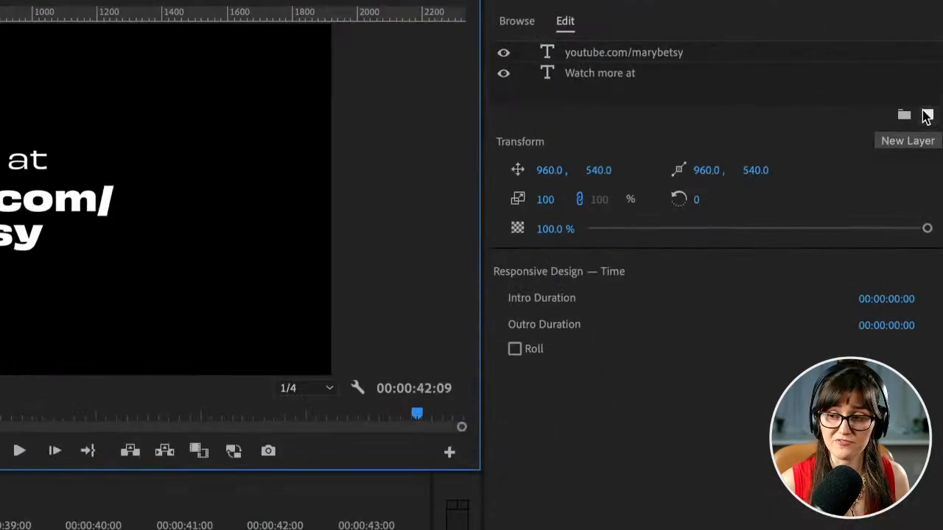
# - Add a rectangle shape layer to the title, stretch it into a tall block and place it at about 691, 483
pyautogui.click(926, 116)
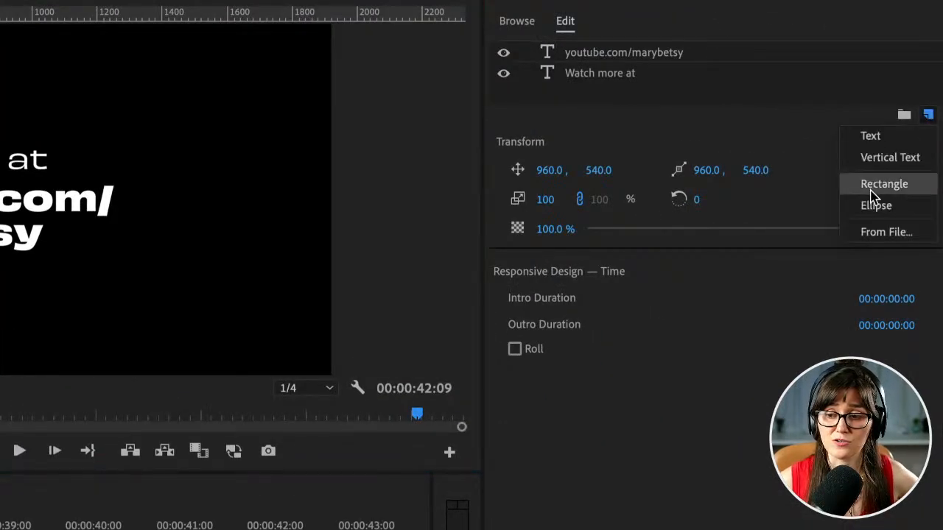
pyautogui.click(875, 193)
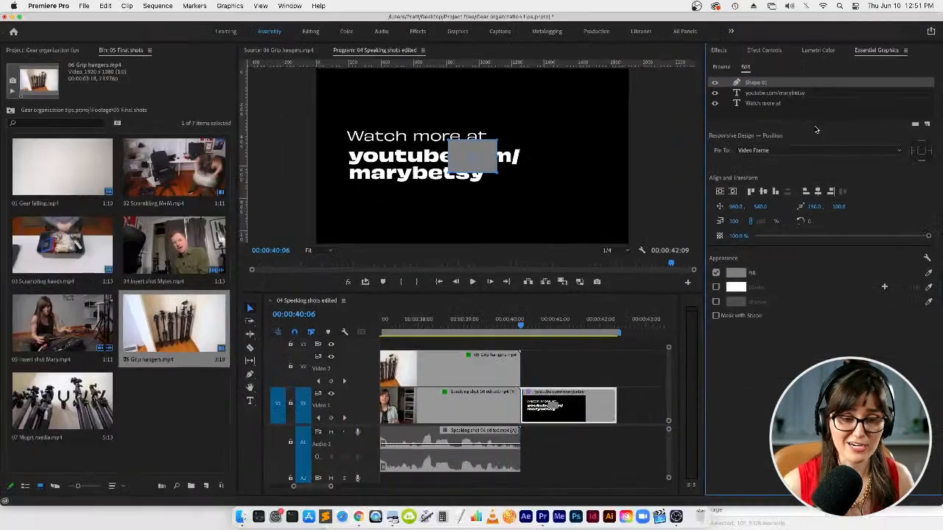
pyautogui.moveTo(69, 232); pyautogui.dragTo(91, 352)
pyautogui.moveTo(461, 211); pyautogui.dragTo(416, 202)
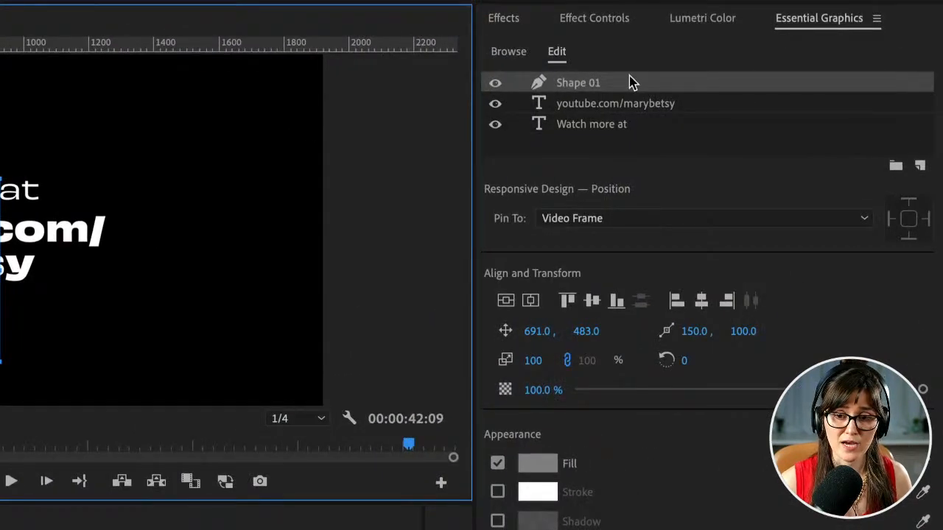
# - Reorder the title's layers so the rectangle sits behind both text layers
pyautogui.moveTo(782, 81); pyautogui.dragTo(779, 111)
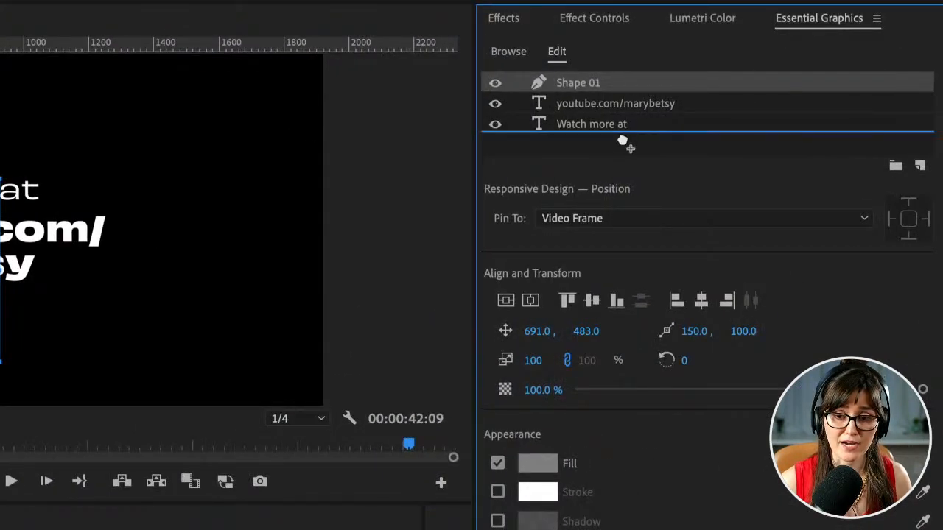
pyautogui.moveTo(622, 142); pyautogui.dragTo(623, 85)
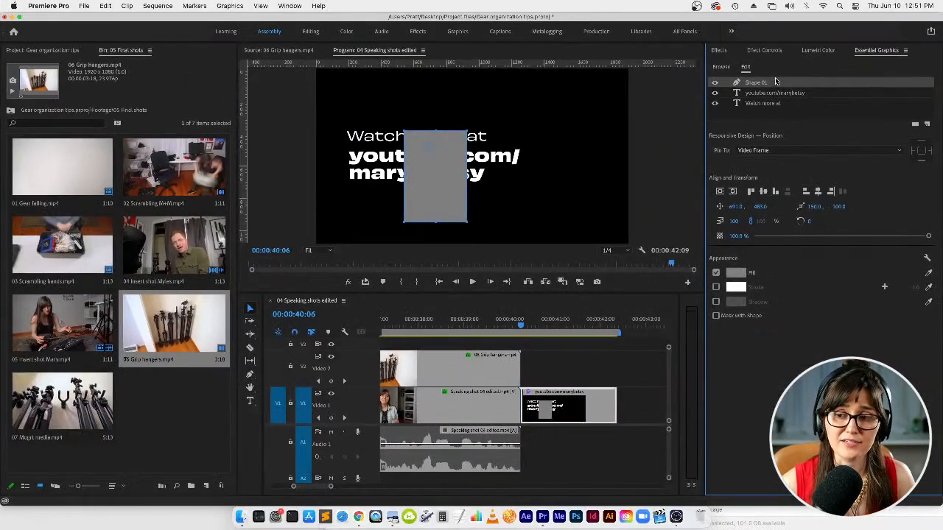
pyautogui.moveTo(774, 82); pyautogui.dragTo(781, 108)
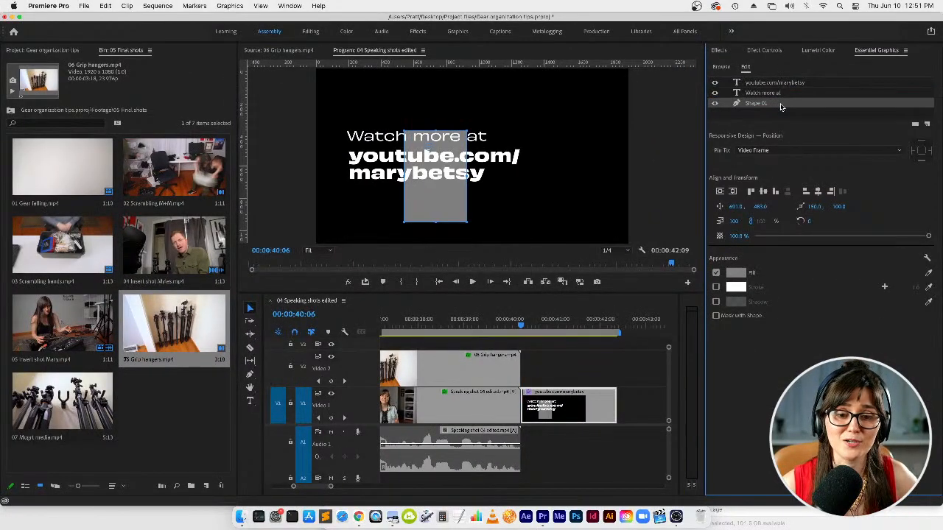
# - Inspect the settings of each title layer, save the project and delete the rectangle shape layer
pyautogui.click(848, 85)
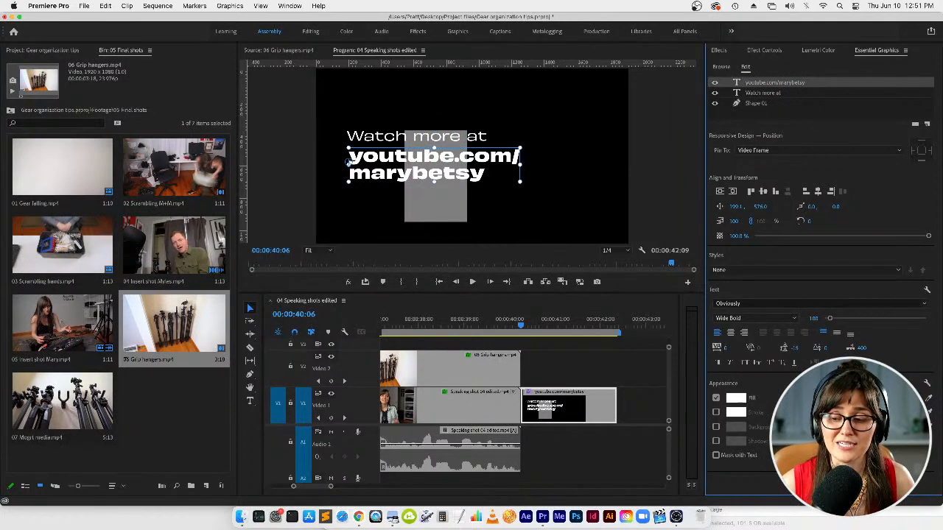
pyautogui.click(795, 93)
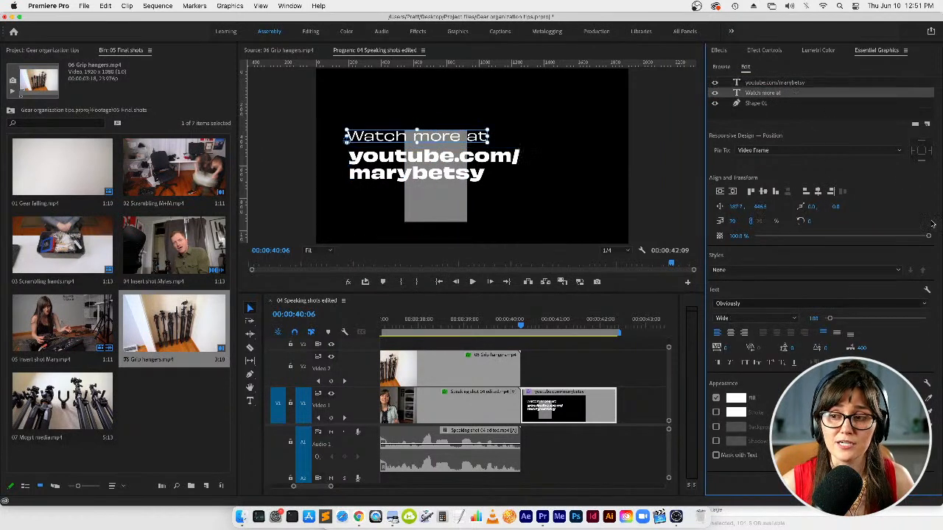
pyautogui.click(777, 104)
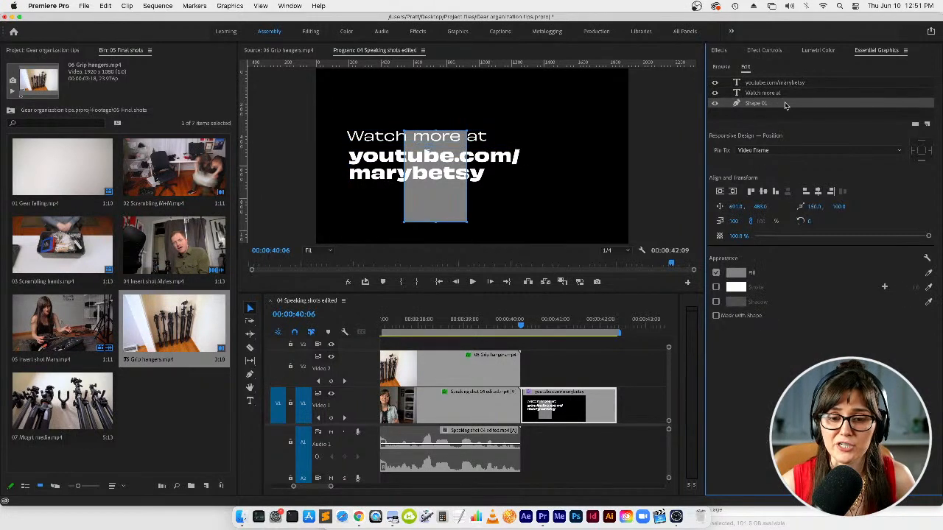
pyautogui.press('super+s')
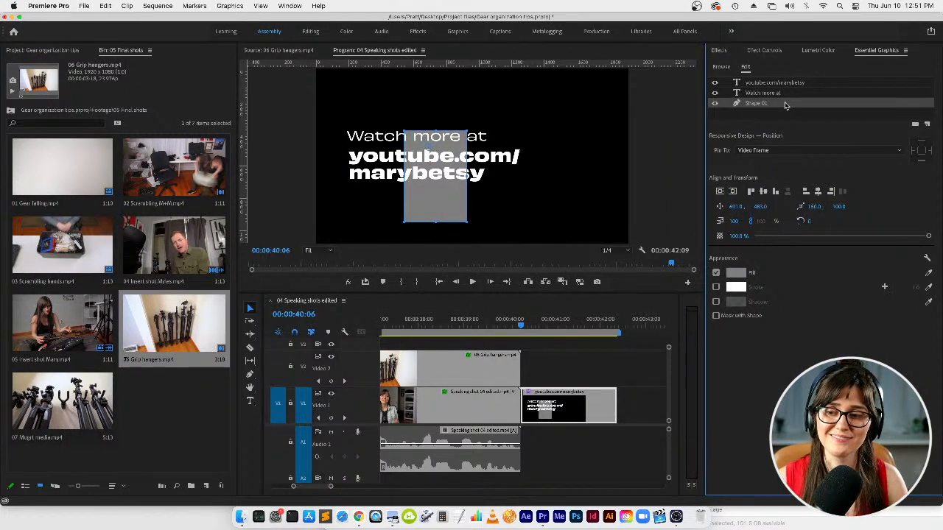
pyautogui.press('Delete')
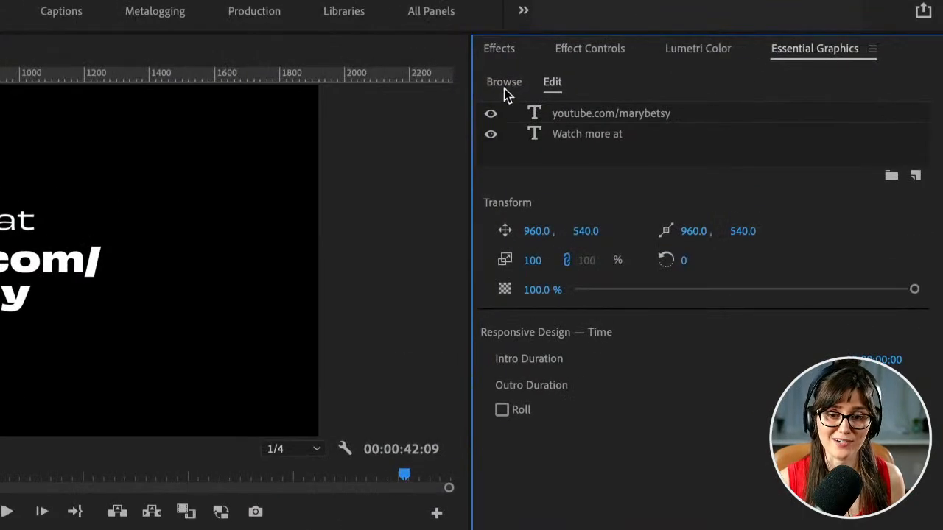
# - Browse the Adobe Stock graphics templates, limit them to free ones and search for "retro"
pyautogui.click(506, 87)
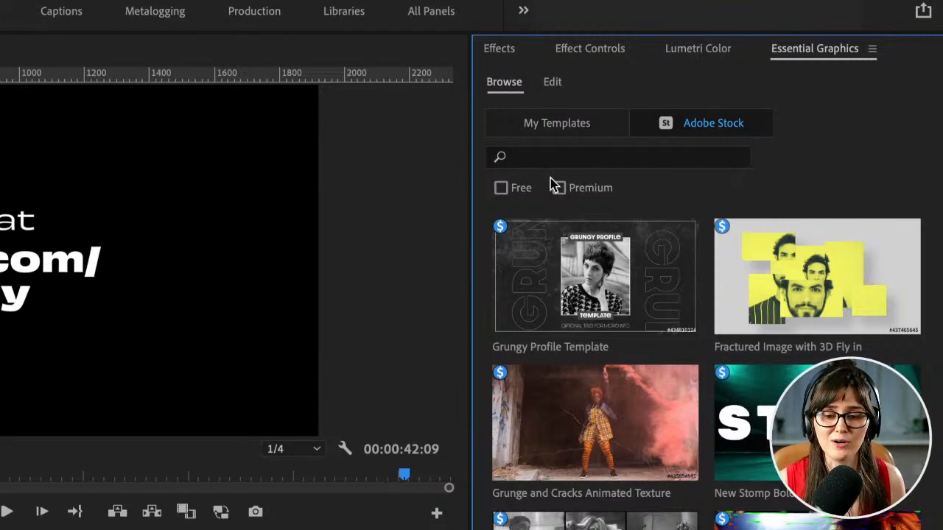
pyautogui.click(500, 189)
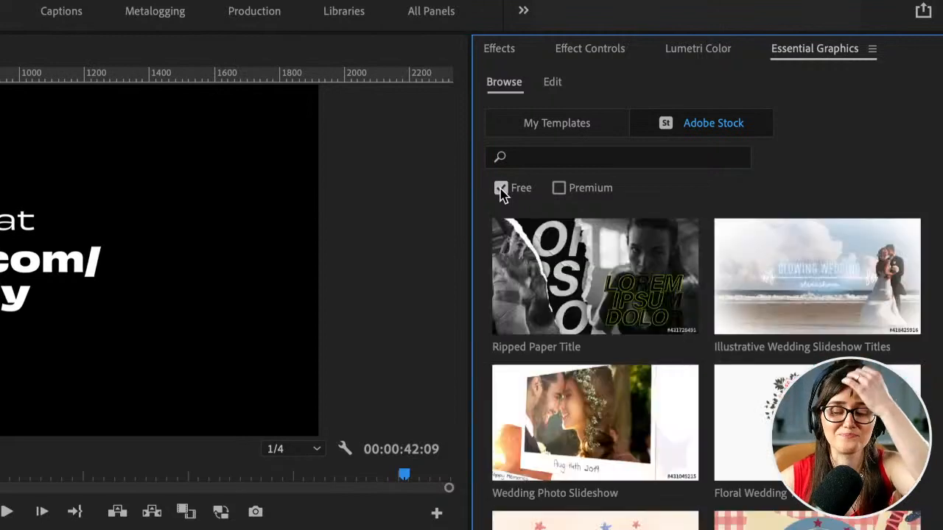
pyautogui.click(538, 165)
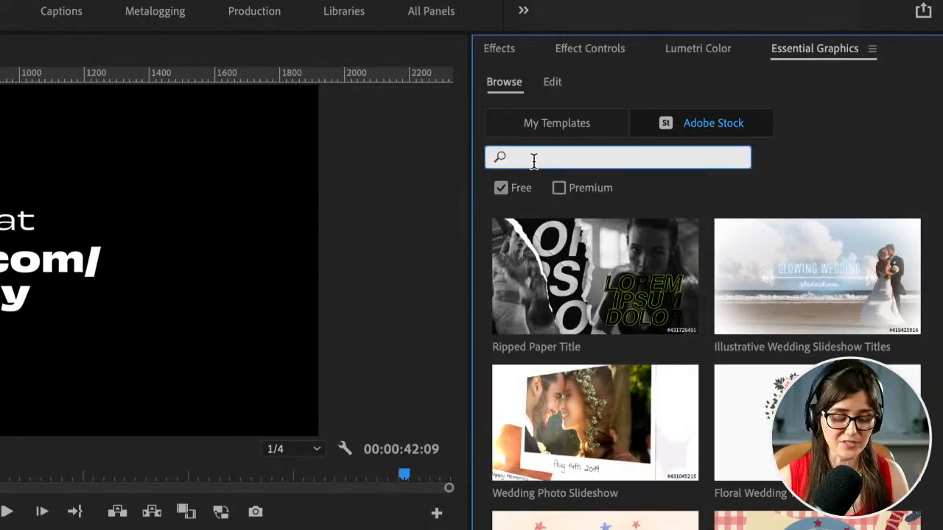
pyautogui.write('retro')
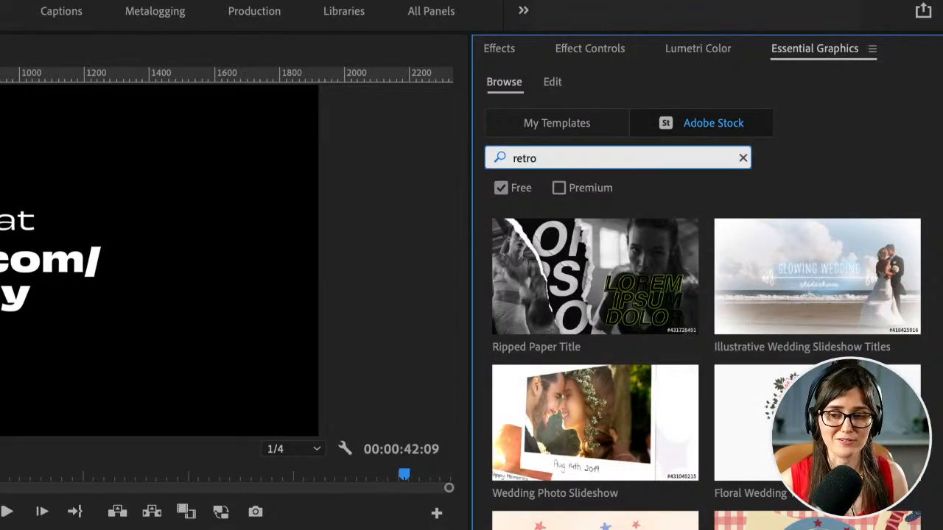
pyautogui.press('Return')
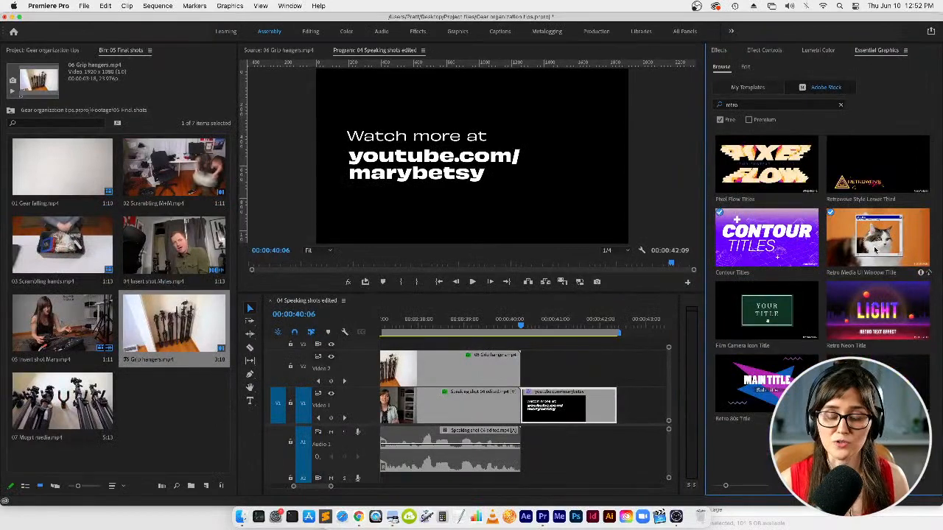
# - Insert the Retro Media UI Window Title template on Video 1 at 00:00:36:13, directly before the Speaking shot 04 clip
pyautogui.click(418, 392)
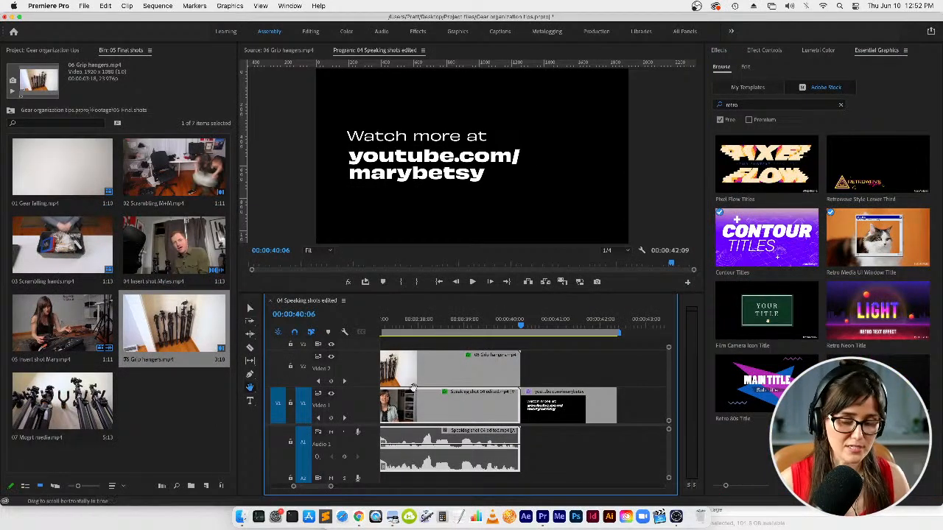
pyautogui.press('h')
pyautogui.moveTo(418, 392); pyautogui.dragTo(631, 390)
pyautogui.press('-')
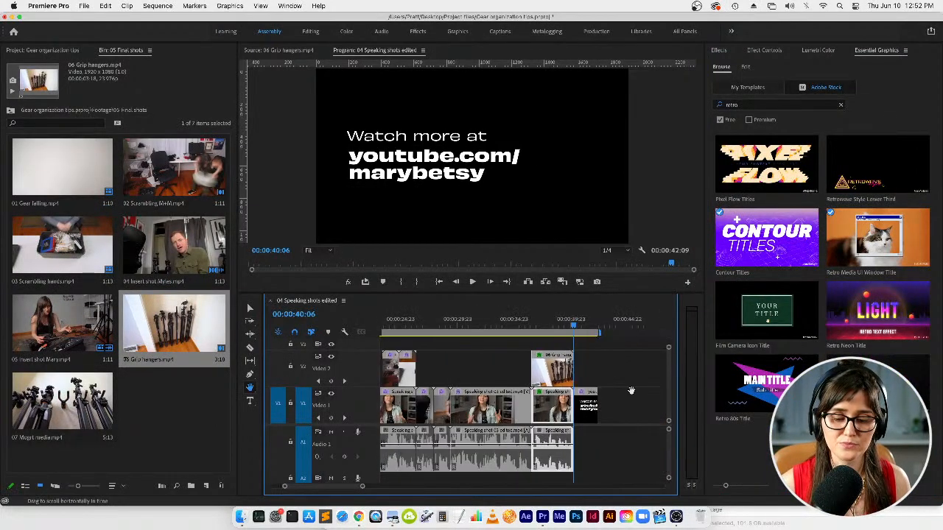
pyautogui.click(552, 322)
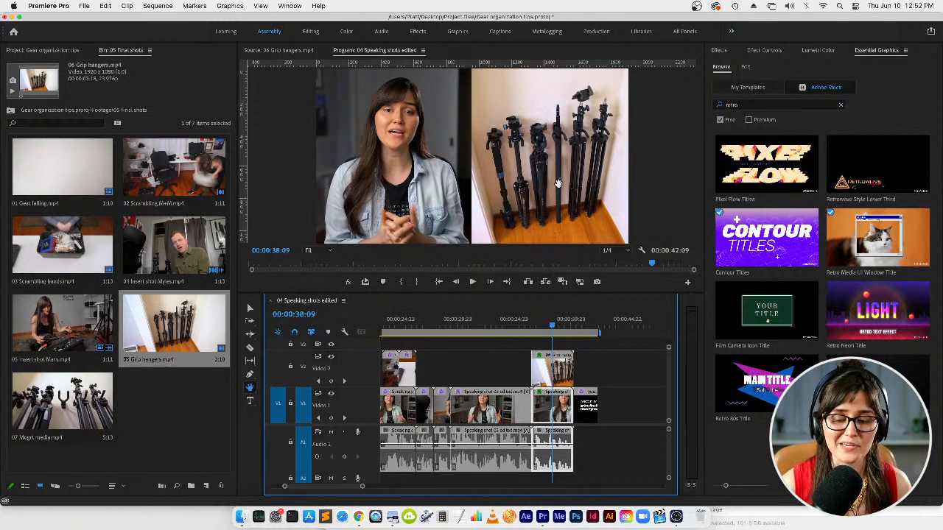
pyautogui.press('Up')
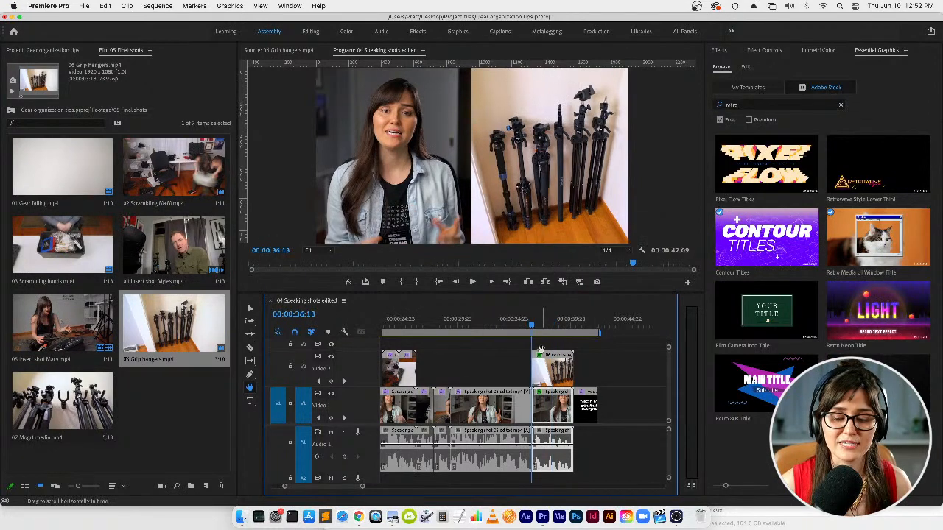
pyautogui.press('=')
pyautogui.press('=')
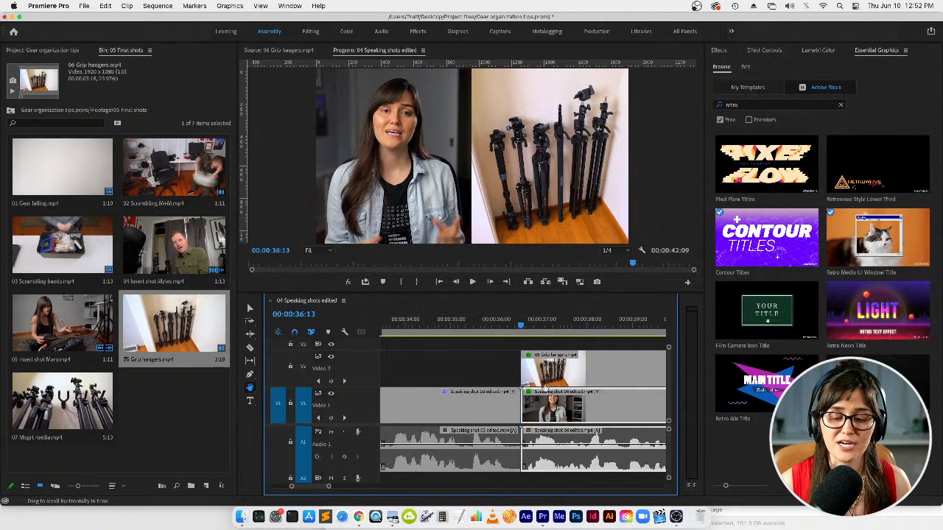
pyautogui.press('v')
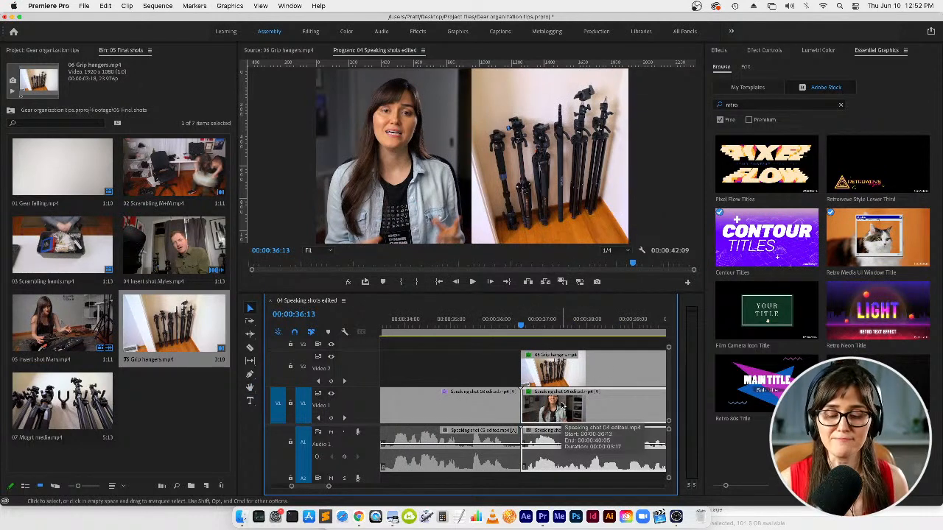
pyautogui.click(561, 406)
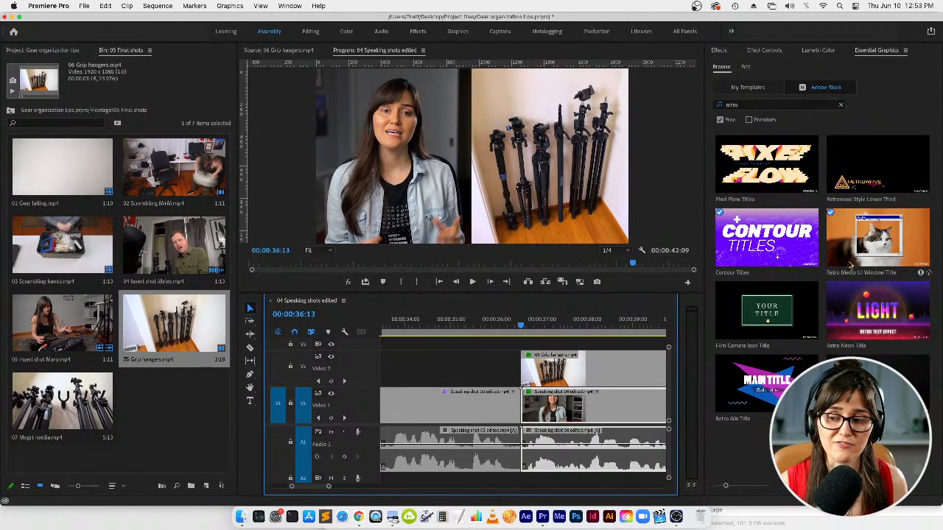
pyautogui.moveTo(868, 242); pyautogui.dragTo(528, 416)
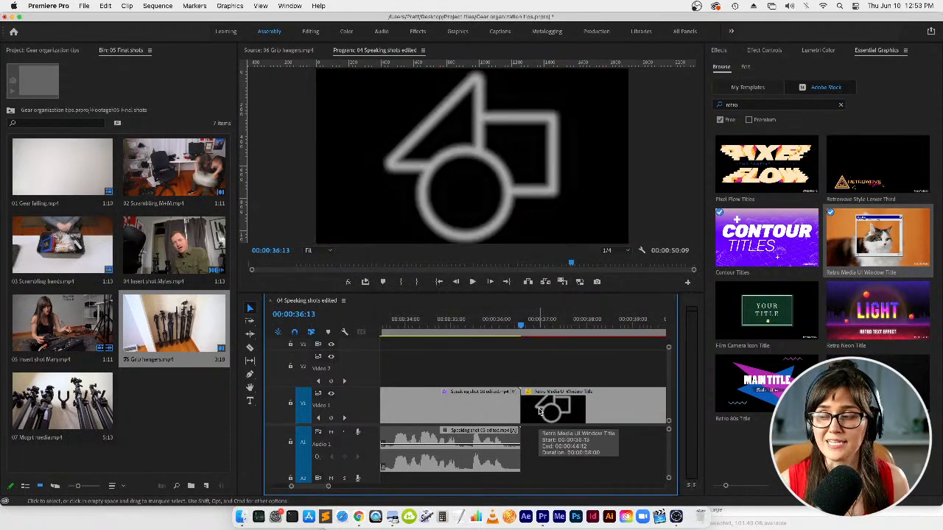
# - Preview the inserted retro window title, park the playhead at 00:00:38:15 and select its clip to show the template controls
pyautogui.press('-')
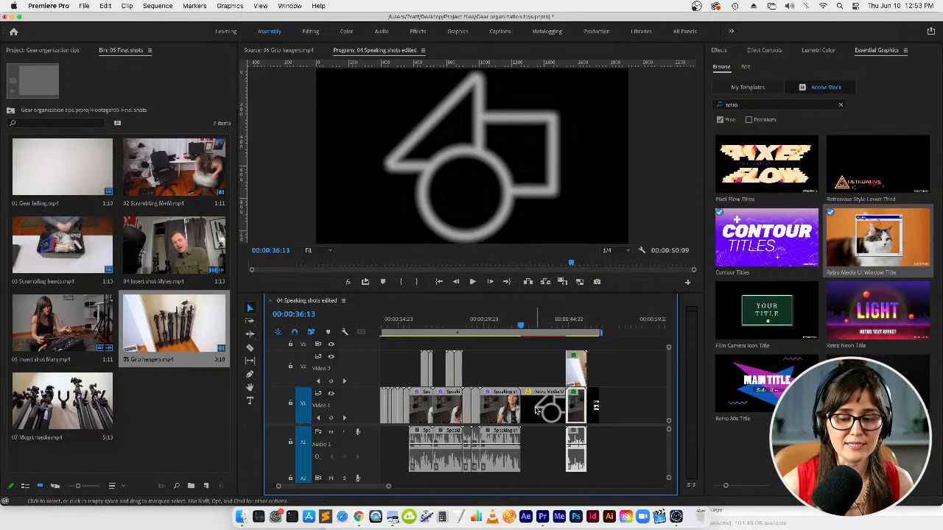
pyautogui.click(547, 324)
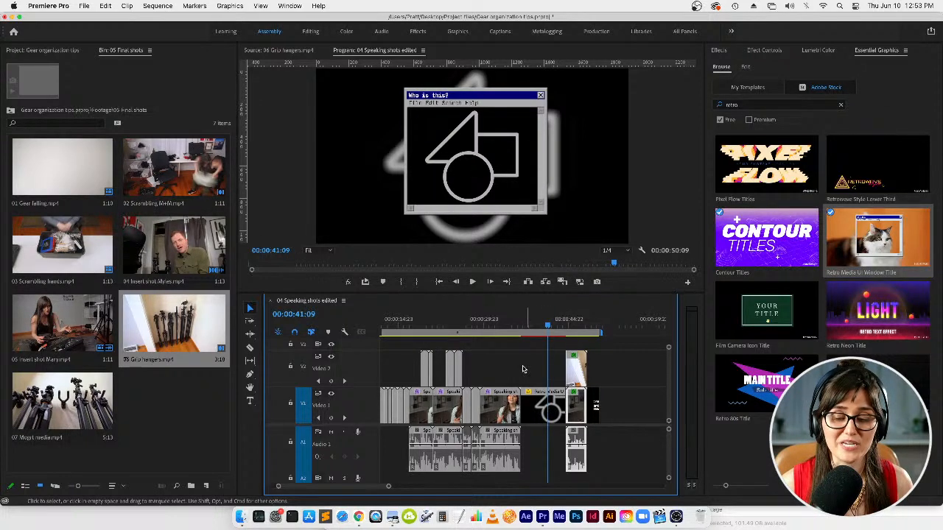
pyautogui.moveTo(532, 325)
pyautogui.mouseDown()
pyautogui.moveTo(520, 333)
pyautogui.moveTo(534, 333)
pyautogui.mouseUp()
pyautogui.click(543, 410)
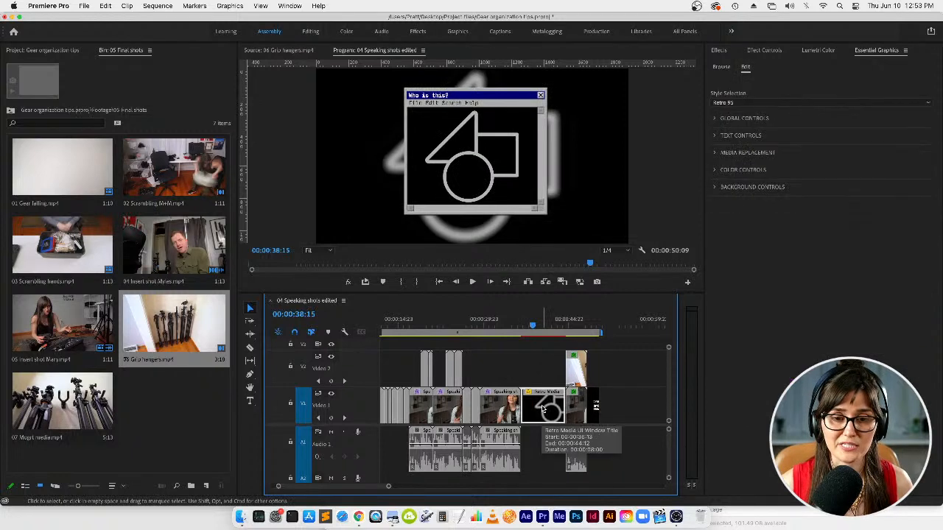
pyautogui.click(549, 373)
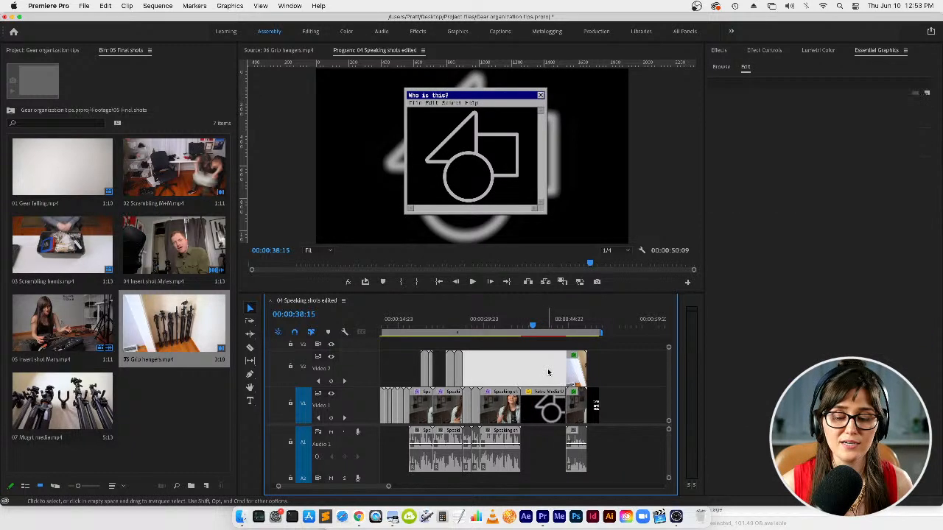
pyautogui.click(548, 402)
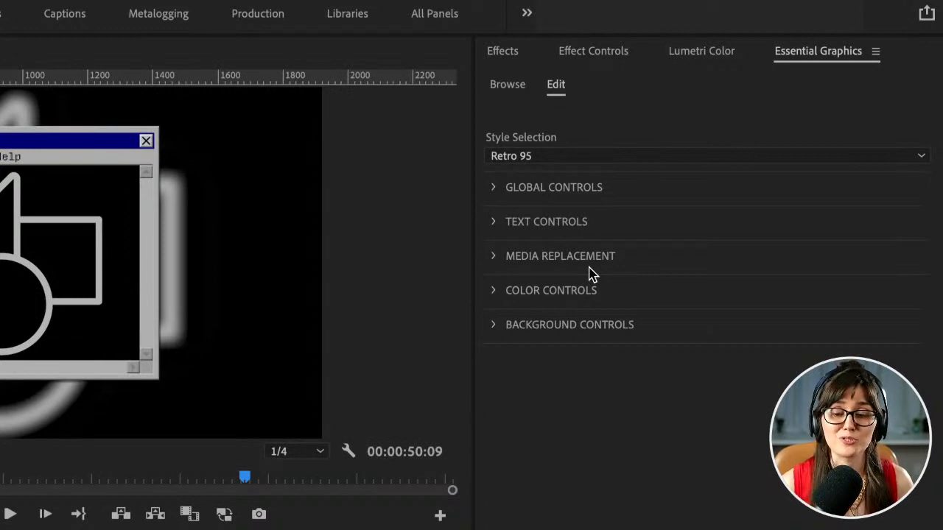
# - Set the retro window title's Text 01 to "Grip wall hangers"
pyautogui.click(494, 223)
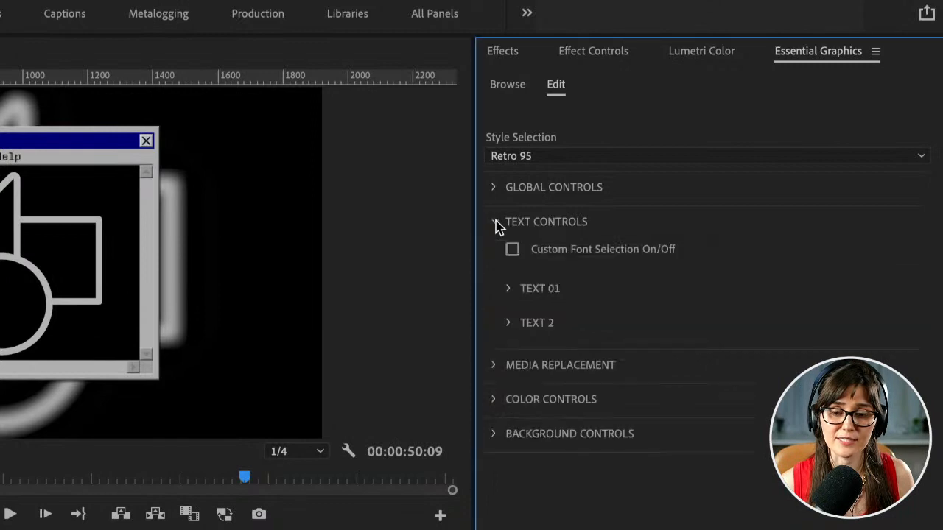
pyautogui.click(509, 290)
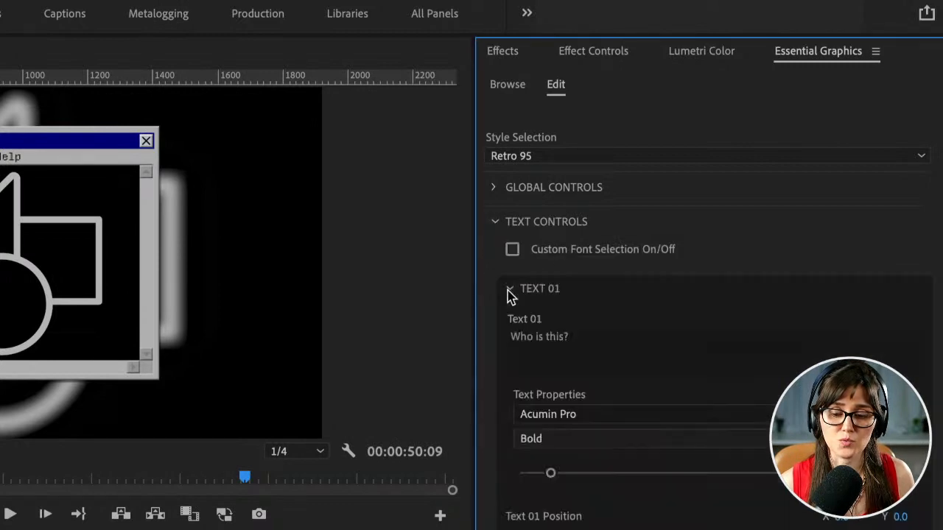
pyautogui.click(595, 347)
pyautogui.write('Gr')
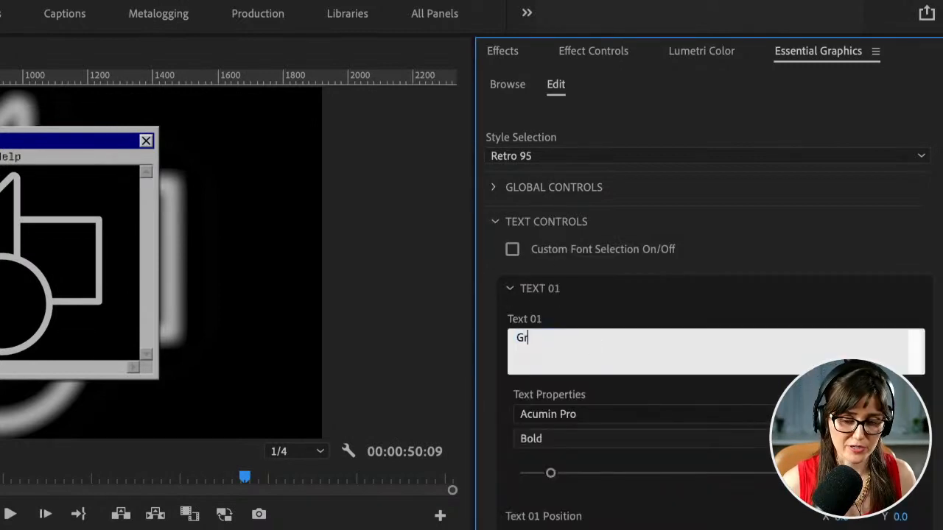
pyautogui.write('ip wall hangers')
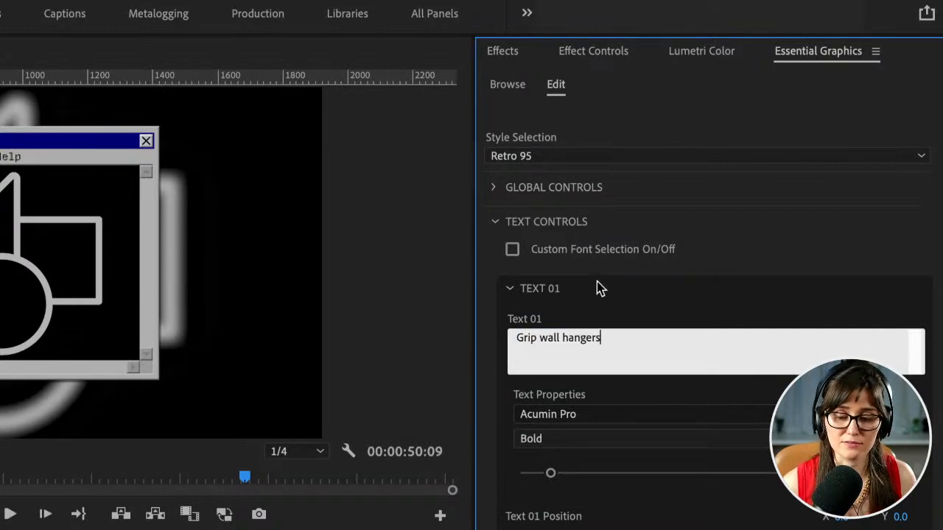
pyautogui.click(597, 282)
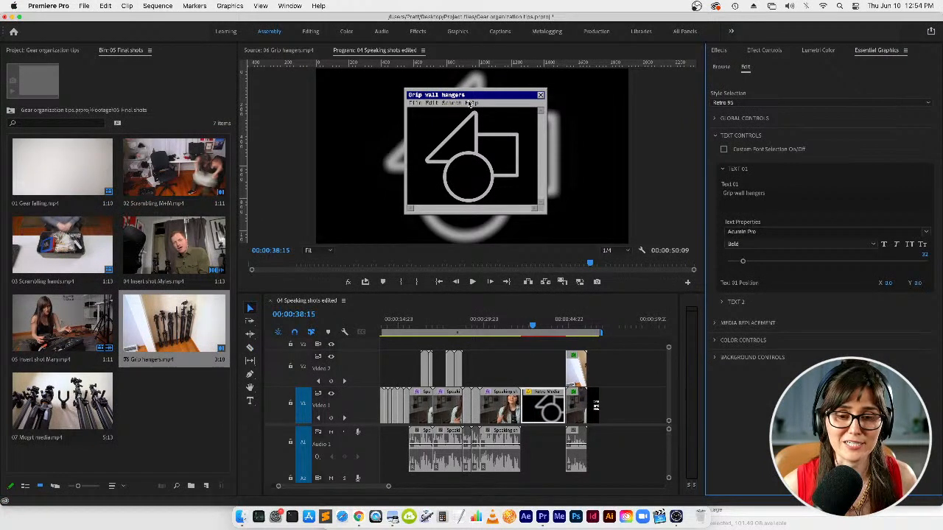
pyautogui.click(721, 171)
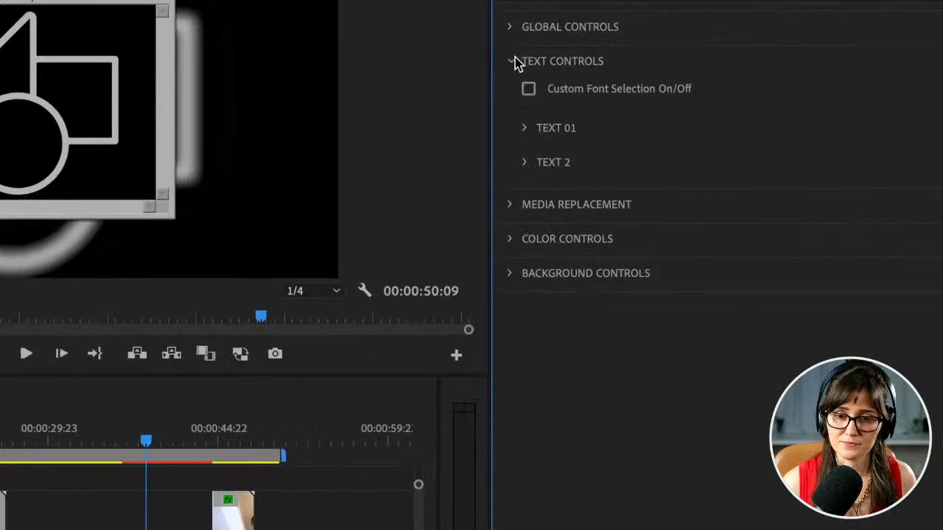
pyautogui.click(715, 135)
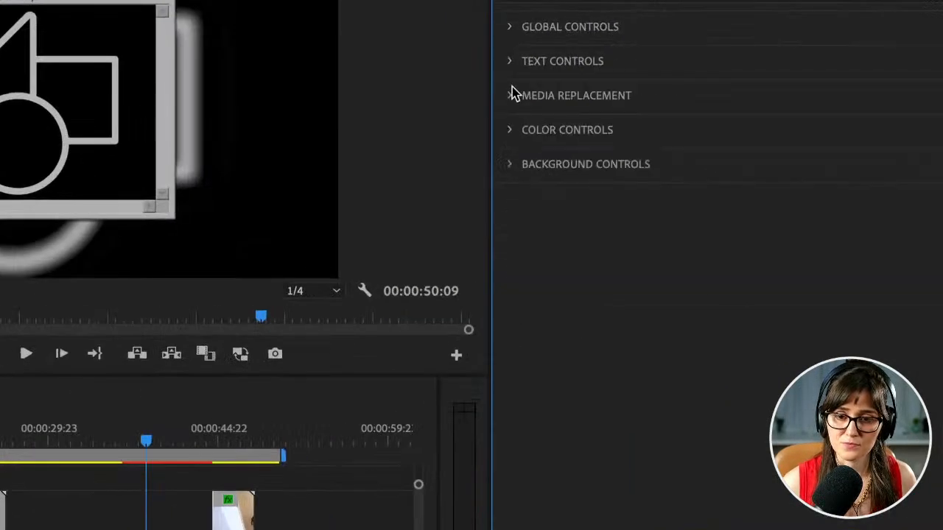
# - Replace the template's Window Media with 07 Mogrt media.mp4 and check the result at 00:00:40:17
pyautogui.click(512, 97)
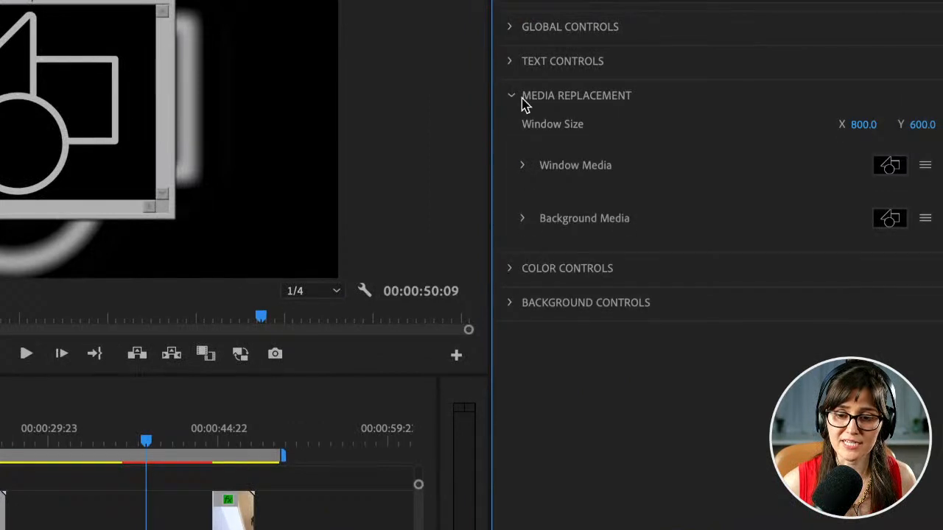
pyautogui.click(524, 166)
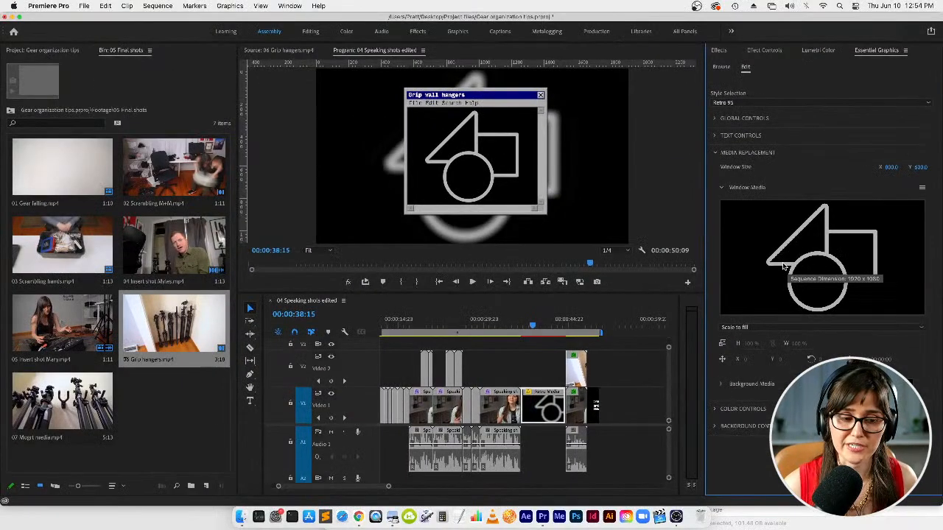
pyautogui.click(144, 438)
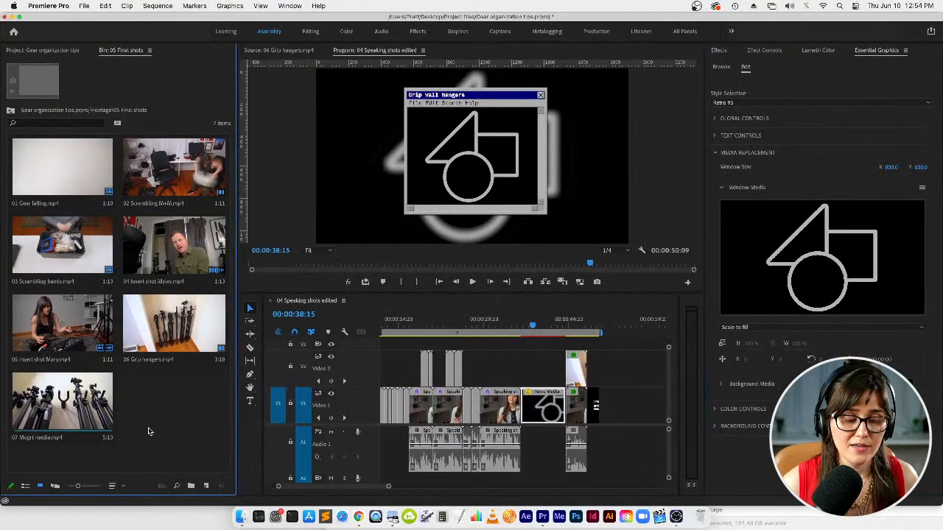
pyautogui.click(50, 413)
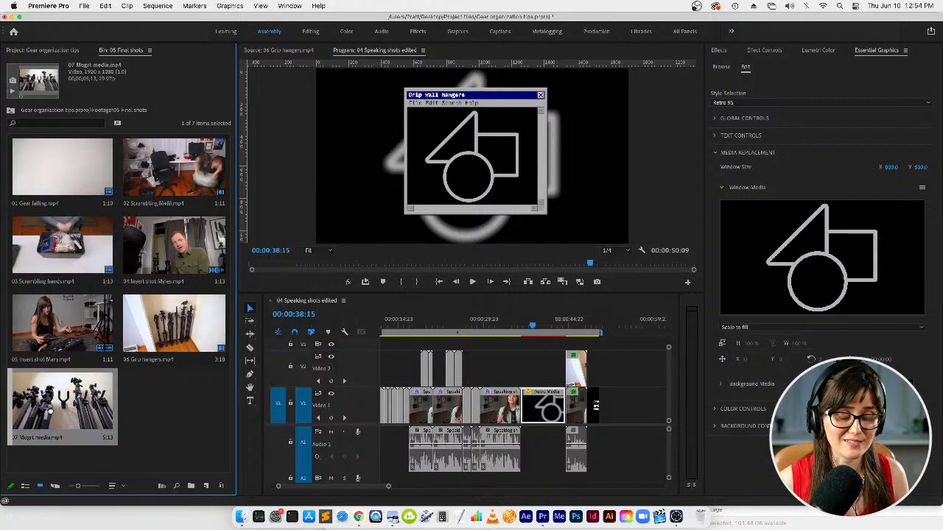
pyautogui.moveTo(50, 411); pyautogui.dragTo(778, 309)
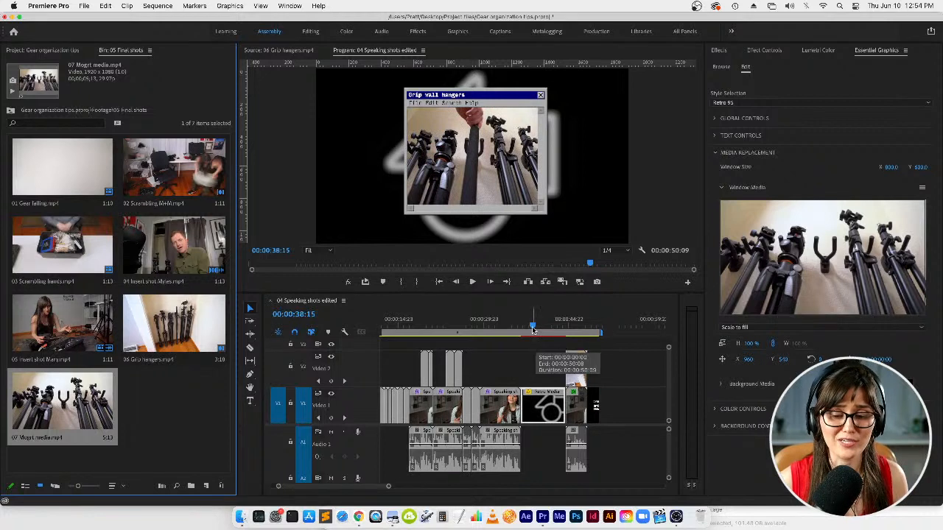
pyautogui.moveTo(532, 329)
pyautogui.mouseDown()
pyautogui.moveTo(521, 331)
pyautogui.moveTo(544, 330)
pyautogui.mouseUp()
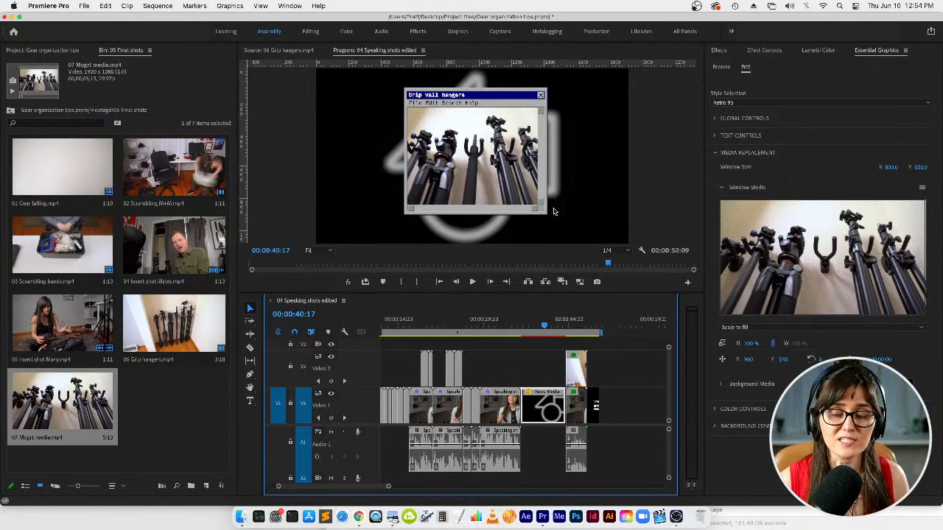
pyautogui.click(718, 153)
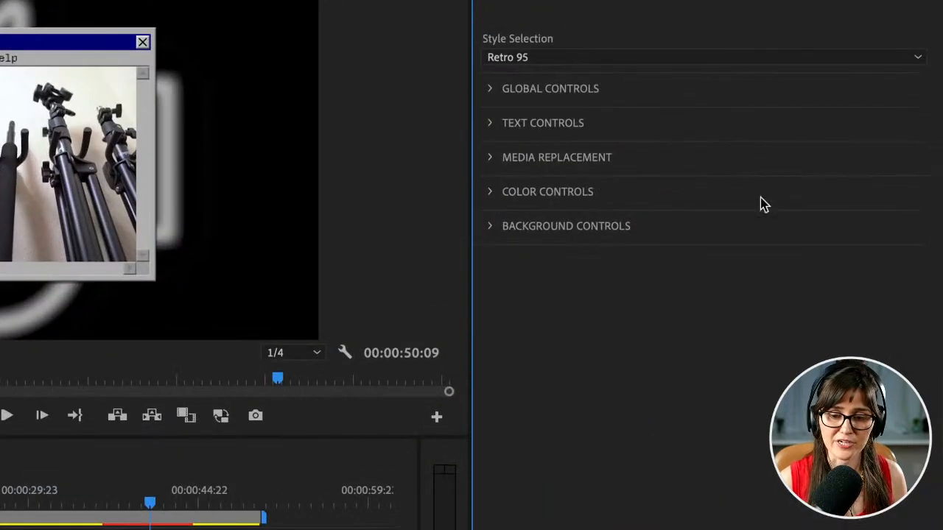
# - Change the retro title's Background Style to Solid Colour
pyautogui.click(490, 228)
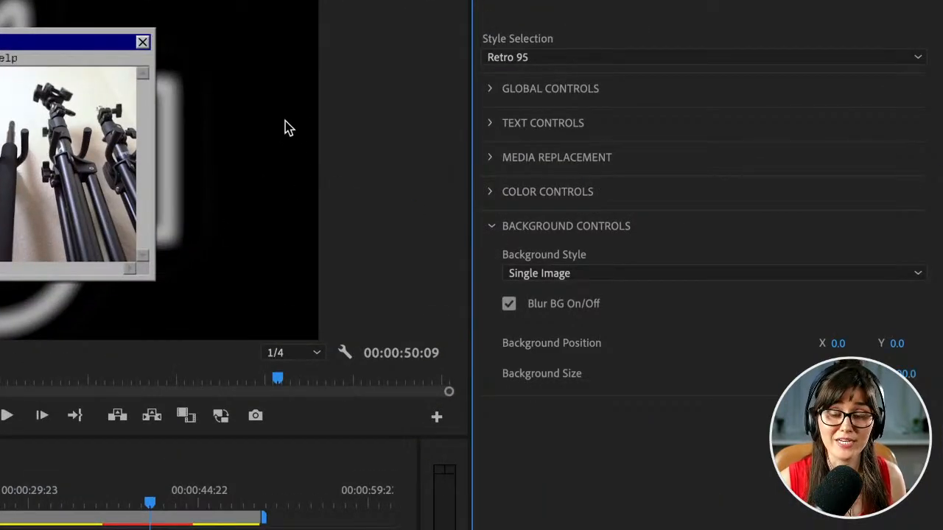
pyautogui.click(609, 273)
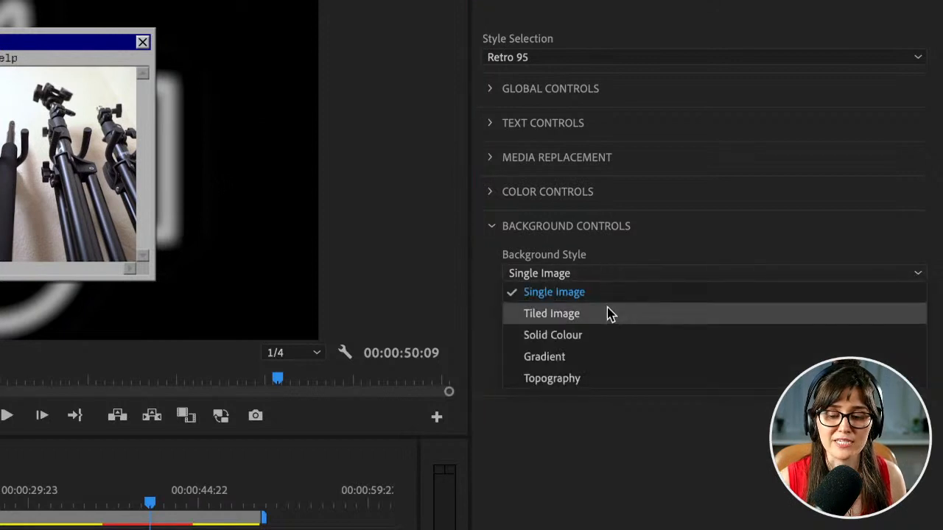
pyautogui.click(605, 335)
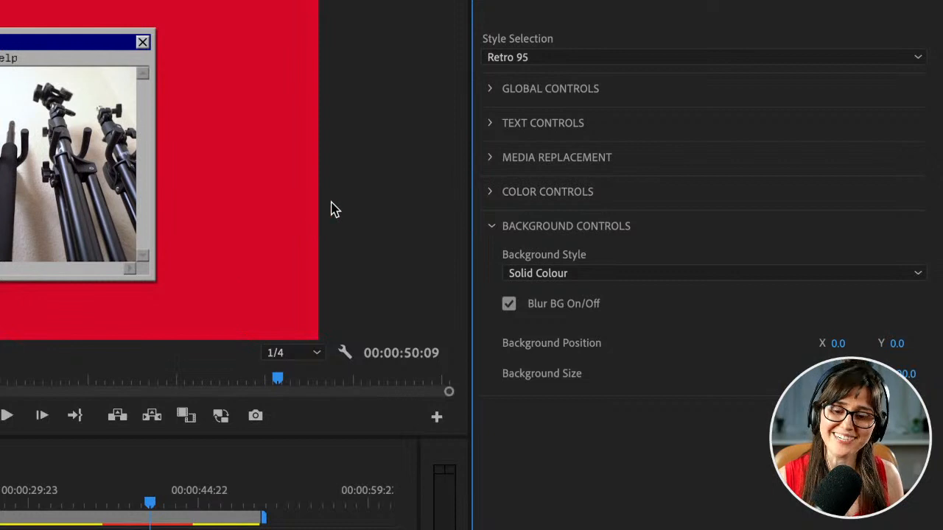
pyautogui.click(492, 227)
# - Set the retro title's background Color 1 to teal, hex 5CB6BB
pyautogui.click(492, 193)
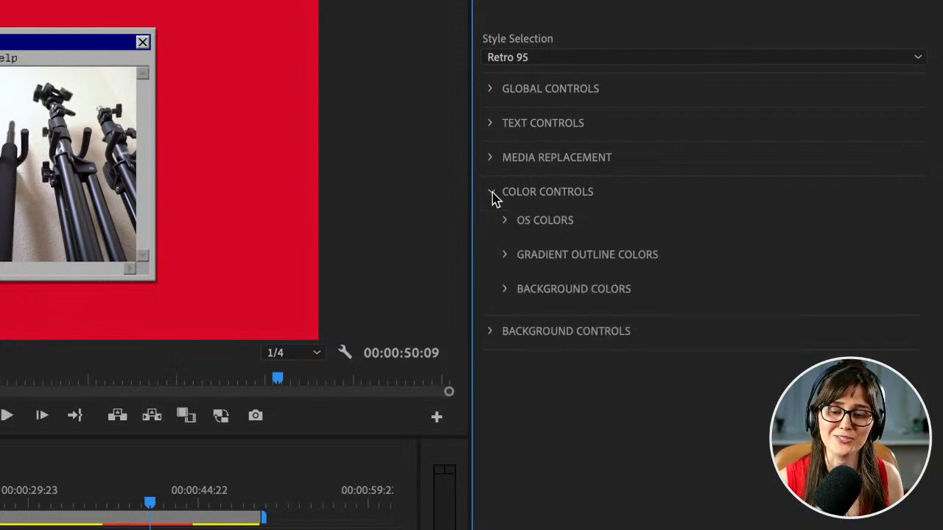
pyautogui.click(504, 288)
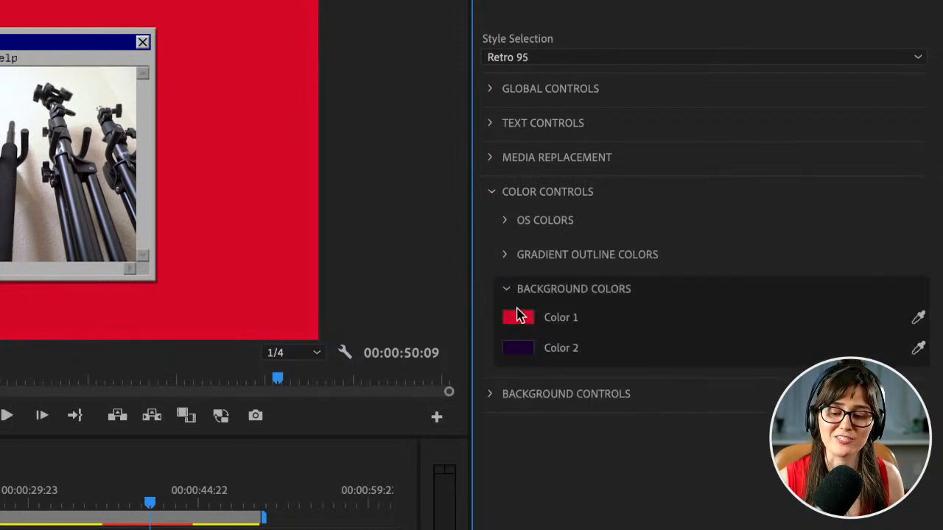
pyautogui.click(518, 318)
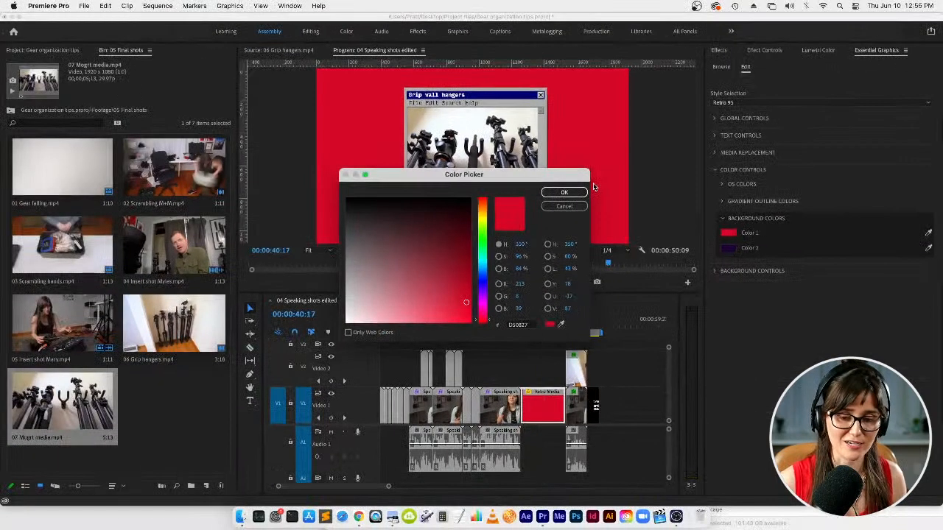
pyautogui.click(34, 399)
pyautogui.moveTo(486, 275); pyautogui.dragTo(486, 261)
pyautogui.moveTo(431, 288); pyautogui.dragTo(409, 287)
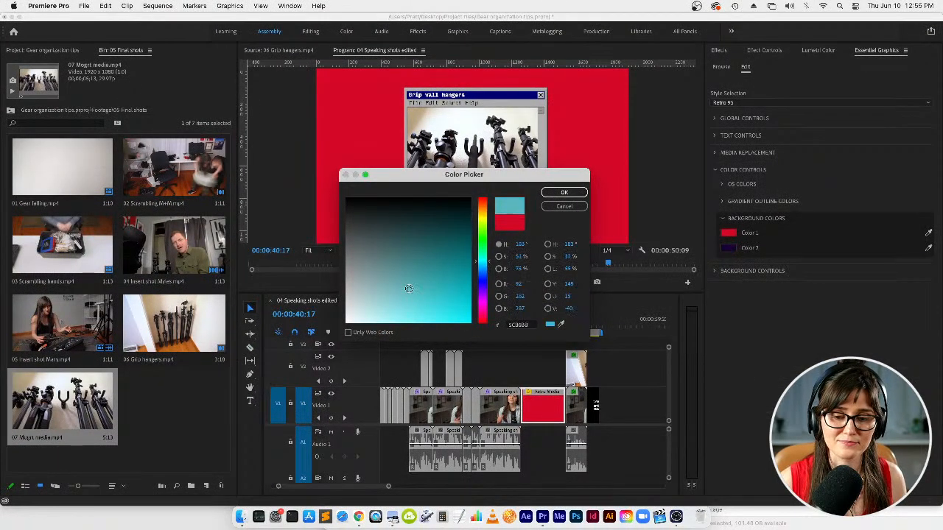
pyautogui.click(558, 193)
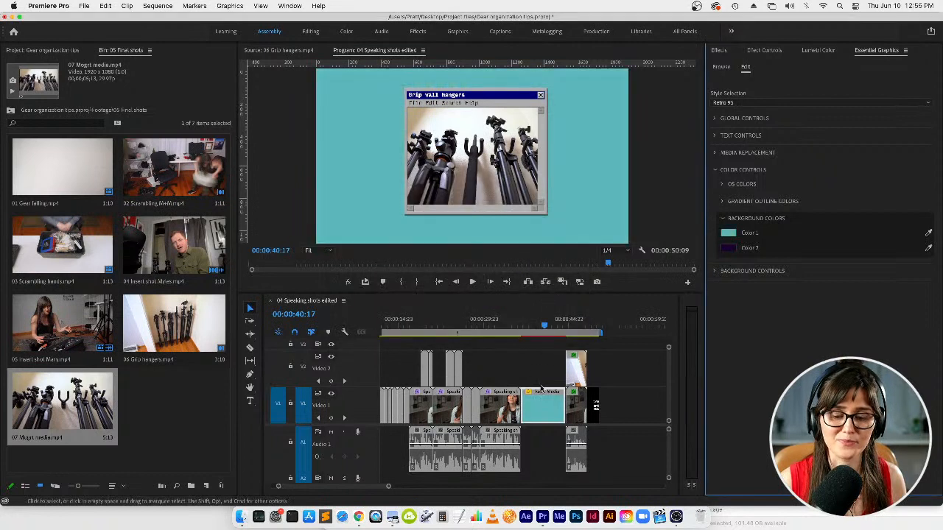
# - Ripple trim the end of the Retro Media UI Window Title clip to 00:00:40:08, closing the gap before Speaking shot 04
pyautogui.click(515, 372)
pyautogui.press('=')
pyautogui.click(469, 328)
pyautogui.moveTo(470, 331); pyautogui.dragTo(518, 331)
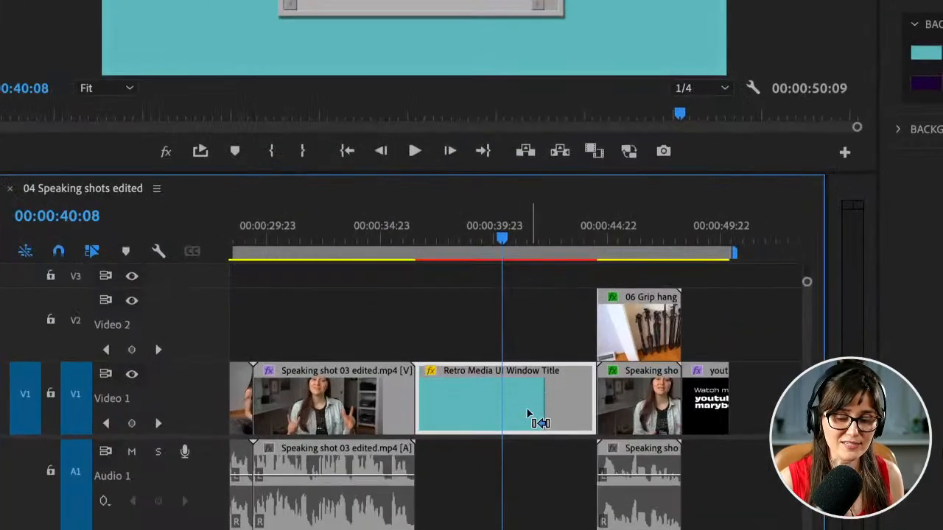
pyautogui.press('w')
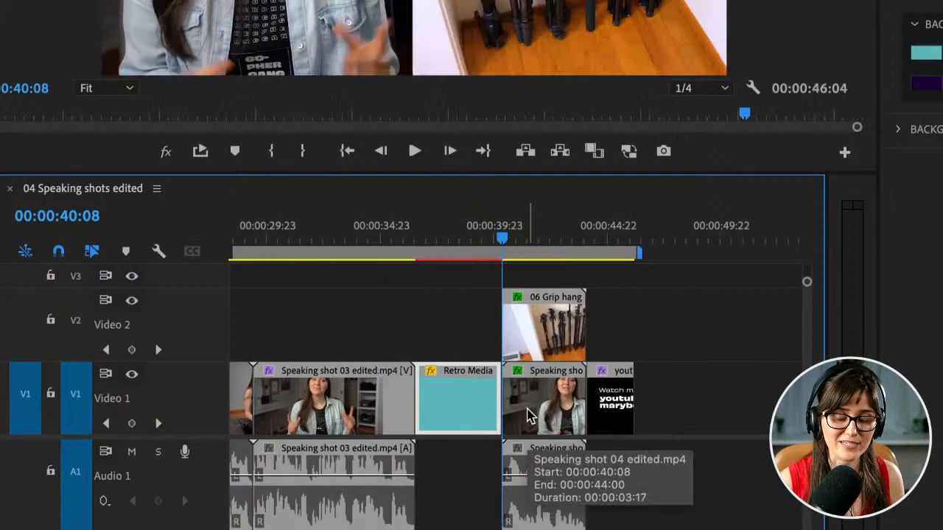
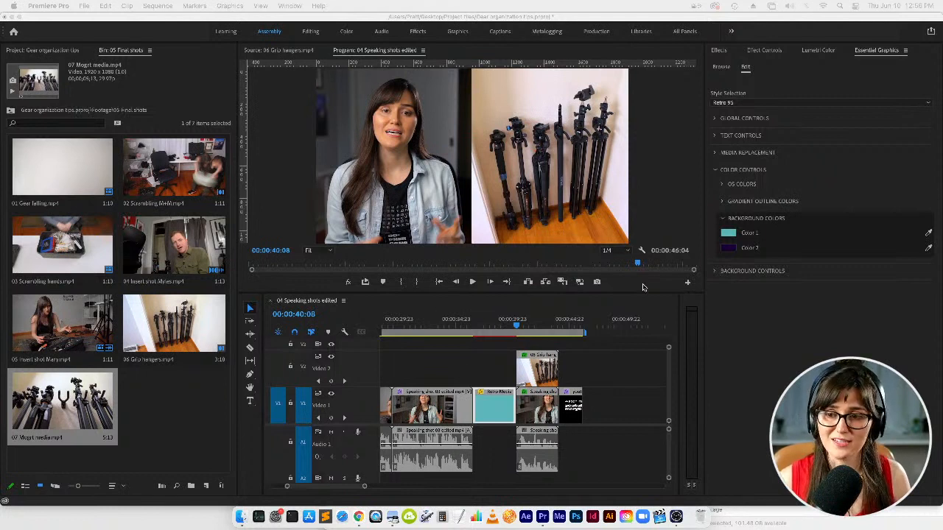
# - Deselect the title clip and bring up the Essential Sound tools
pyautogui.click(616, 351)
pyautogui.click(502, 366)
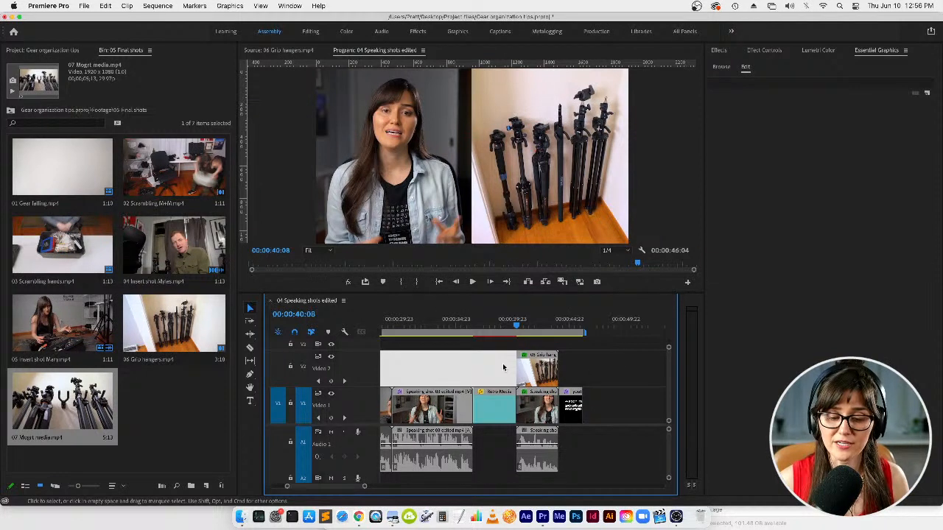
pyautogui.click(477, 365)
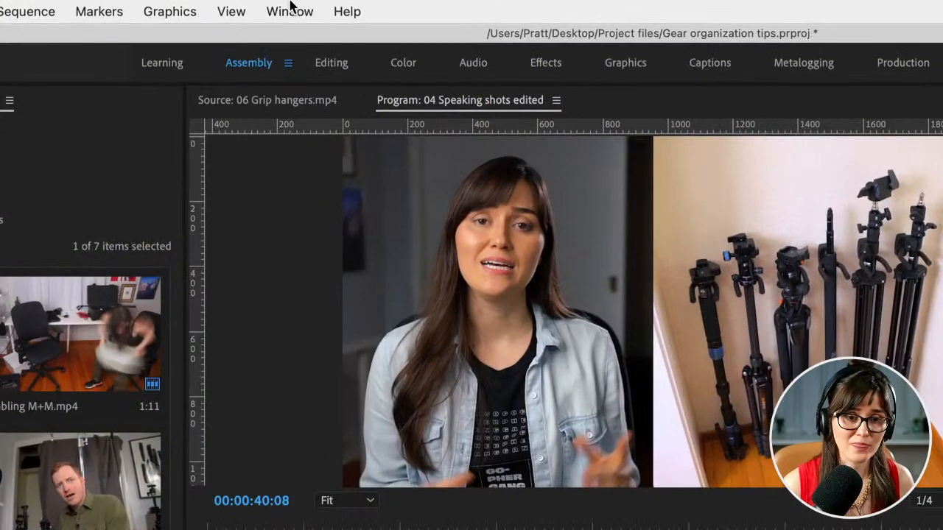
pyautogui.click(290, 6)
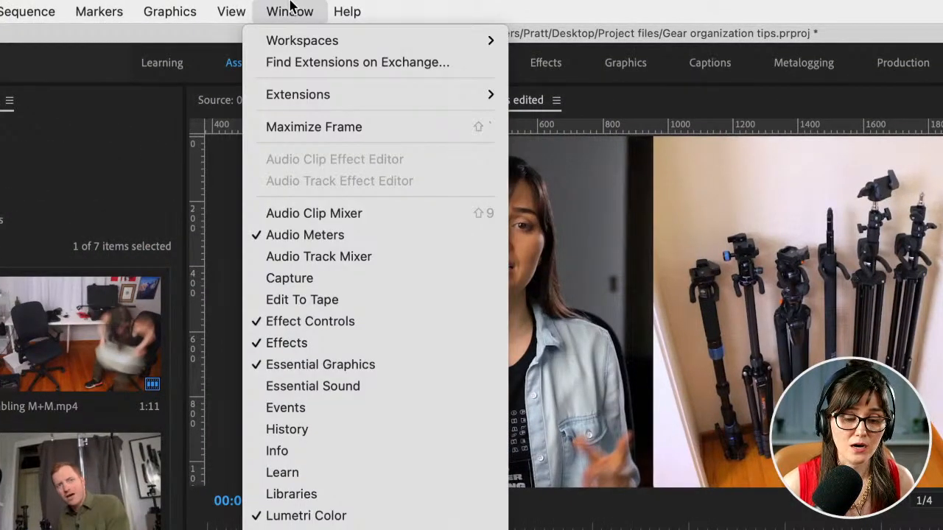
pyautogui.click(391, 393)
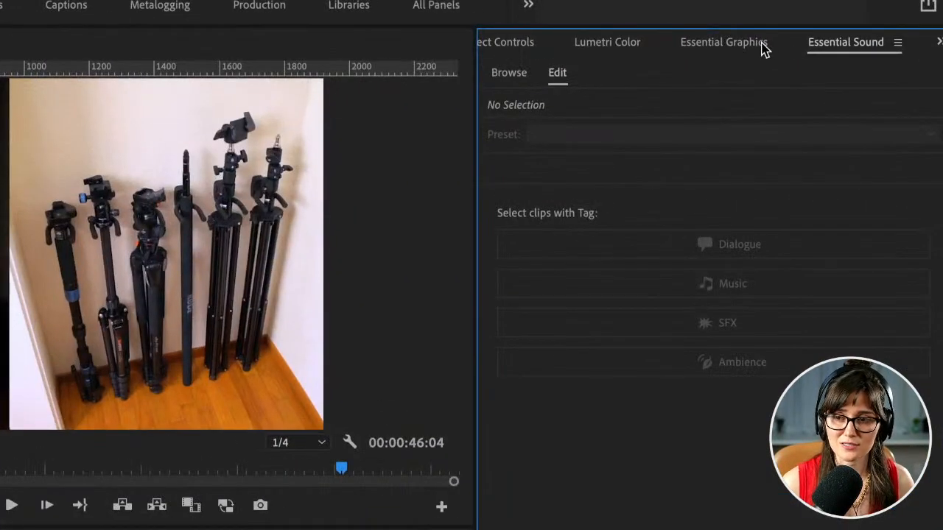
# - Look over the Adobe Stock audio offered in Essential Sound and return to its clip editing options
pyautogui.click(847, 52)
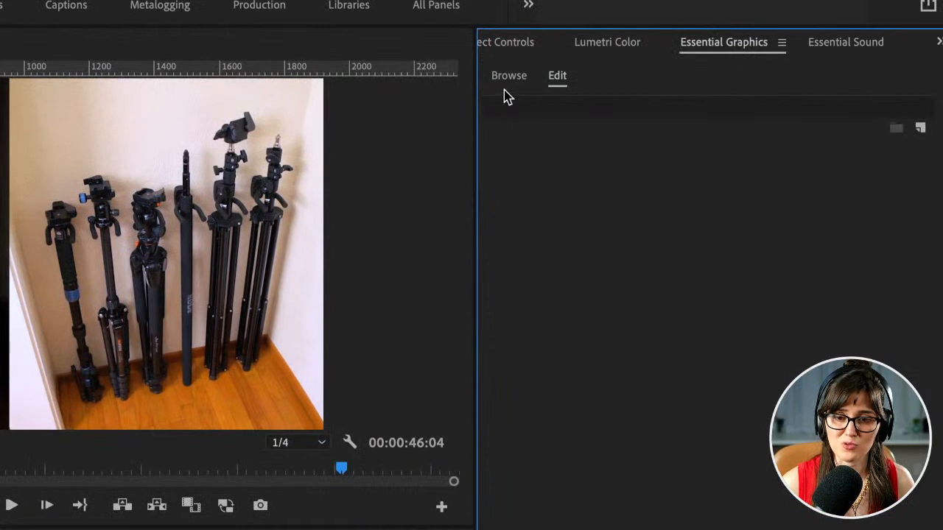
pyautogui.click(844, 42)
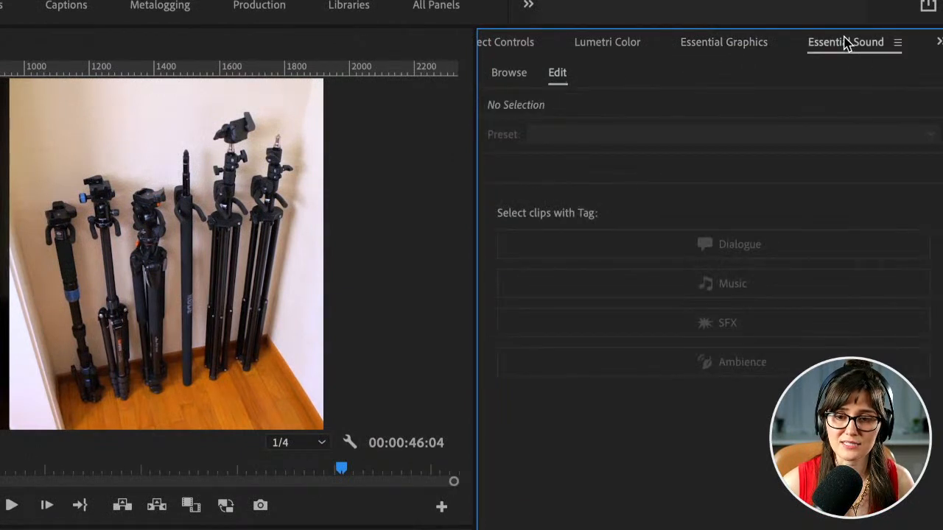
pyautogui.click(507, 77)
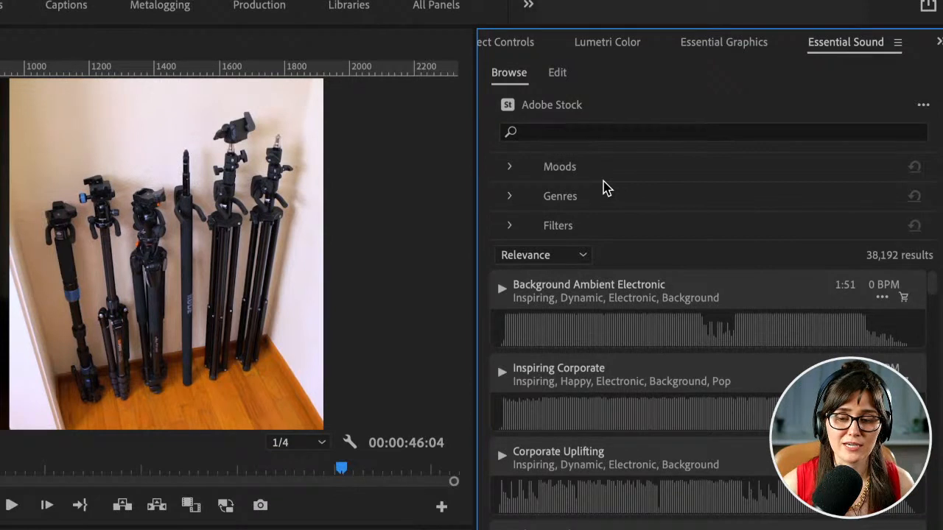
pyautogui.click(561, 85)
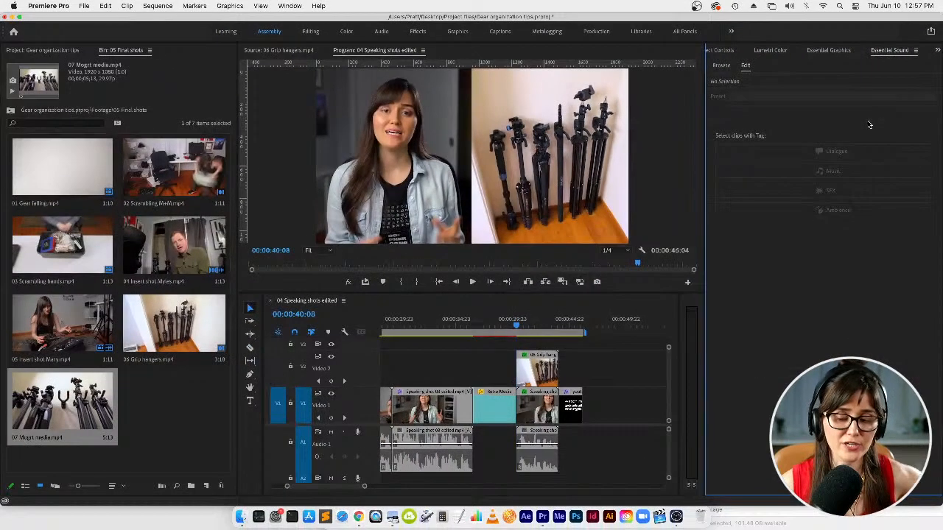
# - Select all the speaking clips' audio on Audio 1 to show the audio type tags
pyautogui.click(449, 370)
pyautogui.press('-')
pyautogui.press('-')
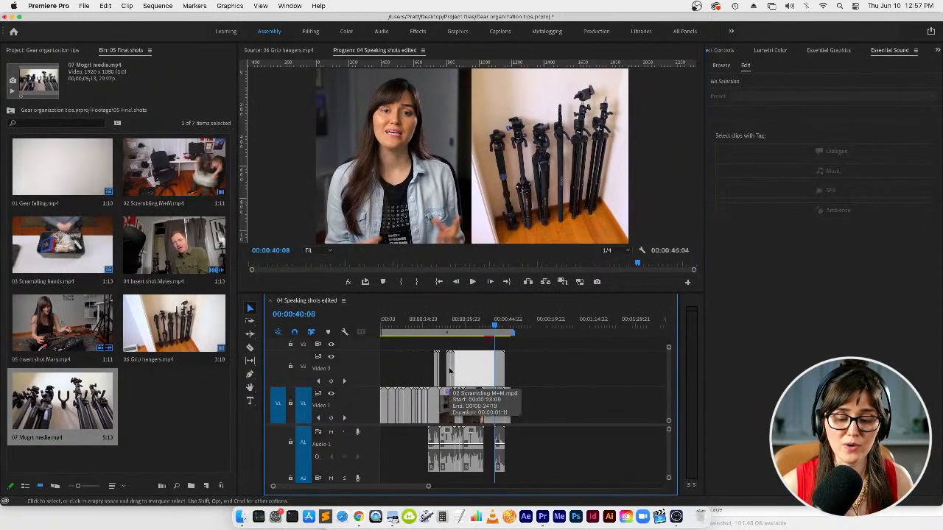
pyautogui.moveTo(574, 473); pyautogui.dragTo(415, 452)
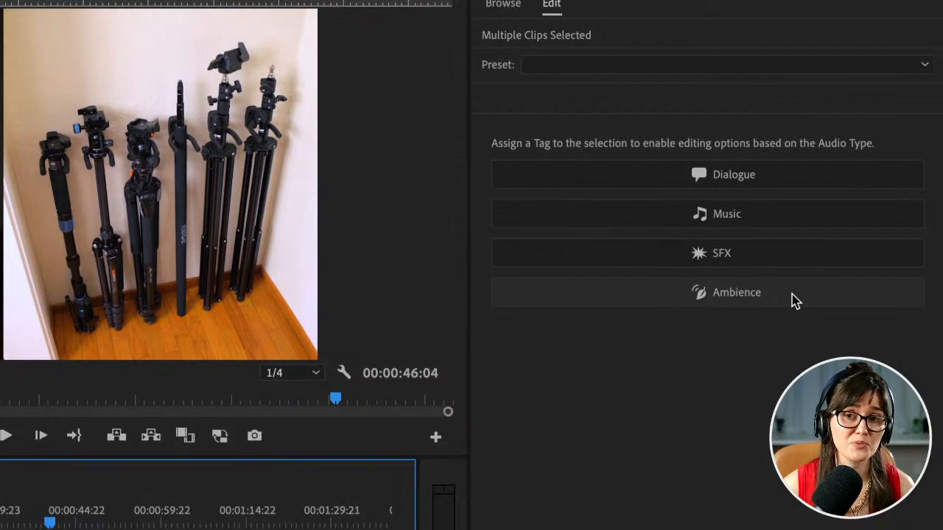
# - Tag the selected speaking clips as Dialogue, look at the Loudness options, and collapse the dialogue sections
pyautogui.click(813, 177)
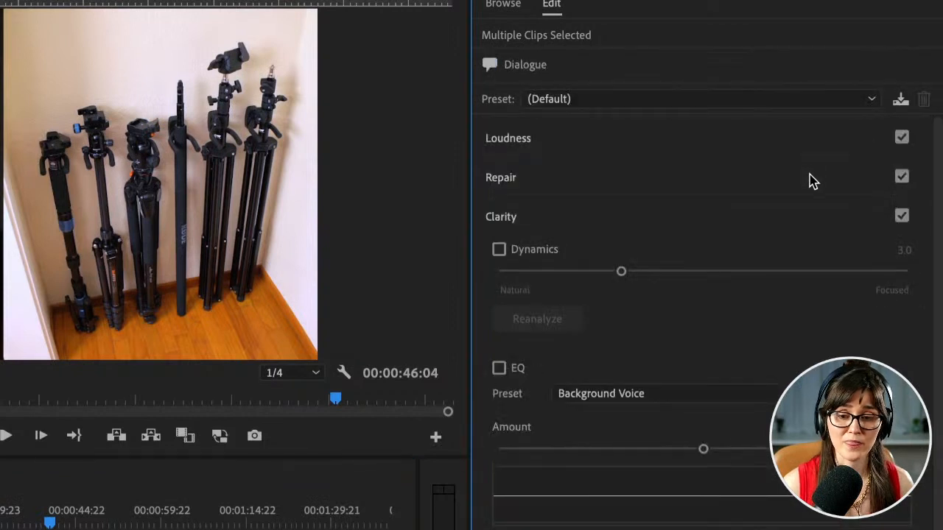
pyautogui.click(699, 213)
pyautogui.click(711, 271)
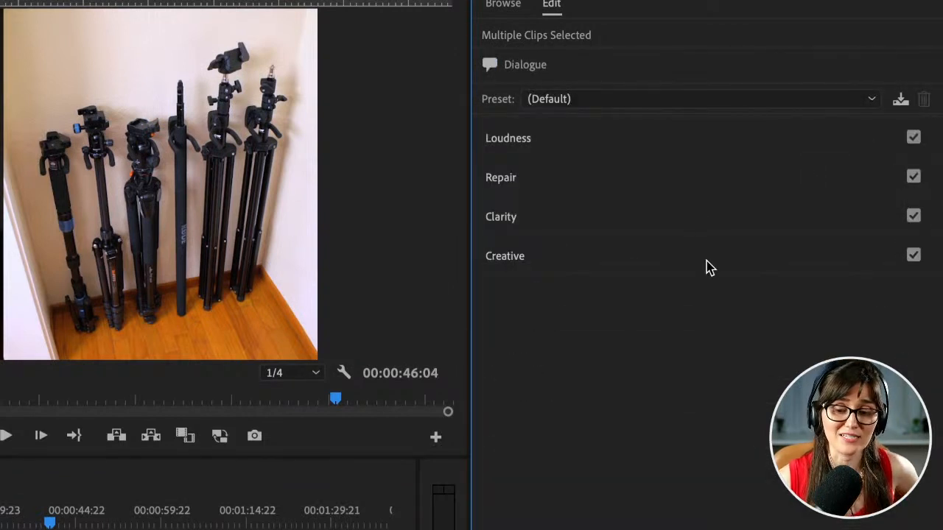
pyautogui.click(561, 143)
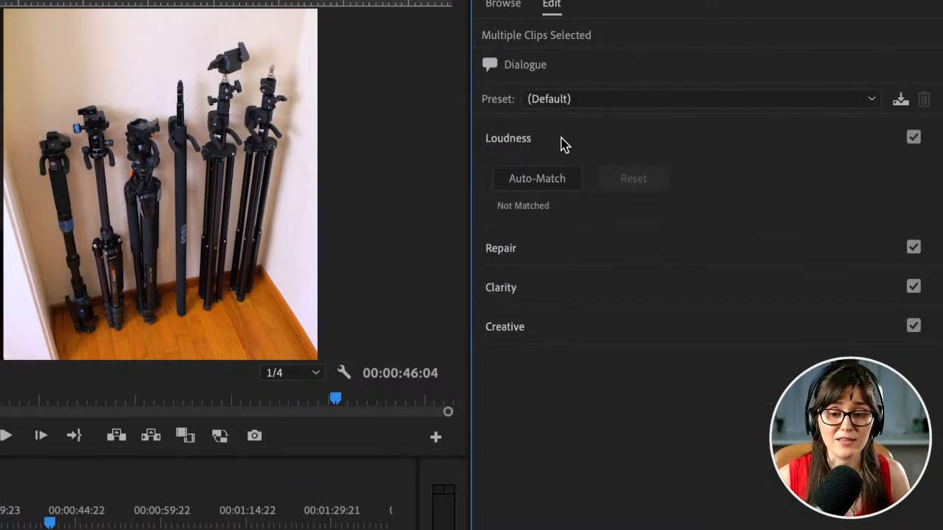
pyautogui.click(561, 142)
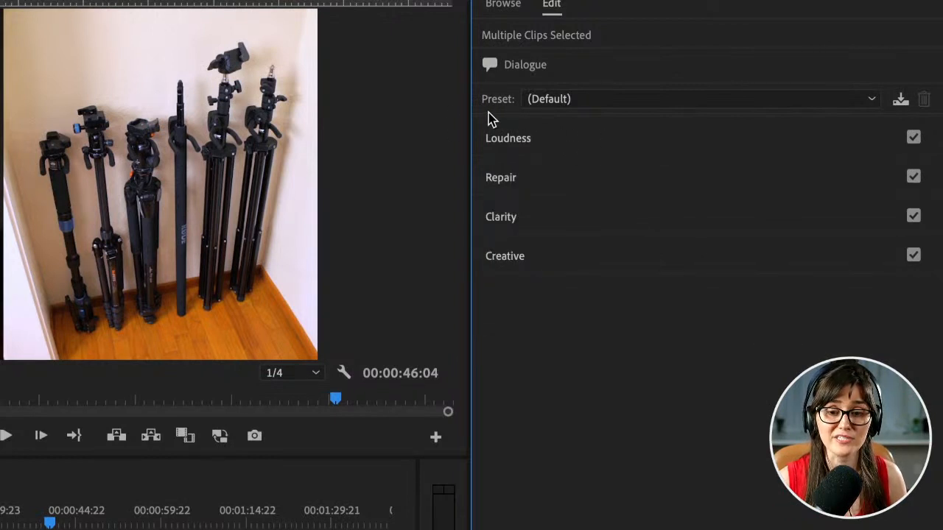
# - Apply the Podcast Voice preset to the dialogue clips and auto-match their loudness
pyautogui.click(777, 100)
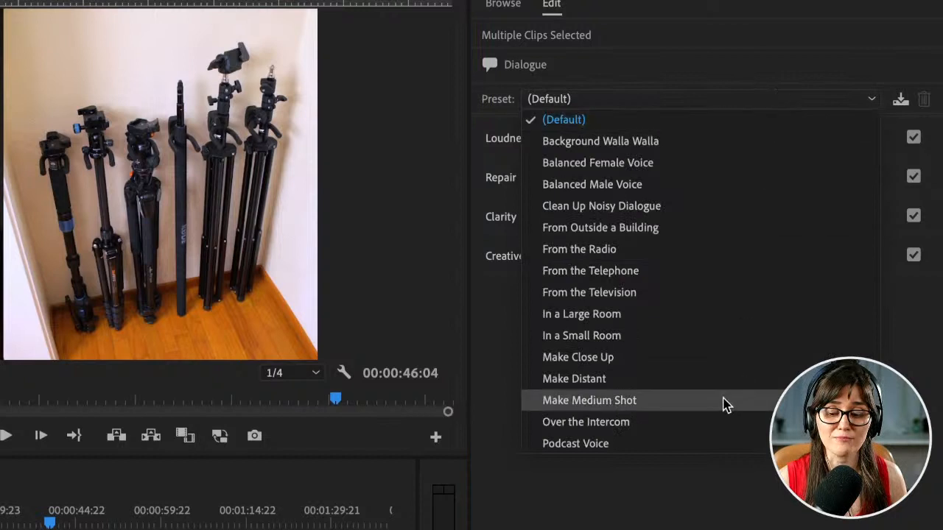
pyautogui.click(696, 451)
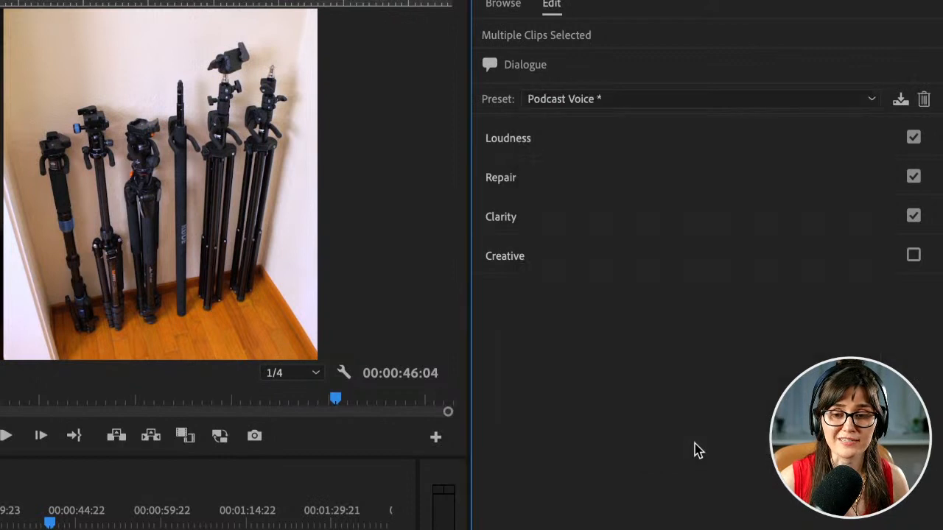
pyautogui.click(582, 130)
pyautogui.click(537, 178)
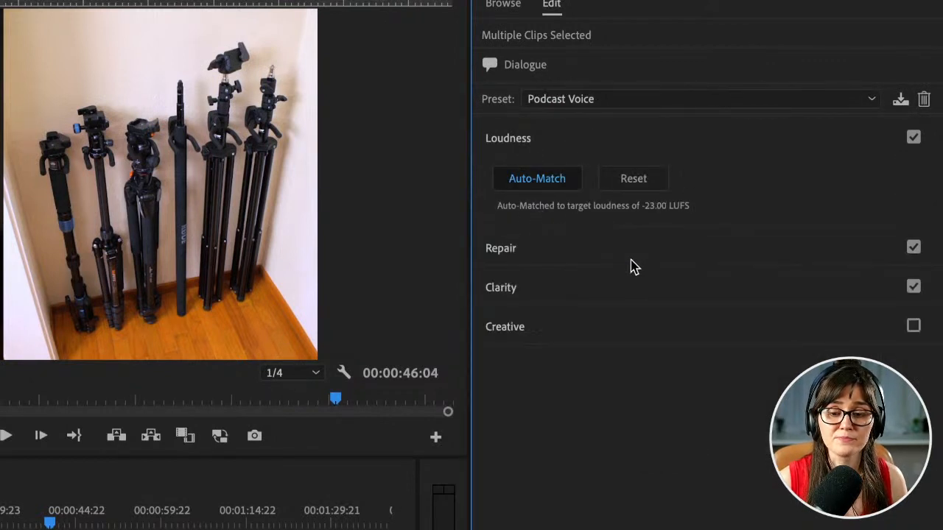
# - Look over the Repair options for the dialogue clips and collapse the Repair and Loudness sections
pyautogui.click(588, 249)
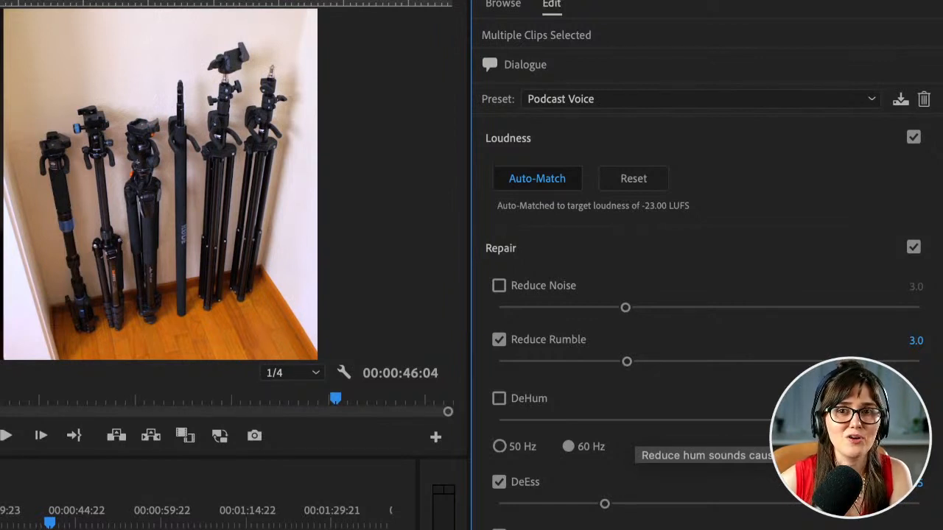
pyautogui.click(744, 251)
pyautogui.click(745, 144)
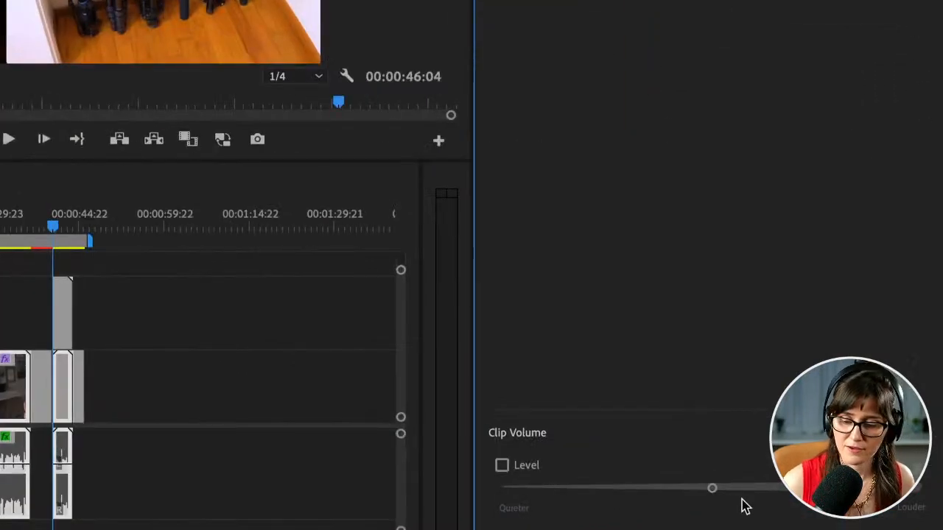
# - Try lowering the dialogue clips' volume level to -2.1 dB and reset the level to its default
pyautogui.moveTo(821, 455); pyautogui.dragTo(746, 457)
pyautogui.moveTo(559, 492); pyautogui.dragTo(705, 488)
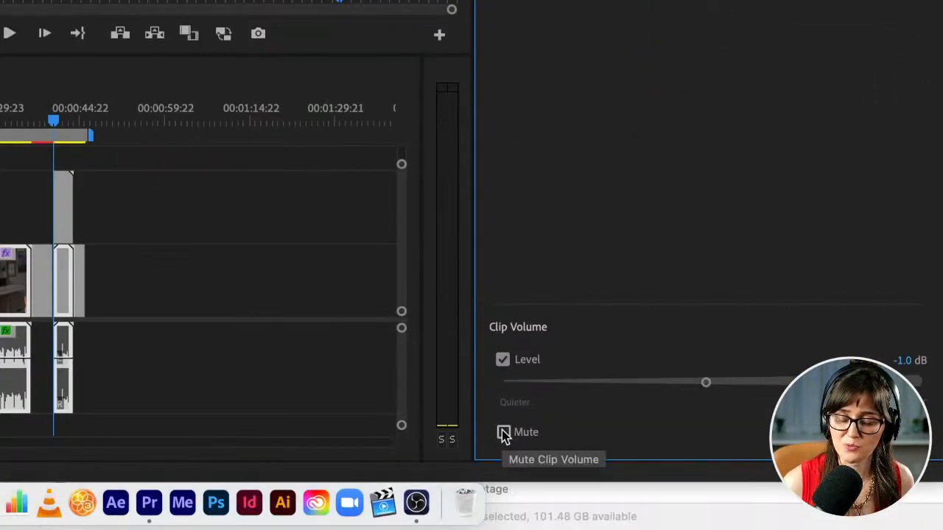
pyautogui.click(699, 384)
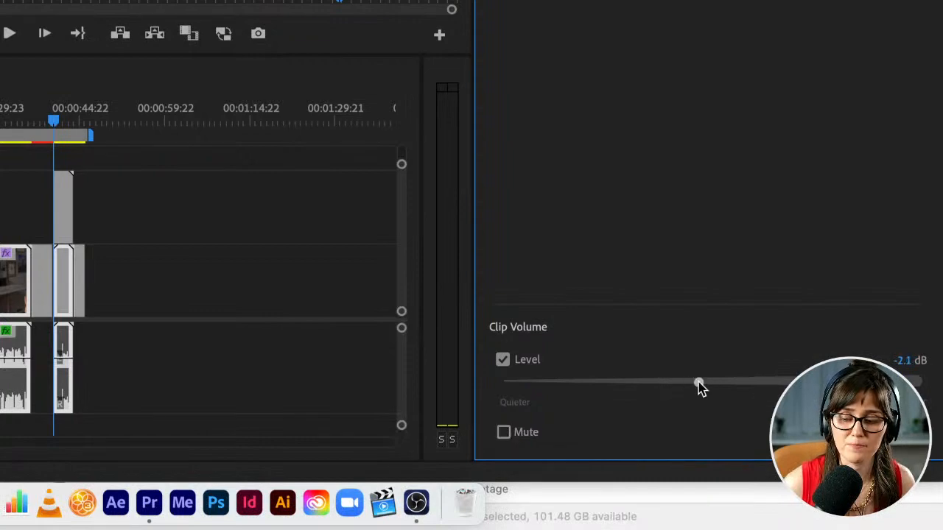
pyautogui.doubleClick(699, 385)
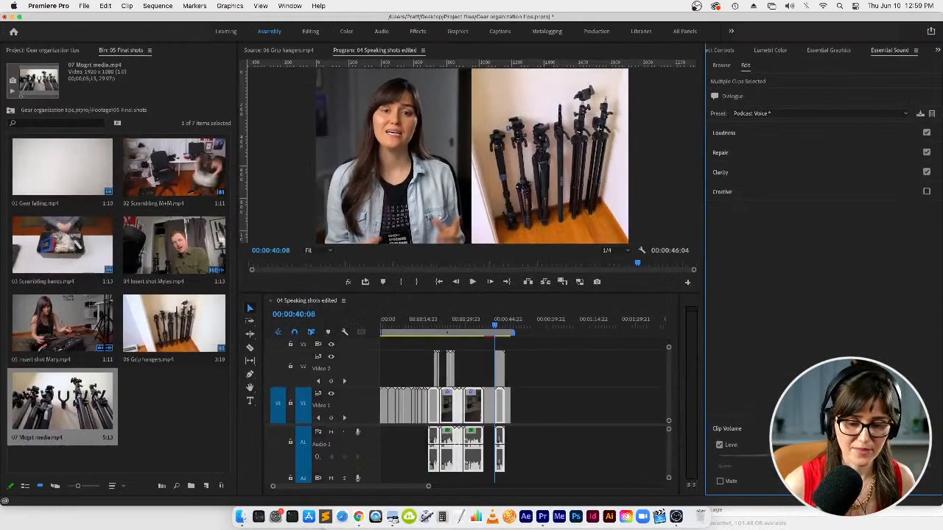
# - Deselect the speaking clips and make more room for the audio tracks in the timeline
pyautogui.click(558, 376)
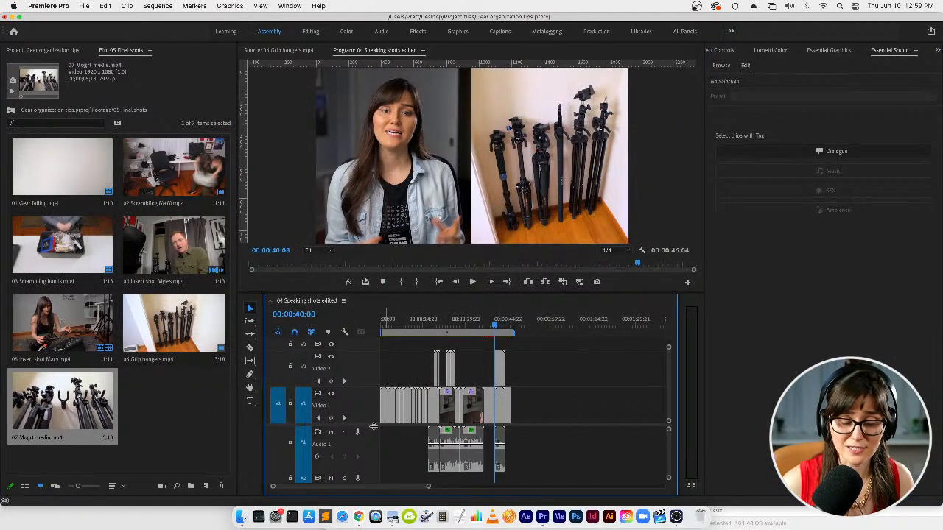
pyautogui.moveTo(372, 425); pyautogui.dragTo(380, 409)
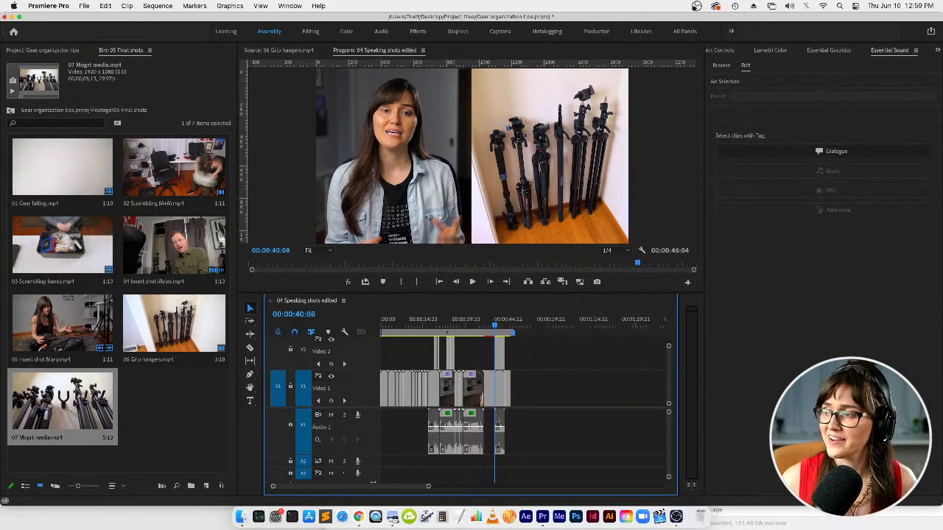
pyautogui.press('super+Tab')
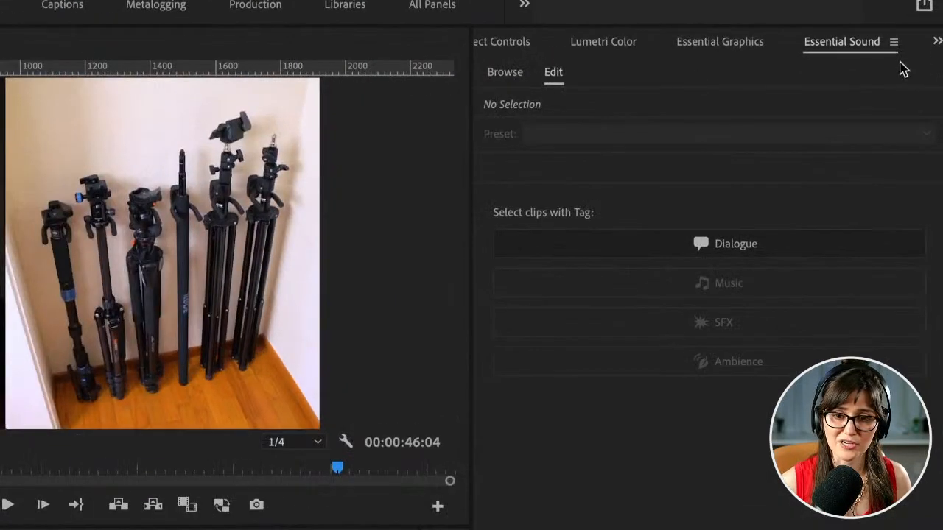
# - Look at the Adobe Stock audio filters, including Moods and Genres, and search for "hip hop"
pyautogui.click(501, 77)
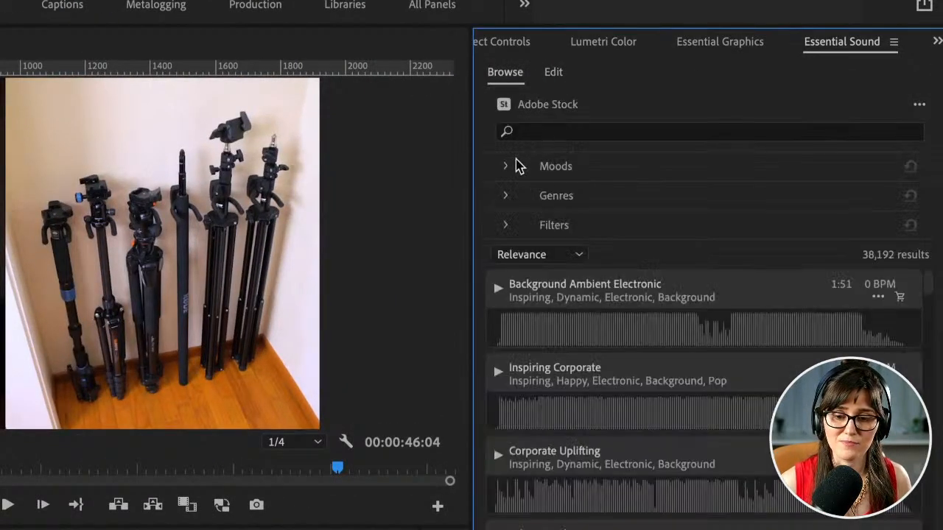
pyautogui.click(505, 196)
pyautogui.click(506, 196)
pyautogui.click(506, 166)
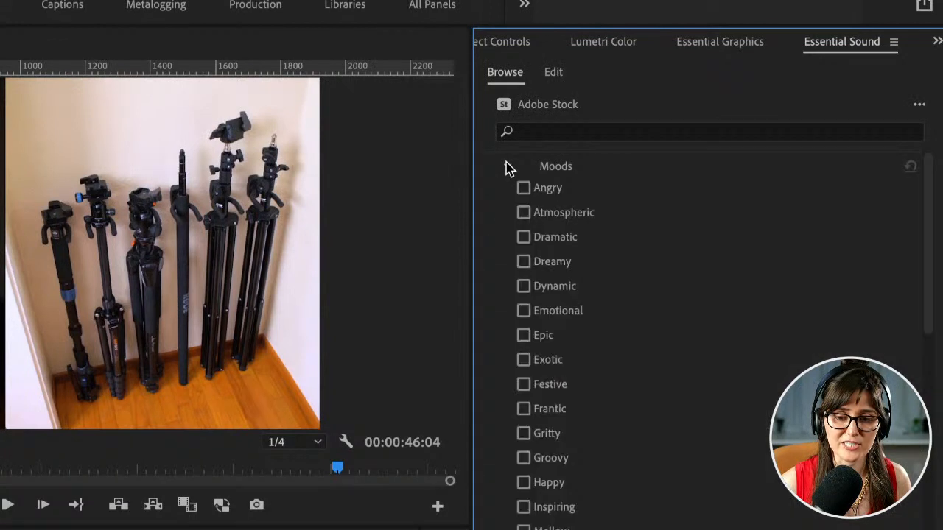
pyautogui.click(506, 167)
pyautogui.click(536, 134)
pyautogui.write('hip hop')
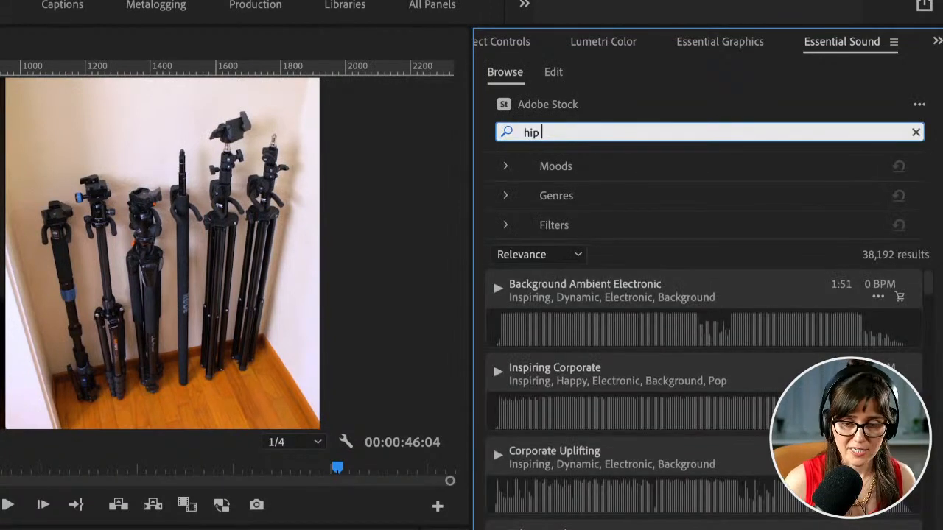
pyautogui.press('Return')
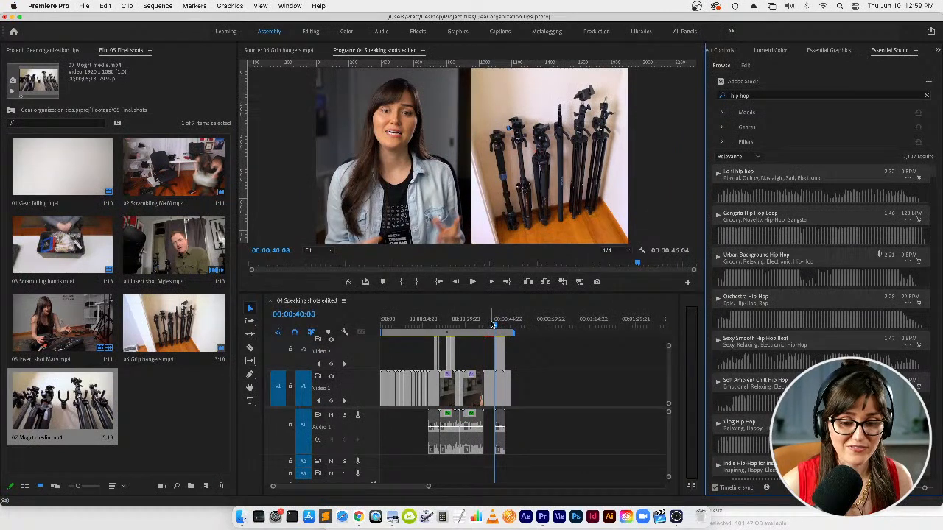
# - Preview the Urban Background Hip Hop track in sync with the sequence from its start
pyautogui.click(625, 386)
pyautogui.press('Home')
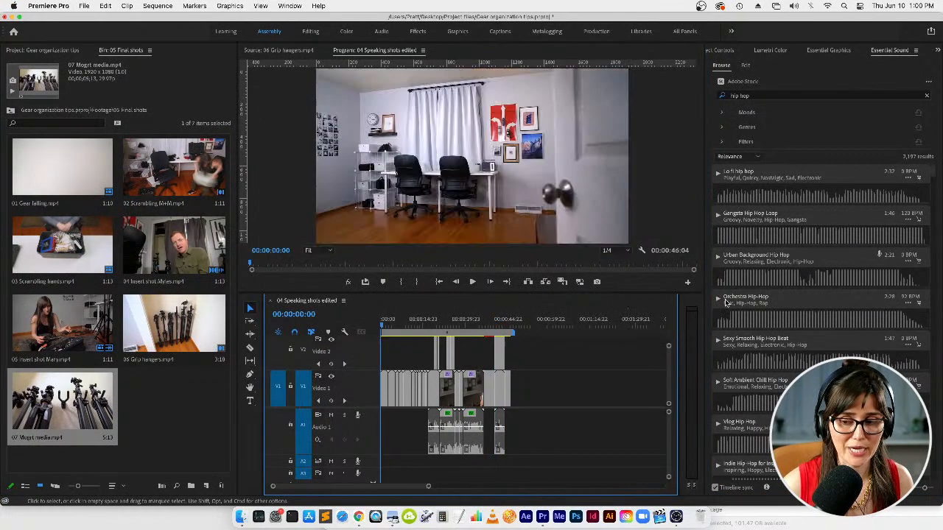
pyautogui.click(718, 257)
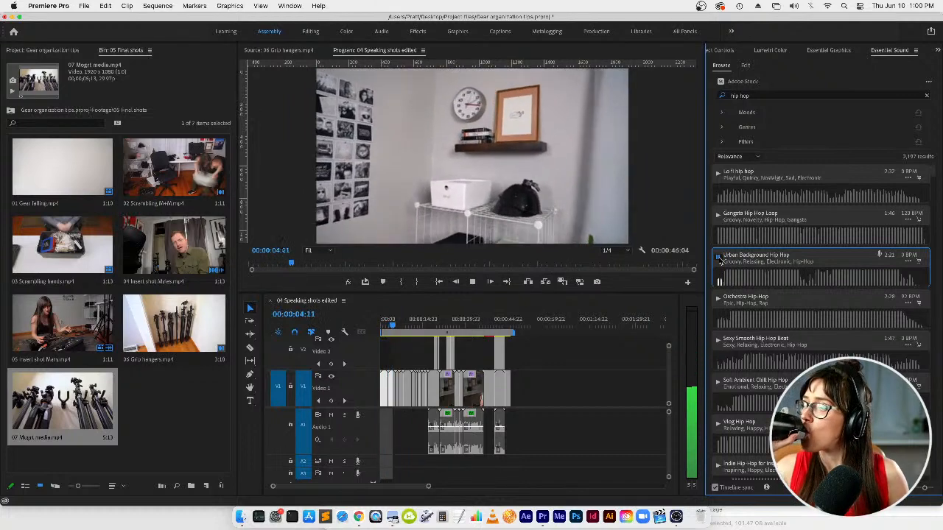
pyautogui.click(718, 257)
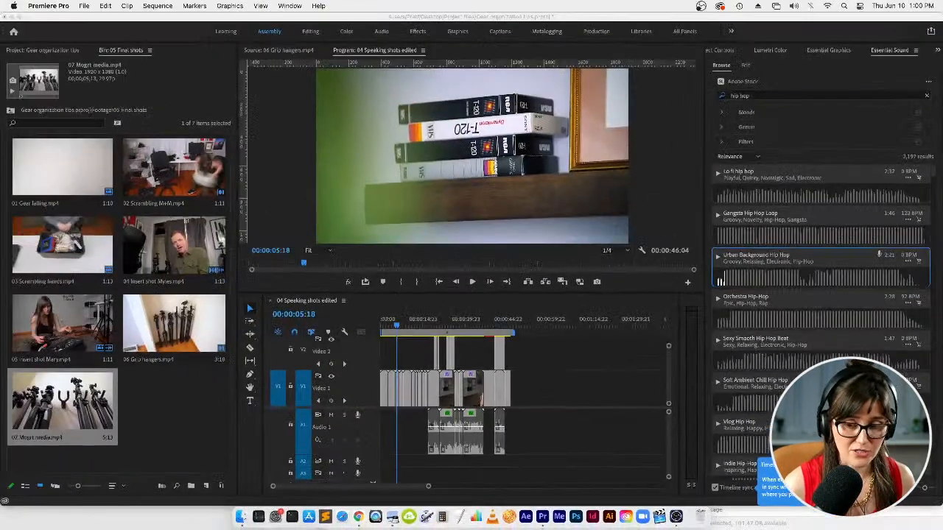
# - Place Urban Background Hip Hop at the start of Audio 2 and enlarge the audio area to show its waveform
pyautogui.click(559, 362)
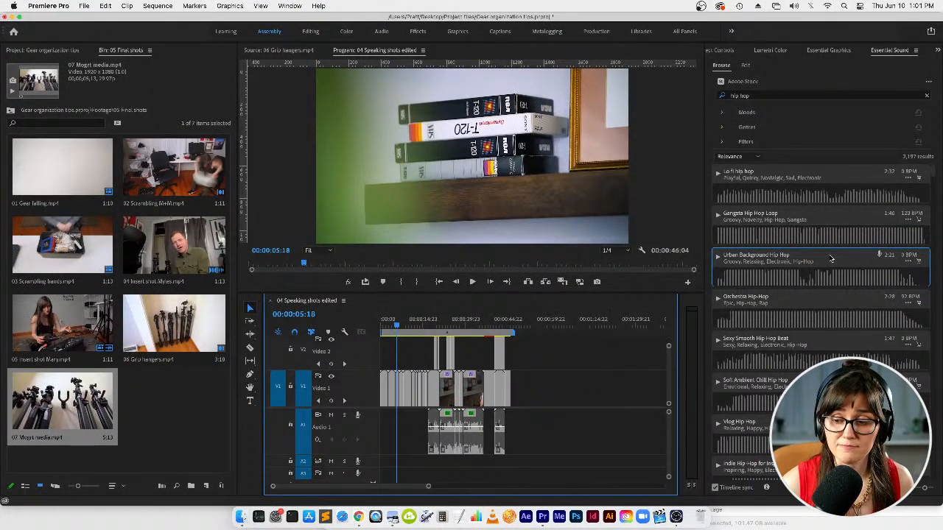
pyautogui.moveTo(829, 261); pyautogui.dragTo(377, 467)
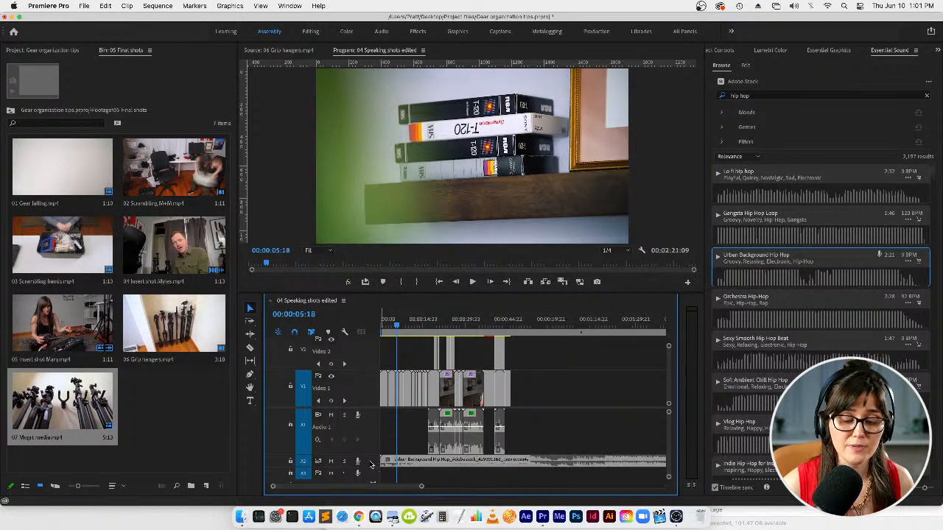
pyautogui.moveTo(373, 407); pyautogui.dragTo(373, 383)
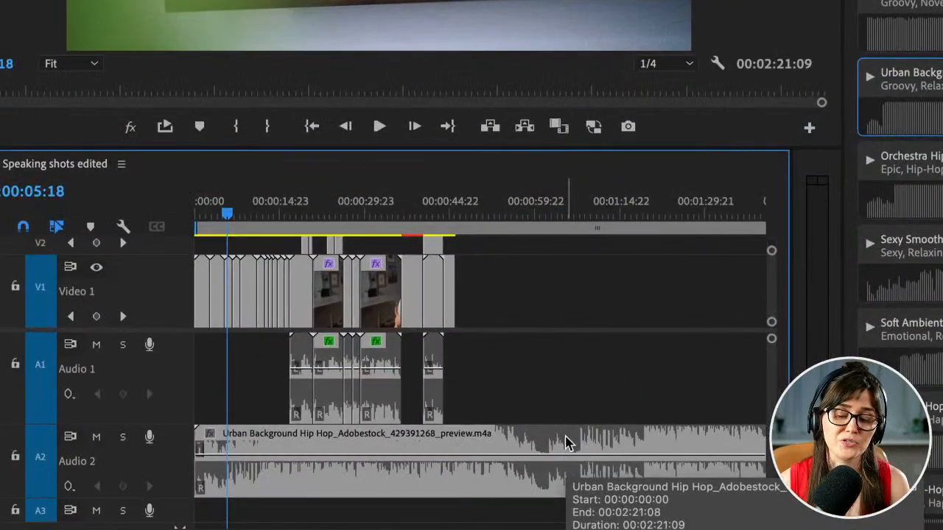
# - Show the License option for the music clip on Audio 2 and close the options without choosing it
pyautogui.rightClick(565, 441)
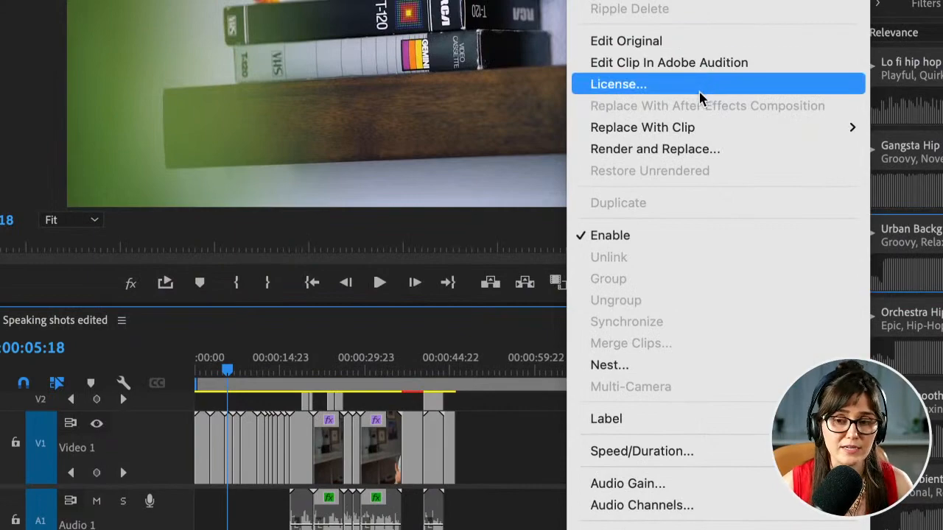
pyautogui.click(391, 181)
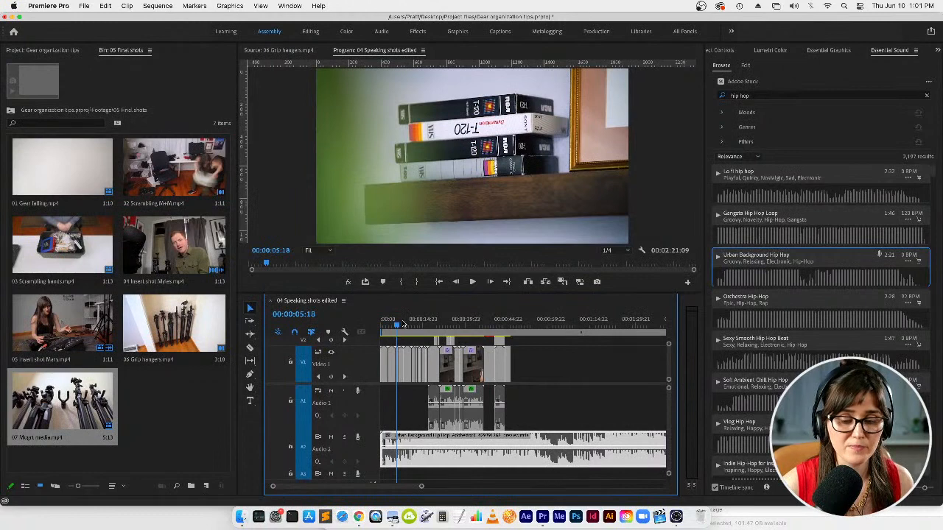
# - Zoom in on the start of the music at 00:00:00:00 and make Audio 2 taller to examine its waveform
pyautogui.press('Home')
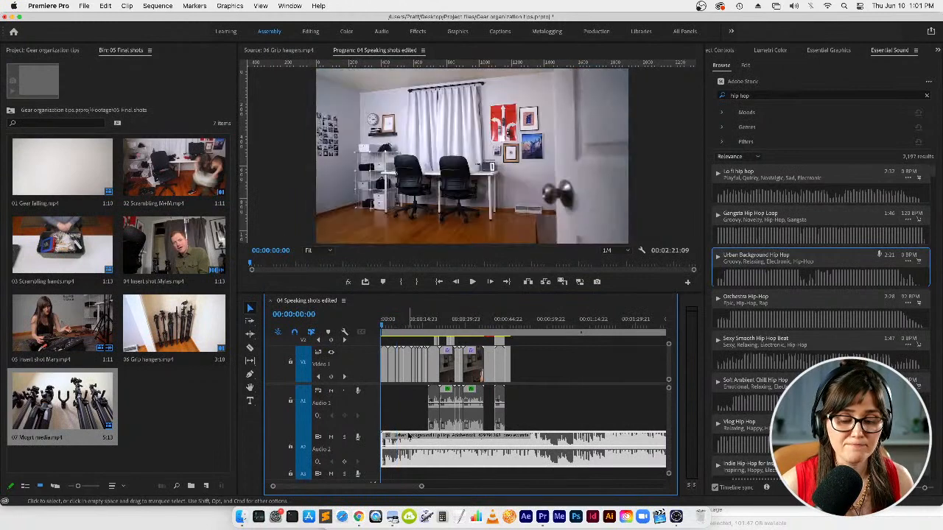
pyautogui.press('=')
pyautogui.press('=')
pyautogui.press('=')
pyautogui.press('=')
pyautogui.press('=')
pyautogui.press('=')
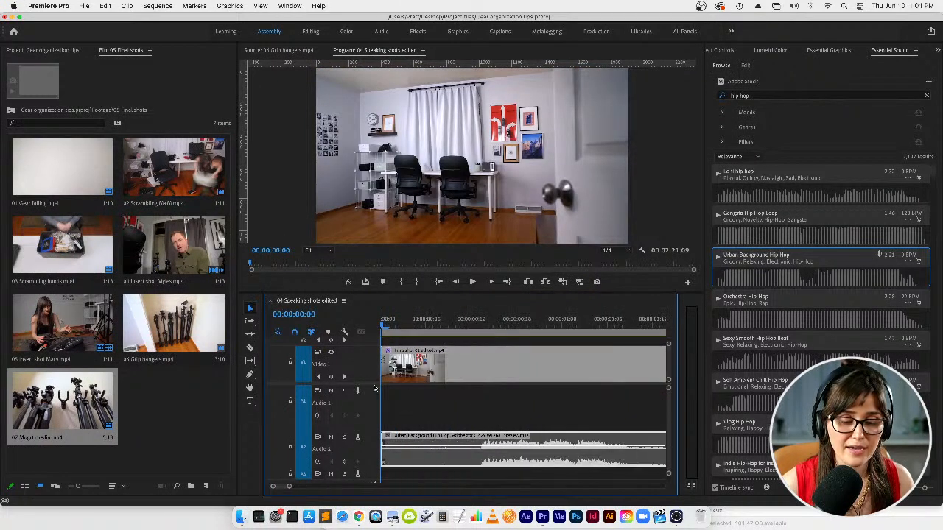
pyautogui.moveTo(370, 383); pyautogui.dragTo(370, 362)
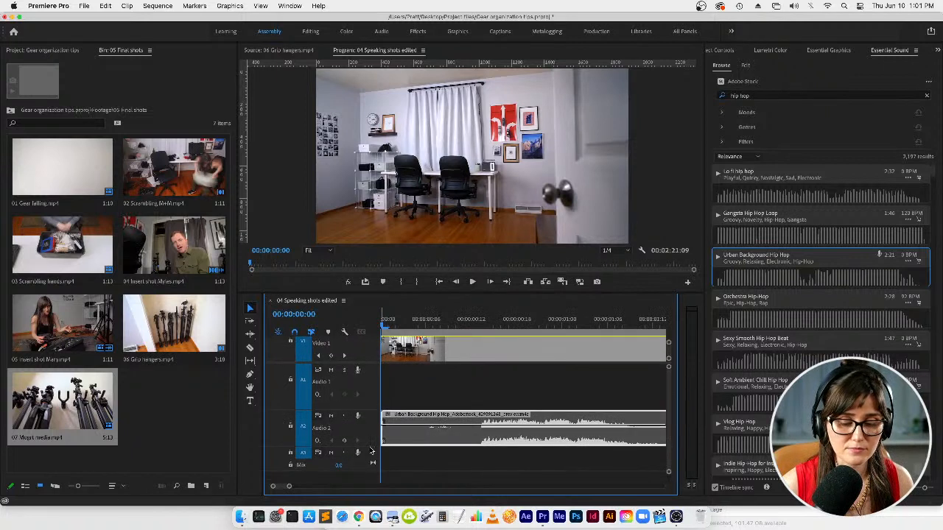
pyautogui.moveTo(374, 445); pyautogui.dragTo(373, 461)
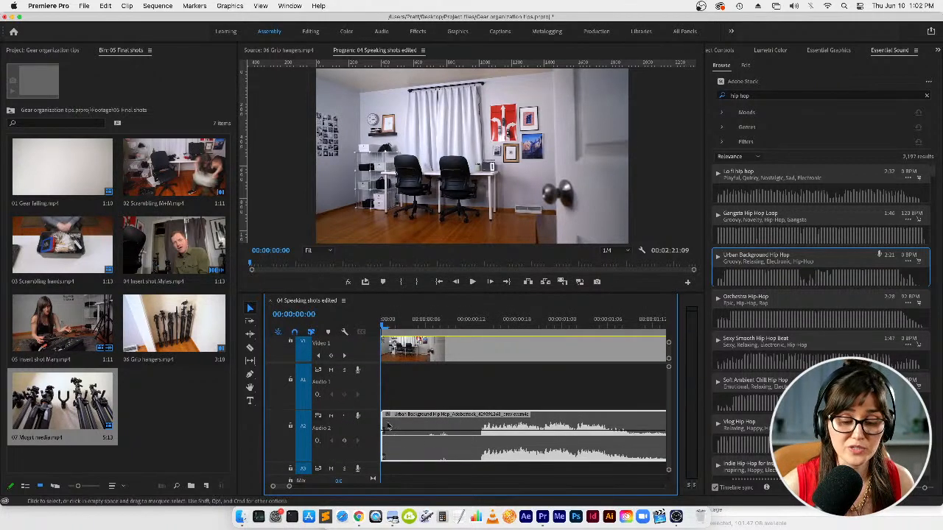
# - Play the opening of the music, then zoom in on its first beat around 00:00:00:14 to examine the waveform
pyautogui.press('space')
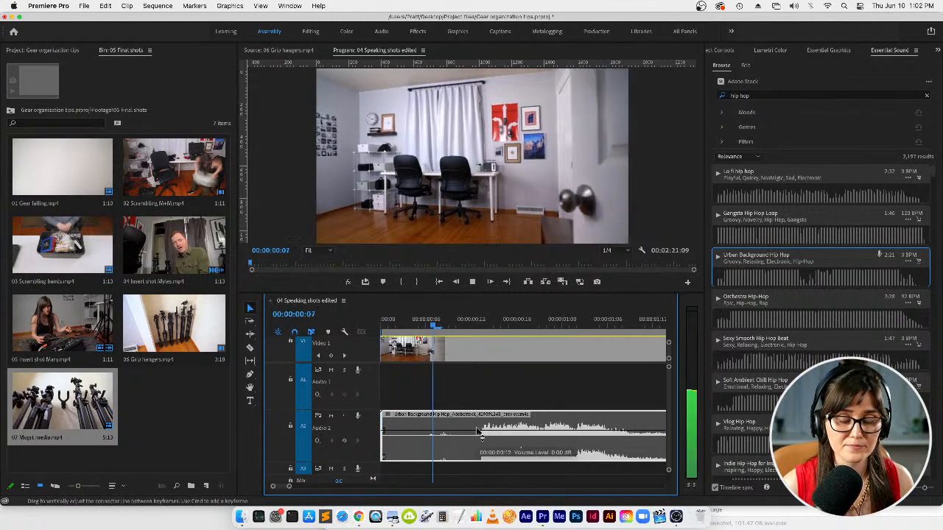
pyautogui.press('-')
pyautogui.press('-')
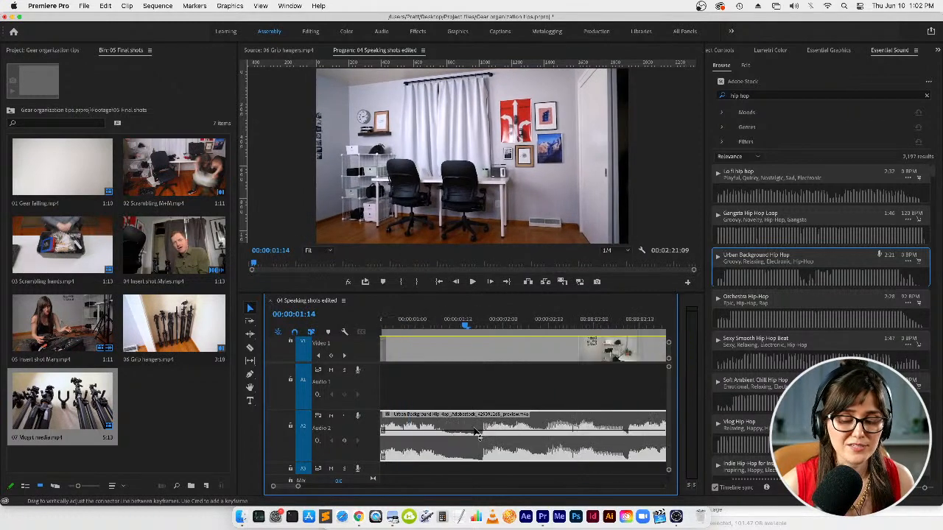
pyautogui.click(407, 319)
pyautogui.press('=')
pyautogui.press('=')
pyautogui.press('=')
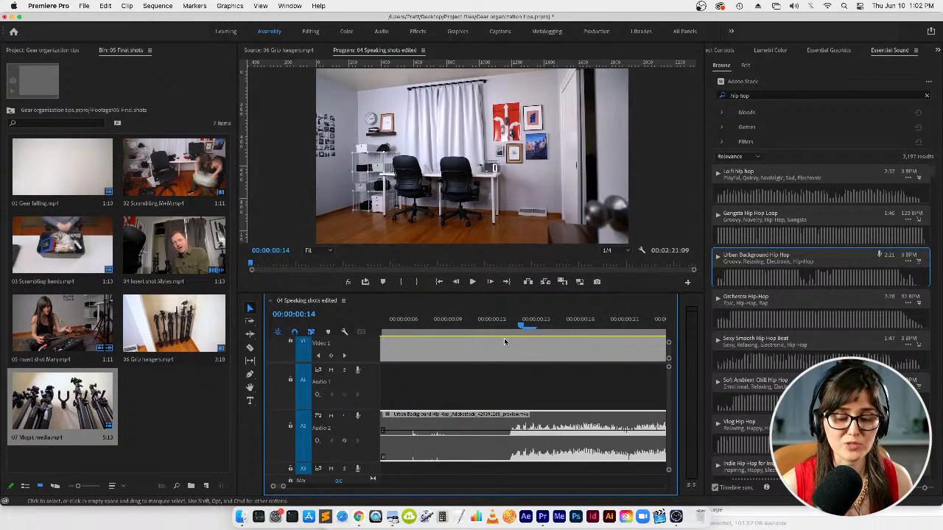
# - Cut the music on Audio 2 just before its first beat, remove the quiet intro piece, and start the rest at 00:00:00:00
pyautogui.press('c')
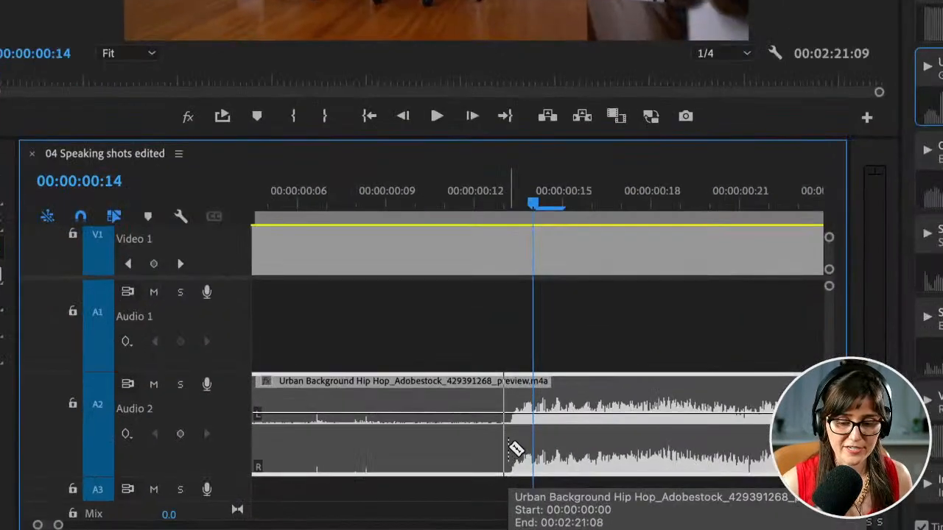
pyautogui.click(508, 446)
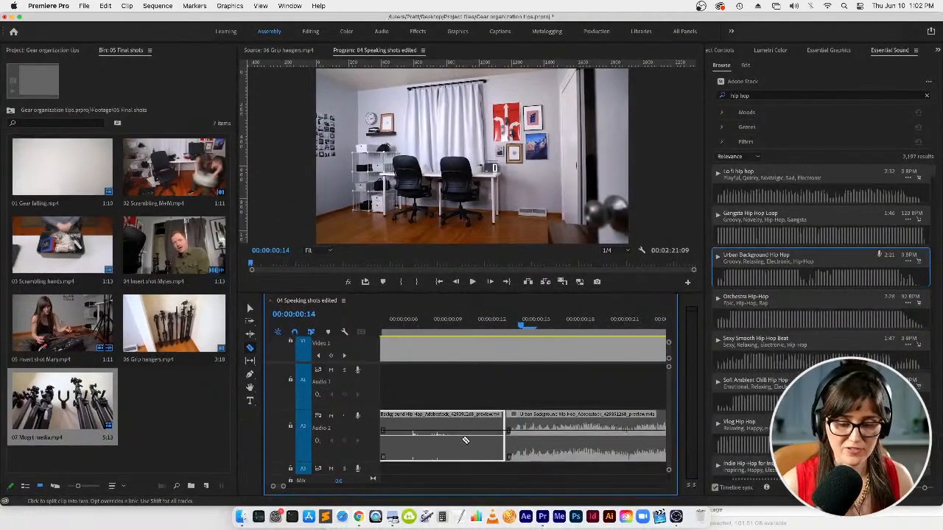
pyautogui.press('-')
pyautogui.press('v')
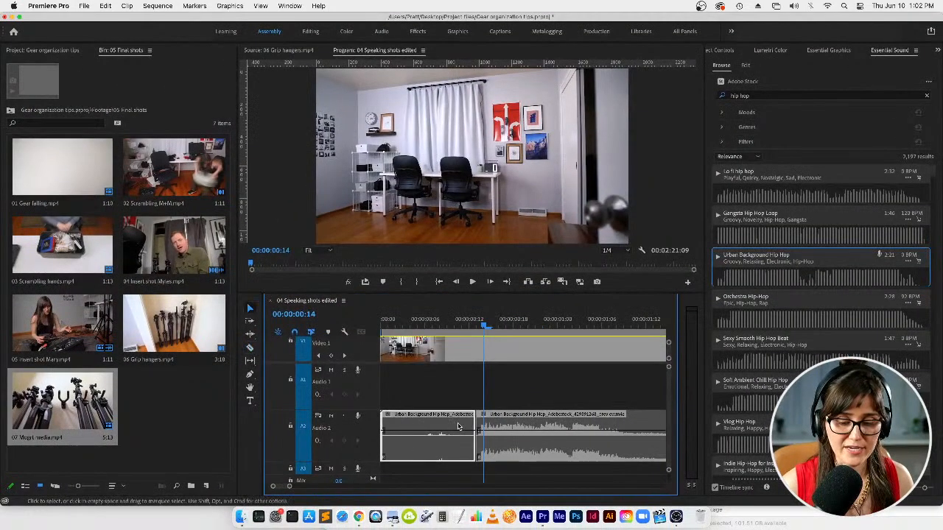
pyautogui.moveTo(438, 426); pyautogui.dragTo(414, 426)
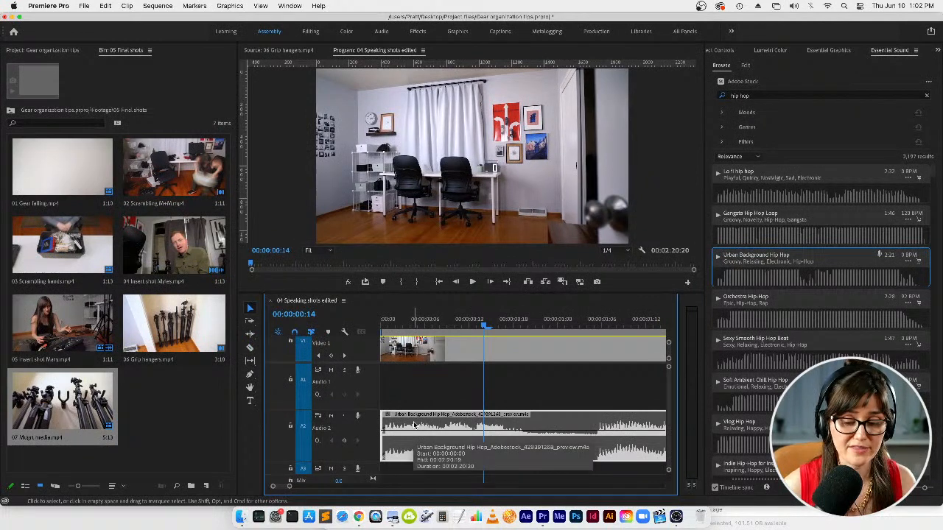
# - Compare the music's waveform peaks with the cuts between the intro shots on Video 1, starting around 00:00:05:18
pyautogui.press('-')
pyautogui.press('-')
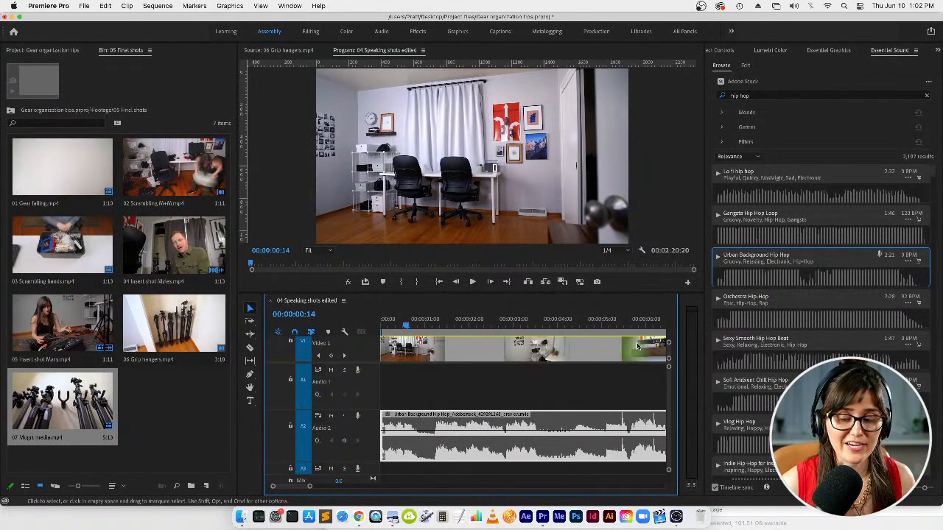
pyautogui.click(635, 320)
pyautogui.press('=')
pyautogui.press('h')
pyautogui.press('=')
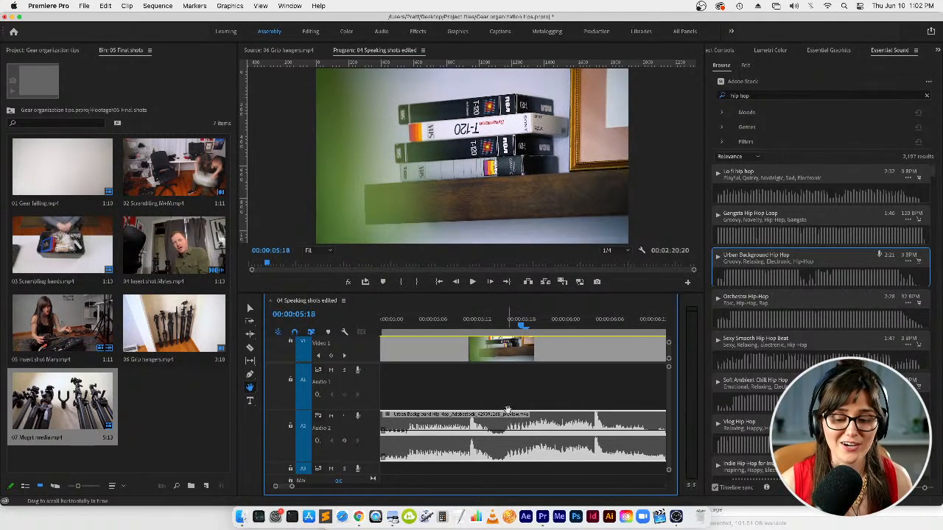
pyautogui.press('v')
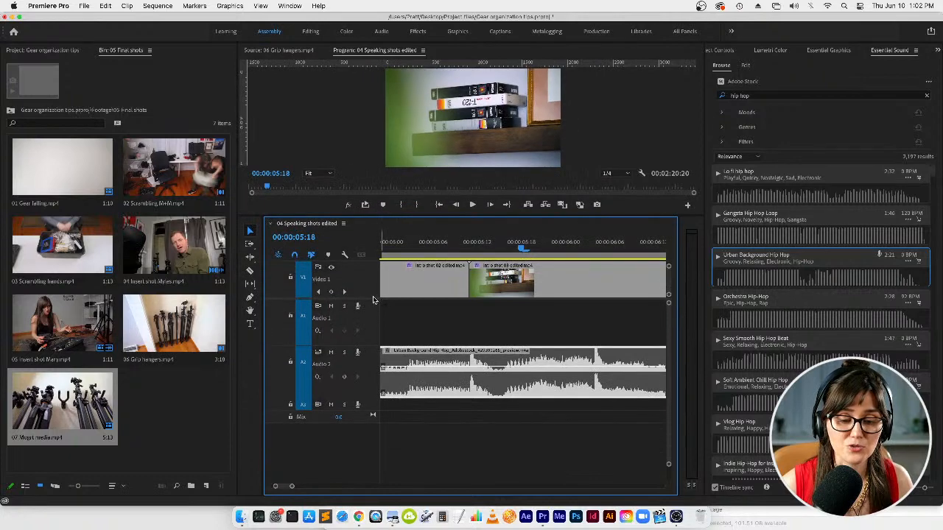
pyautogui.scroll(3, 458, 398)
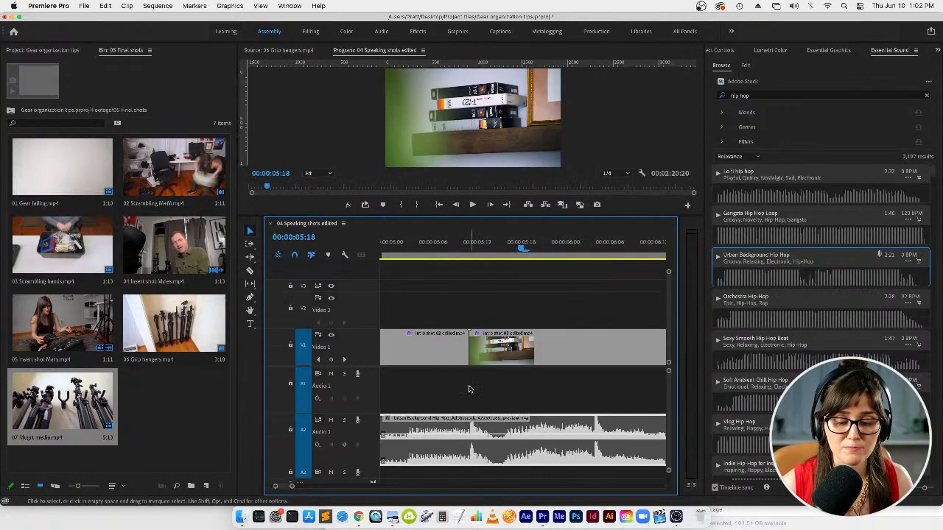
pyautogui.hscroll(5, 635, 378)
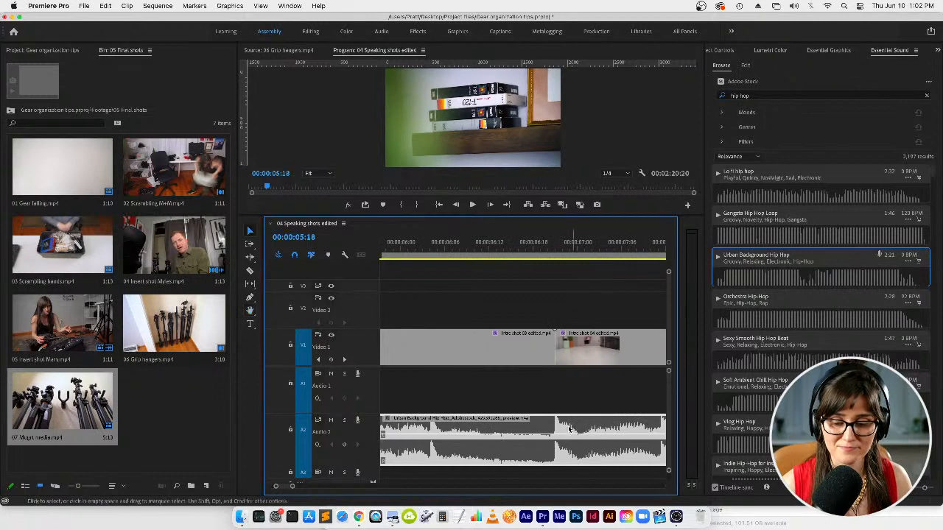
pyautogui.press('-')
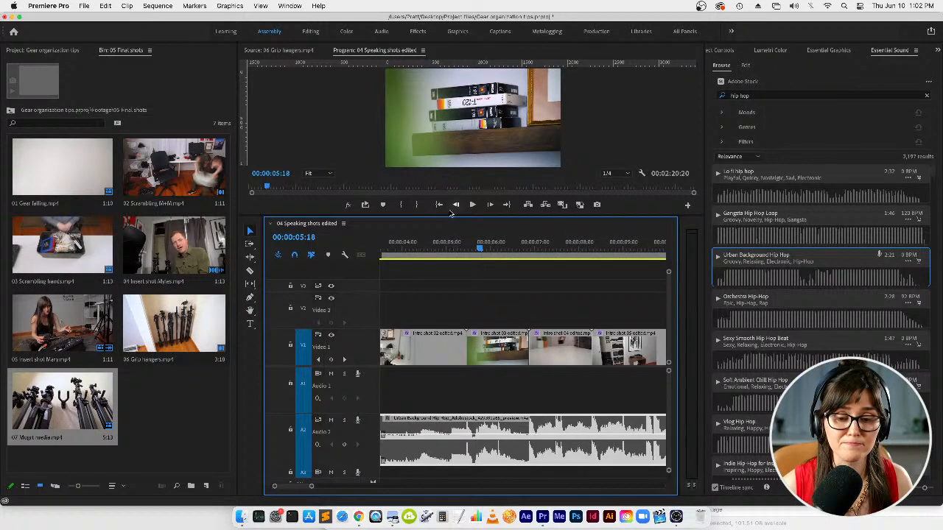
# - Enlarge the program preview and play the intro shots from 00:00:04:22 to check their cuts against the music
pyautogui.moveTo(456, 218); pyautogui.dragTo(452, 260)
pyautogui.click(442, 285)
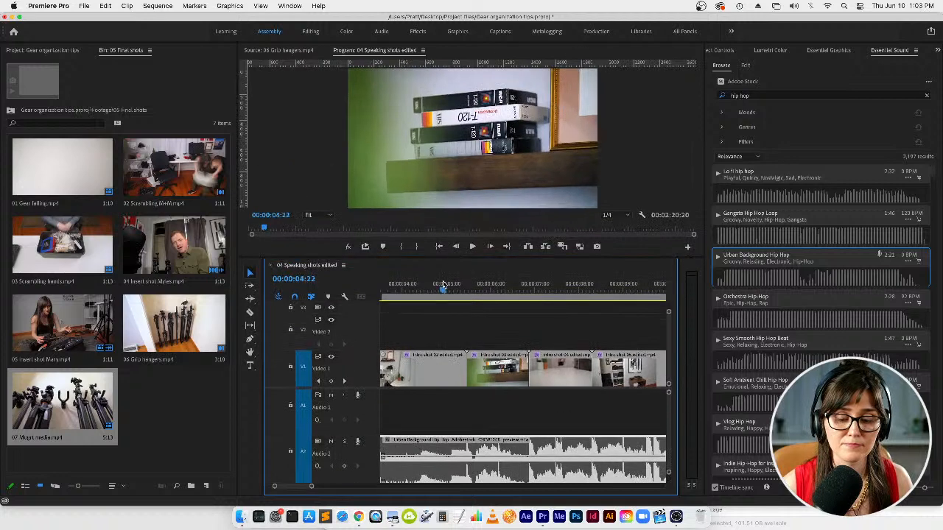
pyautogui.press('space')
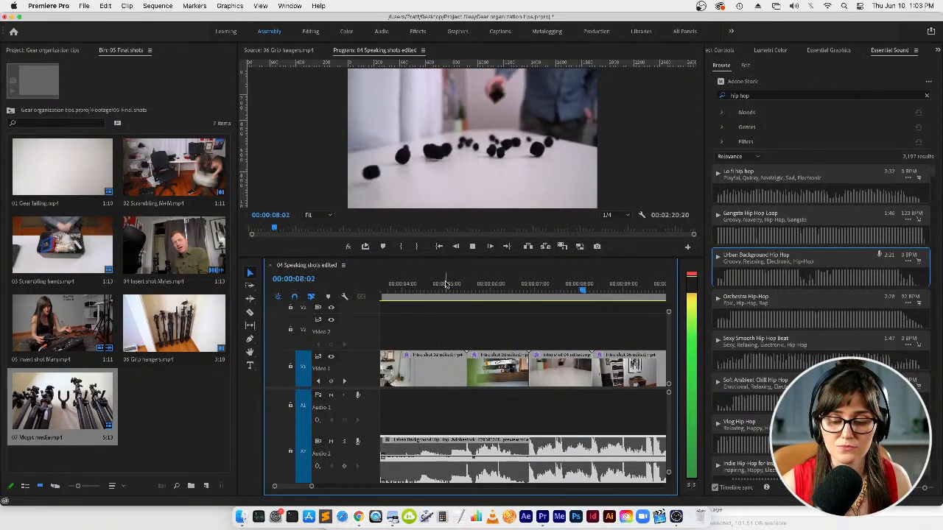
pyautogui.press('space')
# - Play the first speaking shot from 00:00:16:22 to check how the music sits under the dialogue
pyautogui.press('\\')
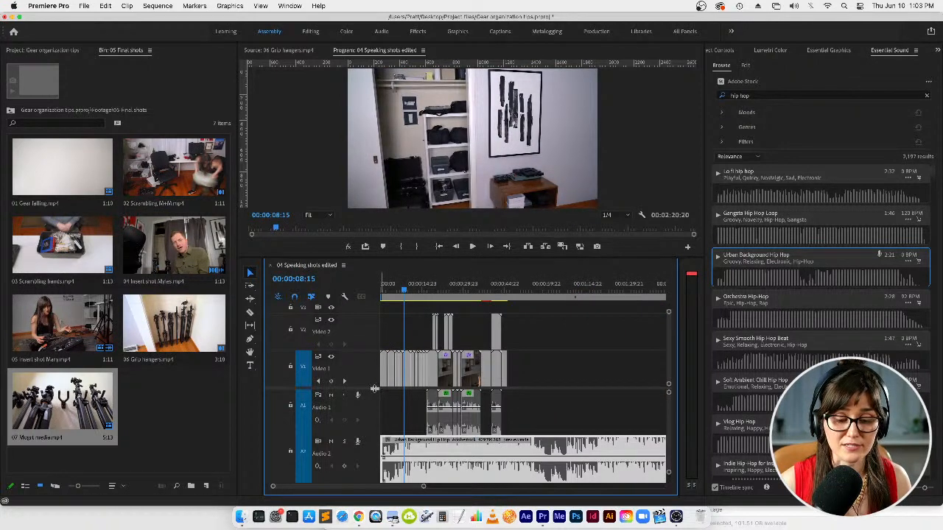
pyautogui.moveTo(374, 388); pyautogui.dragTo(374, 373)
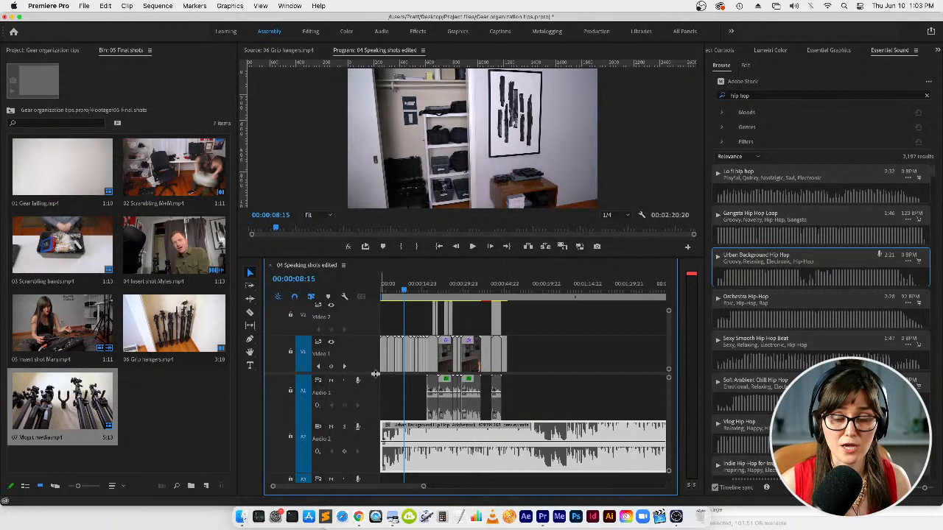
pyautogui.click(425, 289)
pyautogui.press('=')
pyautogui.press('=')
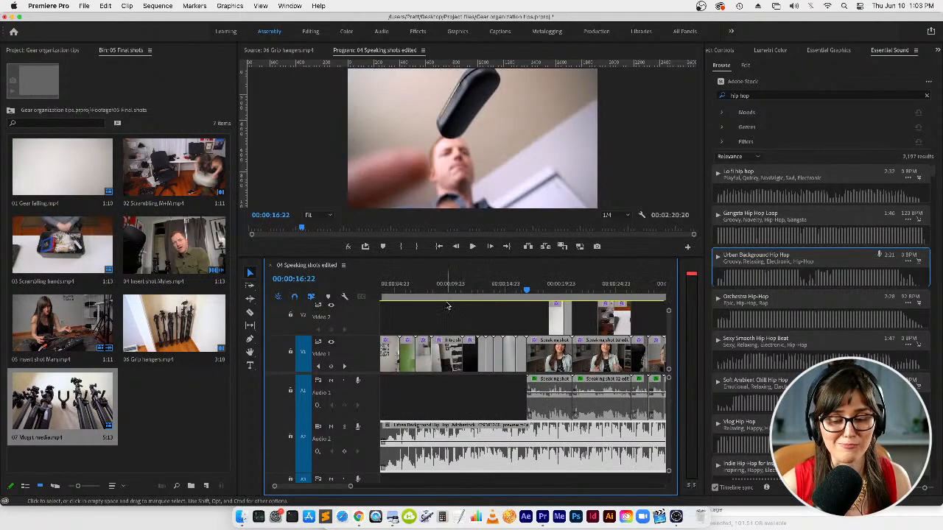
pyautogui.press('Down')
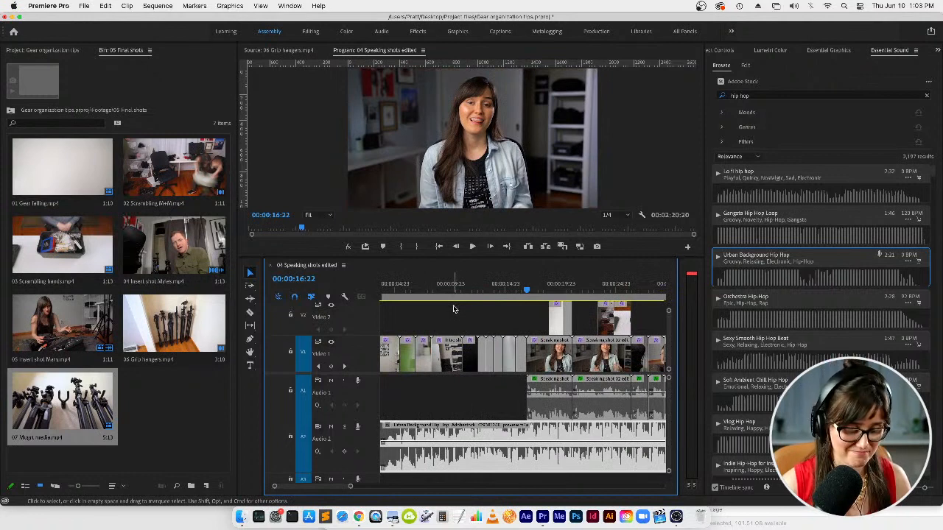
pyautogui.press('space')
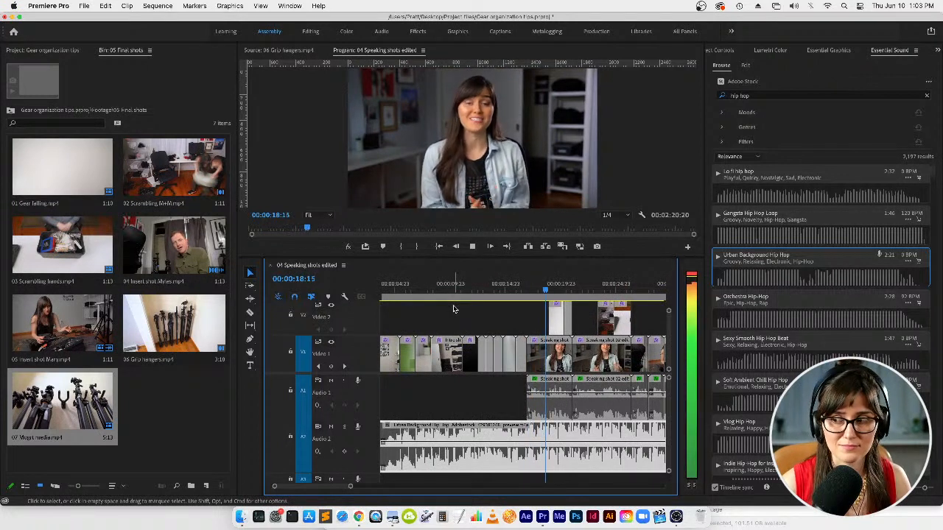
pyautogui.press('space')
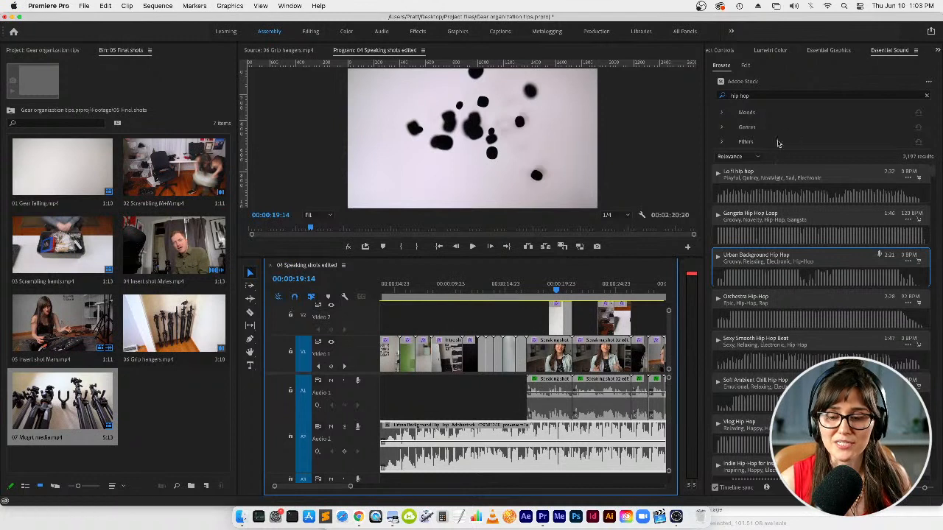
# - Tag the Audio 2 hip hop clip as Music in Essential Sound, then turn on its Clip Volume Level and lower it
pyautogui.click(904, 52)
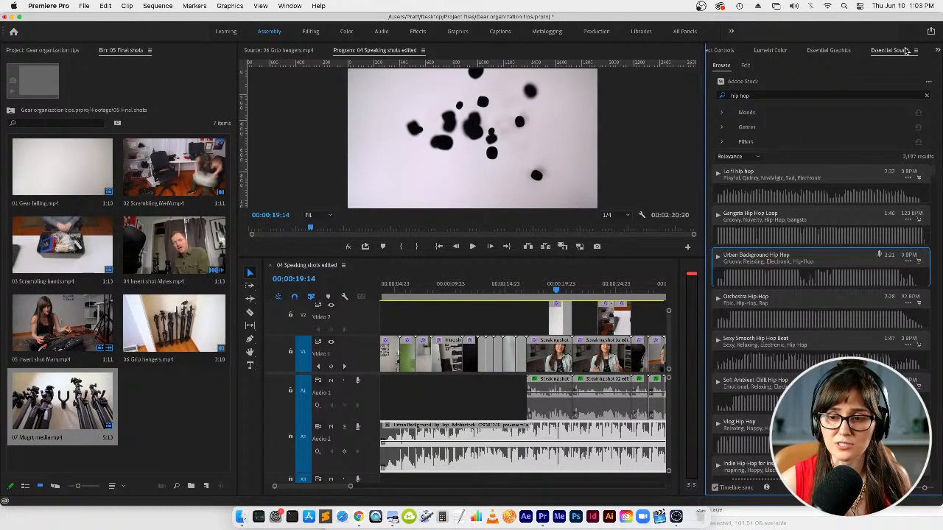
pyautogui.click(496, 435)
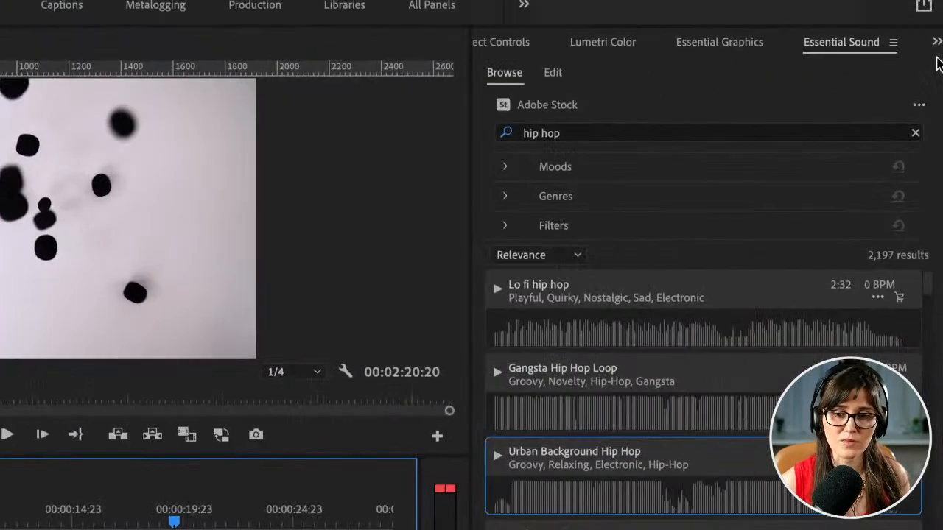
pyautogui.click(747, 63)
pyautogui.click(558, 72)
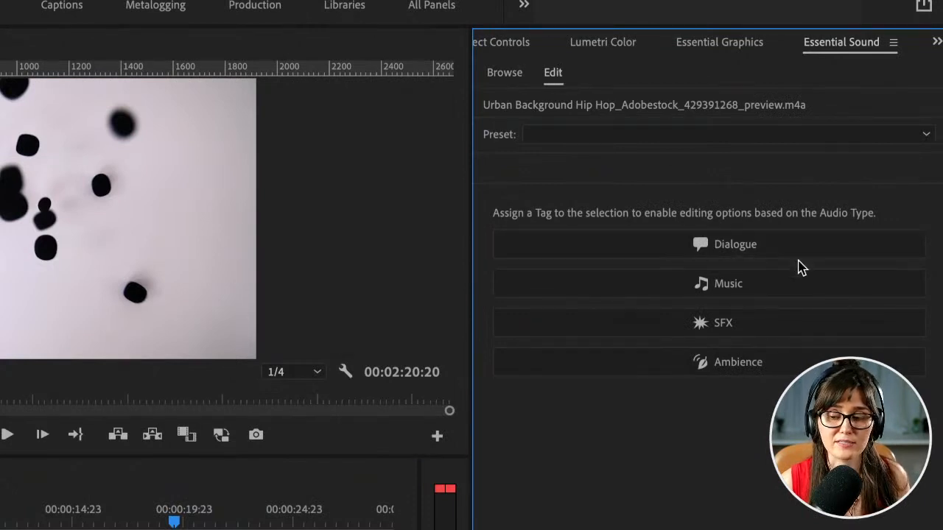
pyautogui.click(800, 283)
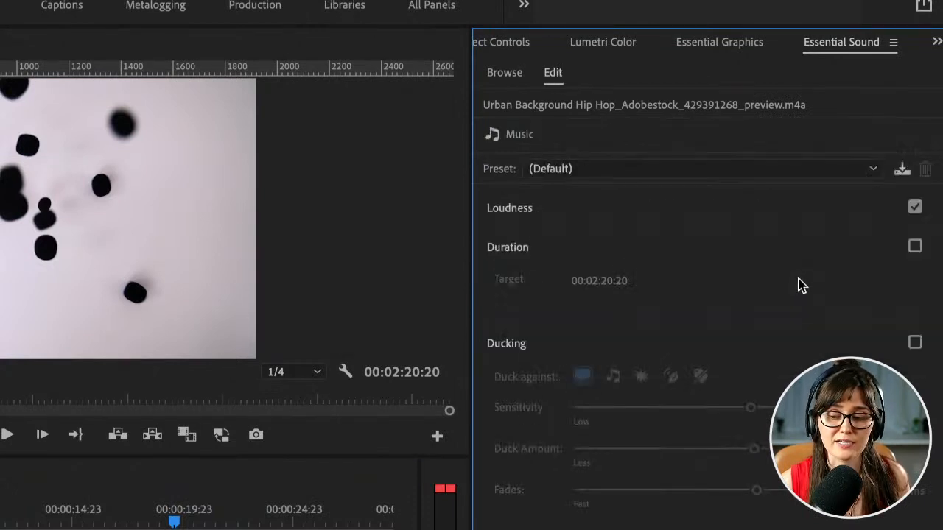
pyautogui.click(718, 243)
pyautogui.click(697, 298)
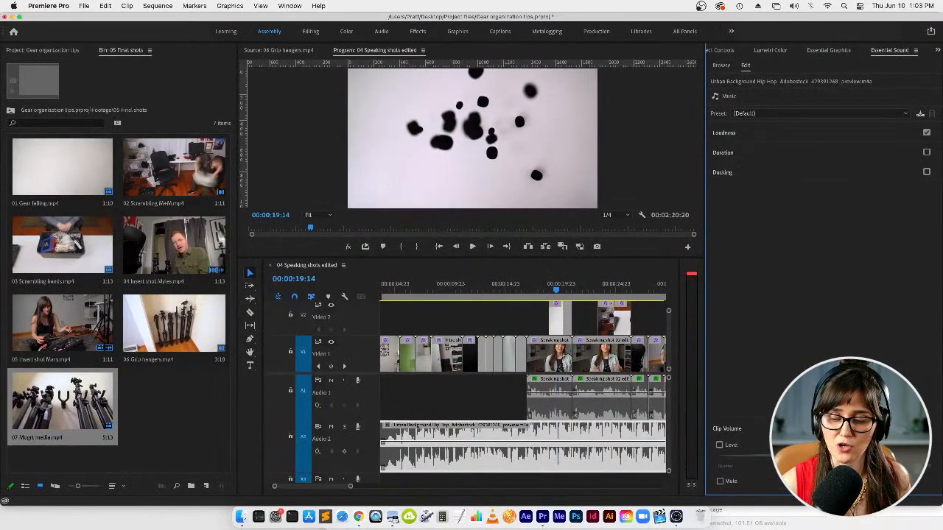
pyautogui.click(720, 445)
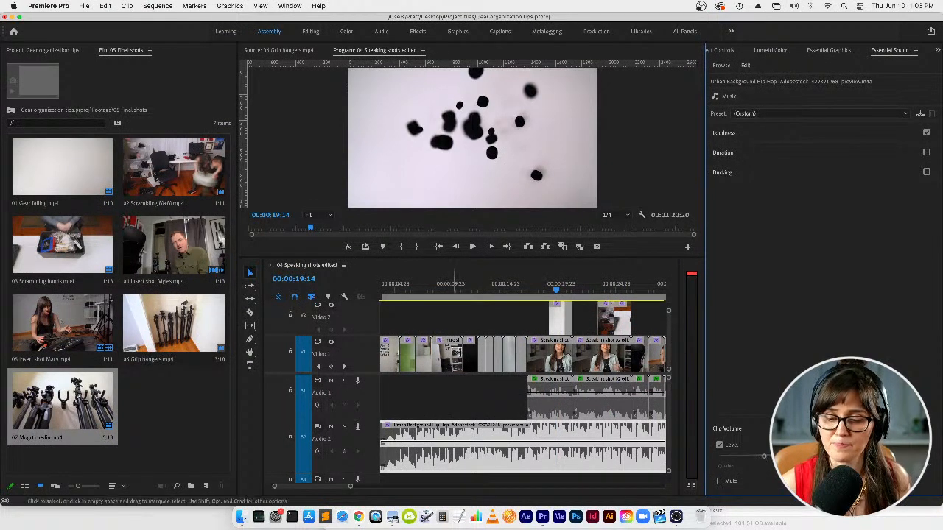
# - Play the start of the first speaking shot and the opening of the sequence to check the adjusted music volume
pyautogui.click(523, 292)
pyautogui.press('space')
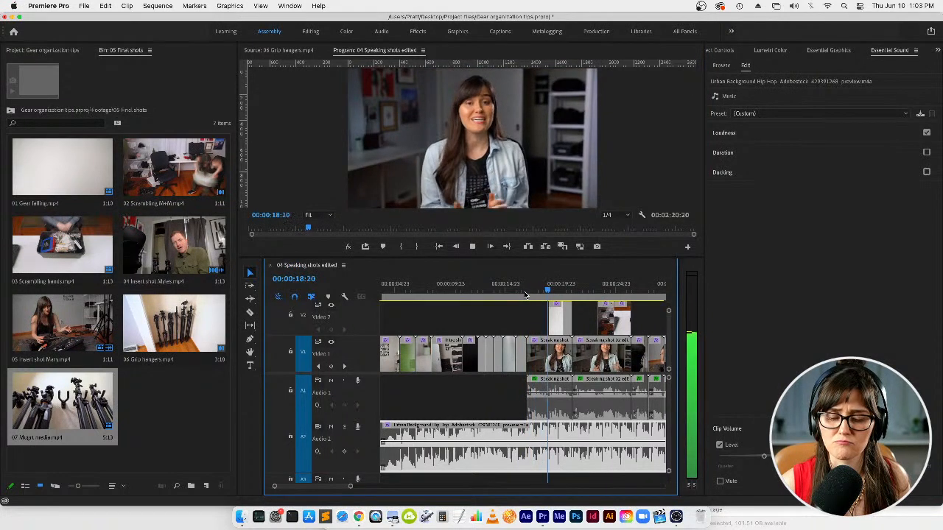
pyautogui.press('space')
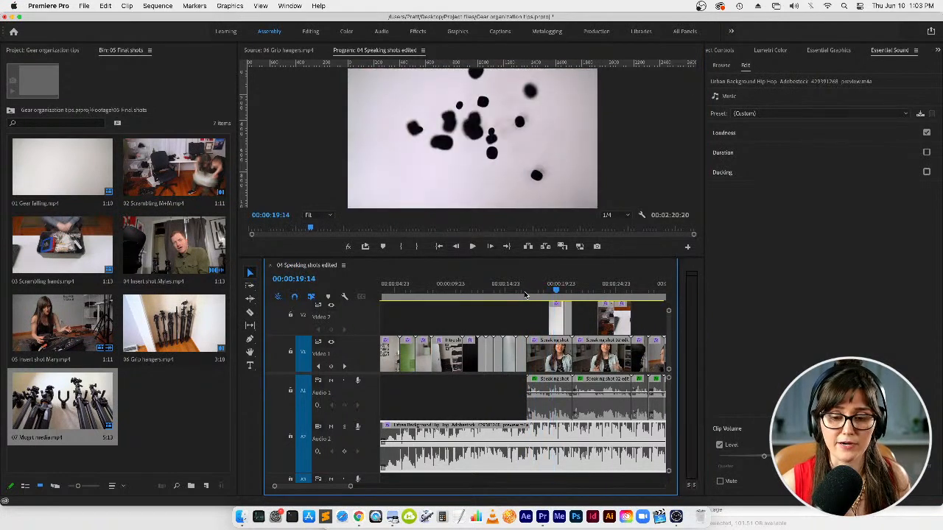
pyautogui.click(526, 295)
pyautogui.press('Home')
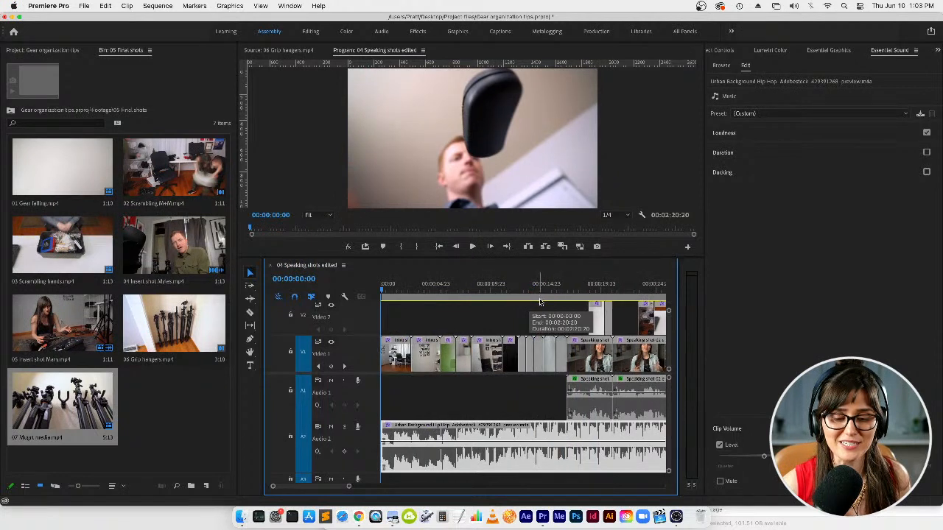
pyautogui.press('space')
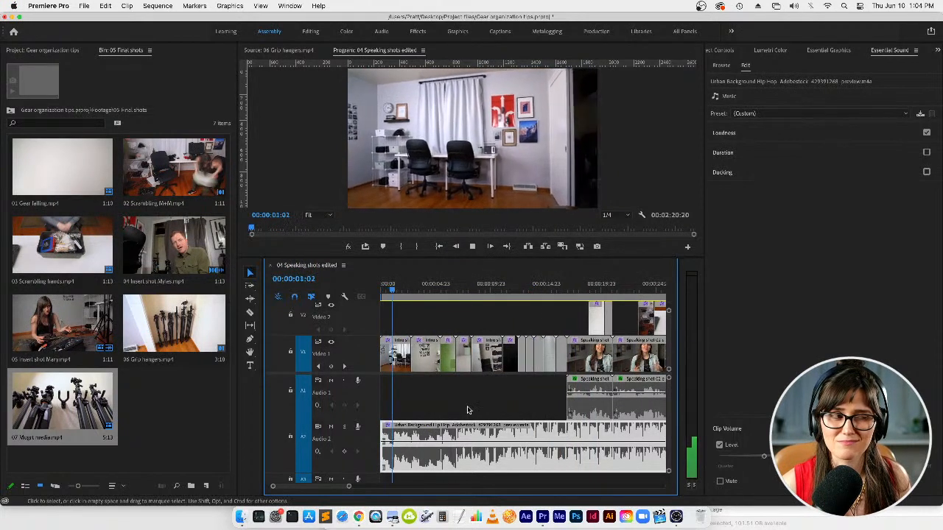
pyautogui.press('space')
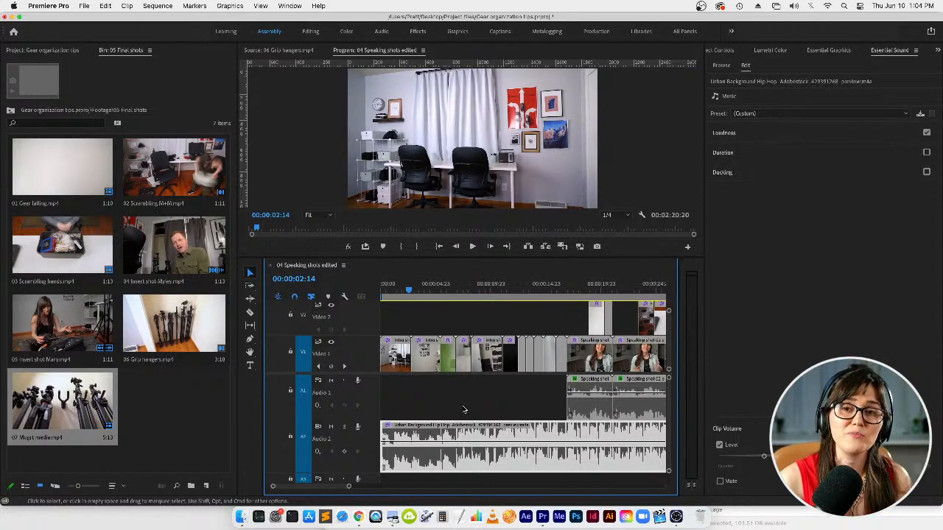
# - Raise the music clip's volume level slightly and go to 00:00:22:03 to examine its waveform under the speaking shots
pyautogui.press('-')
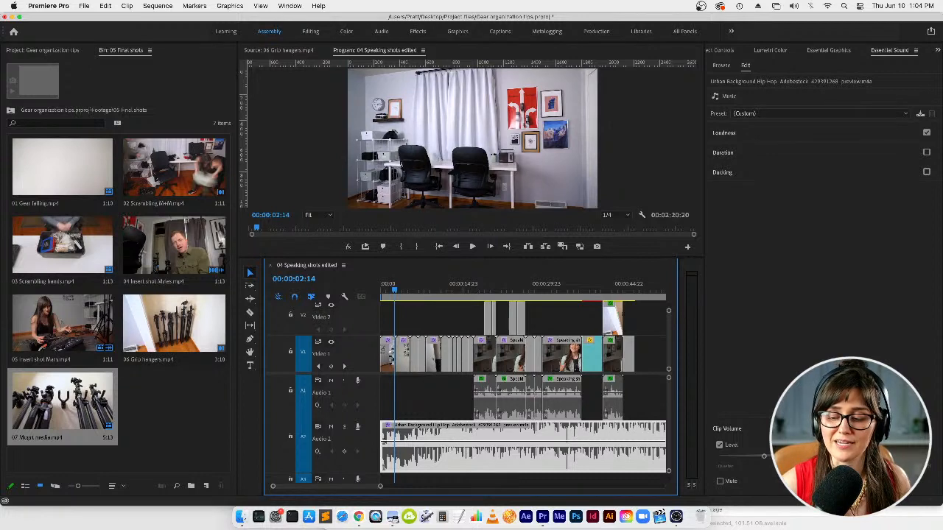
pyautogui.moveTo(764, 457); pyautogui.dragTo(792, 456)
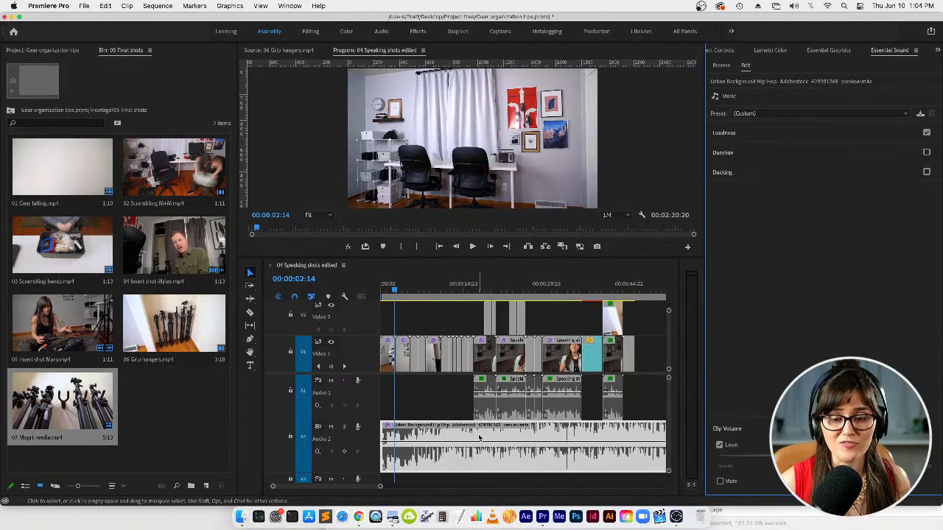
pyautogui.click(503, 286)
pyautogui.press('=')
pyautogui.press('h')
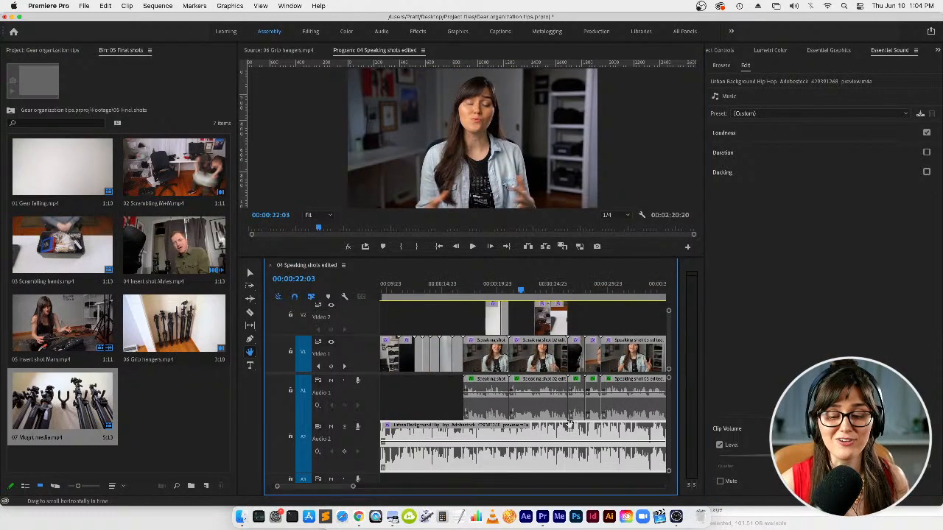
# - Lower the Audio 2 music clip's volume line to its minimum and raise it back to its starting height
pyautogui.scroll(-3, 569, 426)
pyautogui.press('v')
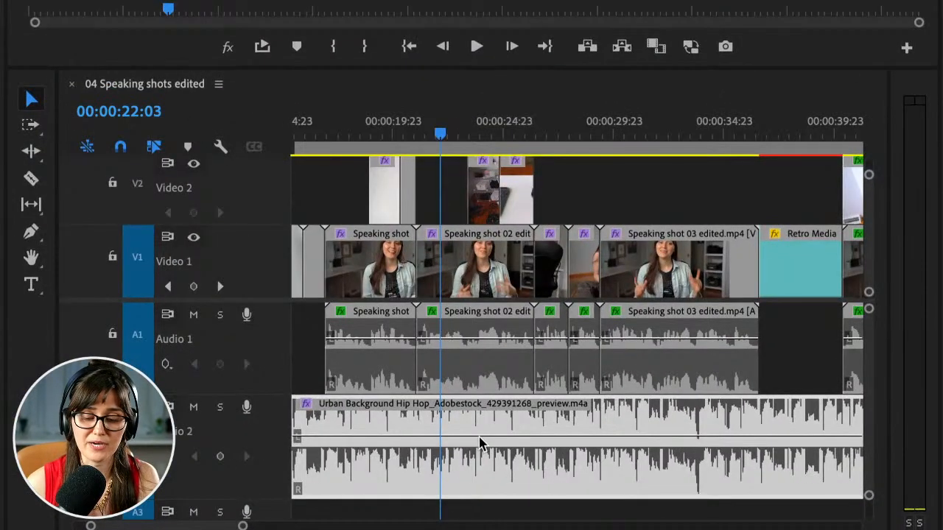
pyautogui.click(480, 445)
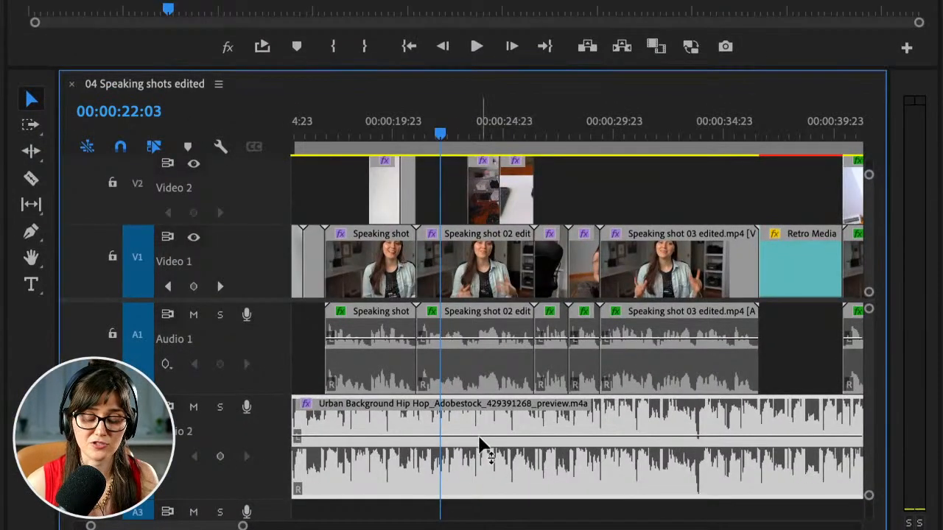
pyautogui.moveTo(480, 445)
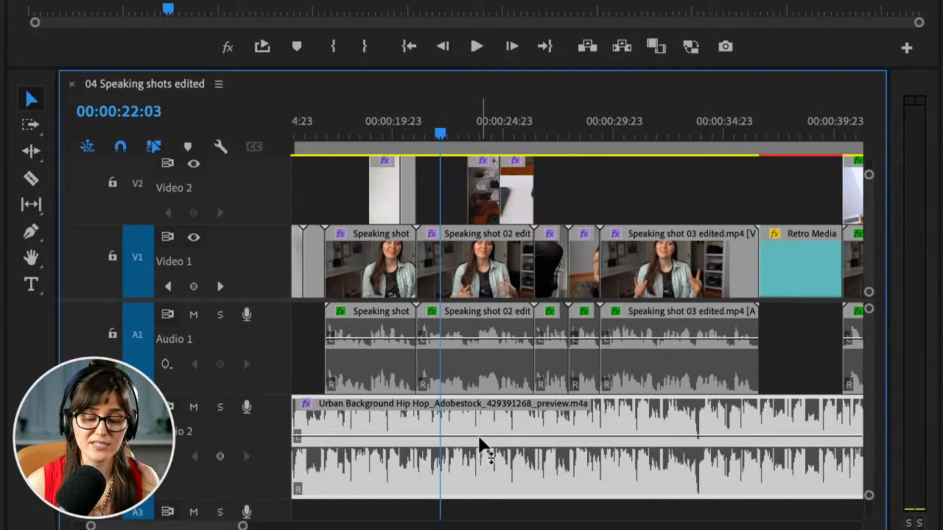
pyautogui.moveTo(480, 439); pyautogui.dragTo(480, 492)
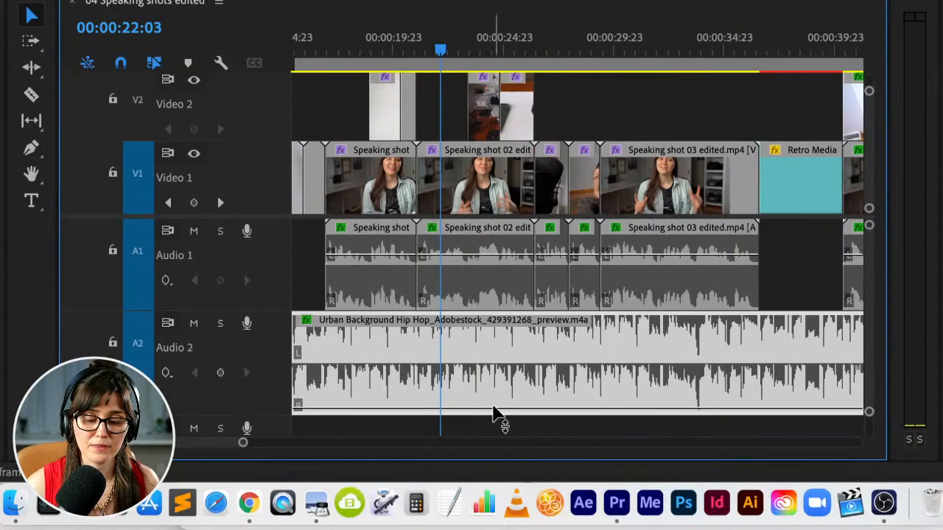
pyautogui.moveTo(498, 410); pyautogui.dragTo(497, 358)
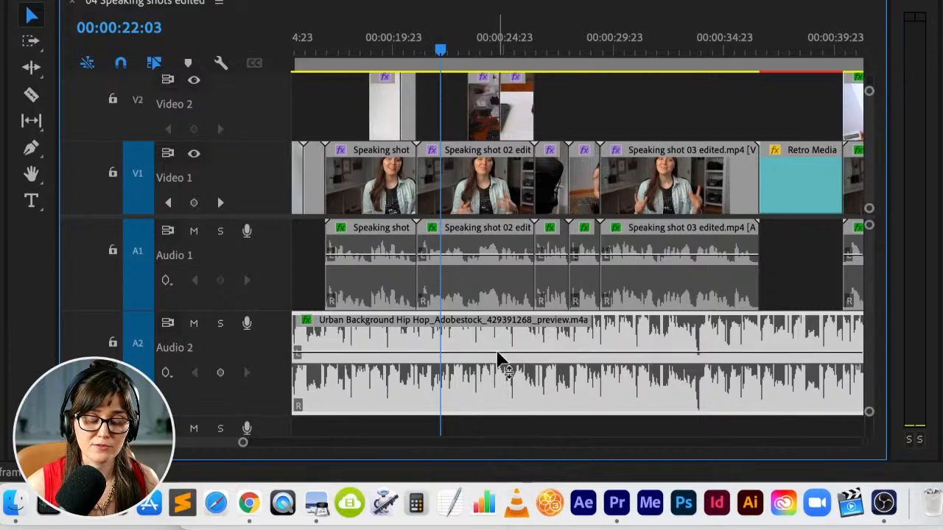
# - Turn on Ducking against dialogue clips for the music, with duck amount -18.0 dB and fades 800 ms, and generate the volume keyframes
pyautogui.press('-')
pyautogui.press('-')
pyautogui.press('-')
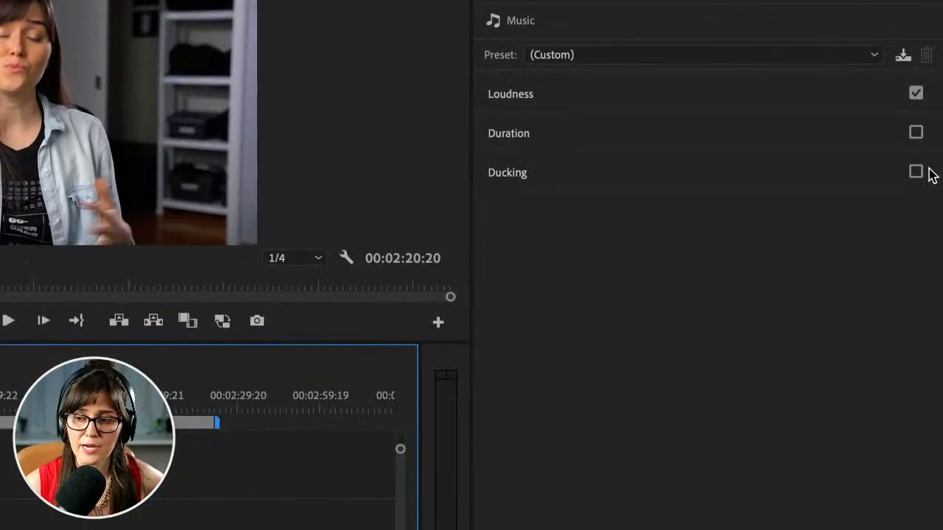
pyautogui.click(915, 173)
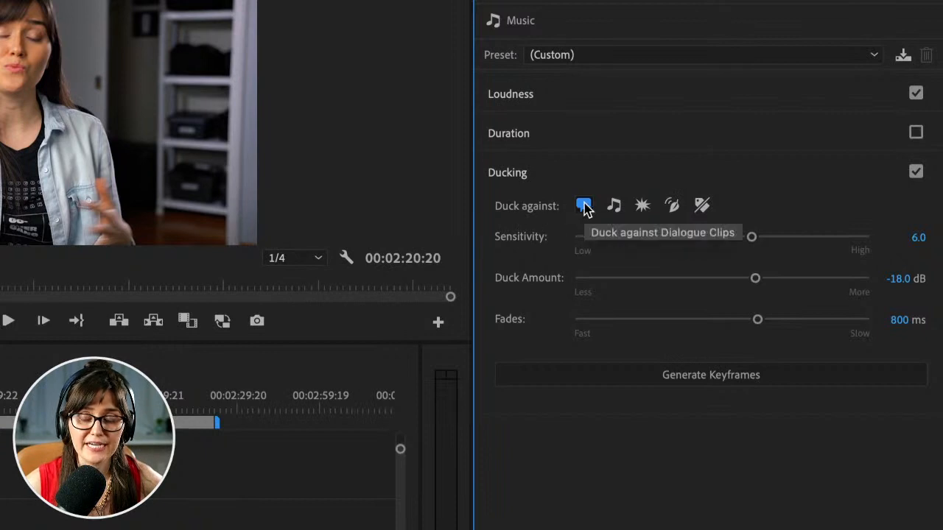
pyautogui.click(775, 374)
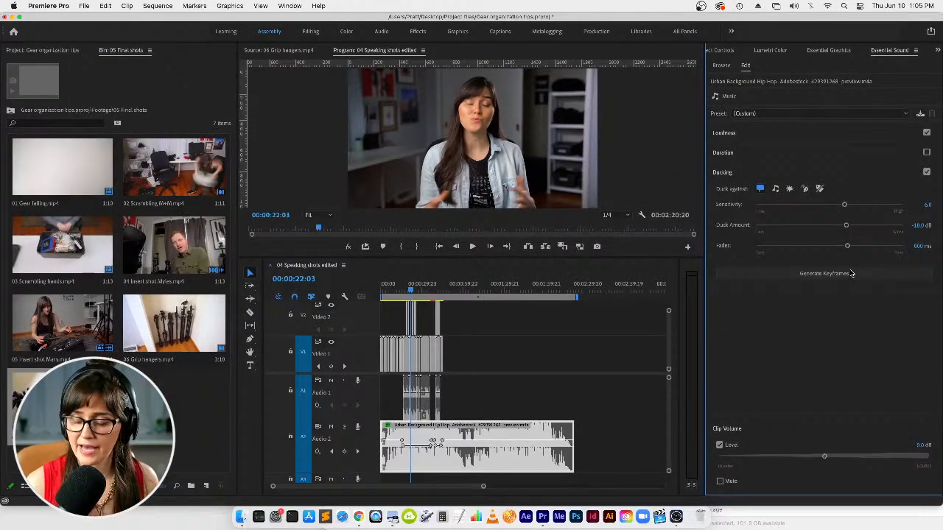
# - Play from the last intro shots into the first speaking shot to check how the music ducks under the dialogue
pyautogui.press('=')
pyautogui.press('=')
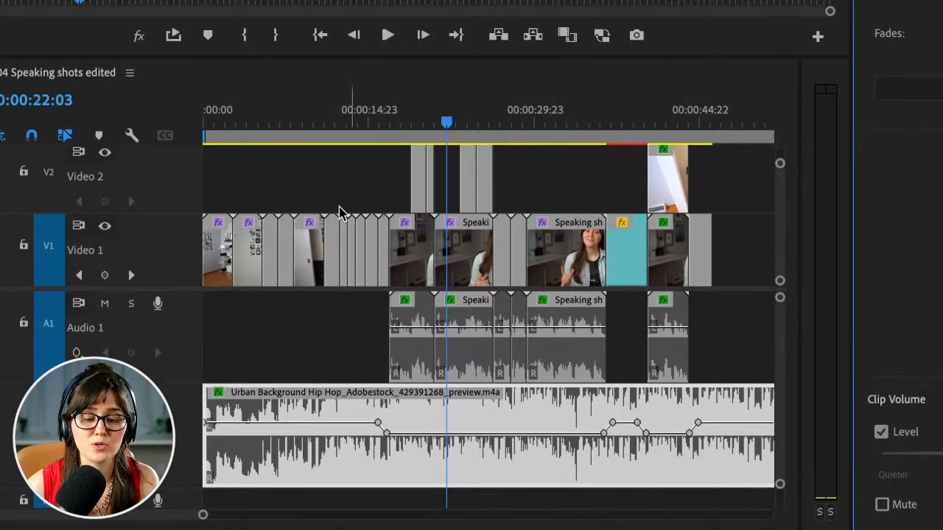
pyautogui.click(345, 133)
pyautogui.press('space')
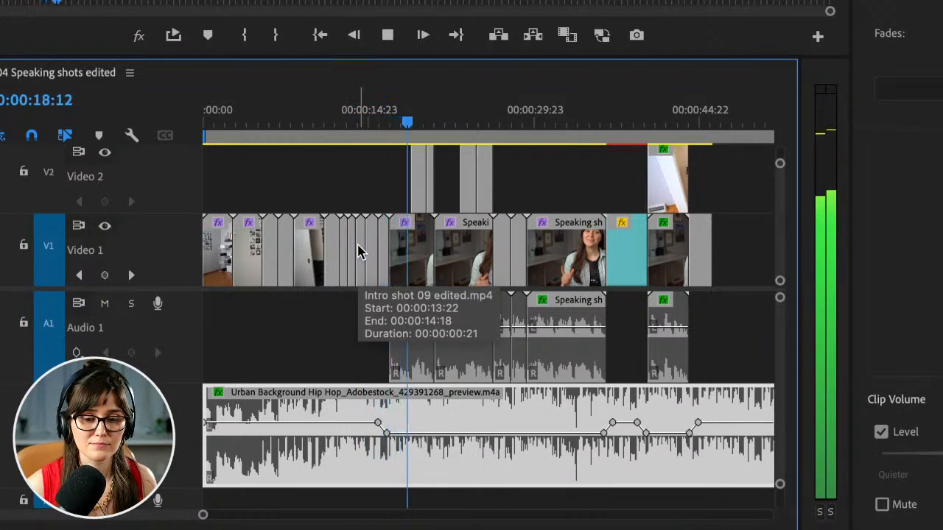
pyautogui.press('space')
# - Move the first pair of ducking keyframes later so the music finishes dipping at 00:00:17:08, just after the first speaking shot starts
pyautogui.press('=')
pyautogui.press('=')
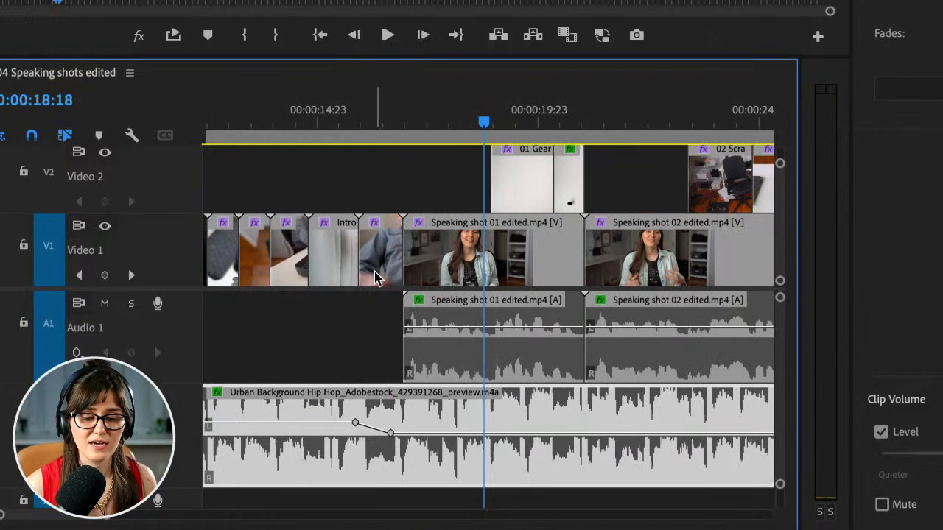
pyautogui.moveTo(390, 433); pyautogui.dragTo(422, 433)
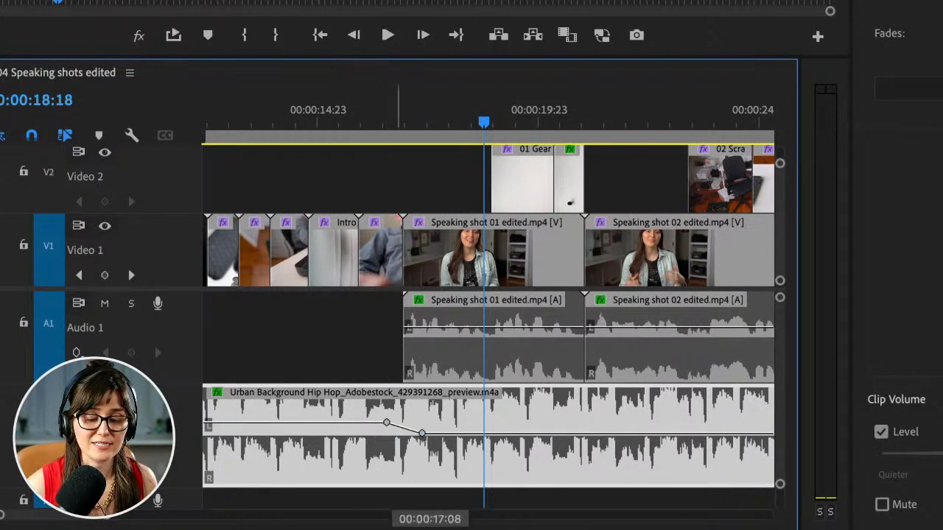
# - Play the transition into the first speaking shot to check the retimed music dip
pyautogui.click(318, 127)
pyautogui.press('space')
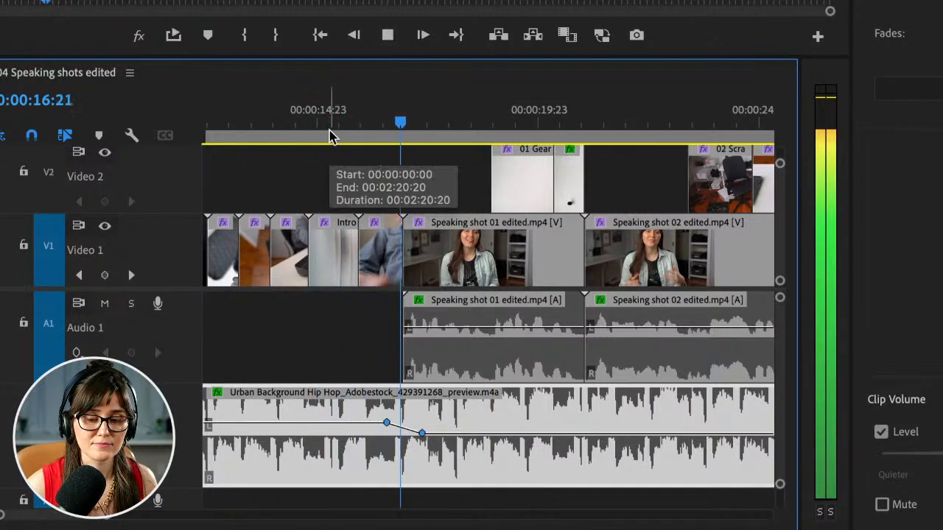
pyautogui.press('-')
pyautogui.press('-')
pyautogui.press('-')
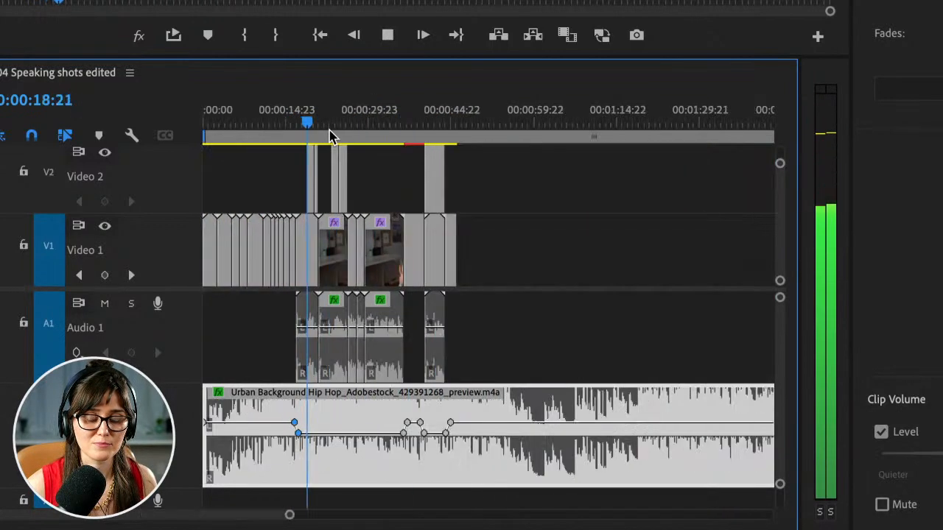
pyautogui.press('space')
pyautogui.press('-')
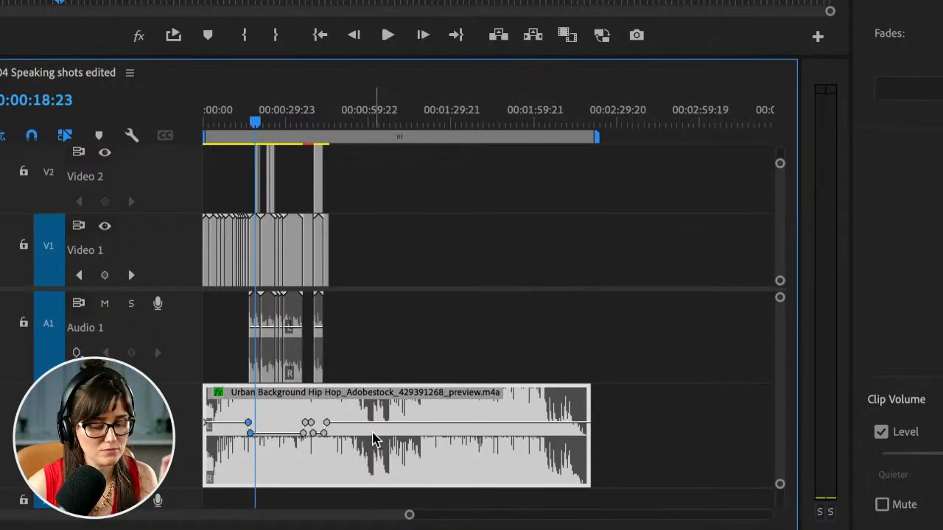
# - Cut the Audio 2 music at 00:00:50:13, a few seconds past the closing title, and delete everything after the cut
pyautogui.click(384, 335)
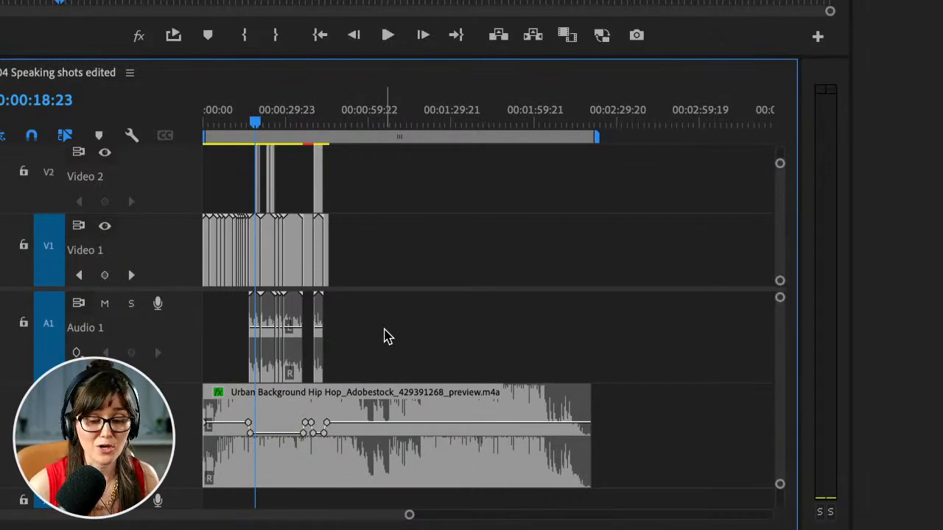
pyautogui.press('=')
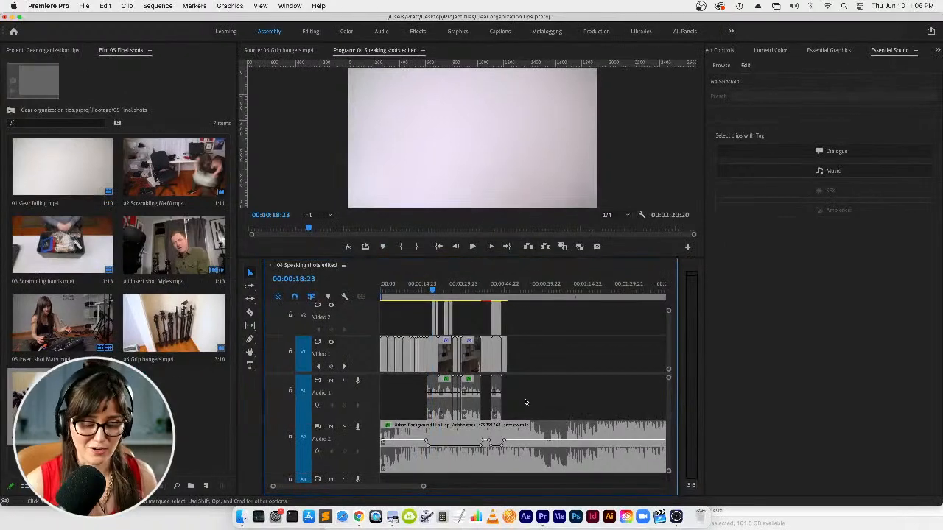
pyautogui.press('h')
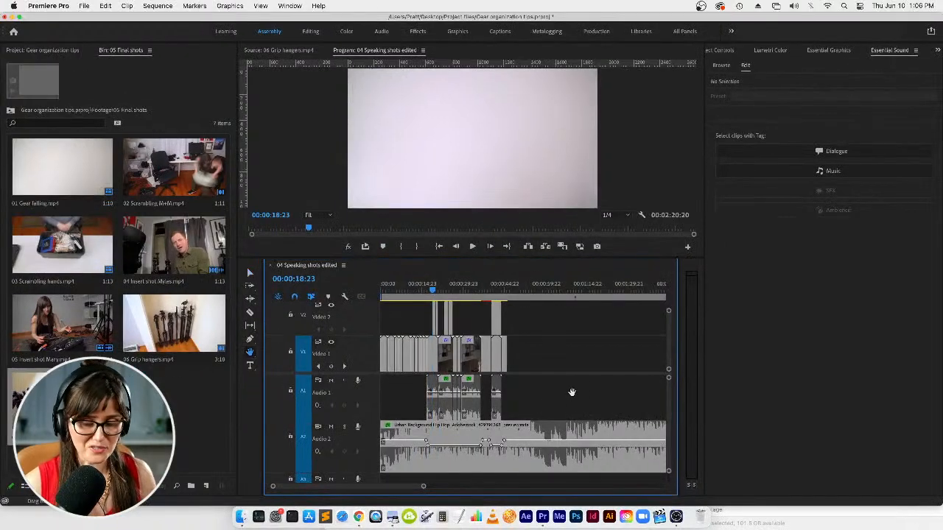
pyautogui.moveTo(570, 391)
pyautogui.mouseDown()
pyautogui.moveTo(408, 391)
pyautogui.moveTo(558, 391)
pyautogui.mouseUp()
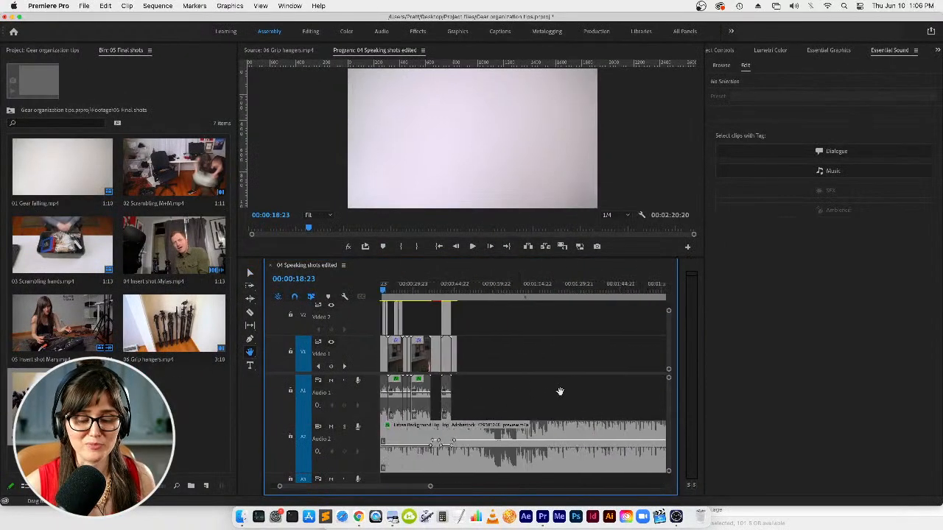
pyautogui.click(461, 284)
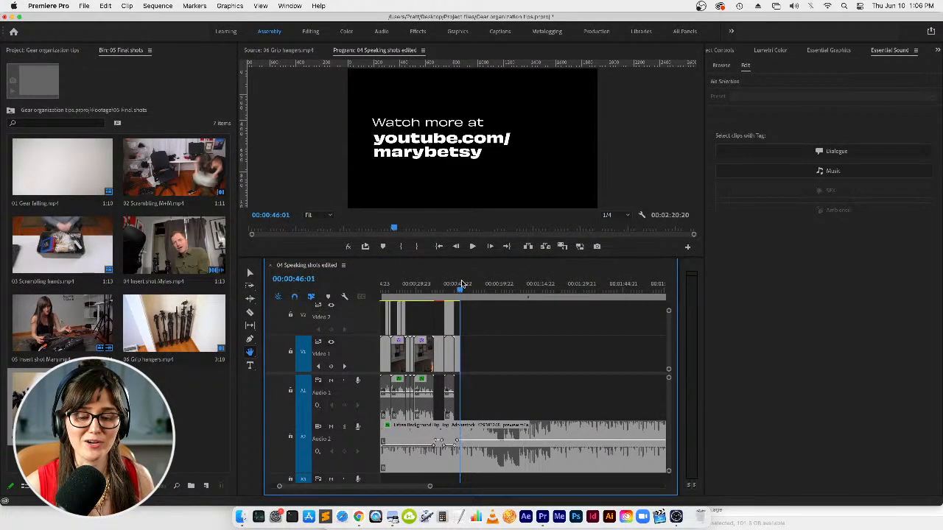
pyautogui.press('=')
pyautogui.press('=')
pyautogui.press('=')
pyautogui.press('=')
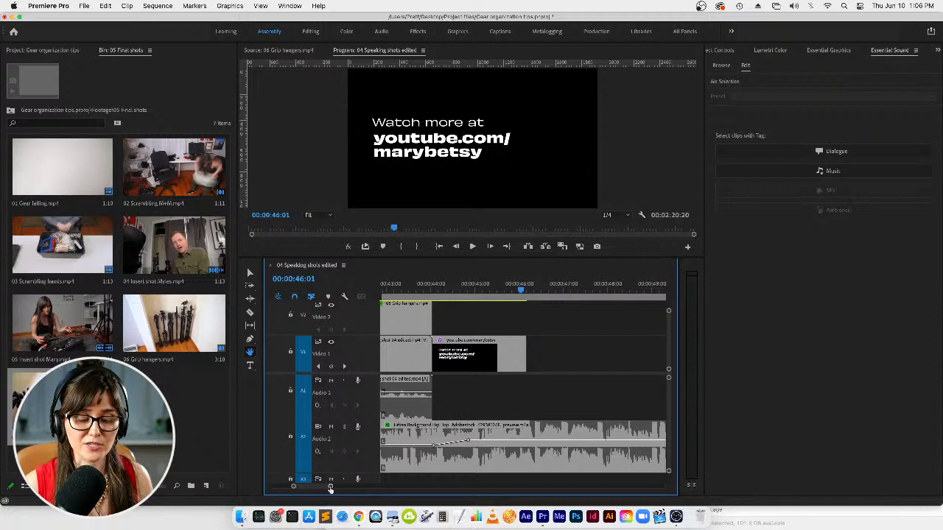
pyautogui.moveTo(330, 486); pyautogui.dragTo(333, 489)
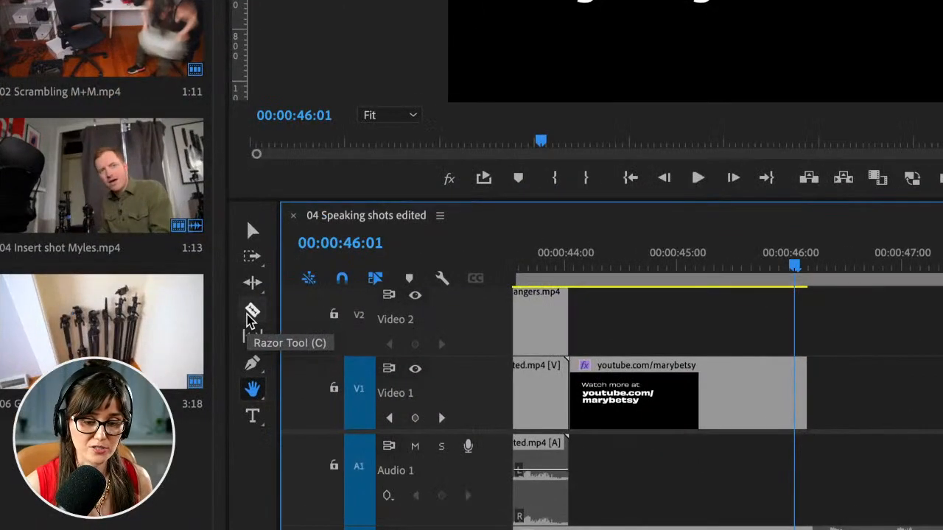
pyautogui.click(251, 313)
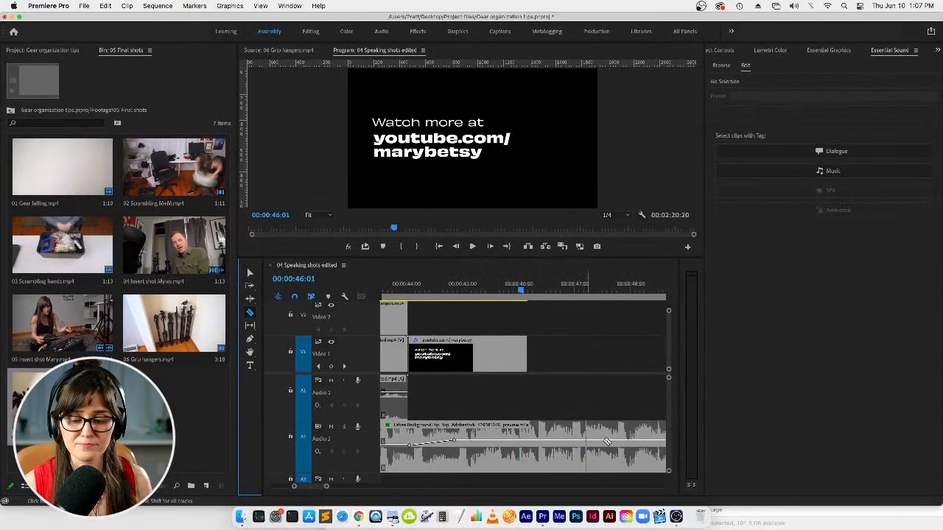
pyautogui.click(647, 442)
pyautogui.press('v')
pyautogui.click(657, 436)
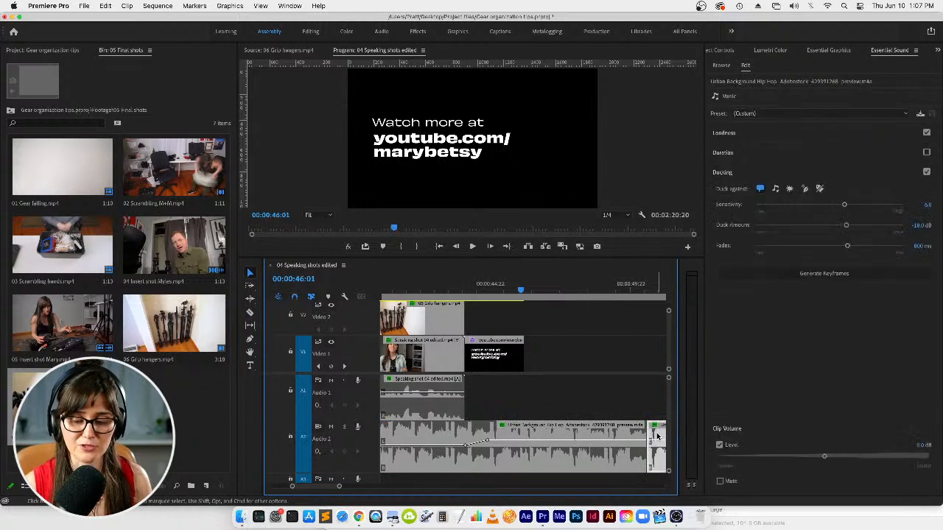
pyautogui.press('Delete')
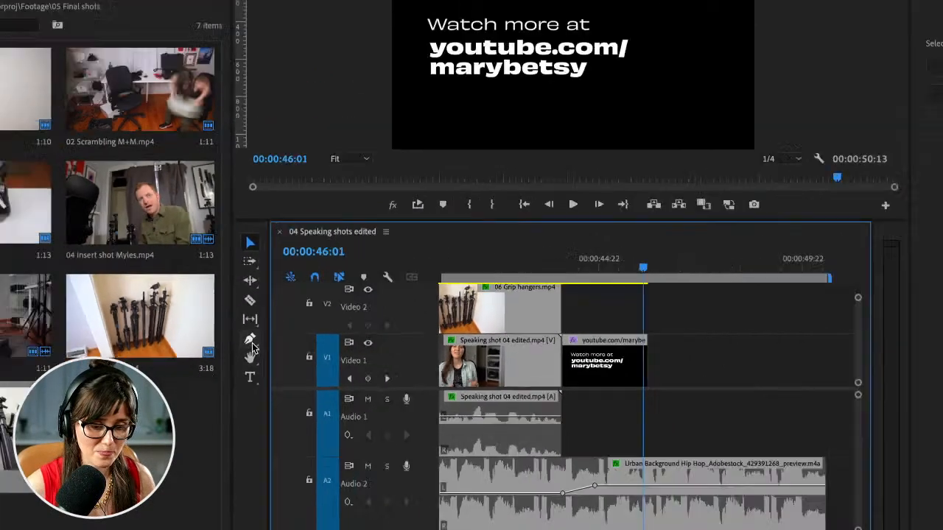
# - Add volume keyframes just after the closing title and at the music's end with the Pen tool, and lower the end one for a fade-out
pyautogui.click(250, 338)
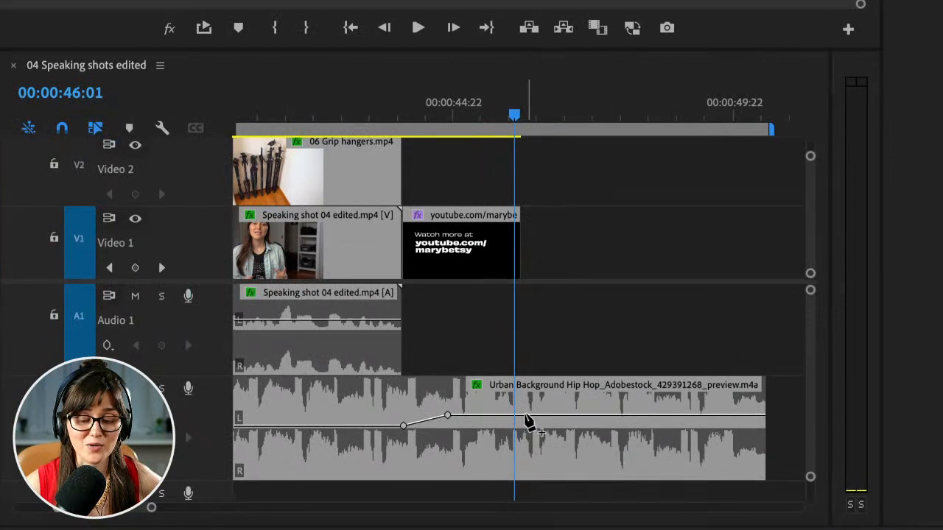
pyautogui.click(525, 416)
pyautogui.click(761, 415)
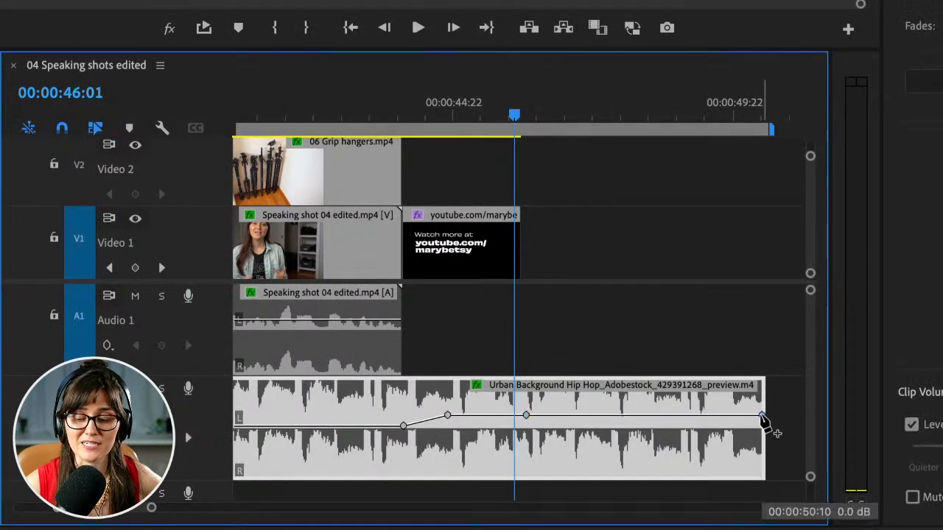
pyautogui.moveTo(762, 415); pyautogui.dragTo(765, 479)
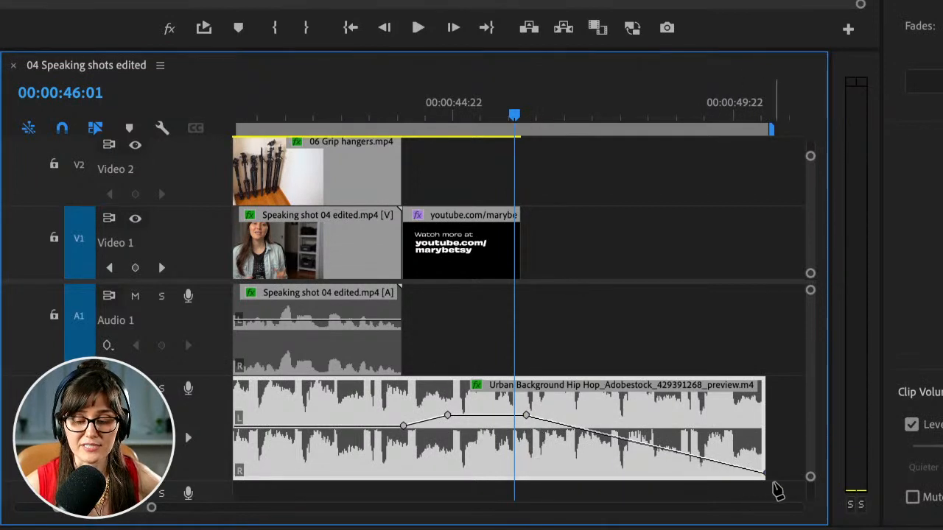
# - Play the ending from 00:00:44:04 to check the music fade-out under the closing title
pyautogui.click(410, 115)
pyautogui.press('-')
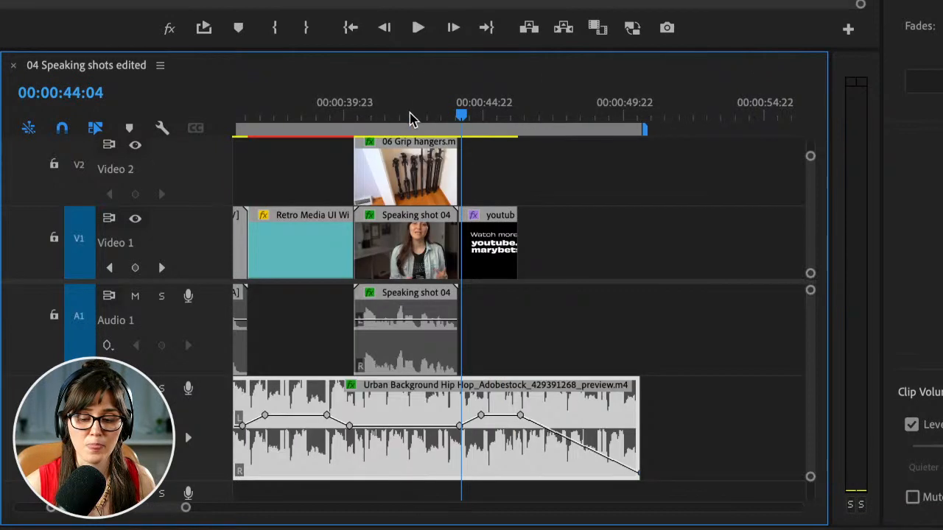
pyautogui.press('space')
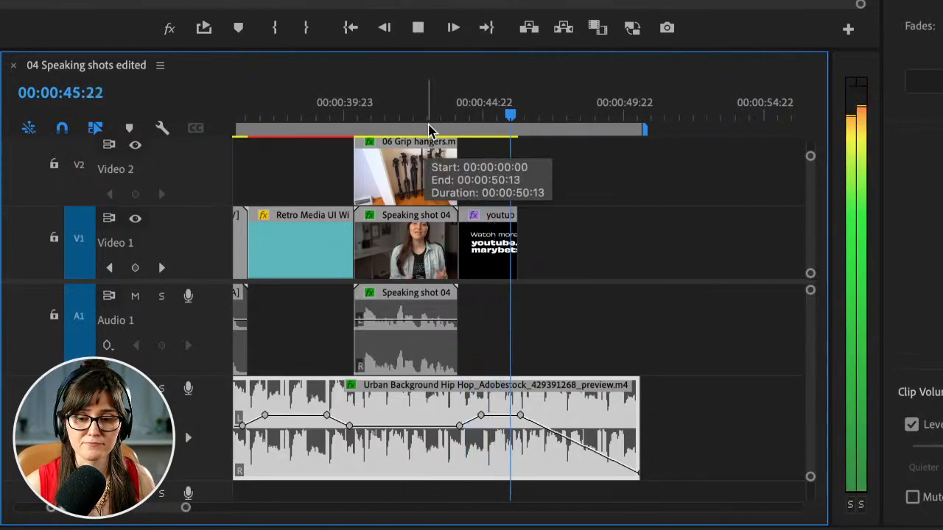
pyautogui.press('space')
# - Extend the closing title clip on Video 1 to end at 00:00:46:09
pyautogui.press('=')
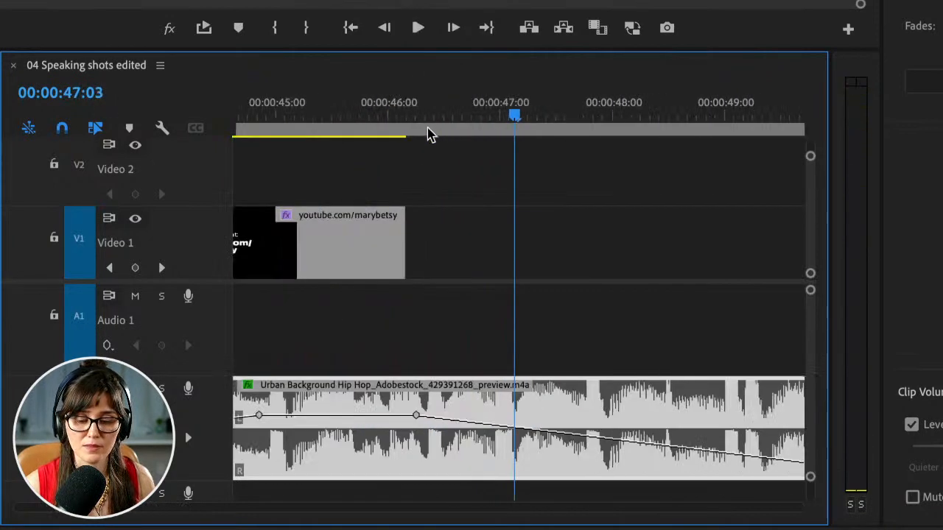
pyautogui.click(429, 119)
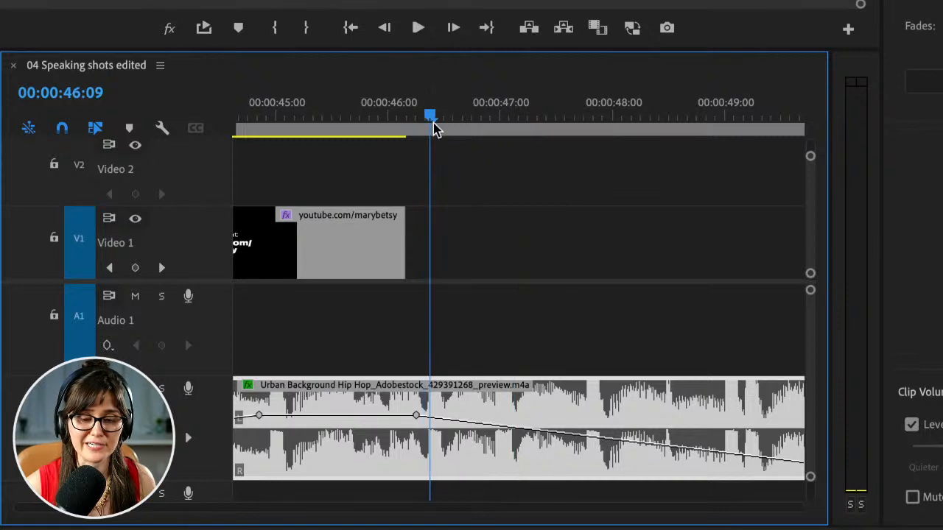
pyautogui.moveTo(392, 251); pyautogui.dragTo(418, 254)
# - Play the lengthened closing title through the music fade-out to check the timing of the ending
pyautogui.press('-')
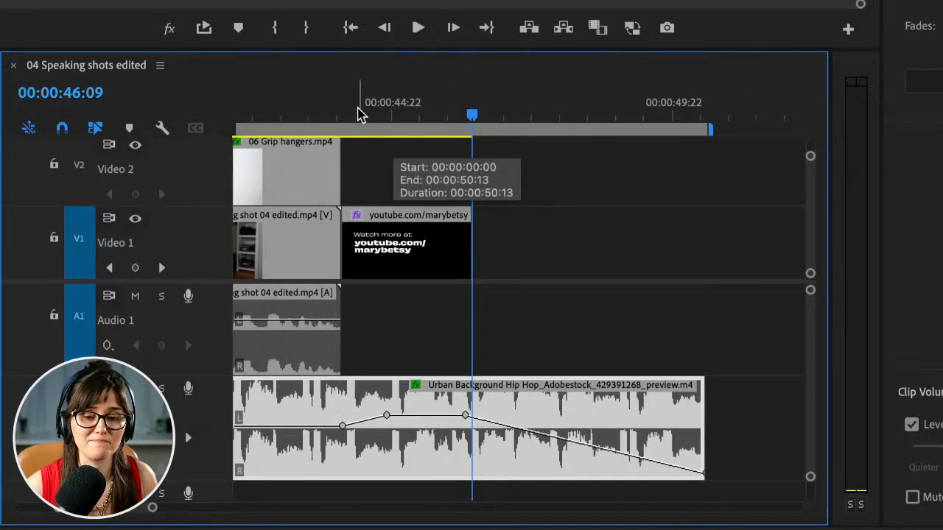
pyautogui.click(348, 116)
pyautogui.press('space')
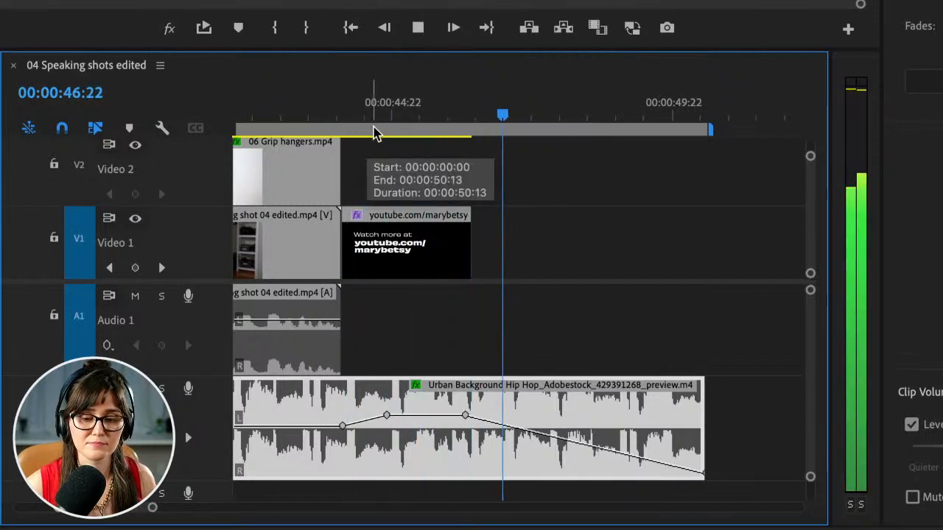
pyautogui.press('-')
pyautogui.press('space')
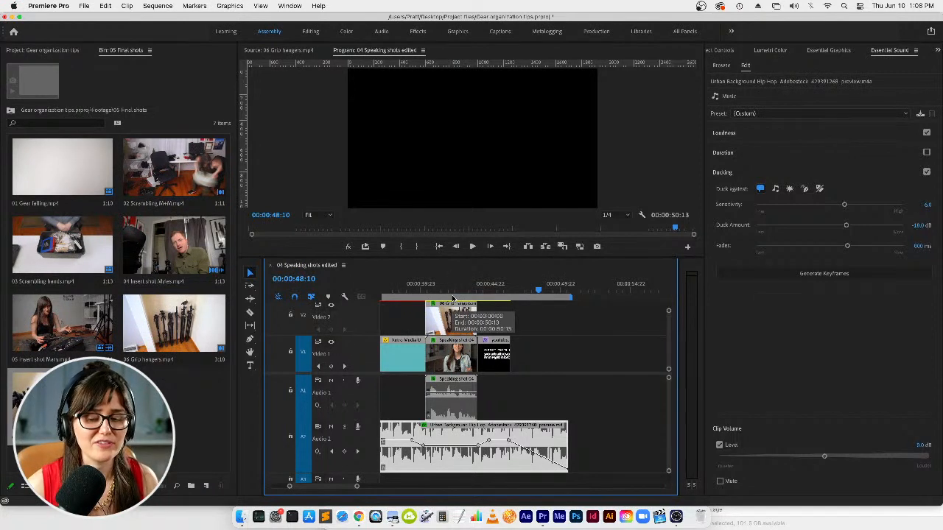
# - Play the whole edit from 00:00:00:00 through the ending in an enlarged preview, then restore the normal layout
pyautogui.press('\\')
pyautogui.press('Home')
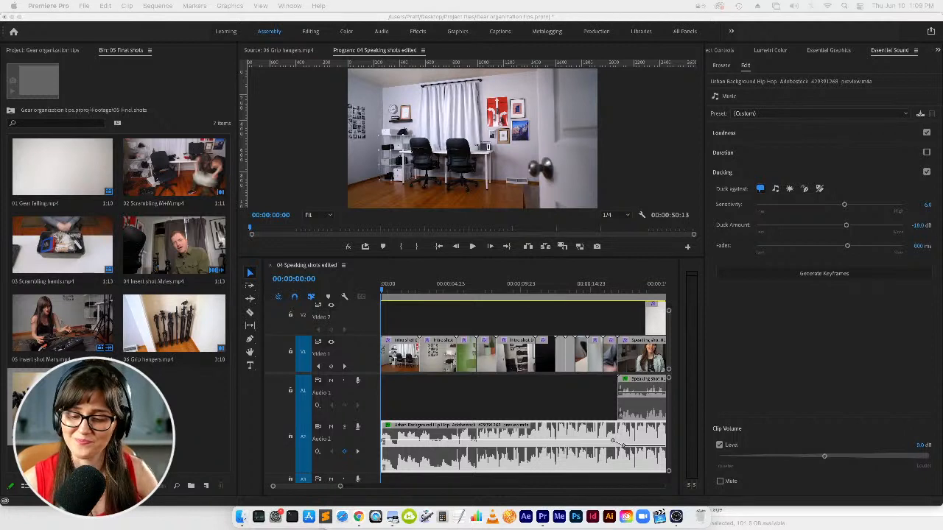
pyautogui.click(548, 399)
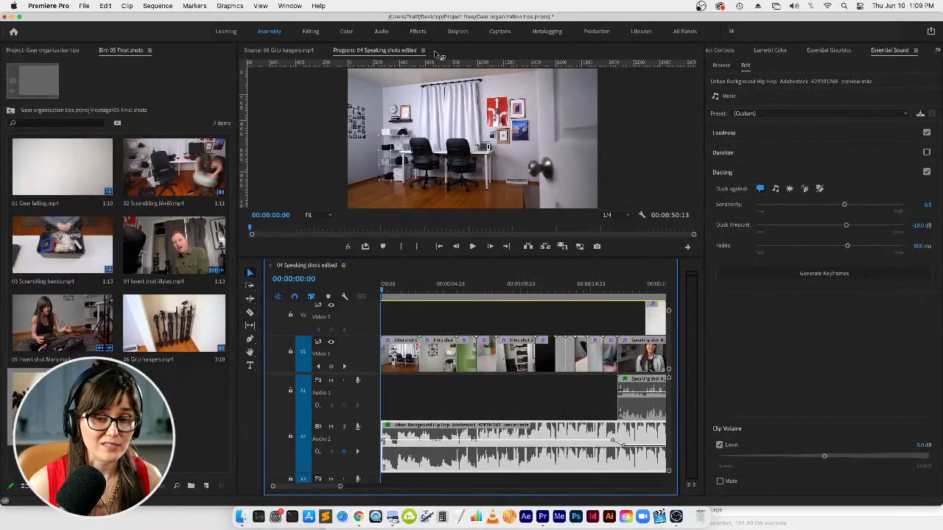
pyautogui.click(438, 55)
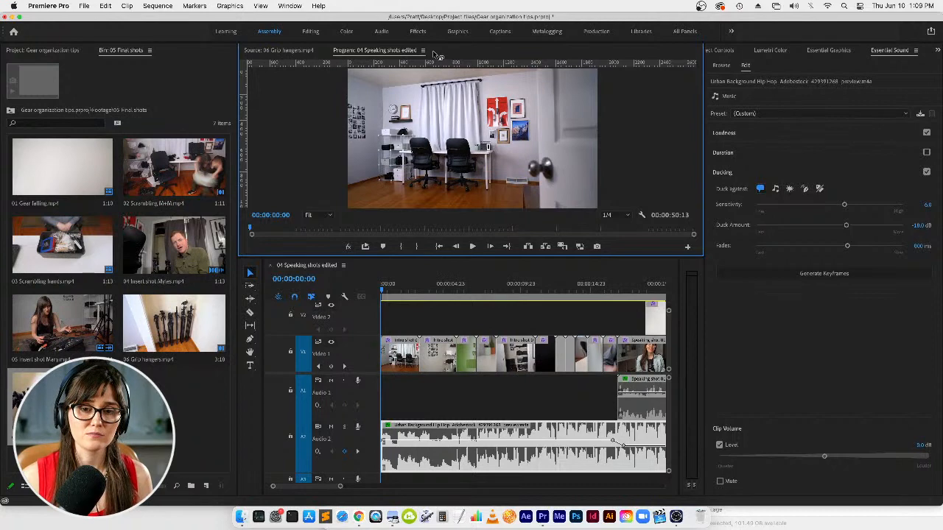
pyautogui.press('`')
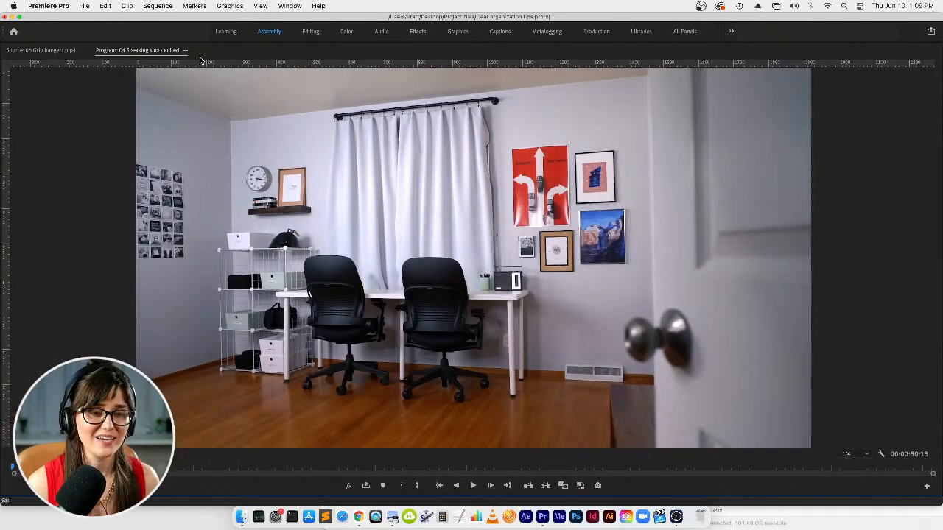
pyautogui.press('`')
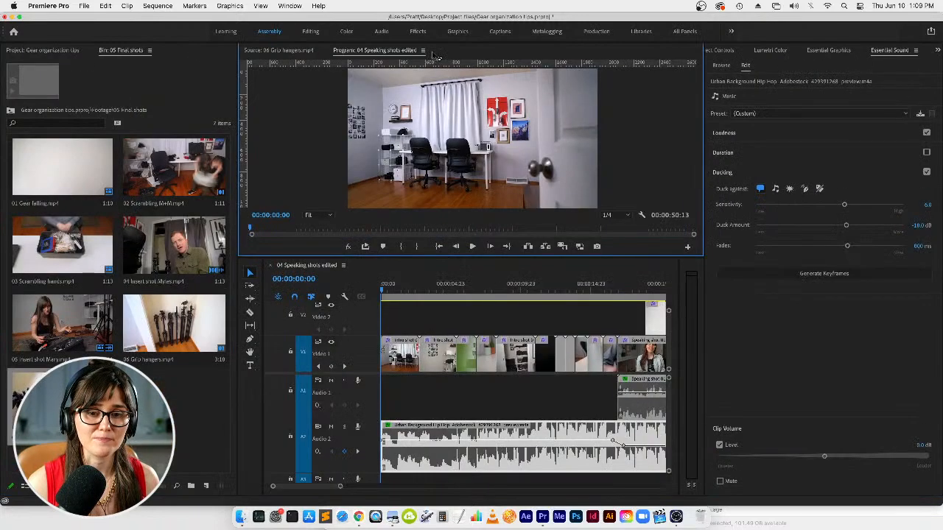
pyautogui.press('`')
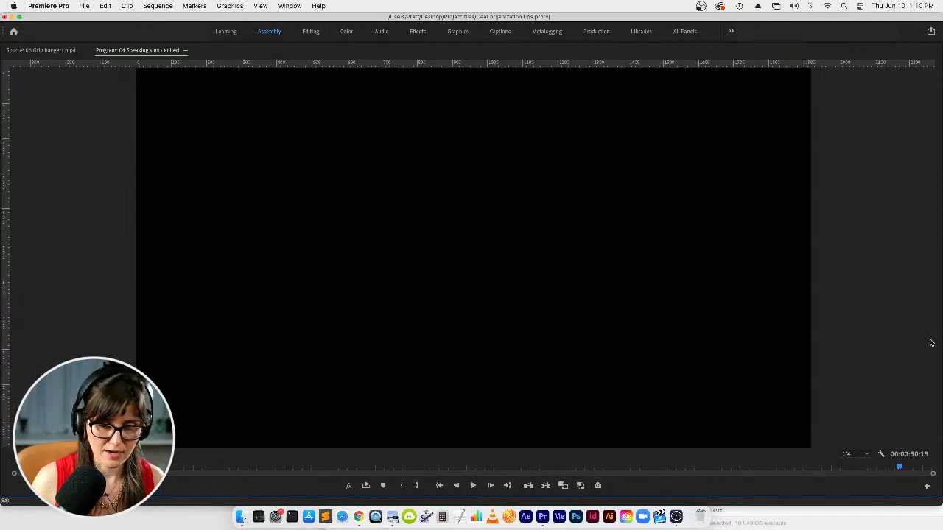
pyautogui.press('`')
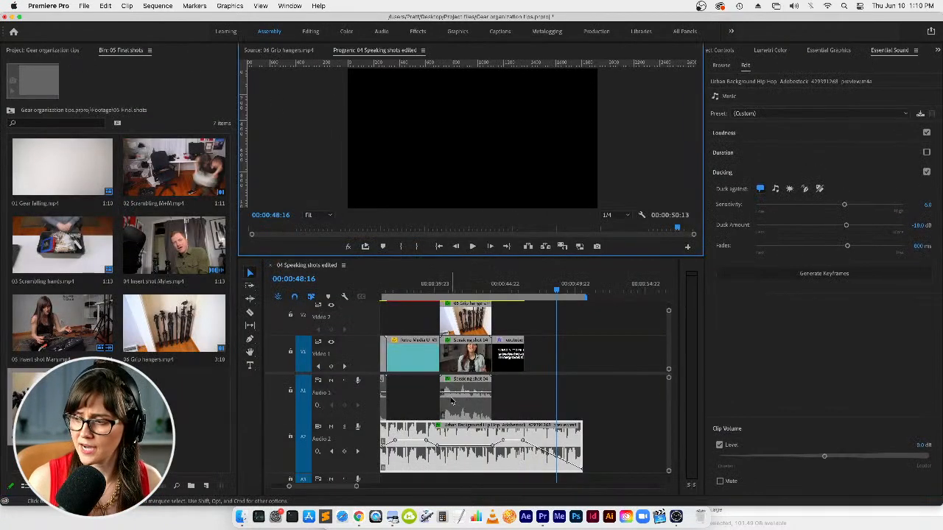
# - Fit the entire edit in the timeline and jump between the sequence's start and its end
pyautogui.press('-')
pyautogui.click(579, 362)
pyautogui.press('-')
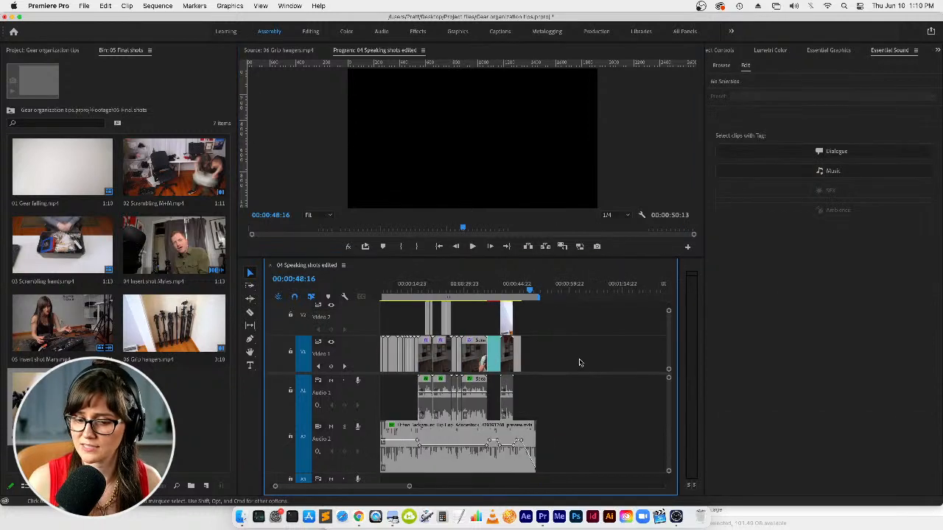
pyautogui.press('Home')
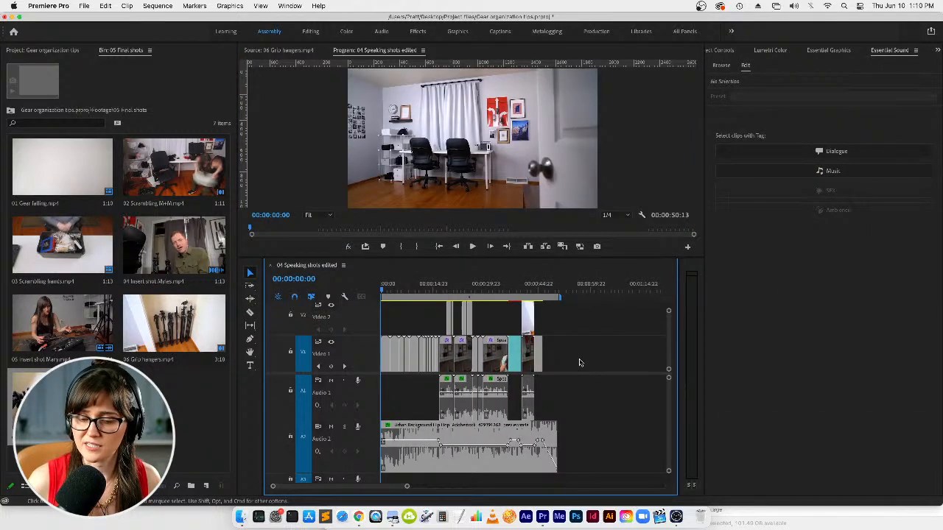
pyautogui.press('End')
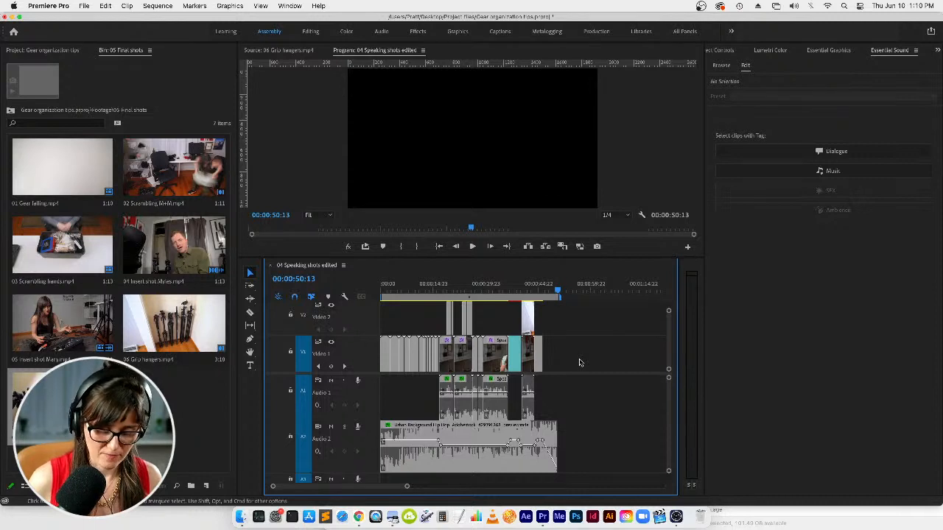
pyautogui.press('Home')
pyautogui.press('End')
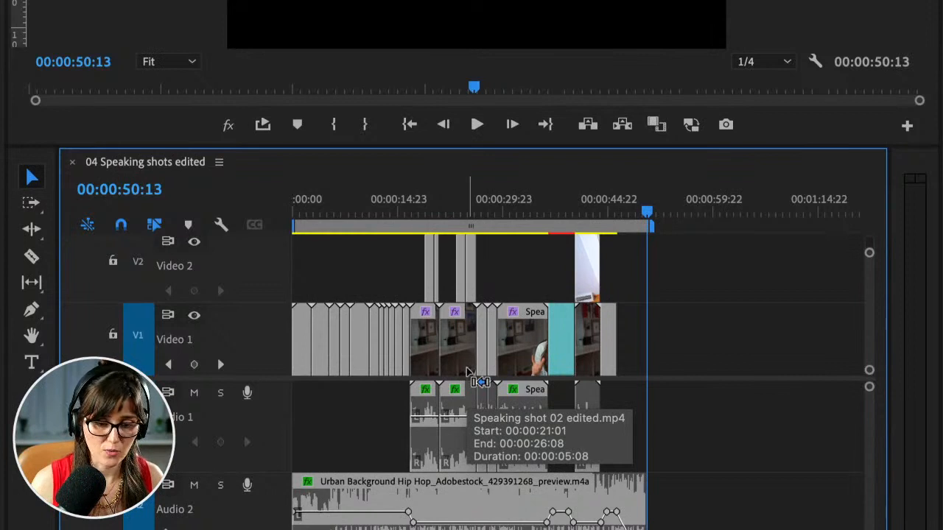
# - Find the first timeline clip whose name contains "scram" and examine it up close
pyautogui.press('super+f')
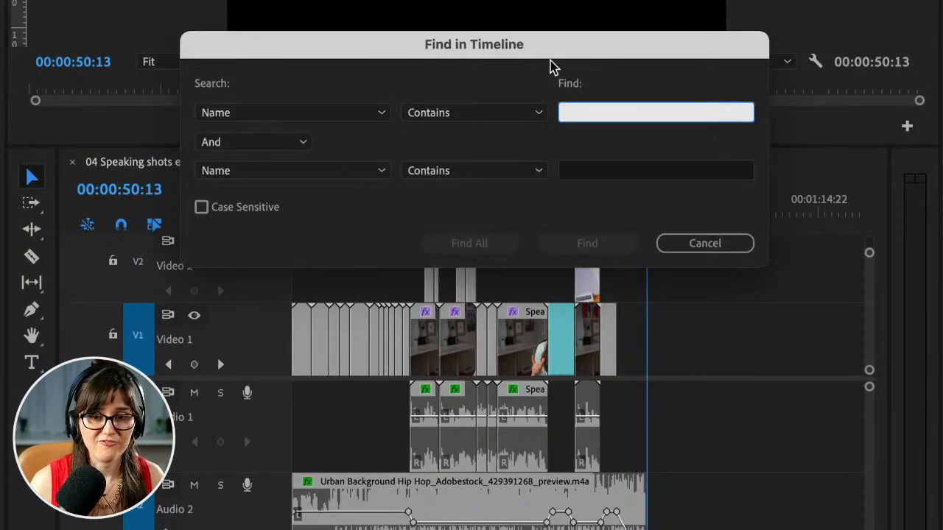
pyautogui.moveTo(572, 49); pyautogui.dragTo(537, 197)
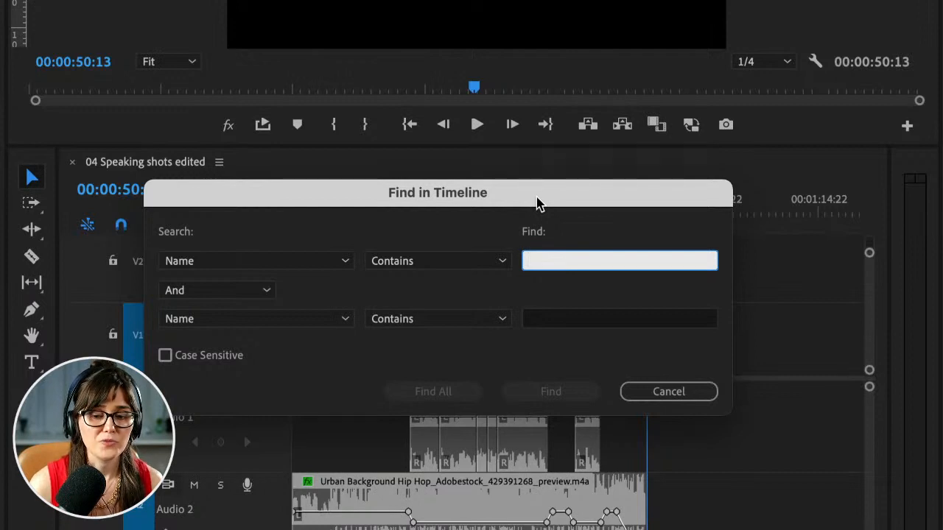
pyautogui.write('s')
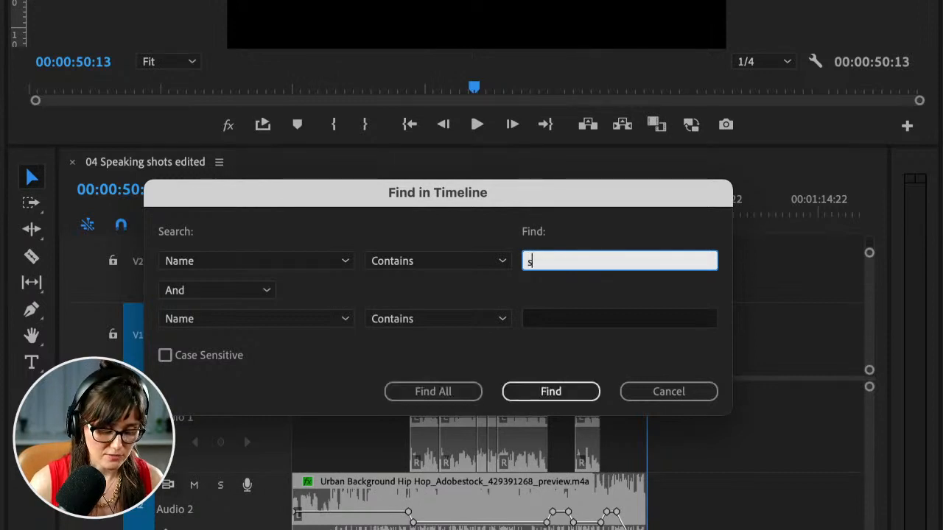
pyautogui.write('carm')
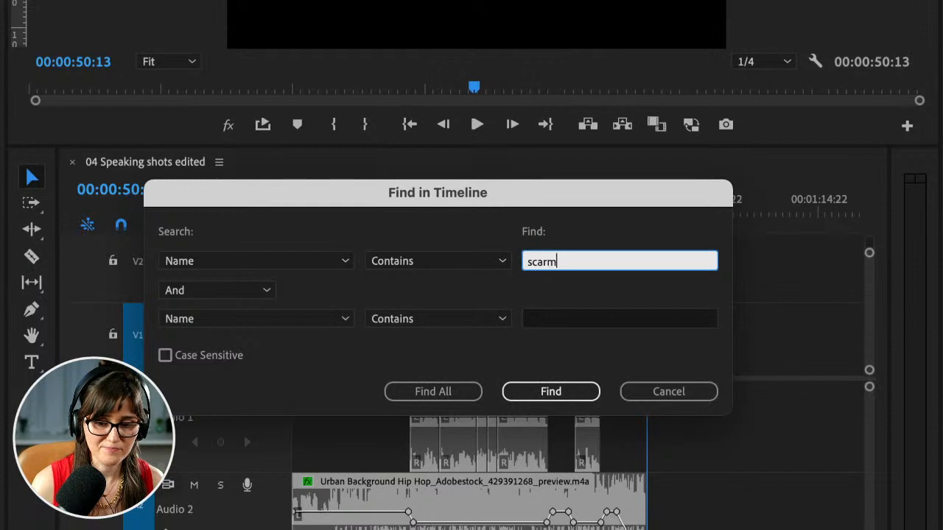
pyautogui.press('BackSpace')
pyautogui.press('BackSpace')
pyautogui.press('BackSpace')
pyautogui.write('ram')
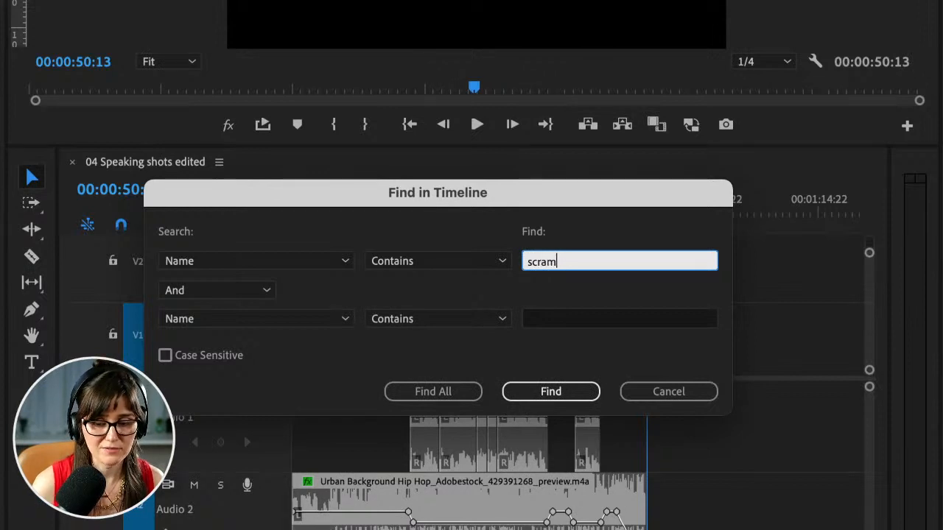
pyautogui.click(581, 393)
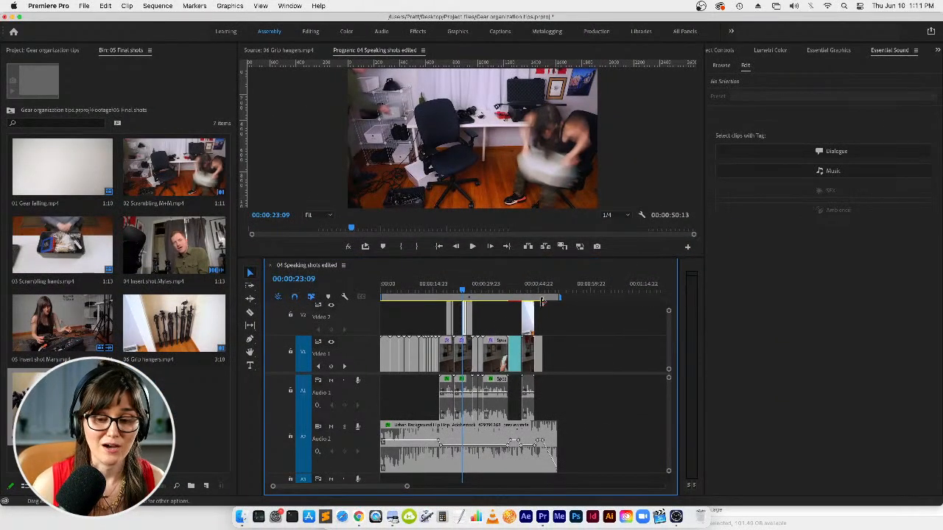
pyautogui.press('=')
pyautogui.press('=')
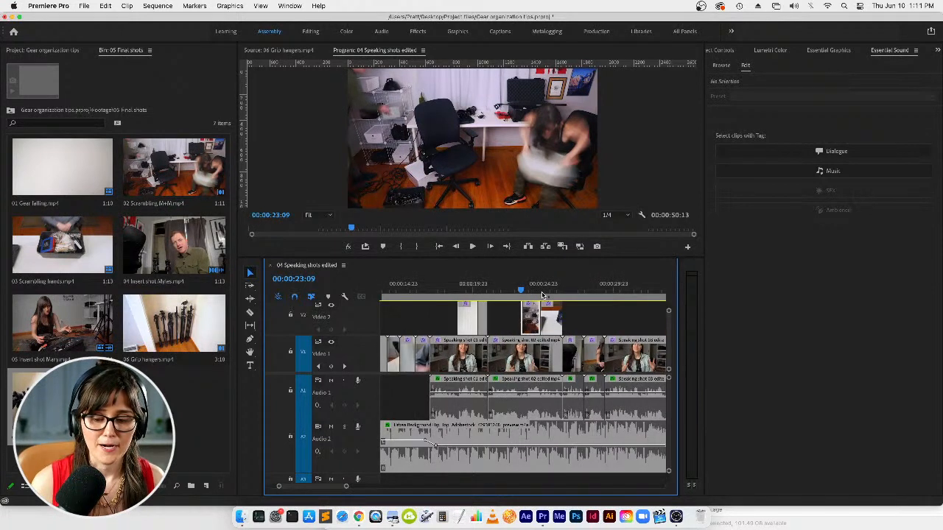
pyautogui.press('=')
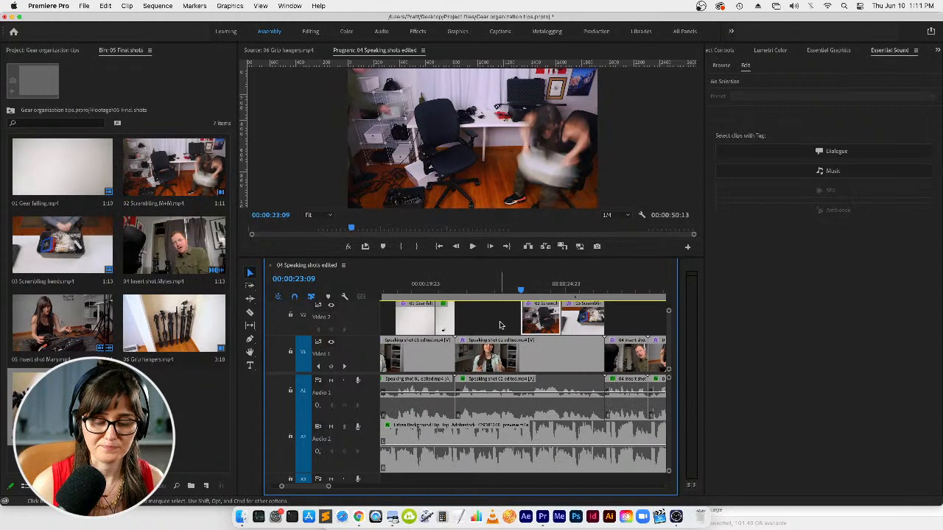
# - Find and select all timeline clips whose names contain "speaking", and look over the selection along the sequence
pyautogui.press('super+f')
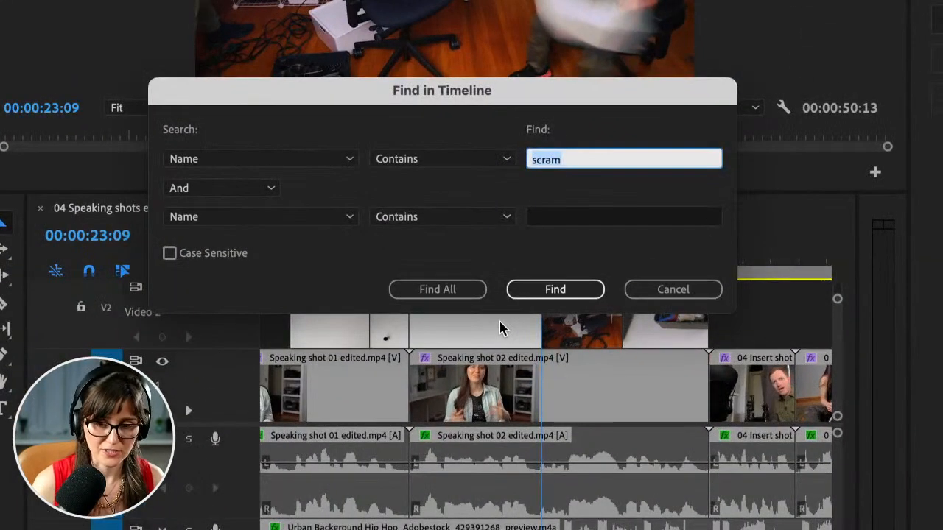
pyautogui.write('speaking')
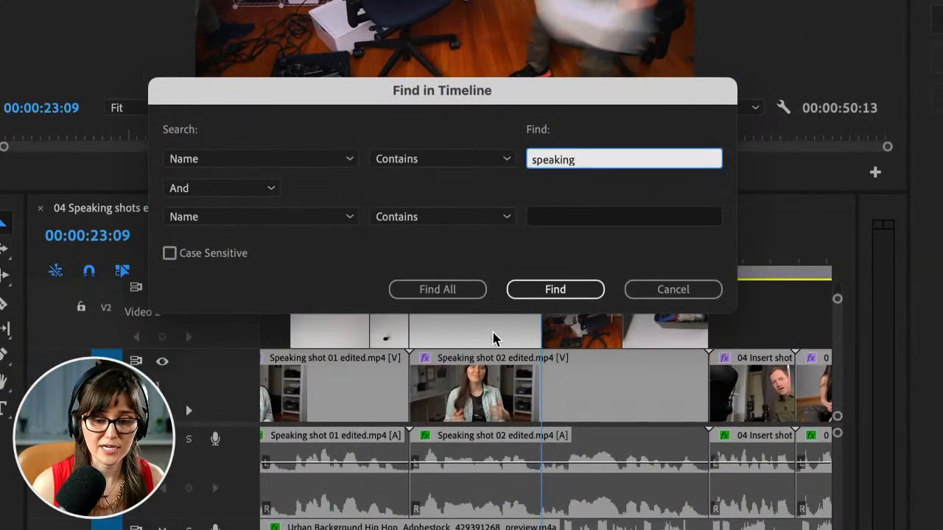
pyautogui.click(467, 294)
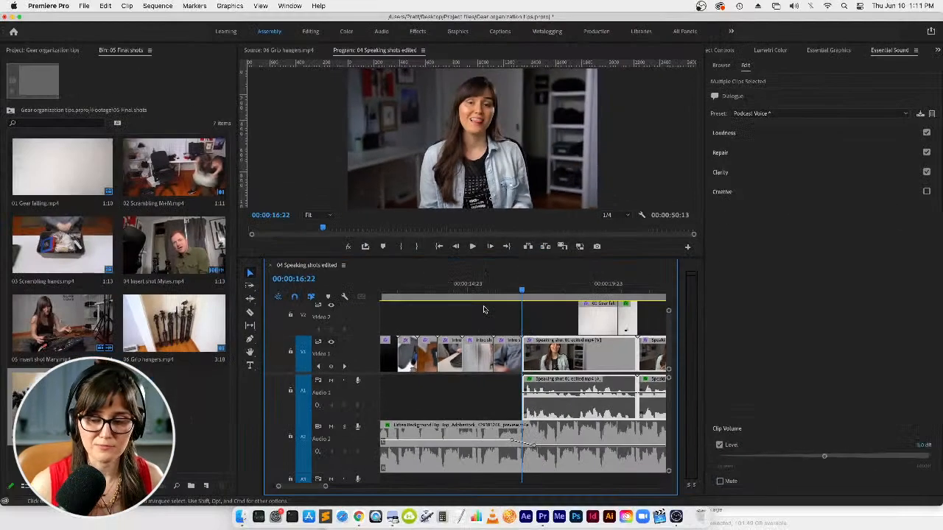
pyautogui.press('h')
pyautogui.moveTo(597, 355); pyautogui.dragTo(464, 369)
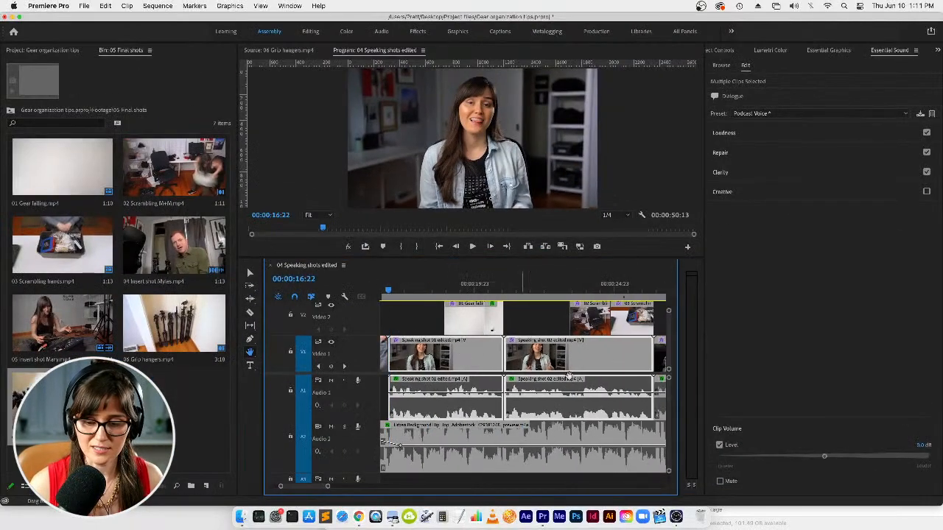
pyautogui.moveTo(614, 376); pyautogui.dragTo(450, 379)
pyautogui.moveTo(578, 375); pyautogui.dragTo(456, 374)
pyautogui.press('-')
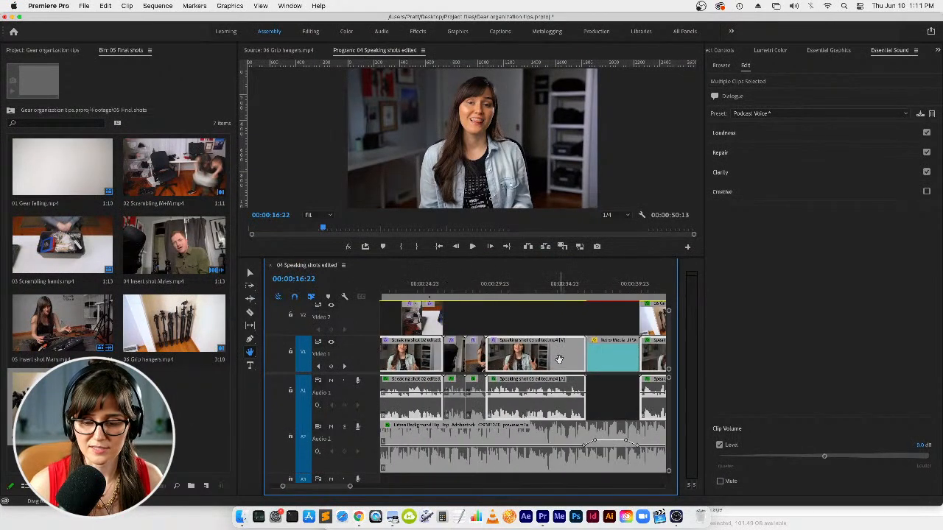
pyautogui.press('-')
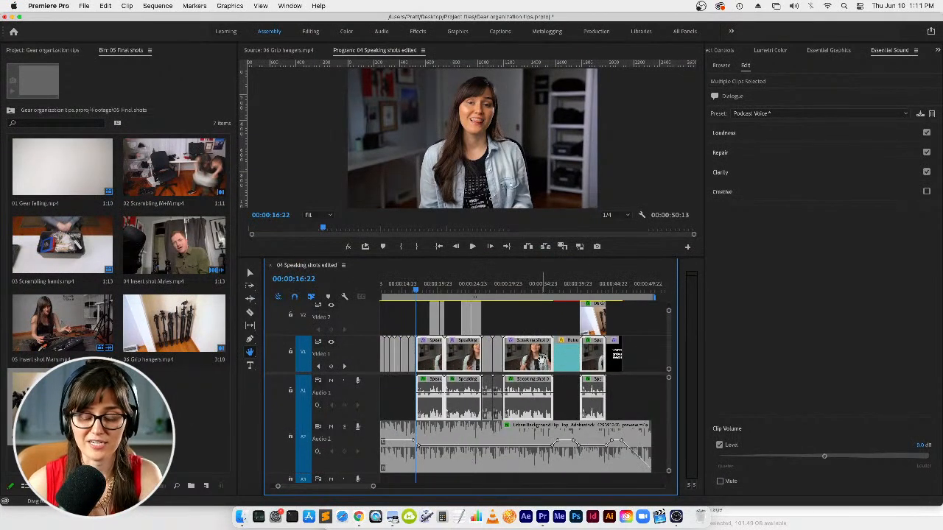
# - Apply the Gear organization color preset from the effects to all the selected speaking clips
pyautogui.click(729, 50)
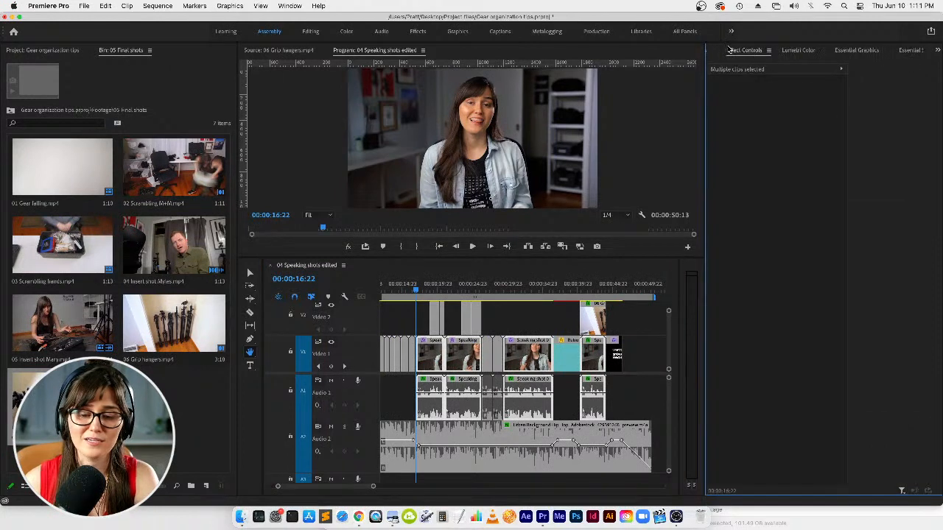
pyautogui.click(709, 50)
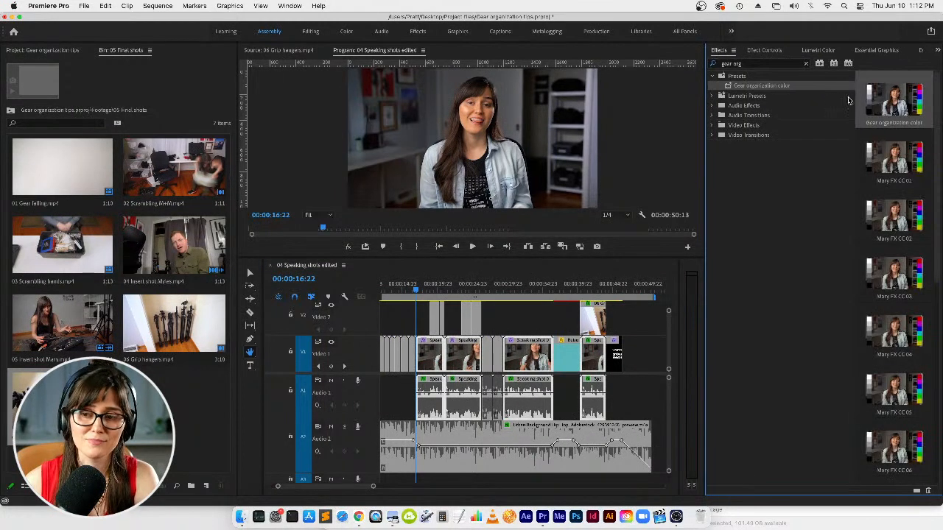
pyautogui.moveTo(751, 88); pyautogui.dragTo(458, 396)
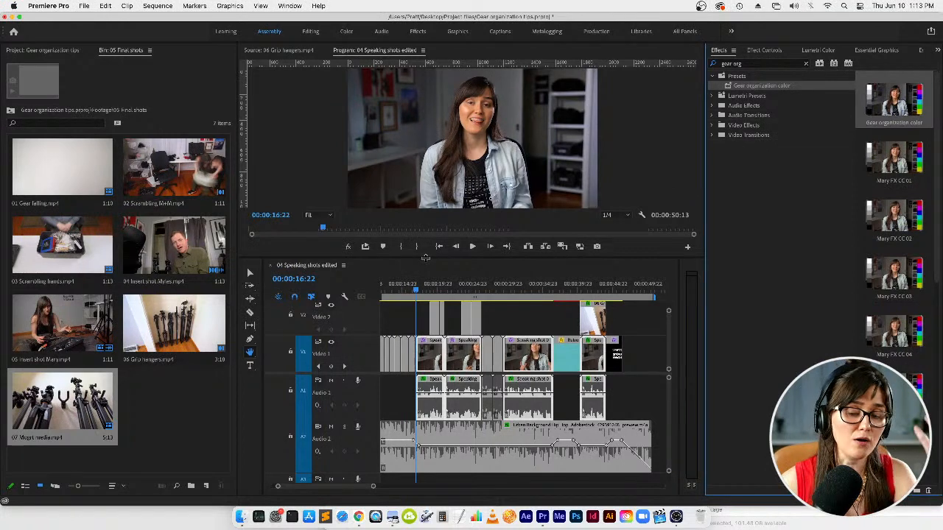
# - Enlarge the video preview by reducing the timeline's height, and deselect the speaking clips
pyautogui.moveTo(425, 257); pyautogui.dragTo(423, 306)
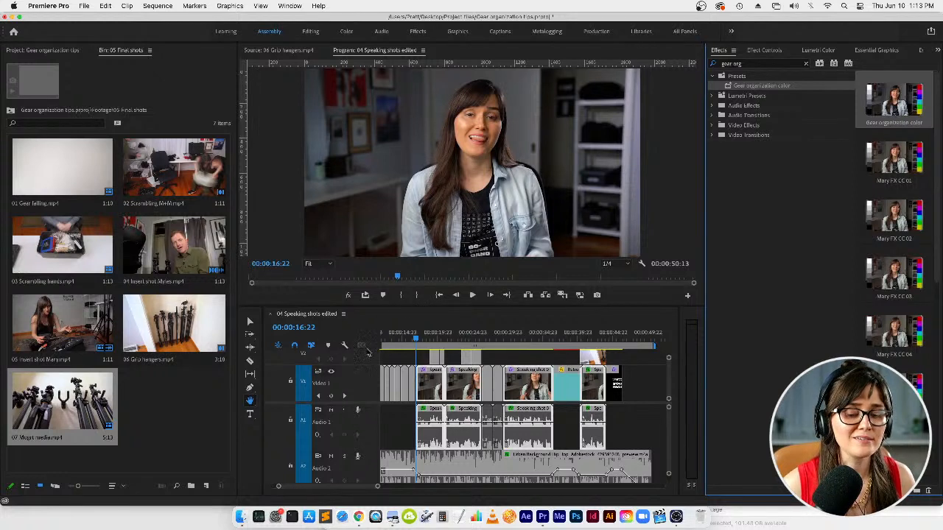
pyautogui.press('v')
pyautogui.click(636, 388)
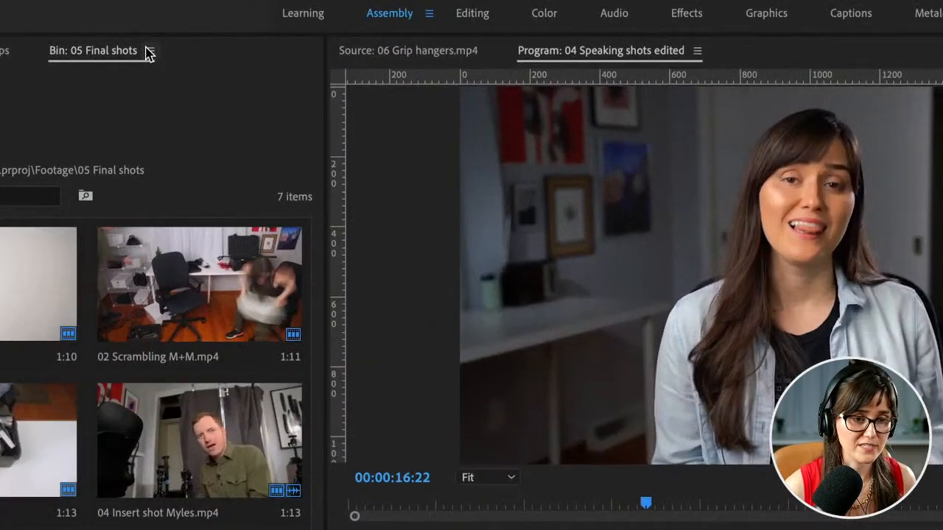
# - Close the 05 Final shots bin to return to the main project list, and clear the selection there
pyautogui.click(150, 51)
pyautogui.click(291, 74)
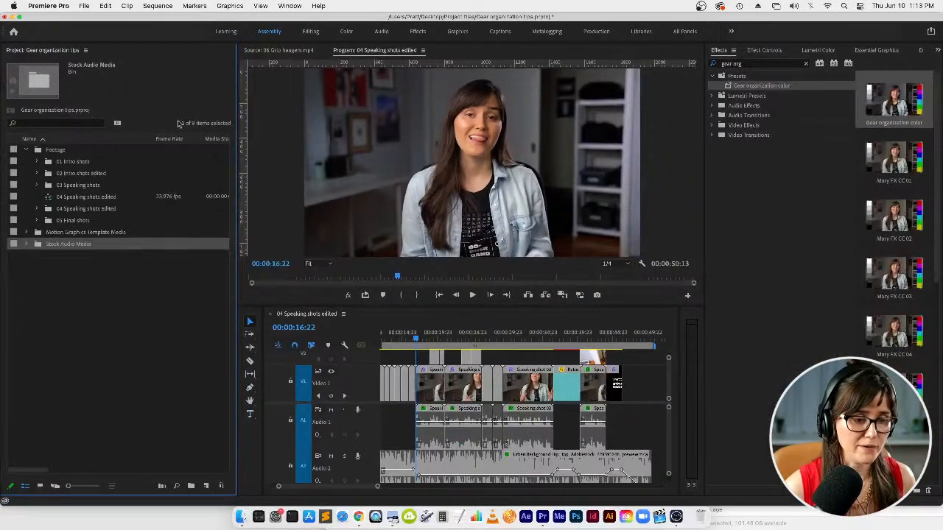
pyautogui.click(122, 287)
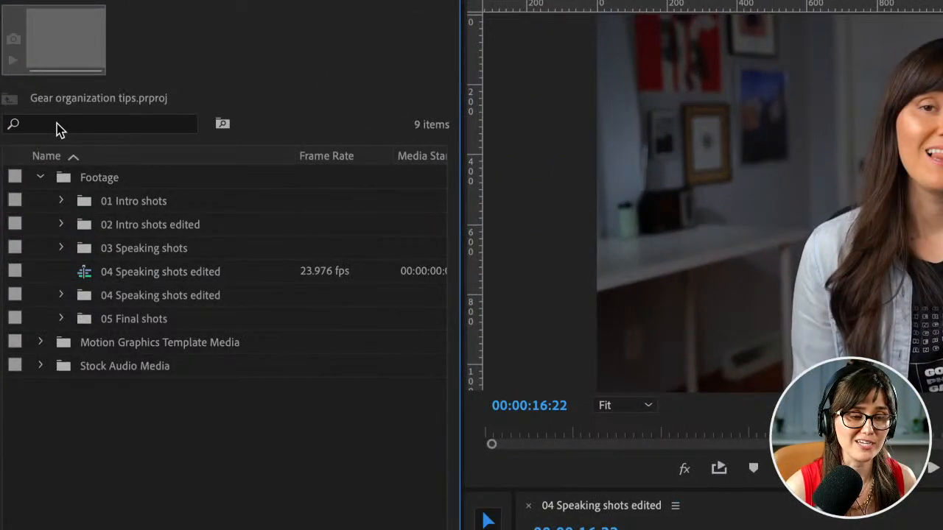
# - Search the project for "sequence" and check the details of the 04 Speaking shots edited sequence
pyautogui.click(59, 129)
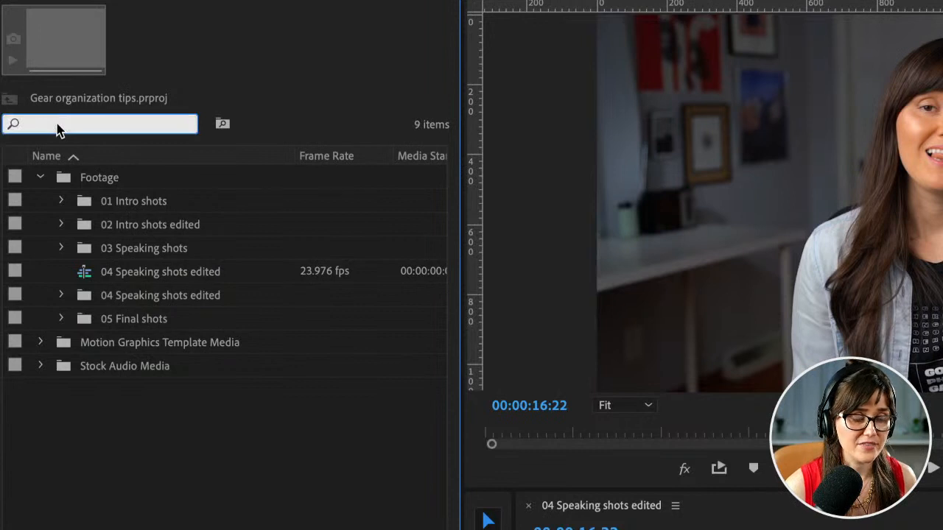
pyautogui.write('sequence')
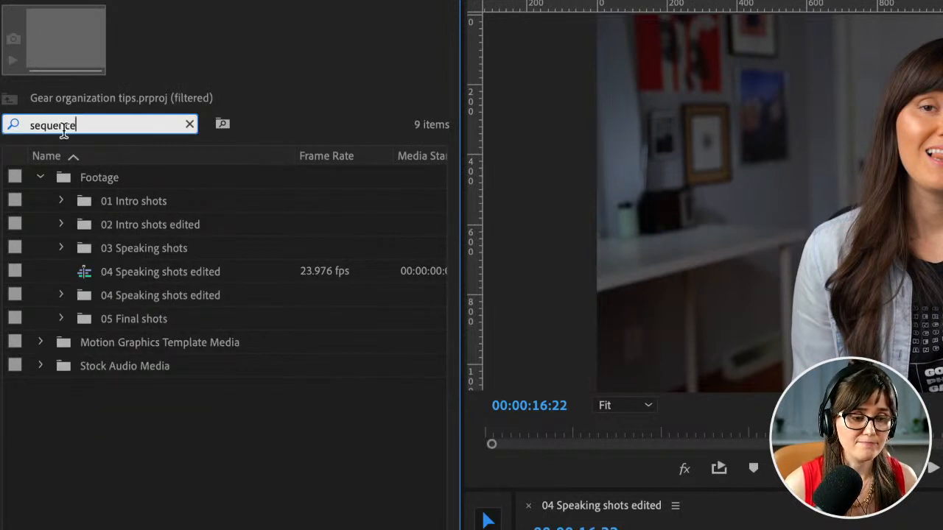
pyautogui.moveTo(92, 283)
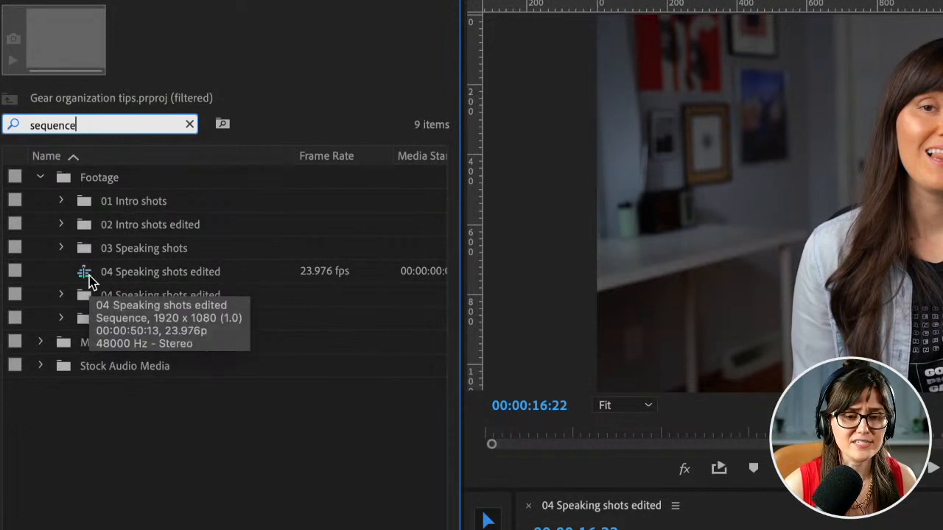
# - Select the 04 Speaking shots edited sequence and scrub through its thumbnail preview
pyautogui.click(13, 62)
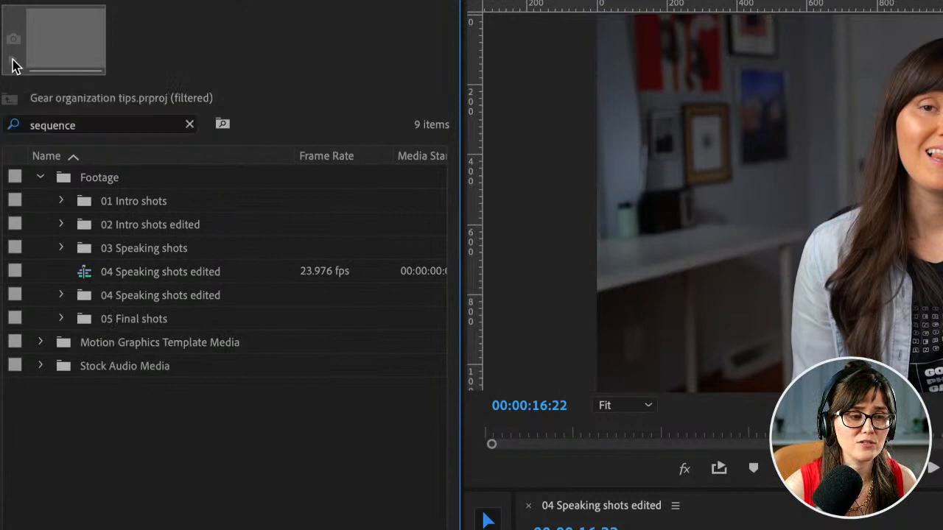
pyautogui.click(112, 278)
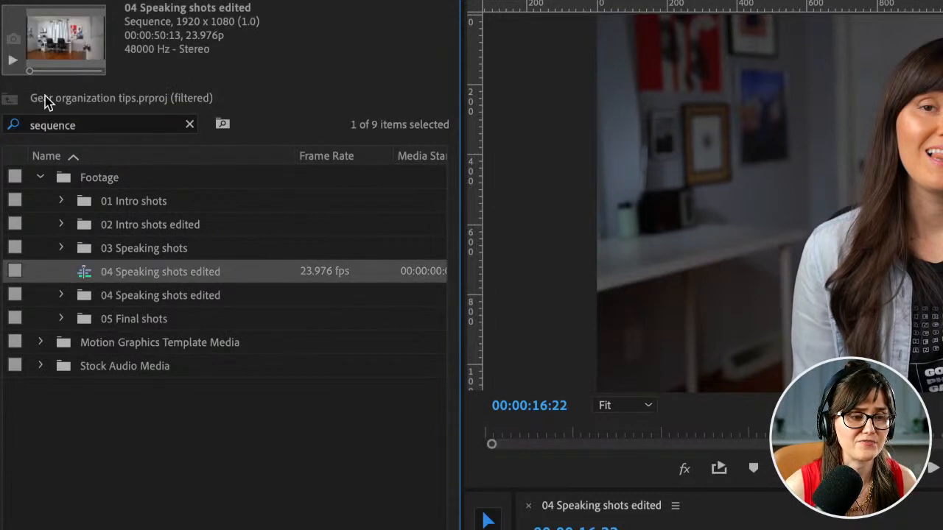
pyautogui.click(33, 71)
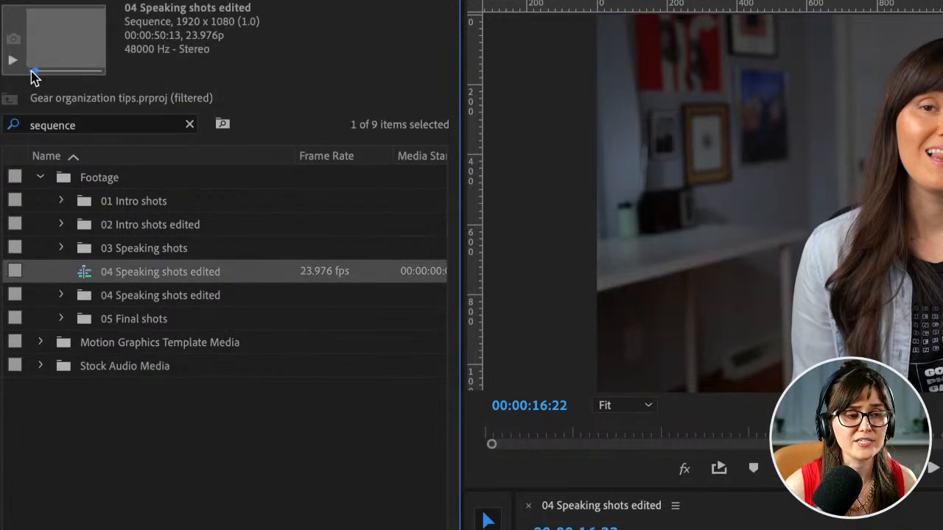
pyautogui.moveTo(50, 70); pyautogui.dragTo(76, 72)
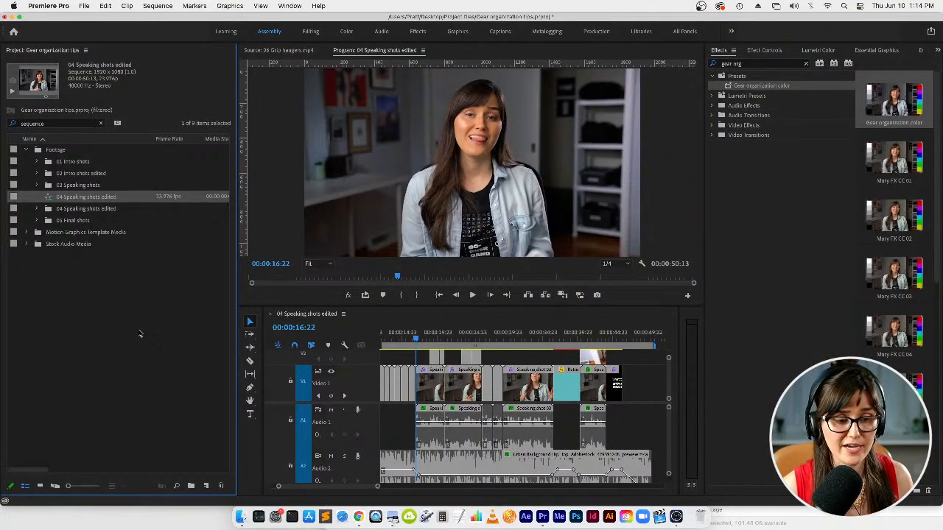
# - Move the 04 Speaking shots edited sequence out of the Footage bin and rename it Gear org tips
pyautogui.moveTo(15, 198)
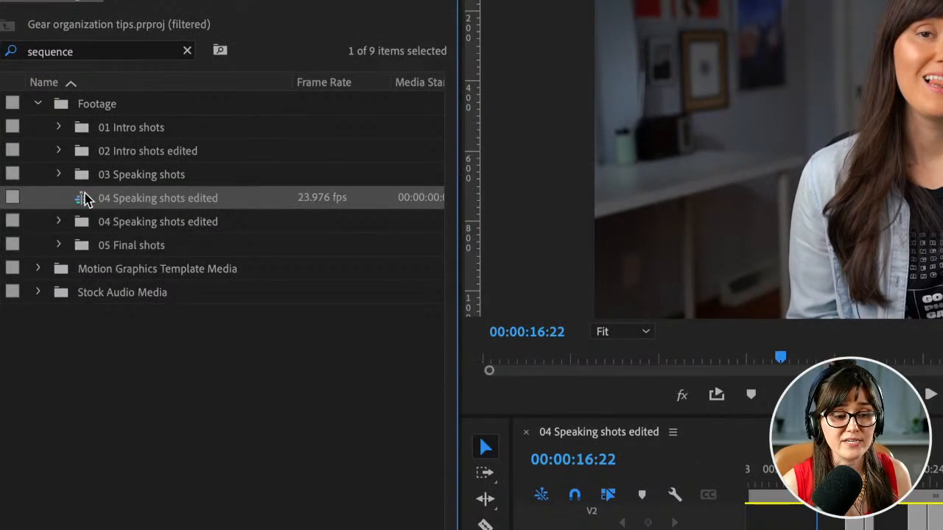
pyautogui.moveTo(153, 205)
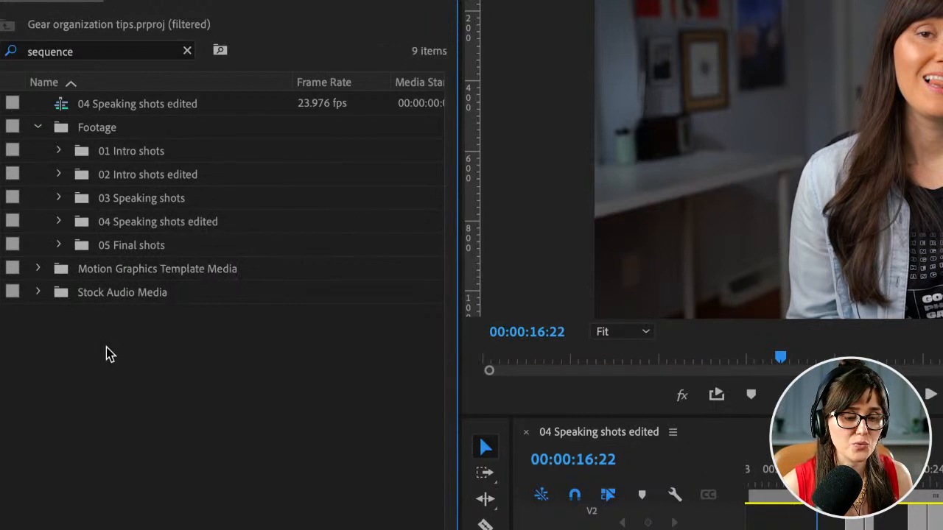
pyautogui.click(110, 104)
pyautogui.click(109, 107)
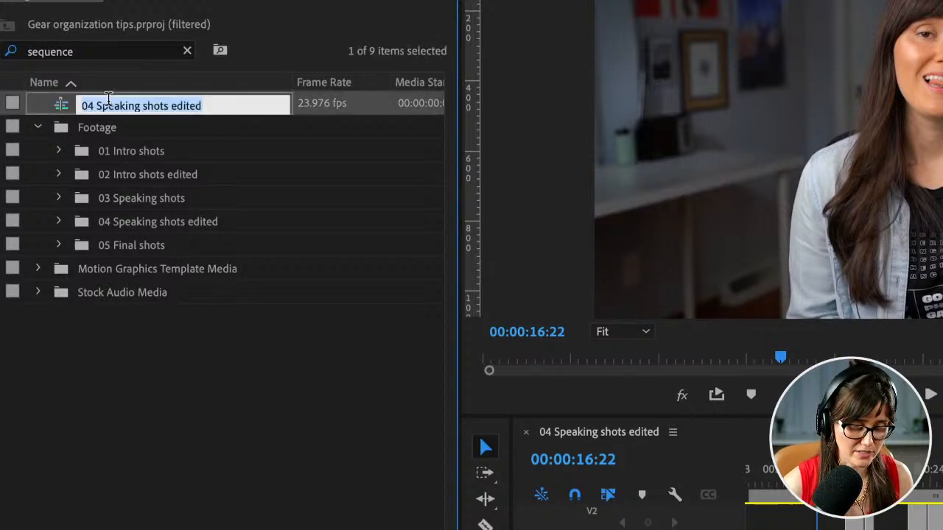
pyautogui.hotkey('shift', 'Tab')
pyautogui.press('a')
pyautogui.press('-')
pyautogui.click(109, 107)
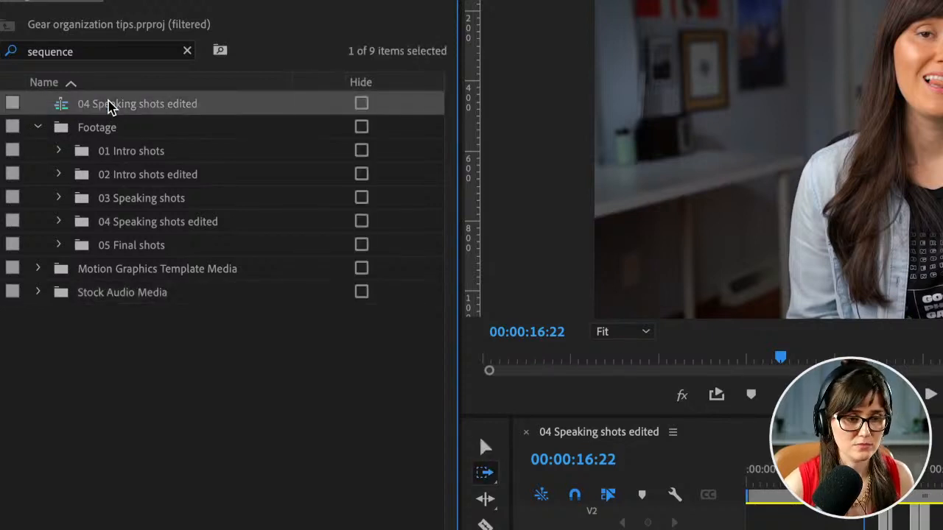
pyautogui.click(109, 107)
pyautogui.write('Gear org')
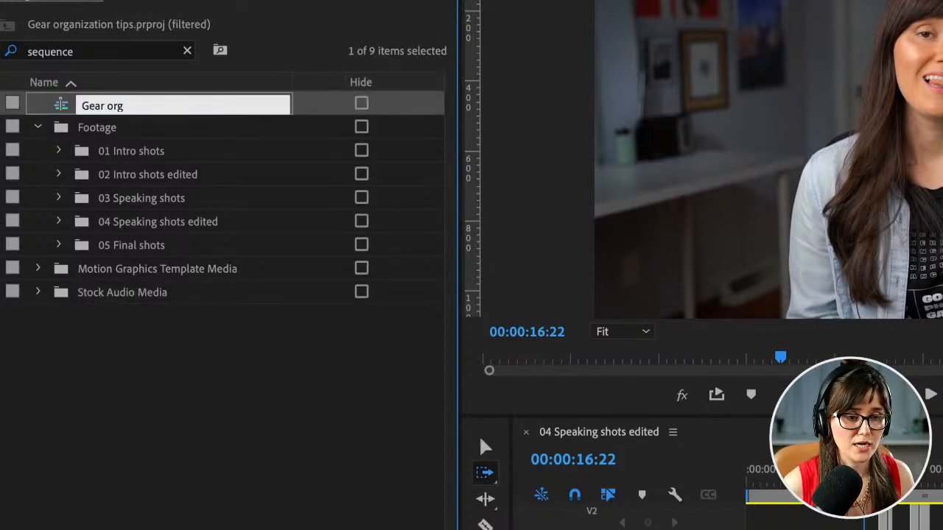
pyautogui.write(' tips')
pyautogui.press('Tab')
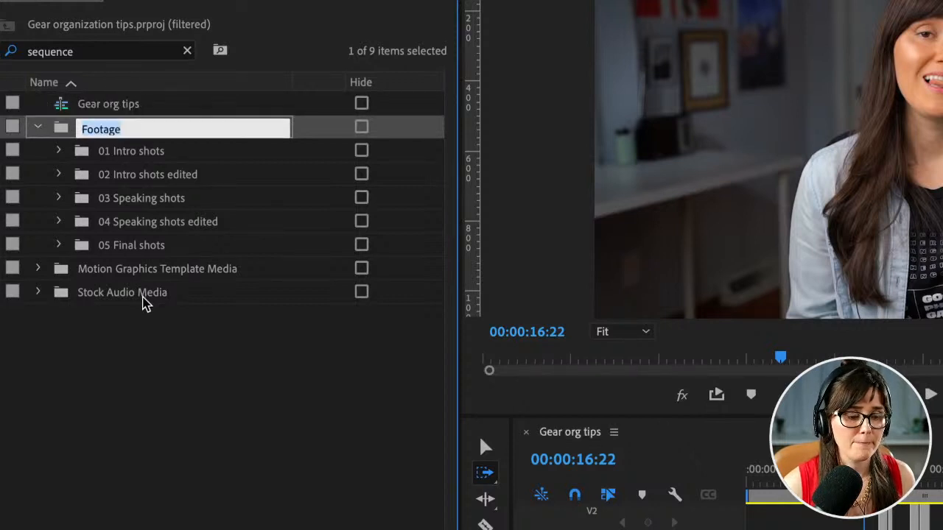
# - Create a bin named Sequences at the project's top level and move the Gear org tips sequence into it
pyautogui.click(143, 304)
pyautogui.rightClick(141, 322)
pyautogui.click(178, 374)
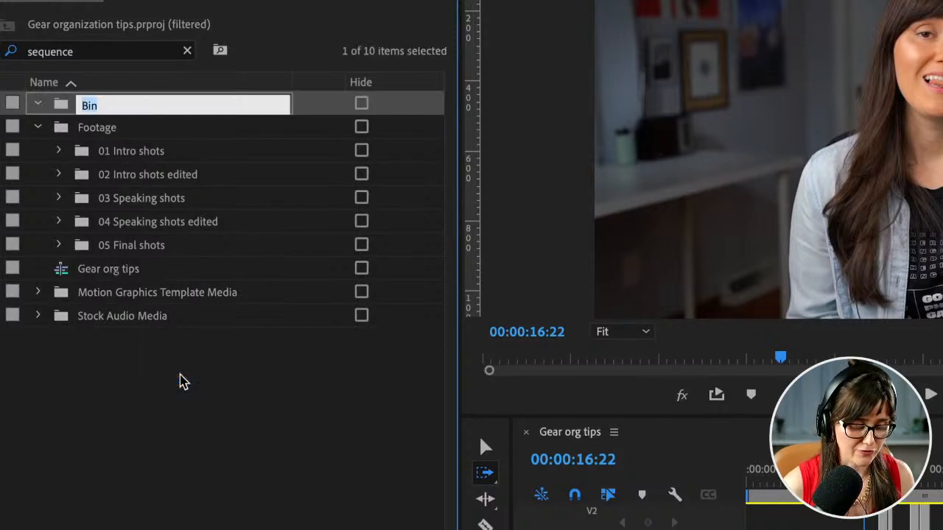
pyautogui.write('Sequences')
pyautogui.press('Tab')
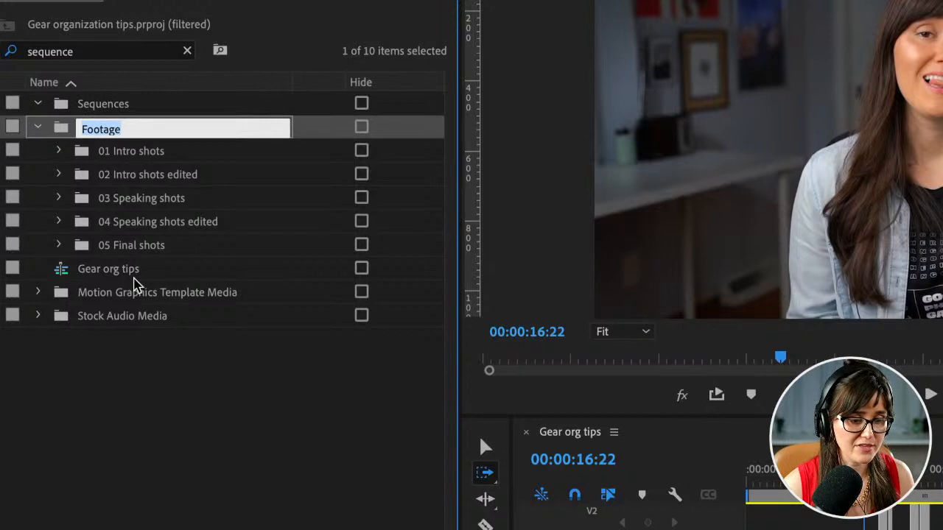
pyautogui.click(122, 271)
pyautogui.moveTo(131, 108); pyautogui.dragTo(131, 112)
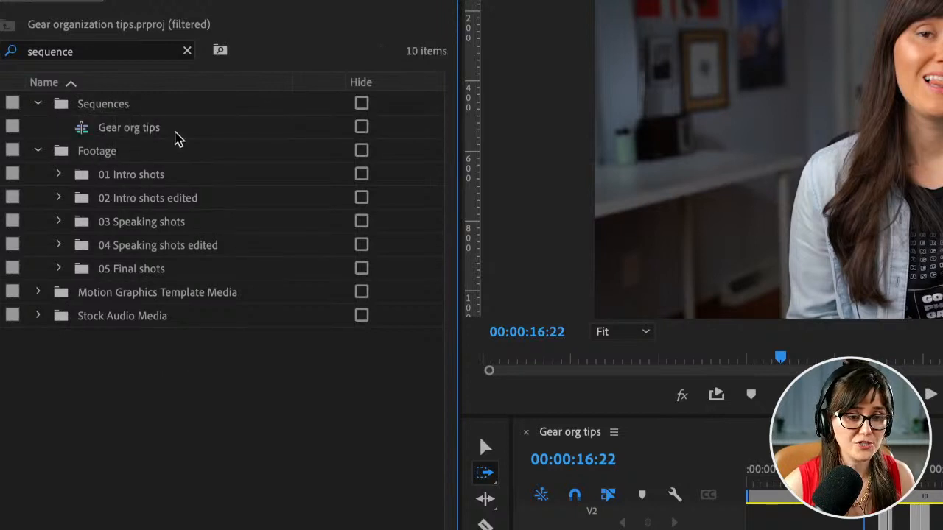
# - Create an auto-reframed copy of the Gear org tips sequence with a Square 1:1 aspect ratio and Slower Motion tracking
pyautogui.click(181, 136)
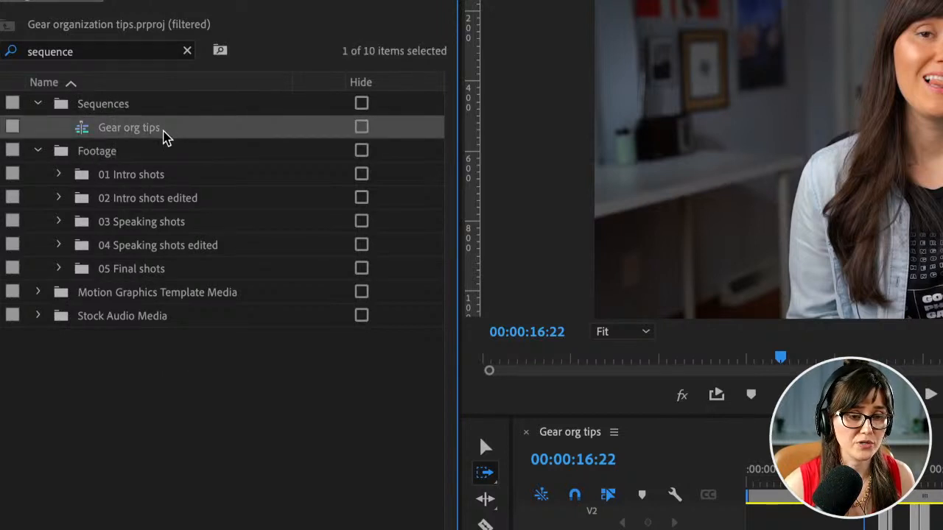
pyautogui.rightClick(181, 130)
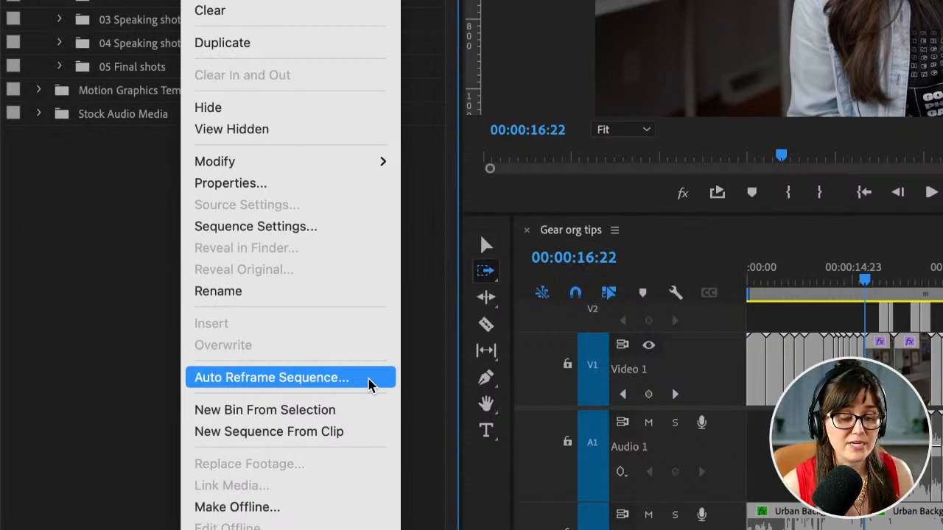
pyautogui.click(364, 382)
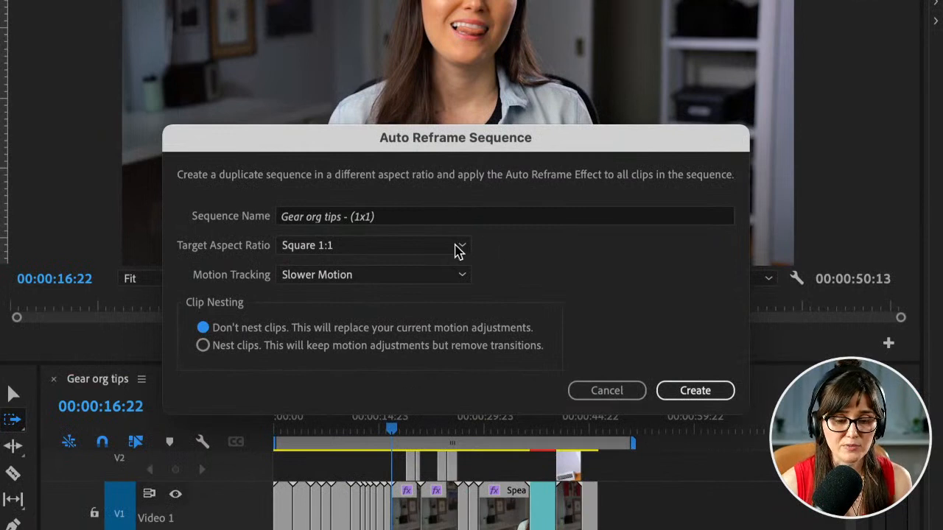
pyautogui.click(458, 249)
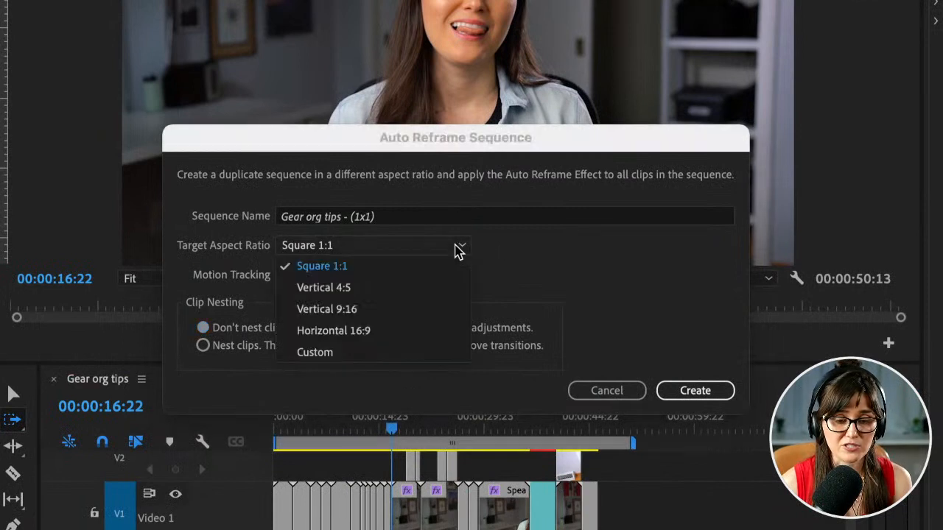
pyautogui.click(425, 274)
pyautogui.click(313, 221)
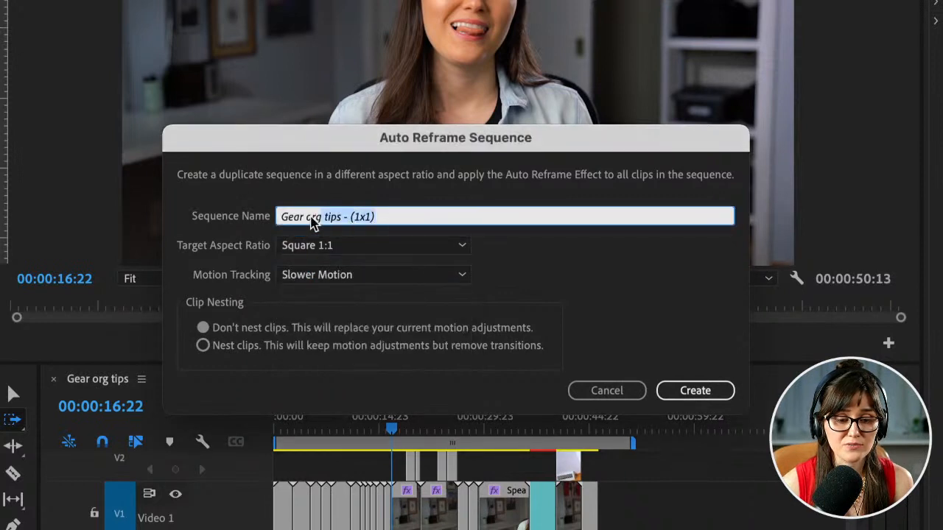
pyautogui.click(391, 217)
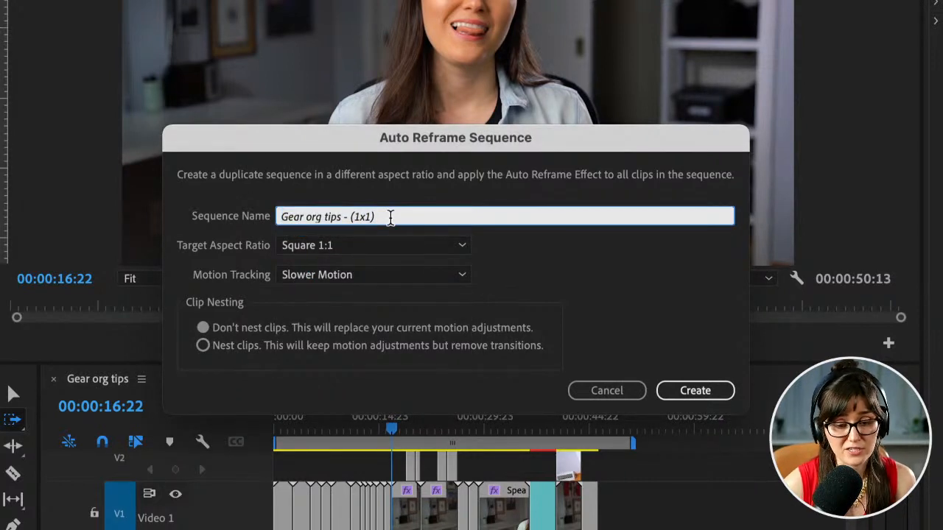
pyautogui.click(386, 276)
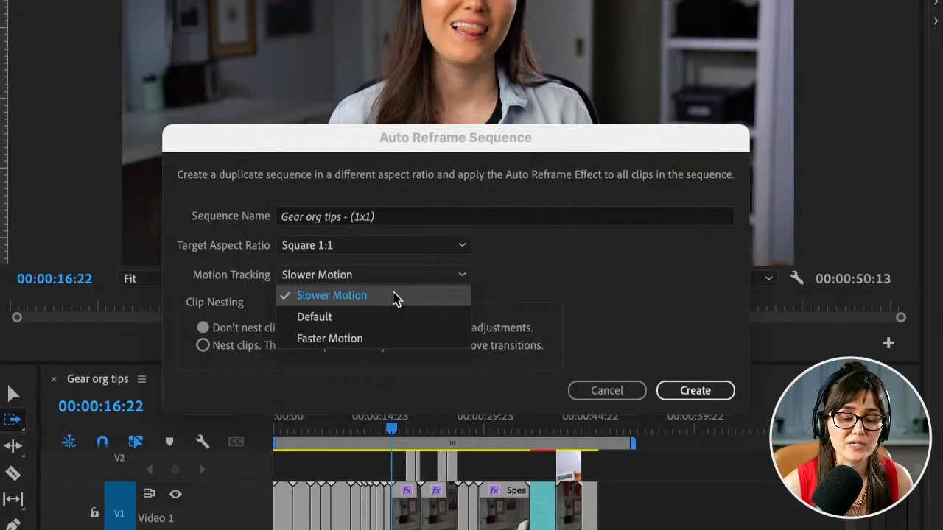
pyautogui.click(393, 295)
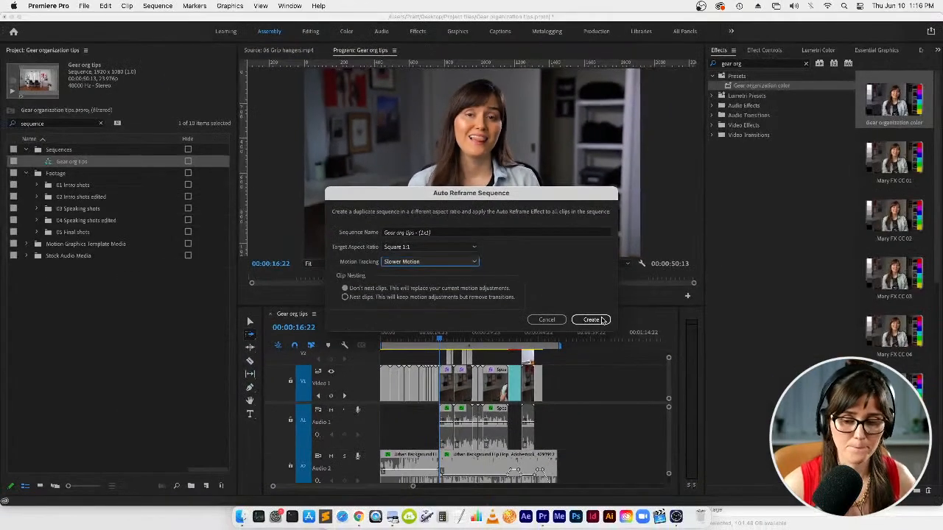
pyautogui.click(591, 320)
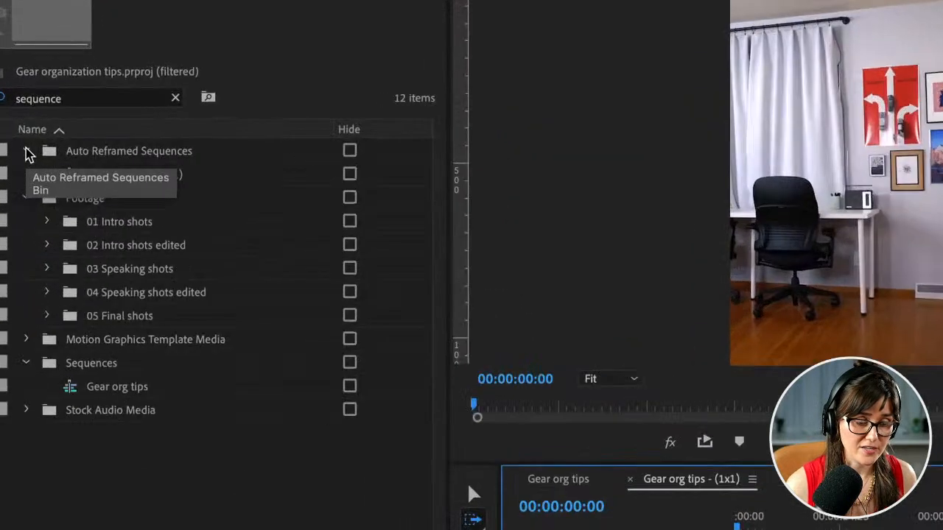
# - Move the Gear org tips - (1x1) sequence into the Sequences bin and delete the Auto Reframed Sequences bin
pyautogui.click(193, 176)
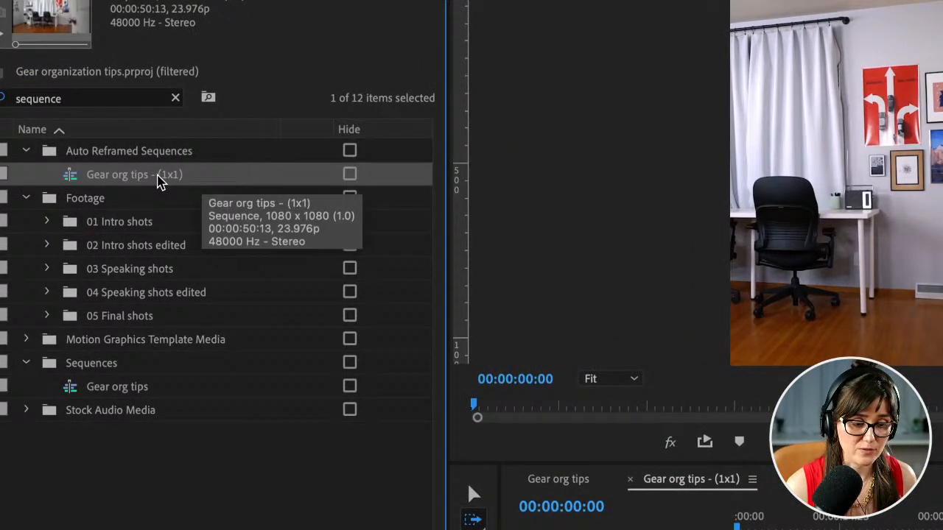
pyautogui.moveTo(100, 371); pyautogui.dragTo(99, 370)
pyautogui.click(103, 155)
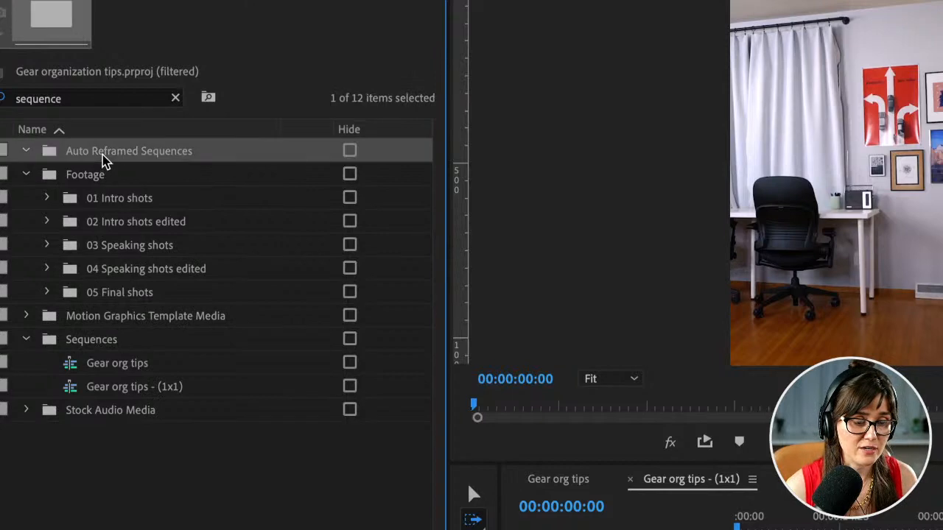
pyautogui.press('Delete')
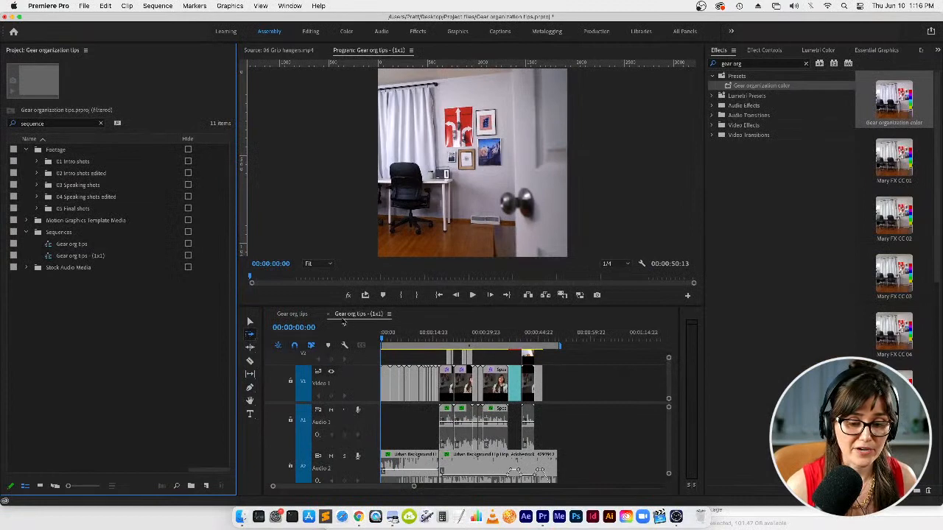
# - Close both open timelines and reopen Gear org tips and Gear org tips - (1x1) from the Sequences bin
pyautogui.click(328, 313)
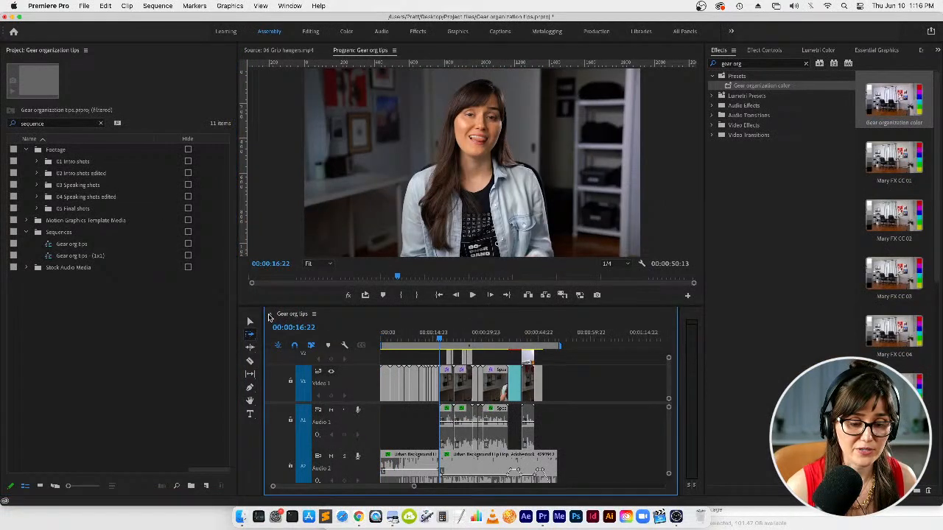
pyautogui.click(269, 315)
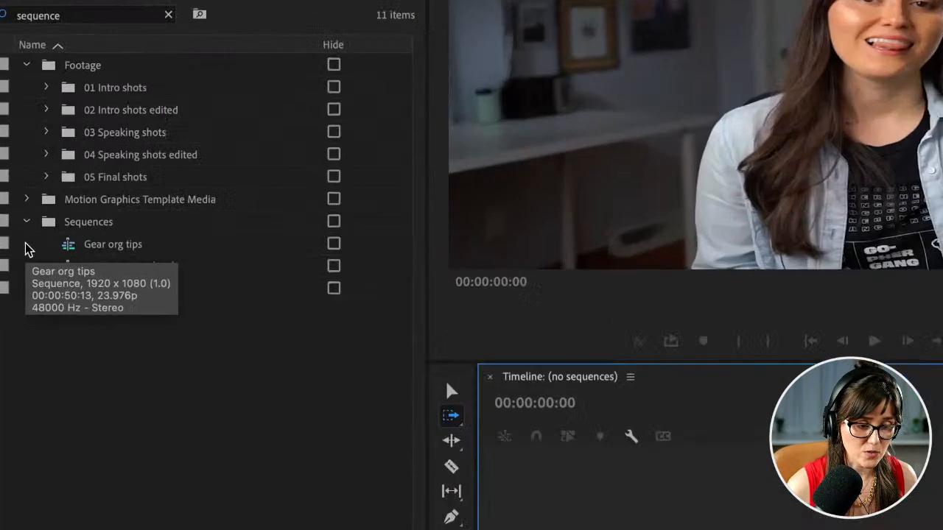
pyautogui.doubleClick(48, 246)
pyautogui.doubleClick(72, 269)
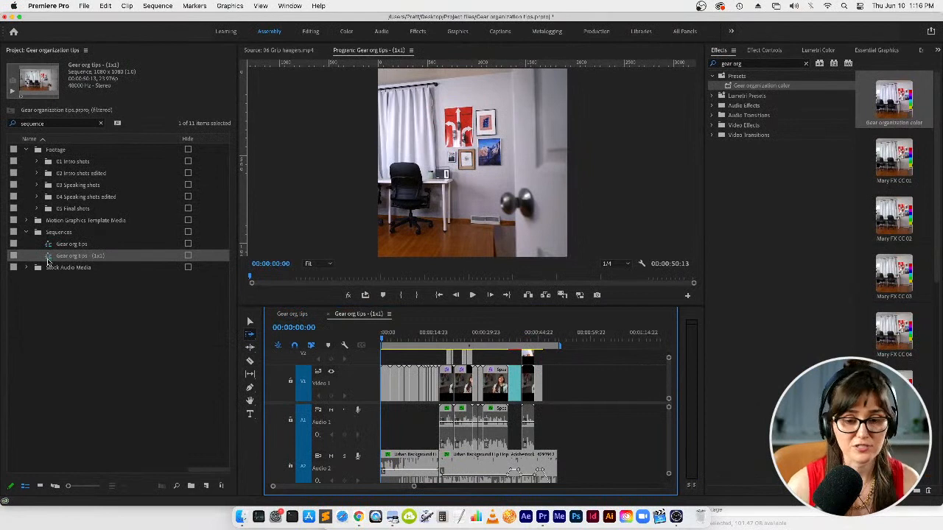
pyautogui.click(316, 315)
pyautogui.click(352, 315)
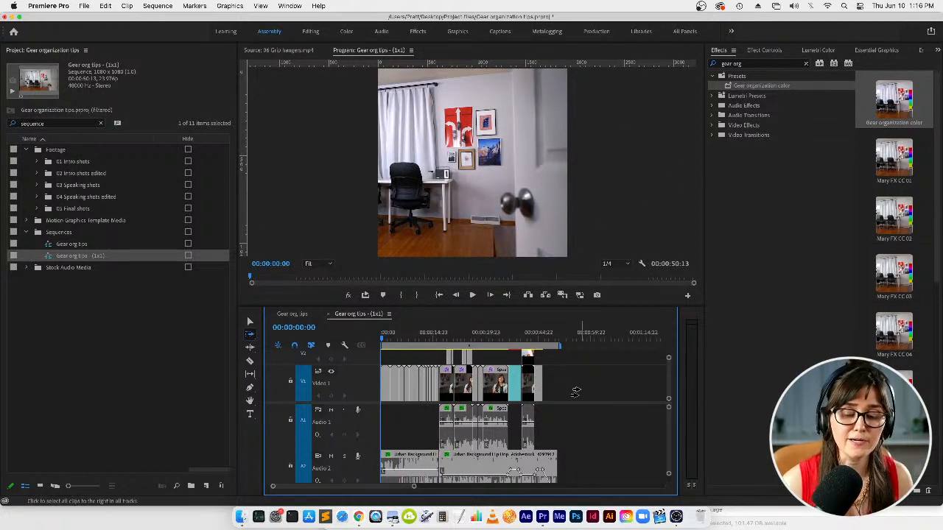
# - Search the timeline of the Gear org tips - (1x1) sequence for a clip whose name contains "insert"
pyautogui.press('\\')
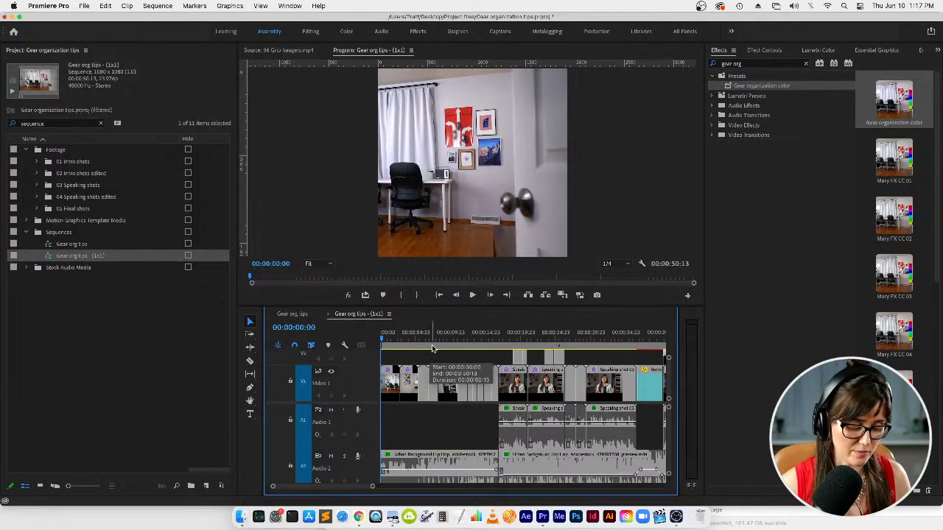
pyautogui.press('super+f')
pyautogui.write('insert')
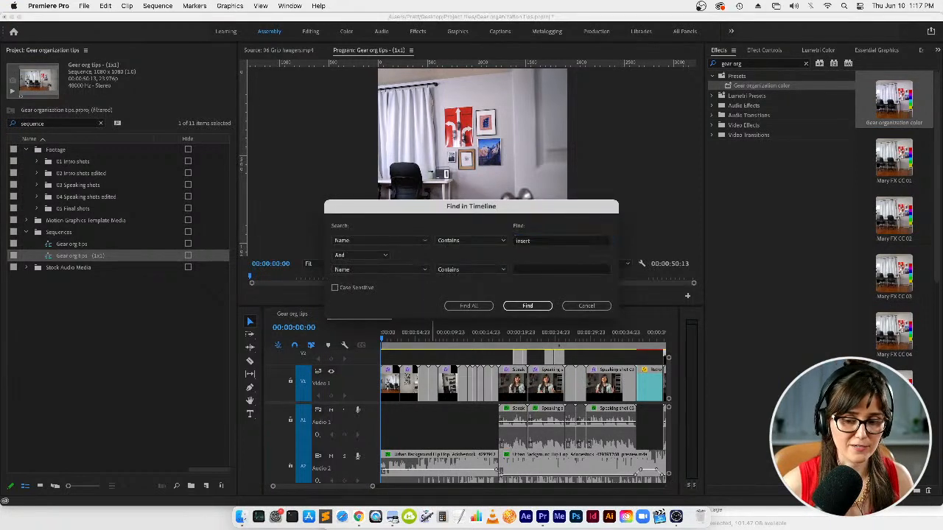
pyautogui.press('Return')
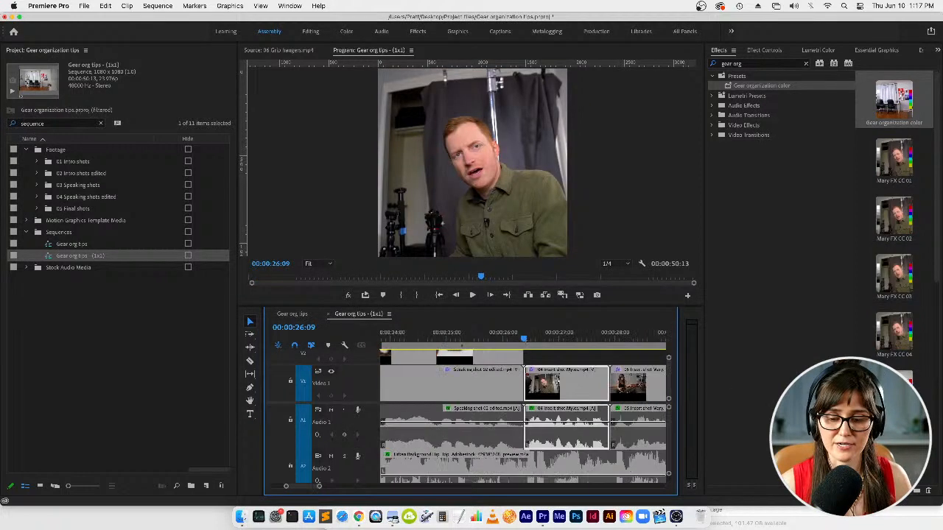
# - Find the first "insert" clip in the original Gear org tips sequence to compare its framing with the square version
pyautogui.click(294, 315)
pyautogui.press('super+f')
pyautogui.write('insert')
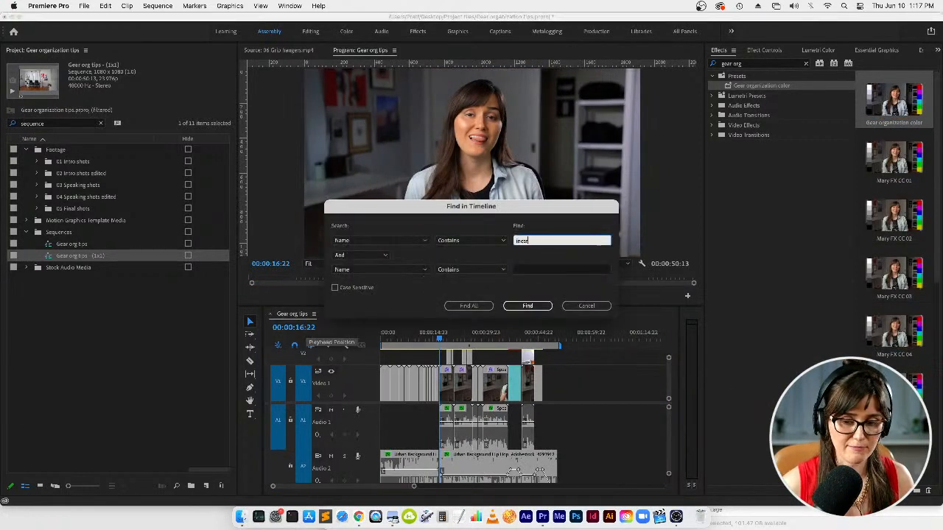
pyautogui.press('Return')
pyautogui.press('super+f')
pyautogui.write('insert')
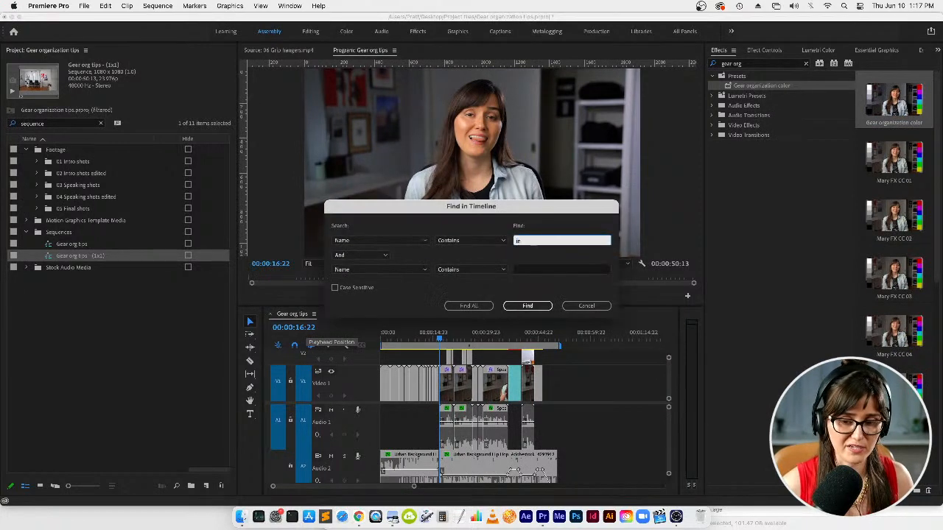
pyautogui.press('Return')
pyautogui.press('=')
pyautogui.press('=')
pyautogui.press('=')
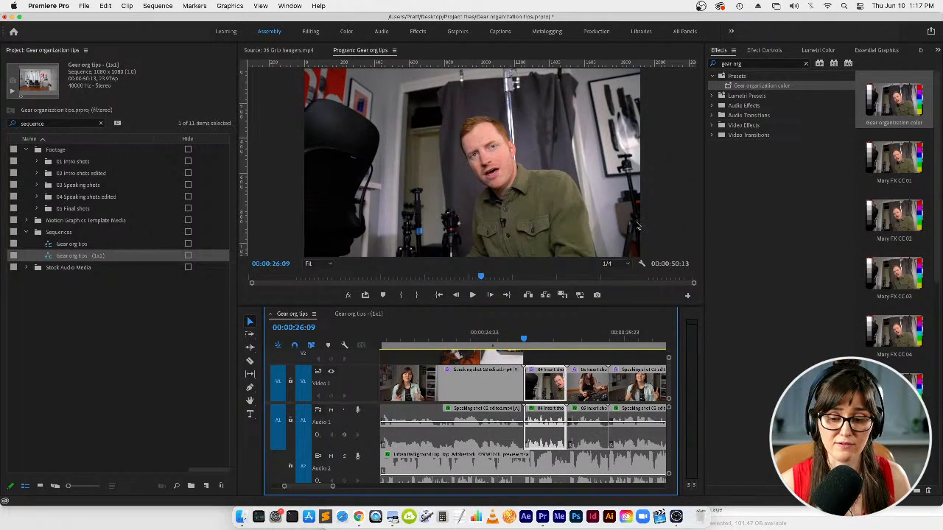
# - Compare the framing of the 05 Insert shot clip in the original Gear org tips sequence with the square version
pyautogui.click(581, 342)
pyautogui.click(593, 383)
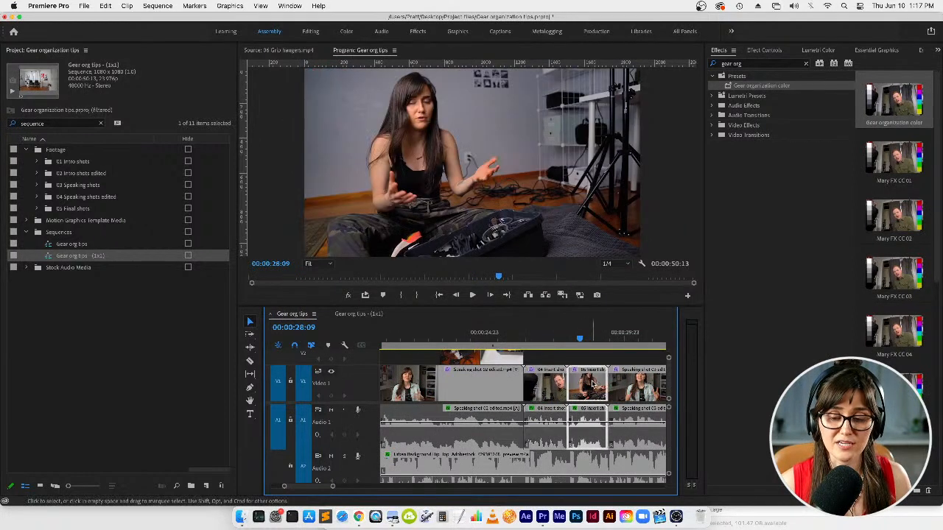
pyautogui.click(572, 341)
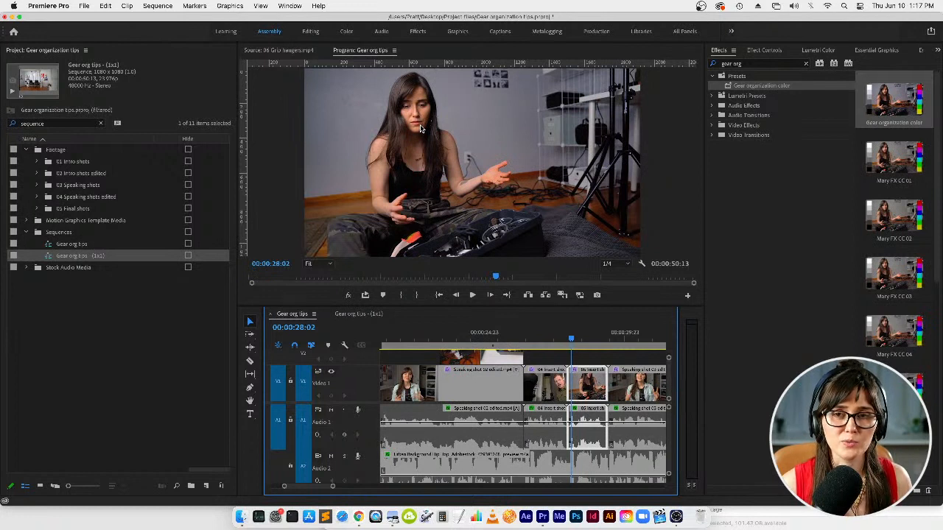
pyautogui.click(374, 315)
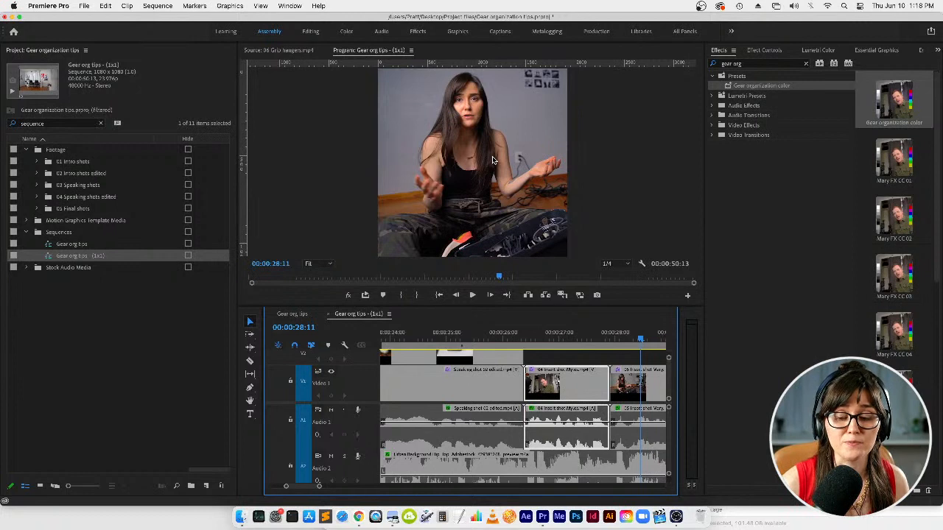
pyautogui.click(549, 335)
# - Select the first clip, Intro shot 01 edited, in the square sequence and show its Auto Reframe settings with the Lumetri Color settings collapsed
pyautogui.press('Home')
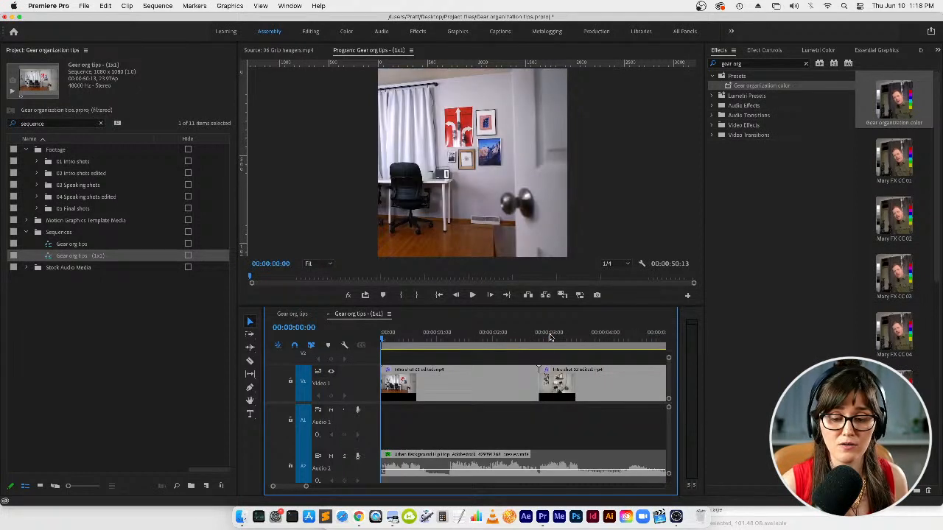
pyautogui.click(475, 386)
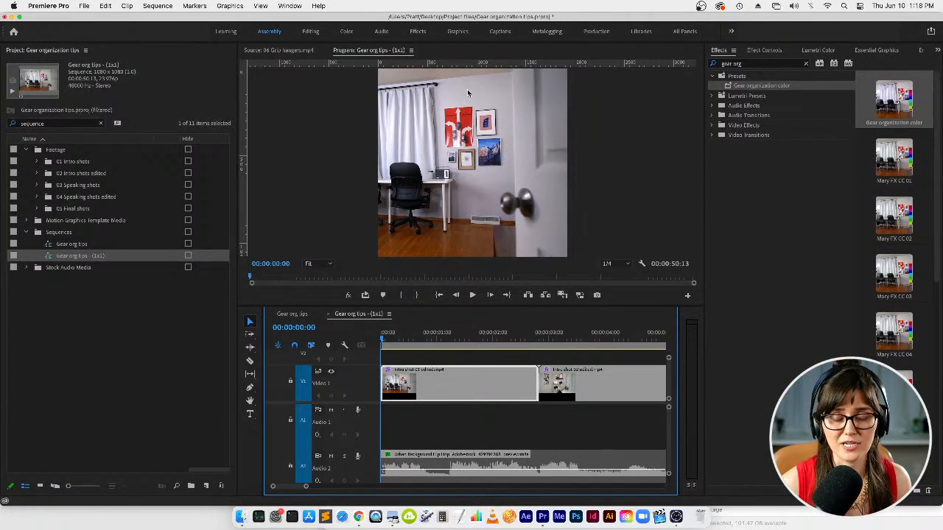
pyautogui.moveTo(391, 344)
pyautogui.mouseDown()
pyautogui.moveTo(411, 344)
pyautogui.moveTo(380, 343)
pyautogui.mouseUp()
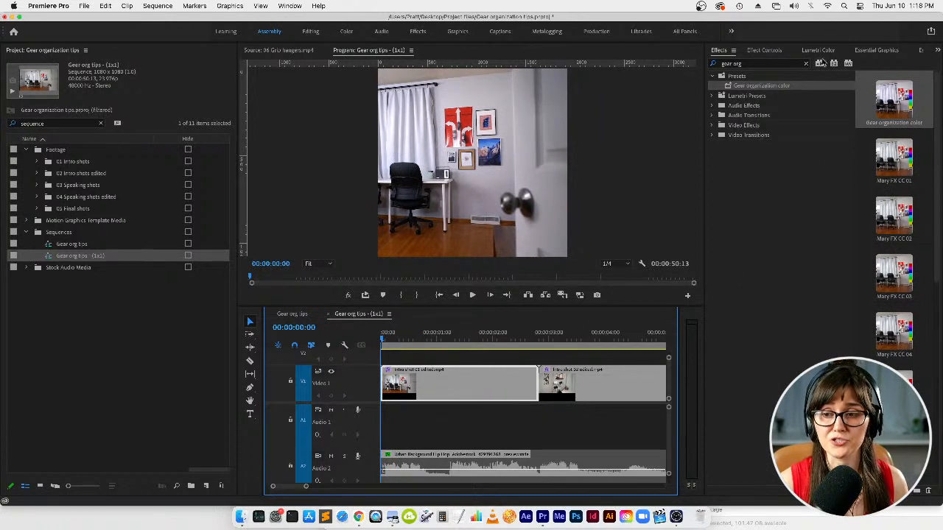
pyautogui.click(775, 52)
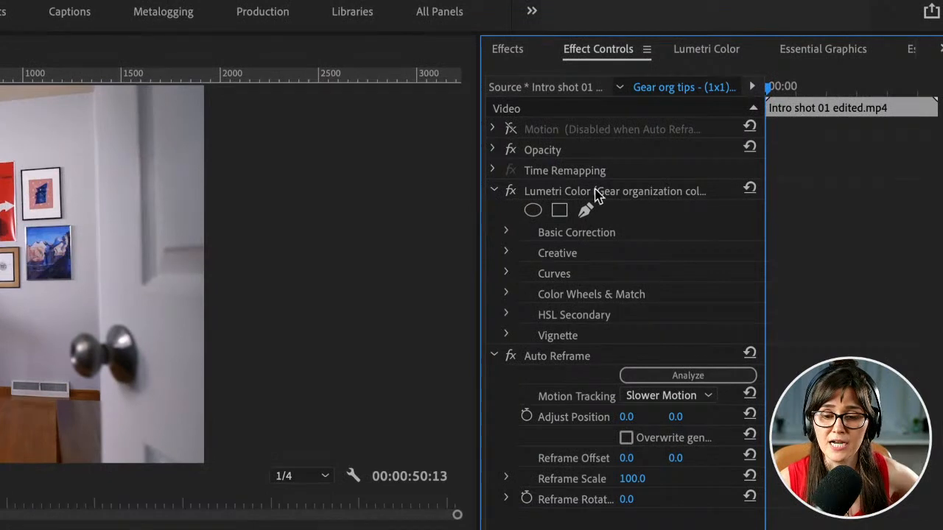
pyautogui.click(494, 190)
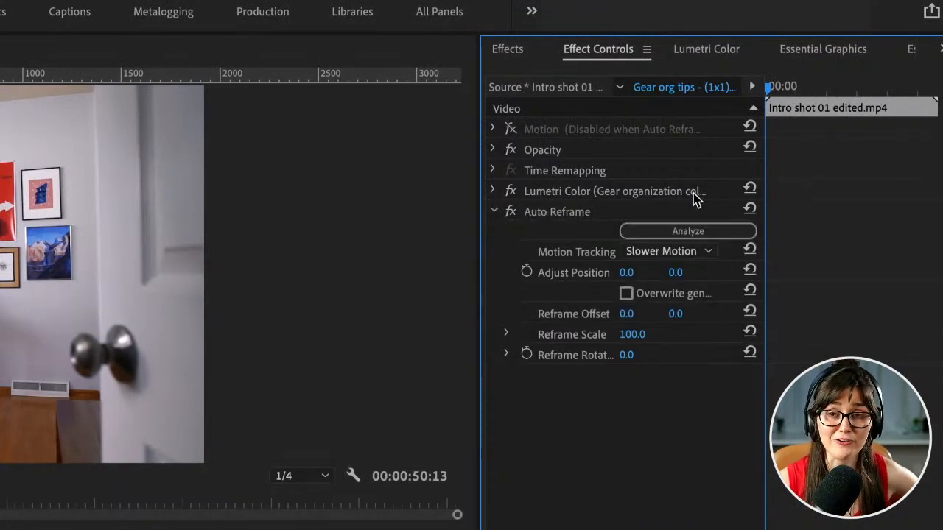
pyautogui.click(614, 213)
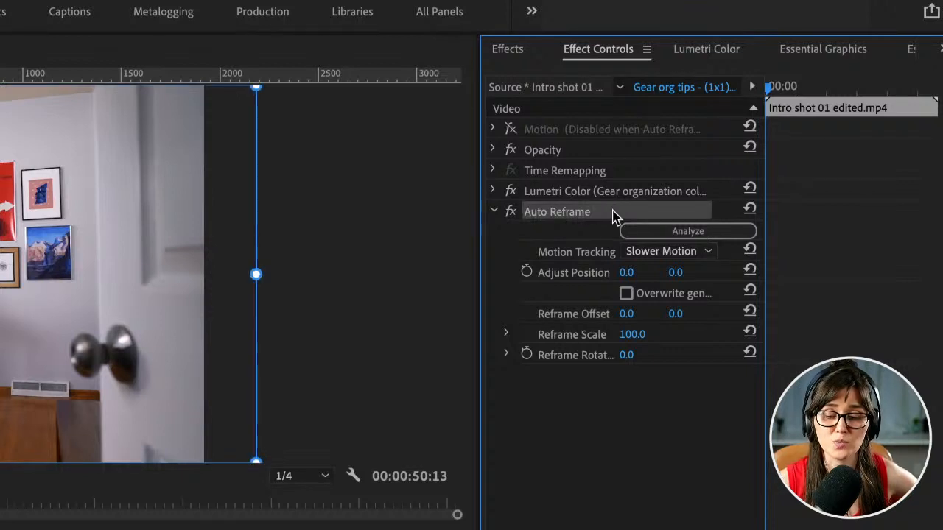
pyautogui.click(590, 318)
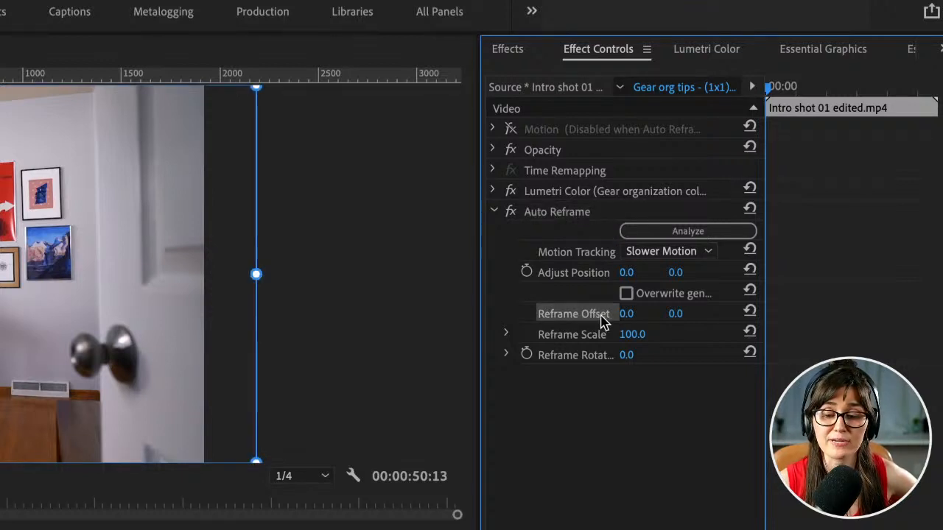
# - Set the horizontal Reframe Offset of the Intro shot 01 edited clip to 760
pyautogui.click(625, 315)
pyautogui.write('274')
pyautogui.press('Return')
pyautogui.moveTo(632, 314); pyautogui.dragTo(779, 315)
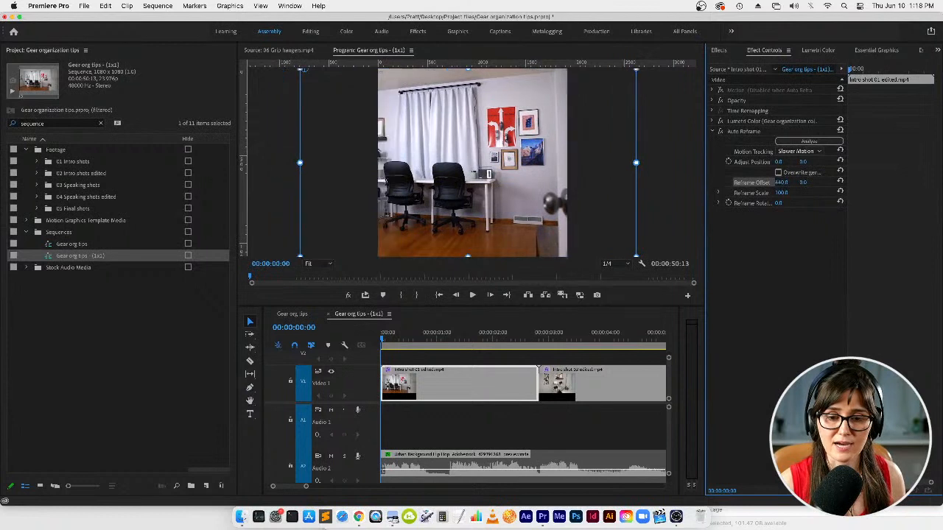
pyautogui.moveTo(780, 182); pyautogui.dragTo(898, 182)
pyautogui.click(467, 431)
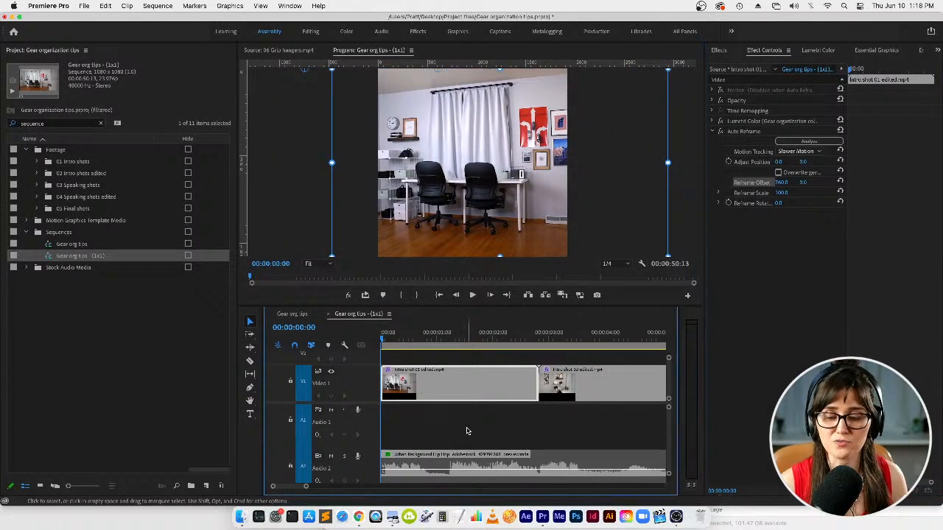
# - Make the Gear org tips - (1x1) sequence the active timeline with no clip selected, and save the project
pyautogui.press('-')
pyautogui.press('-')
pyautogui.press('-')
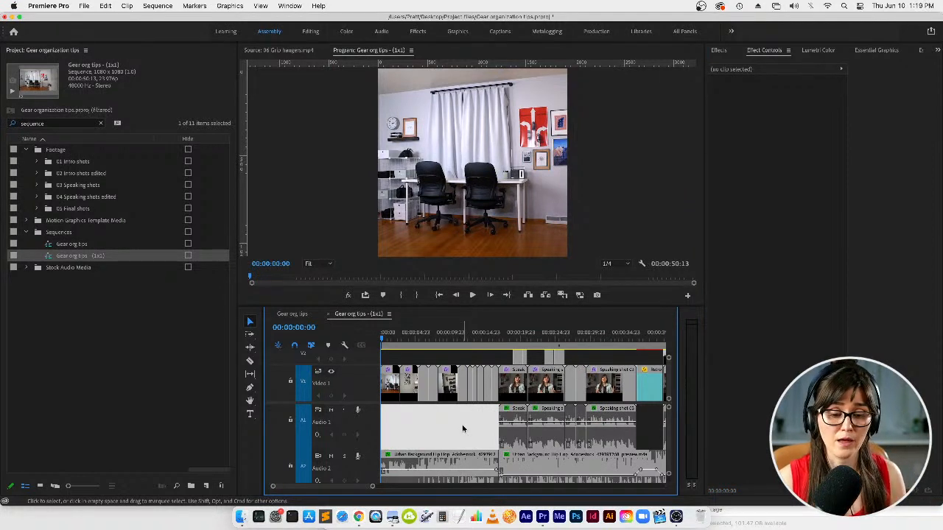
pyautogui.click(72, 346)
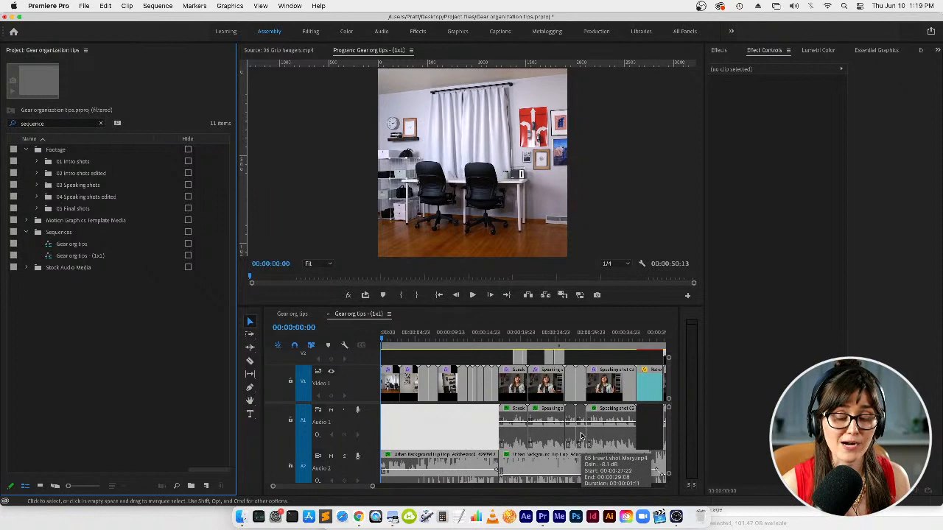
pyautogui.click(301, 315)
pyautogui.click(369, 315)
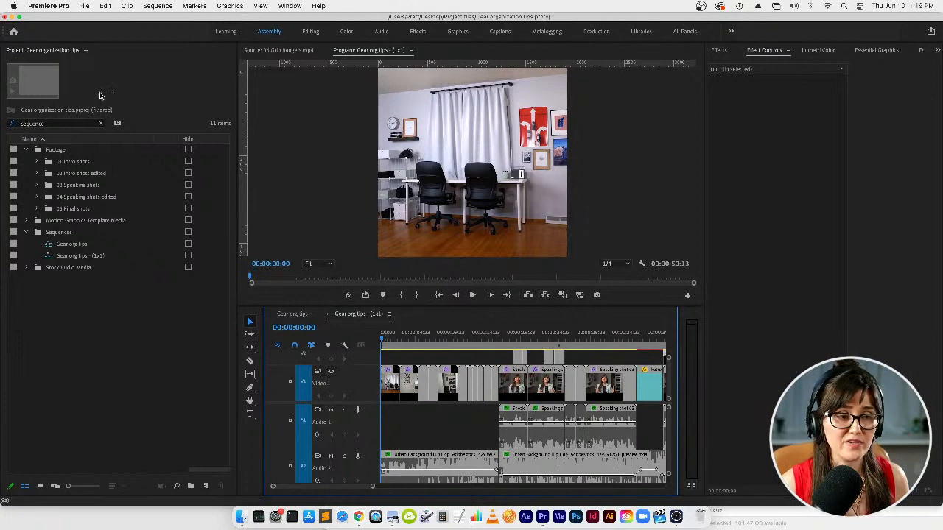
pyautogui.press('super+s')
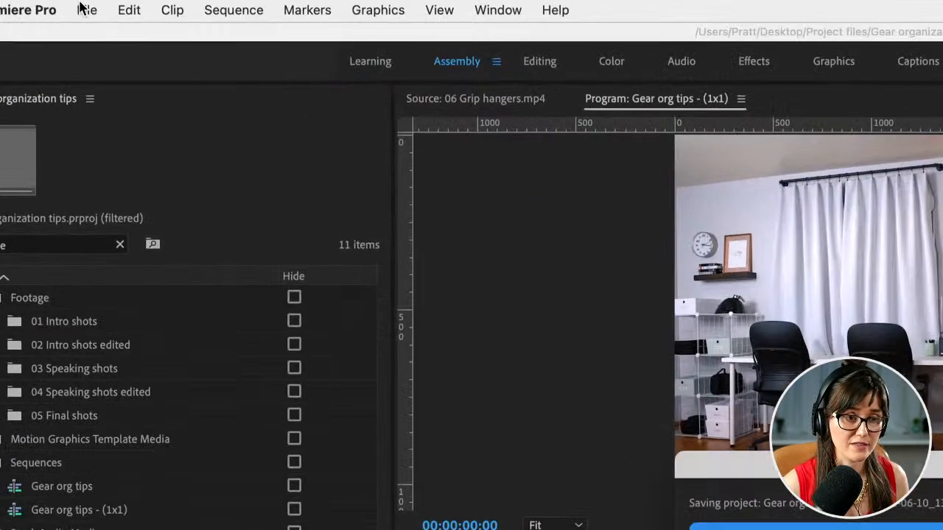
# - Open the media export settings for the Gear org tips - (1x1) sequence
pyautogui.click(84, 9)
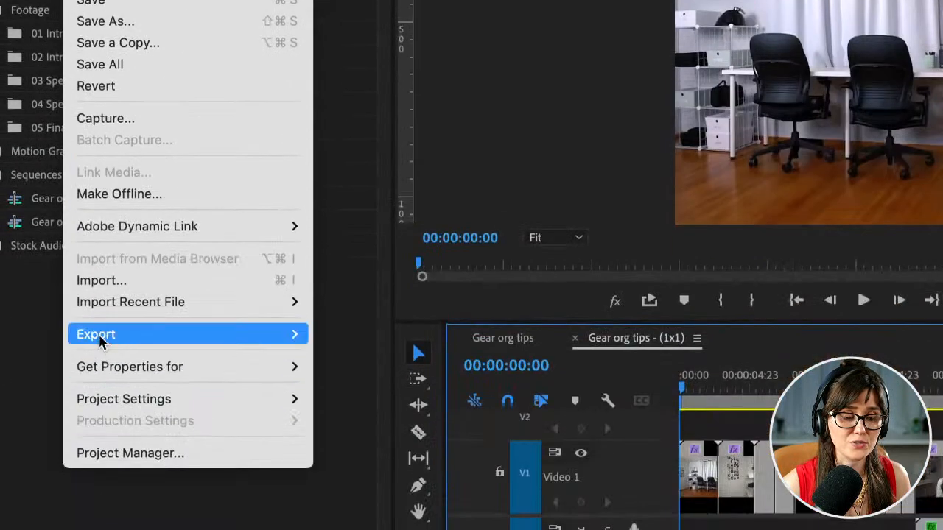
pyautogui.moveTo(140, 340)
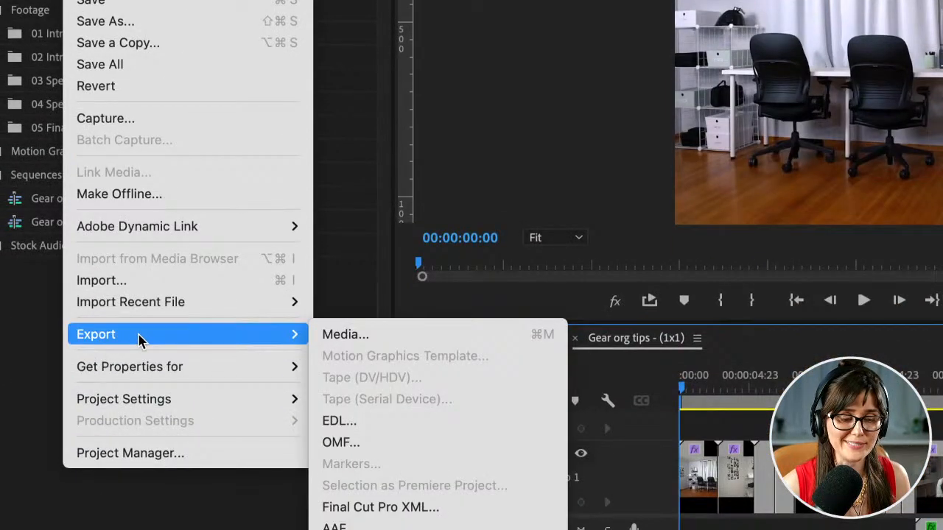
pyautogui.click(398, 337)
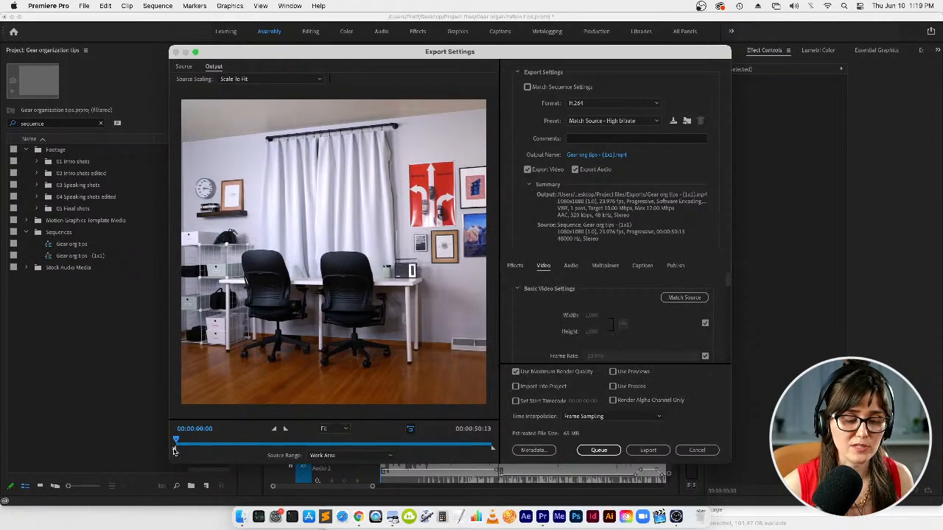
# - Try a custom export range of about 19 seconds in the middle of the sequence and preview a frame inside it
pyautogui.moveTo(175, 449); pyautogui.dragTo(239, 448)
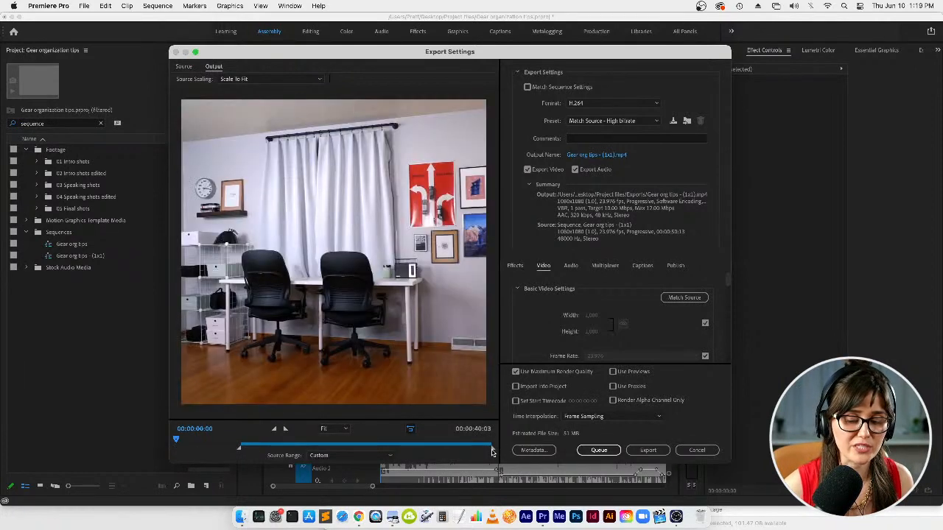
pyautogui.moveTo(492, 451); pyautogui.dragTo(363, 448)
pyautogui.moveTo(177, 441)
pyautogui.mouseDown()
pyautogui.moveTo(322, 442)
pyautogui.moveTo(255, 443)
pyautogui.moveTo(313, 440)
pyautogui.mouseUp()
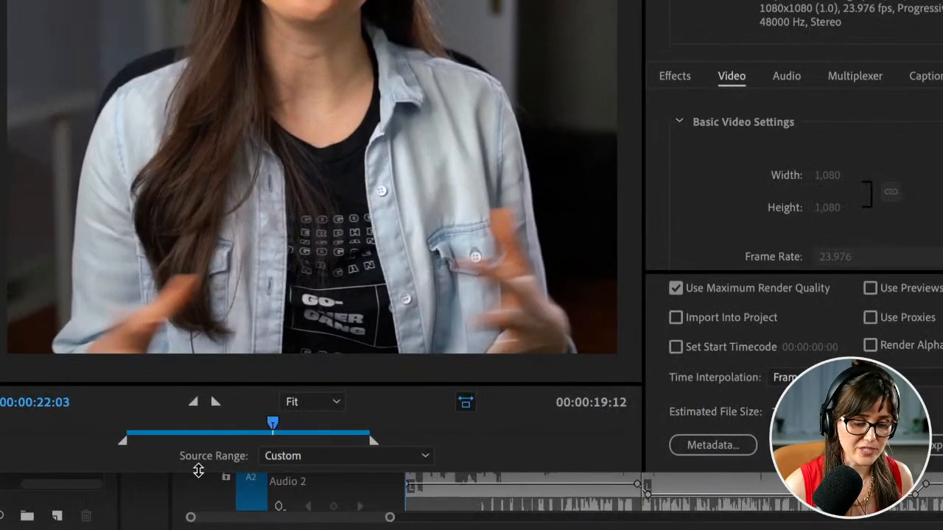
# - Set the export's source range to Entire Sequence, with the H.264 format and the Match Source - High bitrate preset
pyautogui.click(352, 463)
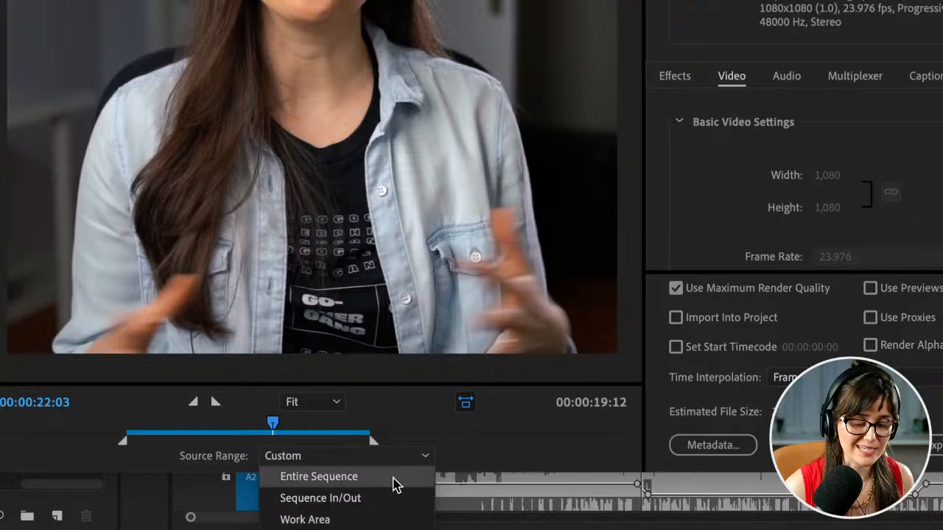
pyautogui.click(395, 479)
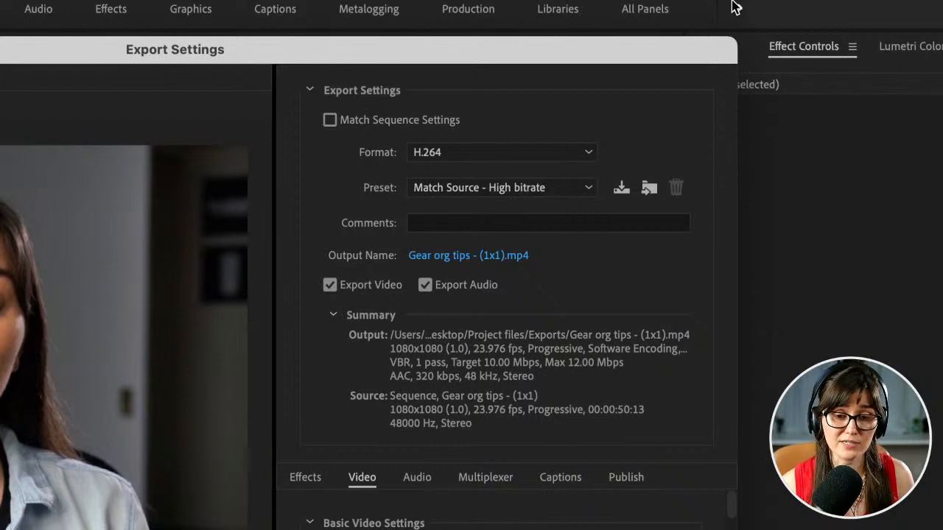
pyautogui.click(492, 155)
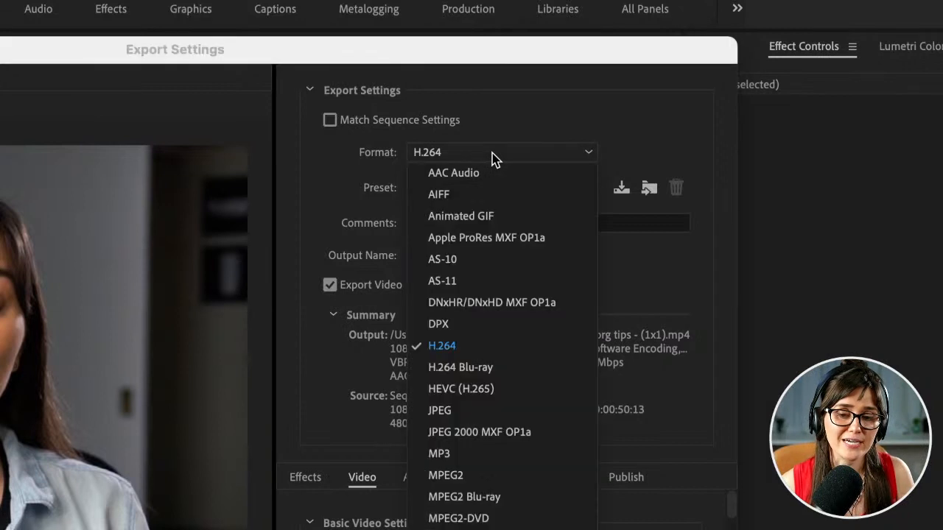
pyautogui.click(485, 349)
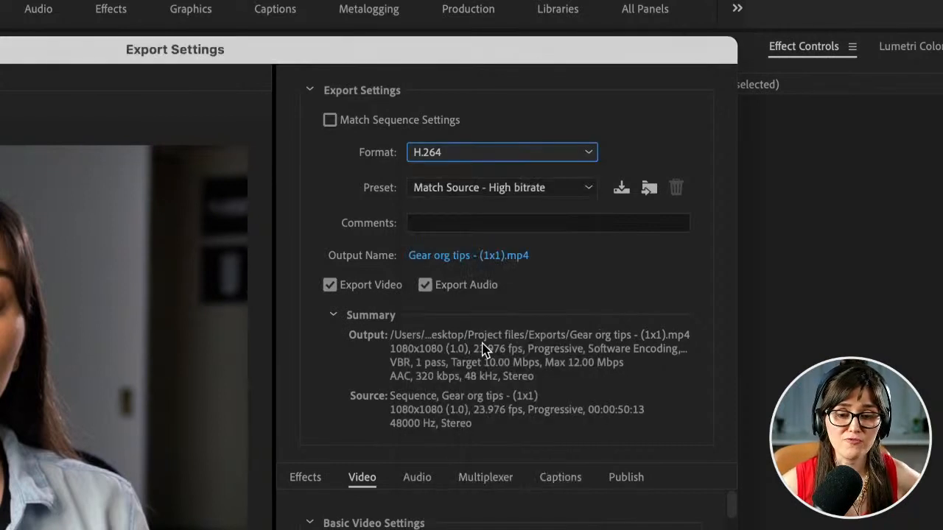
pyautogui.click(563, 189)
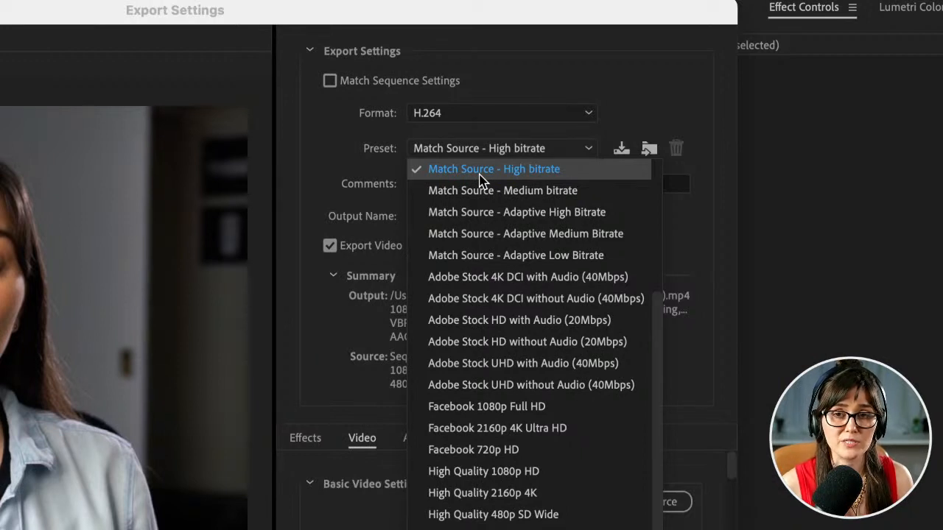
pyautogui.click(573, 175)
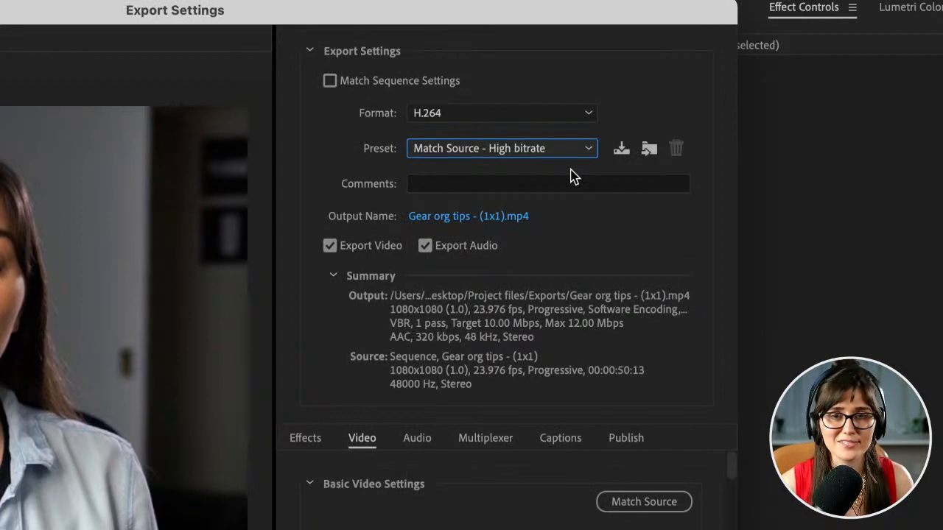
# - Set the output file to Gear org tips - (1x1).mp4 in the Exports folder inside Project files on the Desktop
pyautogui.click(497, 220)
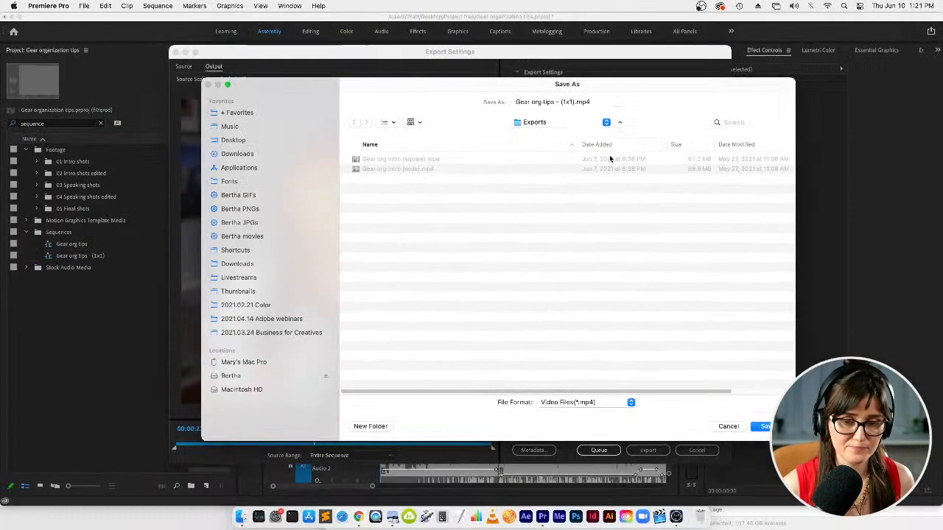
pyautogui.click(271, 140)
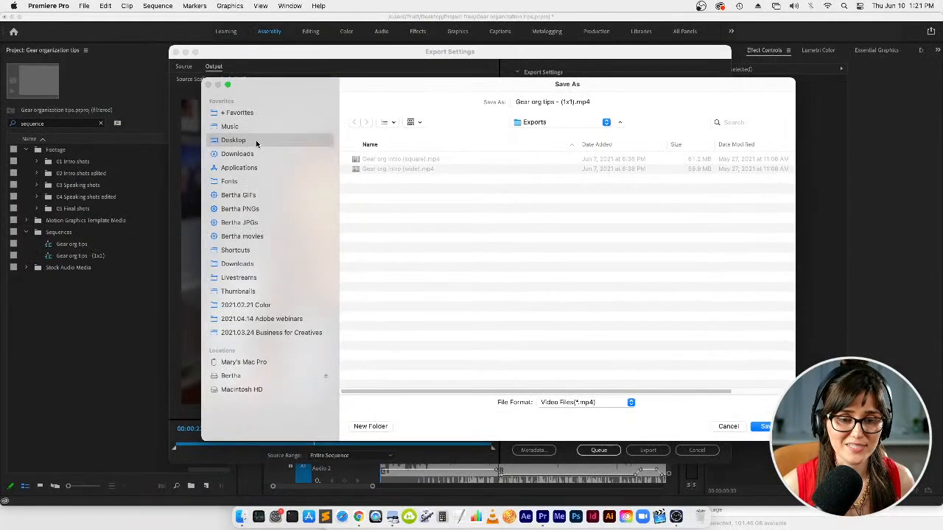
pyautogui.doubleClick(385, 160)
pyautogui.doubleClick(377, 178)
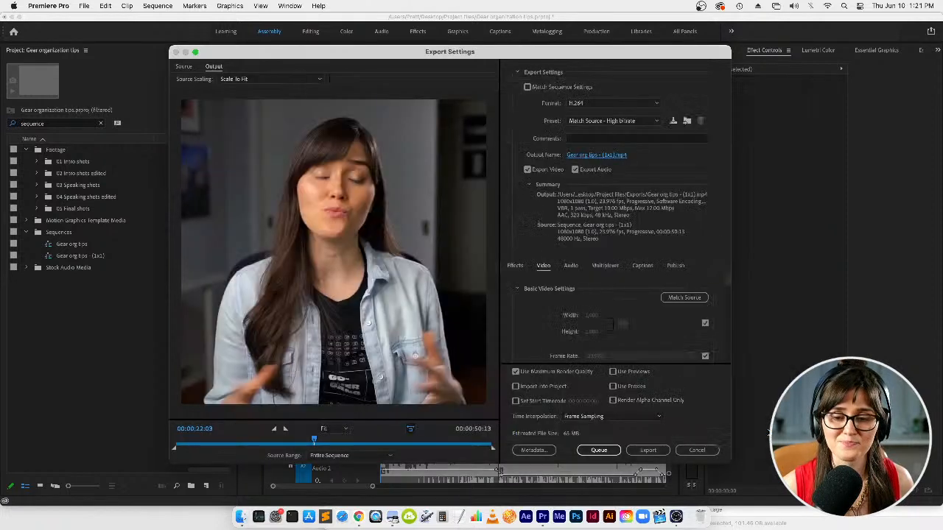
pyautogui.click(763, 427)
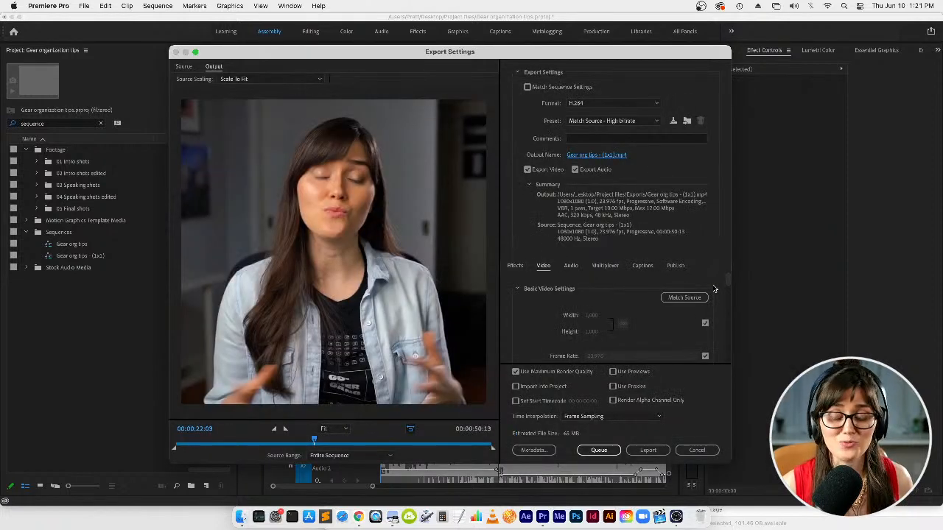
# - Review the export's caption, multiplexer, audio, effects and video settings
pyautogui.moveTo(727, 279)
pyautogui.mouseDown()
pyautogui.moveTo(727, 358)
pyautogui.moveTo(720, 280)
pyautogui.mouseUp()
pyautogui.click(642, 266)
pyautogui.click(598, 267)
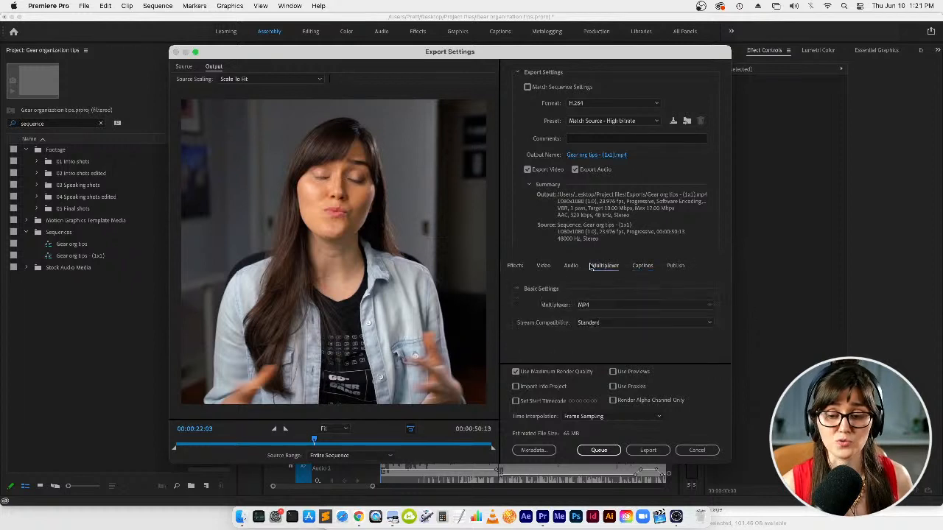
pyautogui.click(568, 266)
pyautogui.click(517, 267)
pyautogui.click(548, 270)
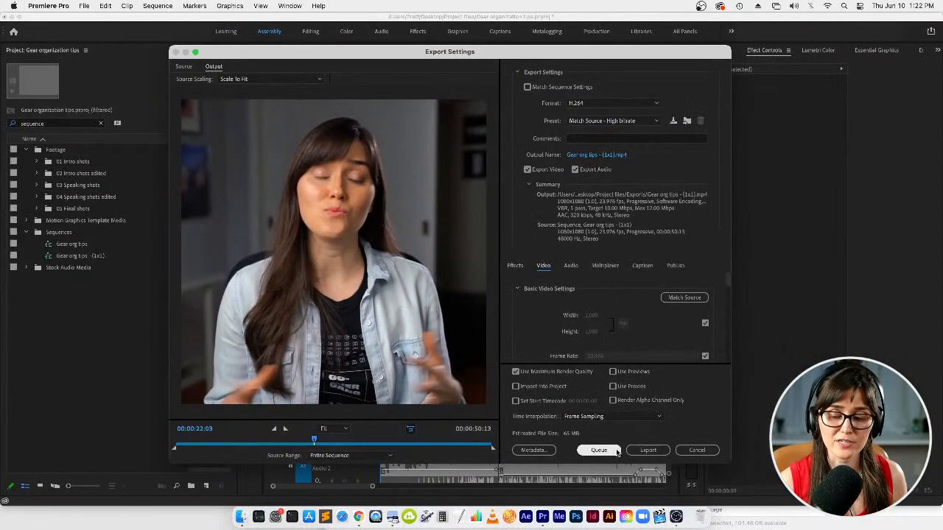
# - Send the square export to the Media Encoder queue, accepting the use of the unlicensed stock audio preview
pyautogui.click(612, 451)
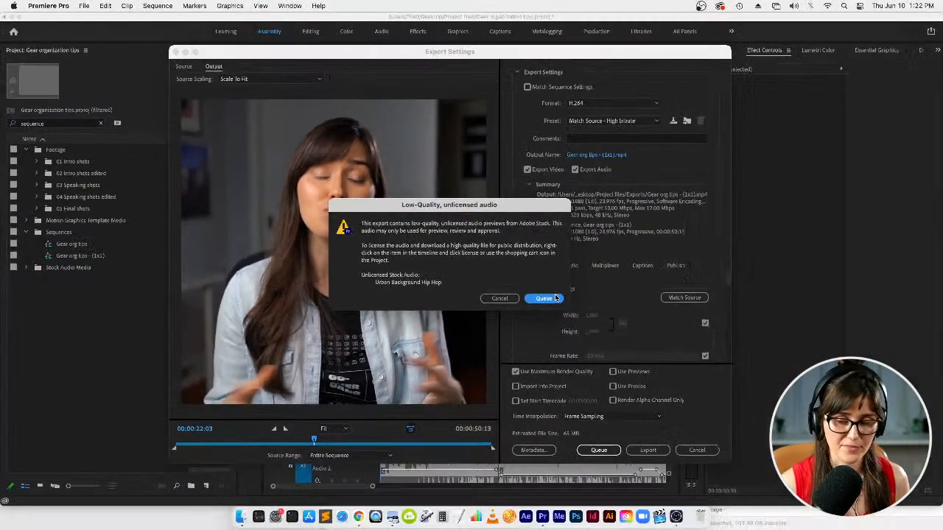
pyautogui.click(555, 298)
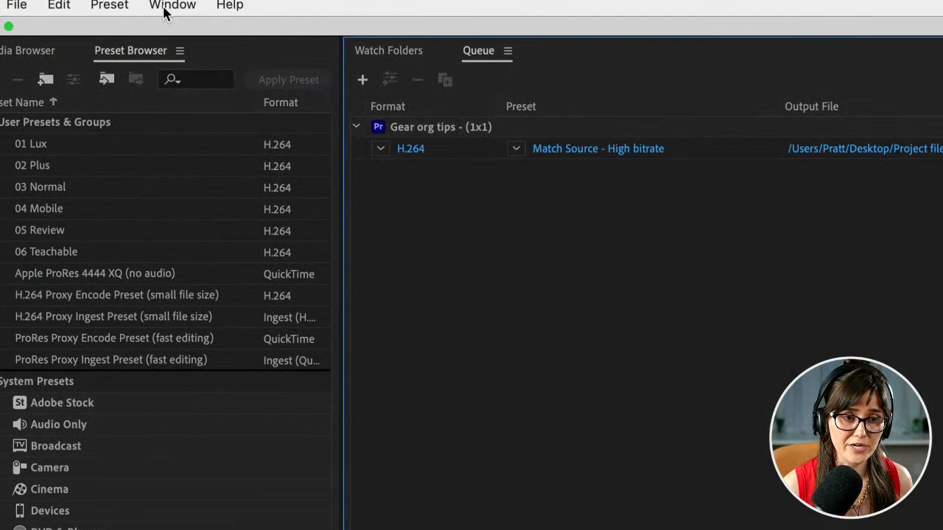
pyautogui.click(168, 6)
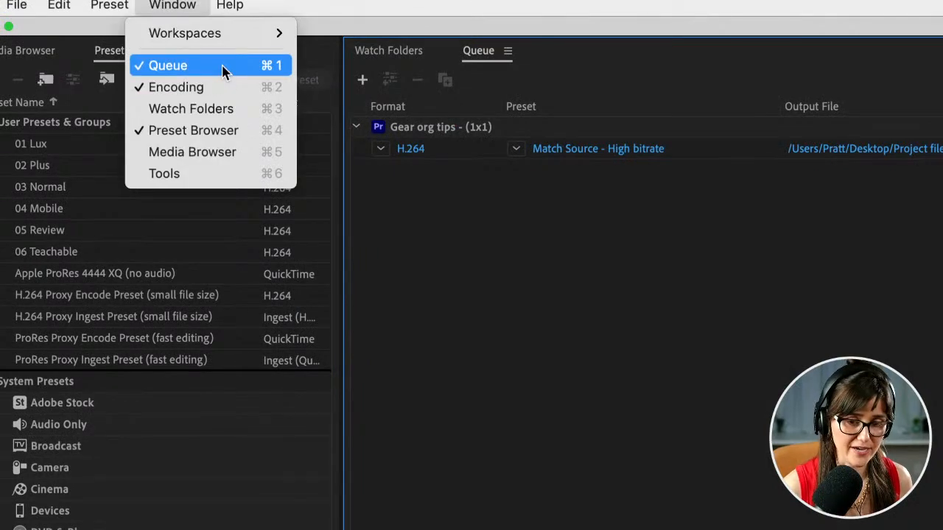
pyautogui.click(556, 154)
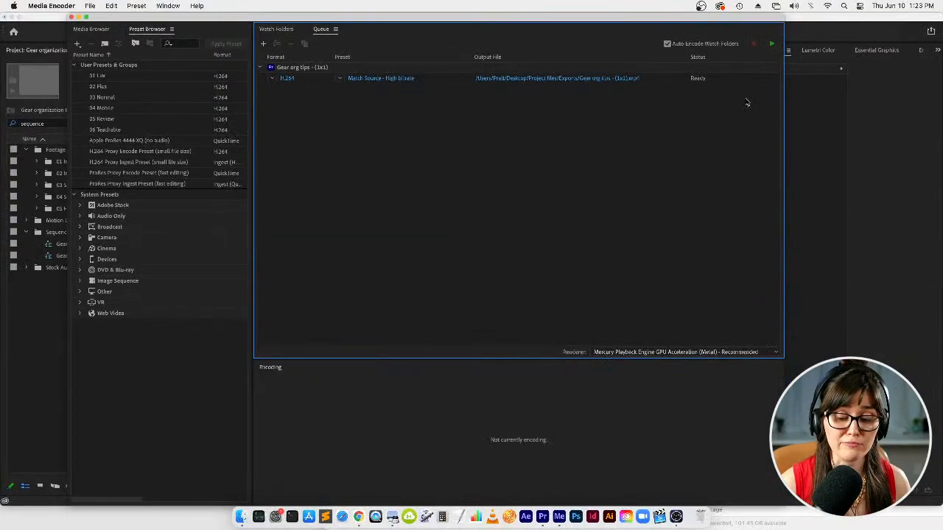
# - Switch to Premiere Pro and open the media export settings for the original Gear org tips sequence
pyautogui.click(545, 519)
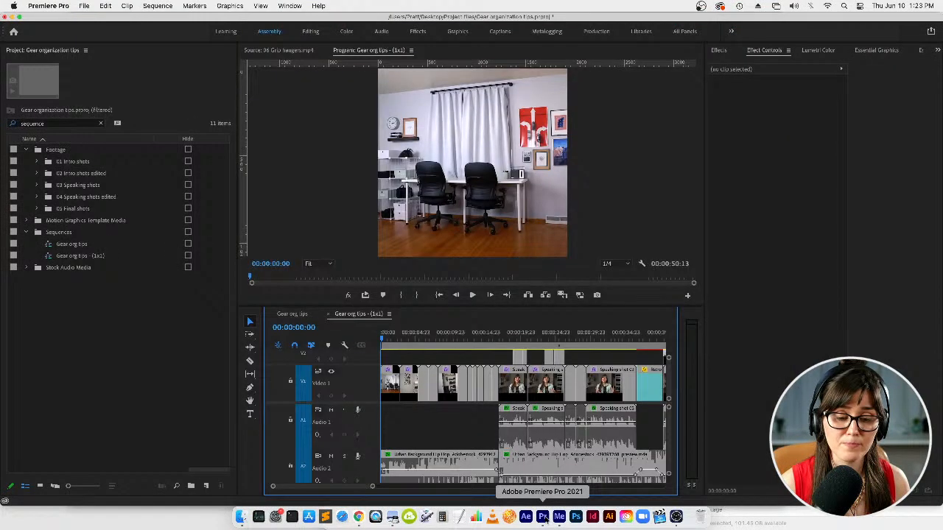
pyautogui.click(302, 316)
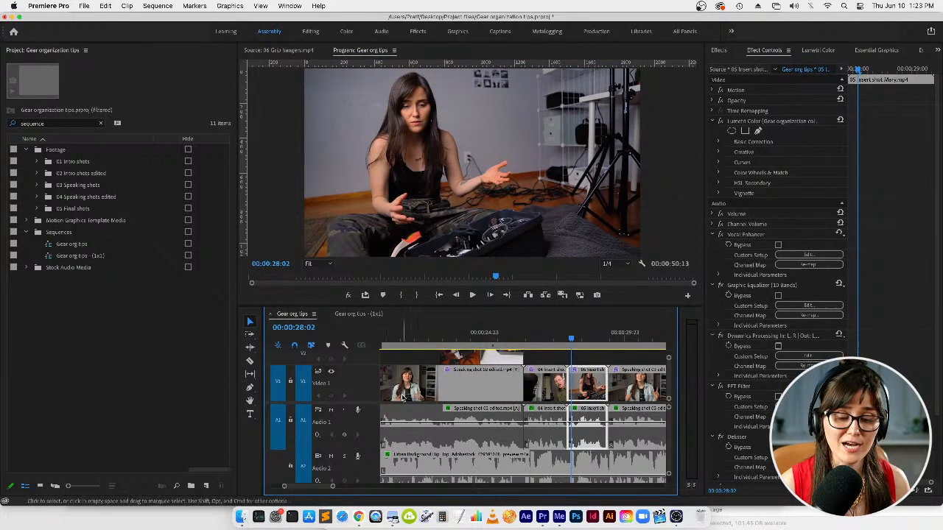
pyautogui.click(85, 6)
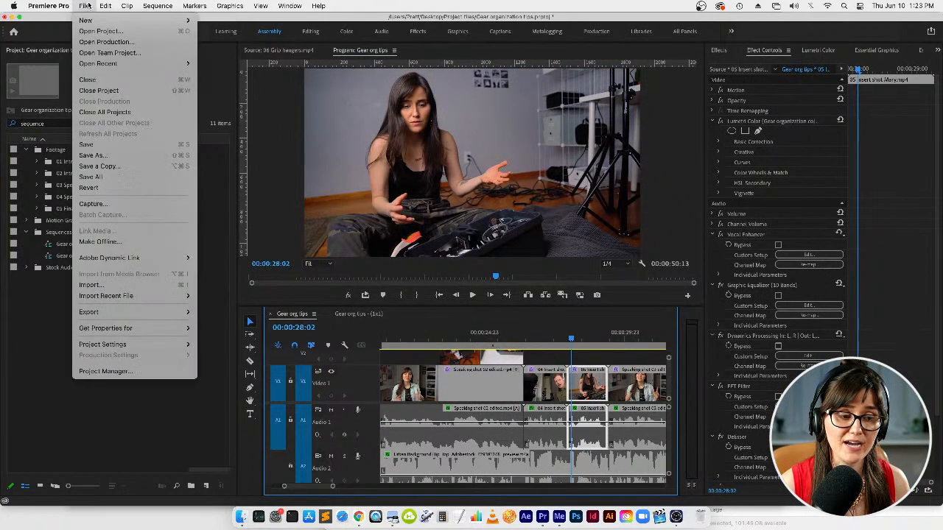
pyautogui.moveTo(124, 315)
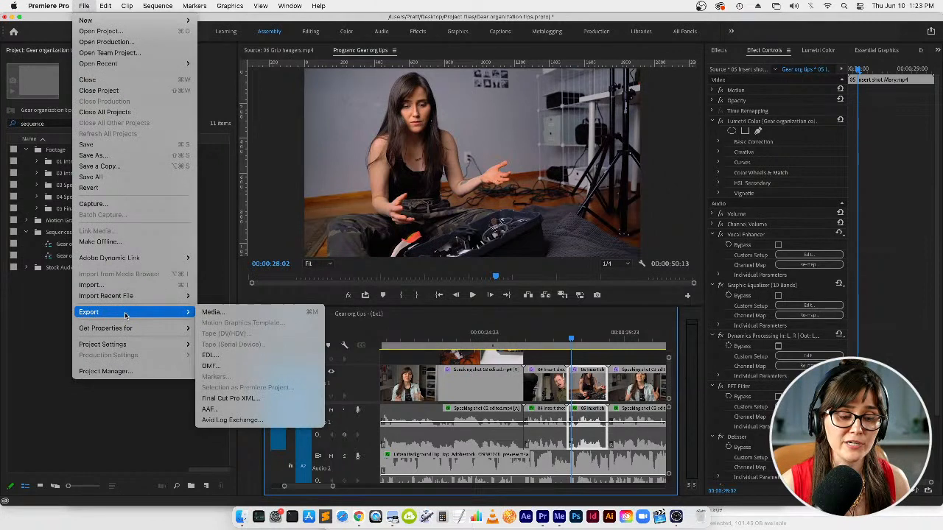
pyautogui.click(257, 313)
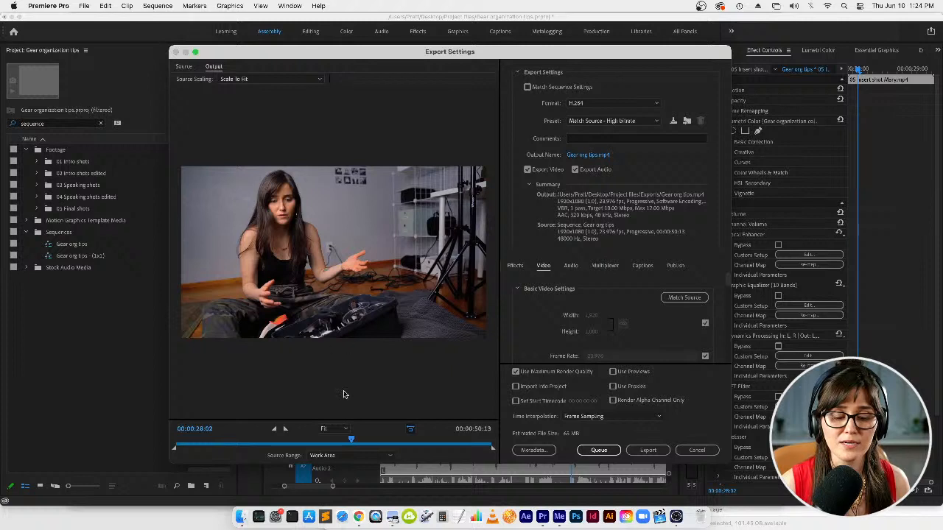
# - Set the widescreen export's source range to Entire Sequence, using the H.264 format and the Match Source - High bitrate preset
pyautogui.click(347, 455)
pyautogui.click(370, 469)
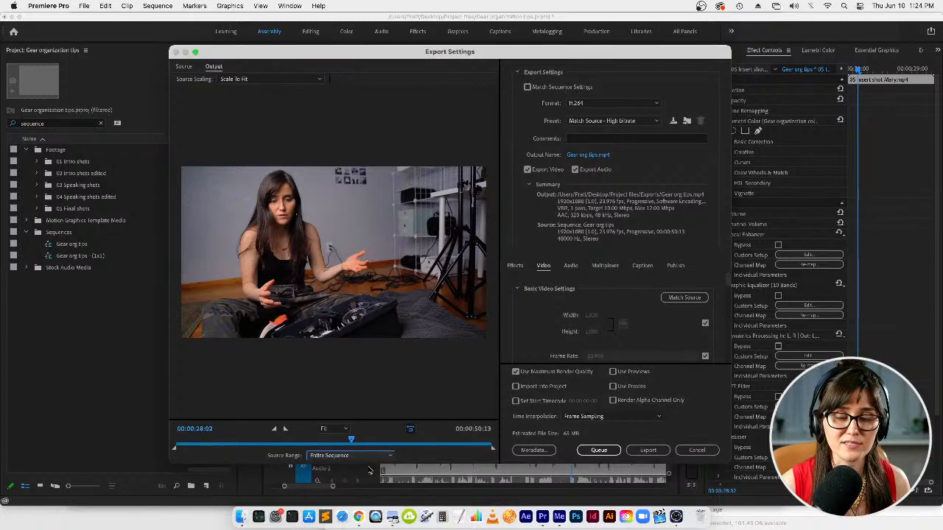
pyautogui.click(614, 104)
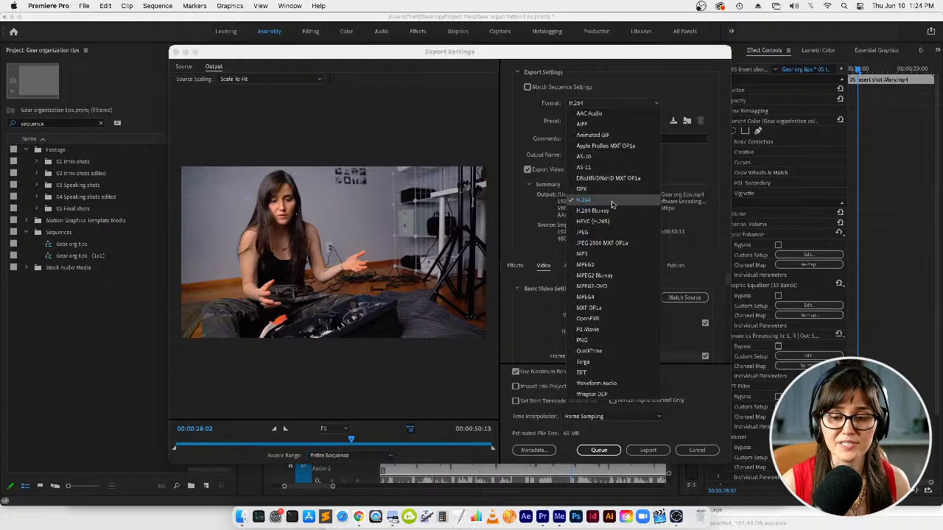
pyautogui.click(611, 200)
pyautogui.click(639, 120)
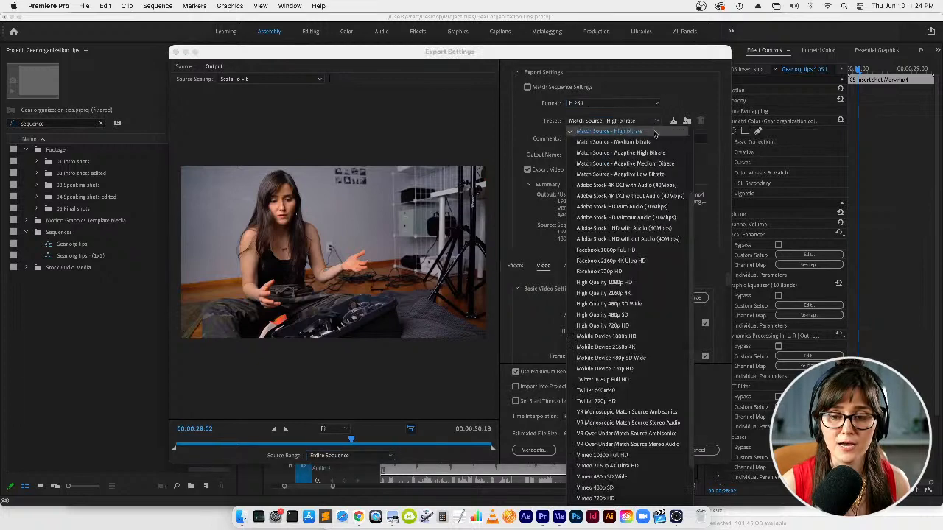
pyautogui.click(660, 133)
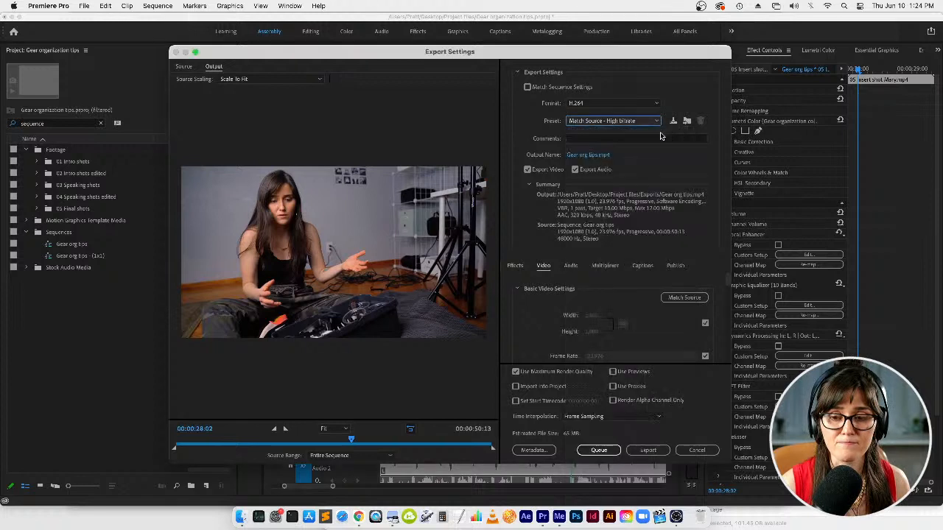
# - Send the Gear org tips export to the Media Encoder queue, accepting the unlicensed Urban Background Hip Hop audio preview
pyautogui.click(600, 450)
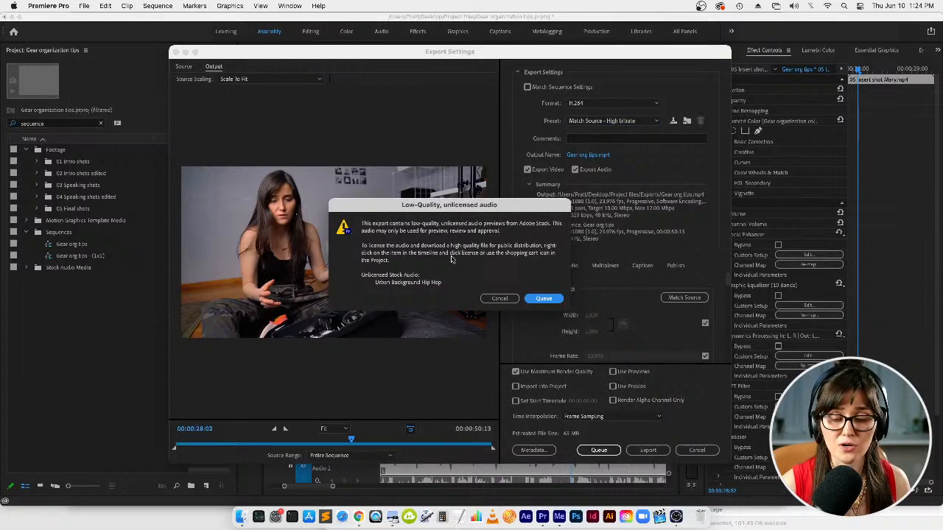
pyautogui.click(558, 300)
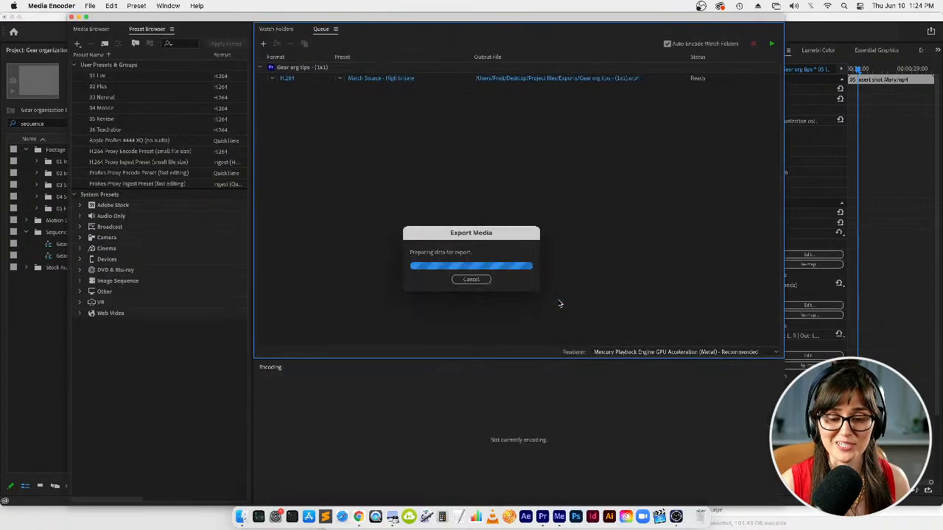